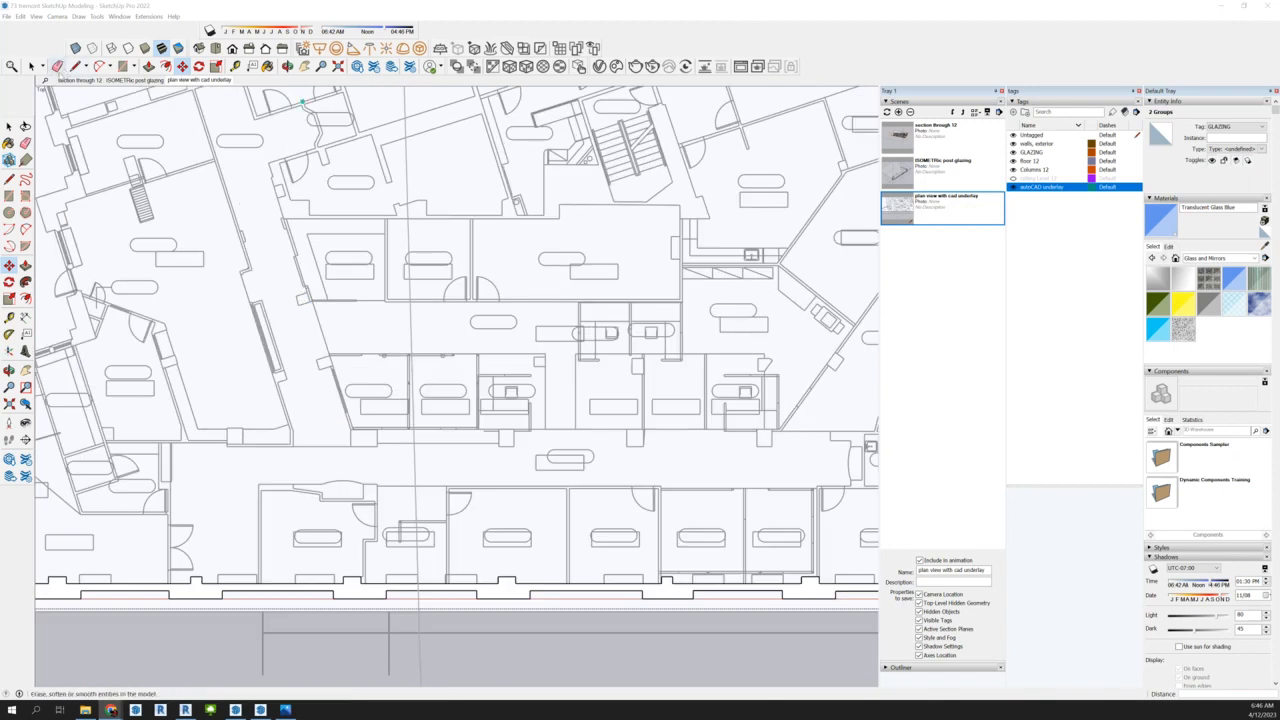
Draw a thin rectangle about 39' long and 4" wide over the corridor wall south of the double-door rooms on the CAD underlay
left_click(122, 66)
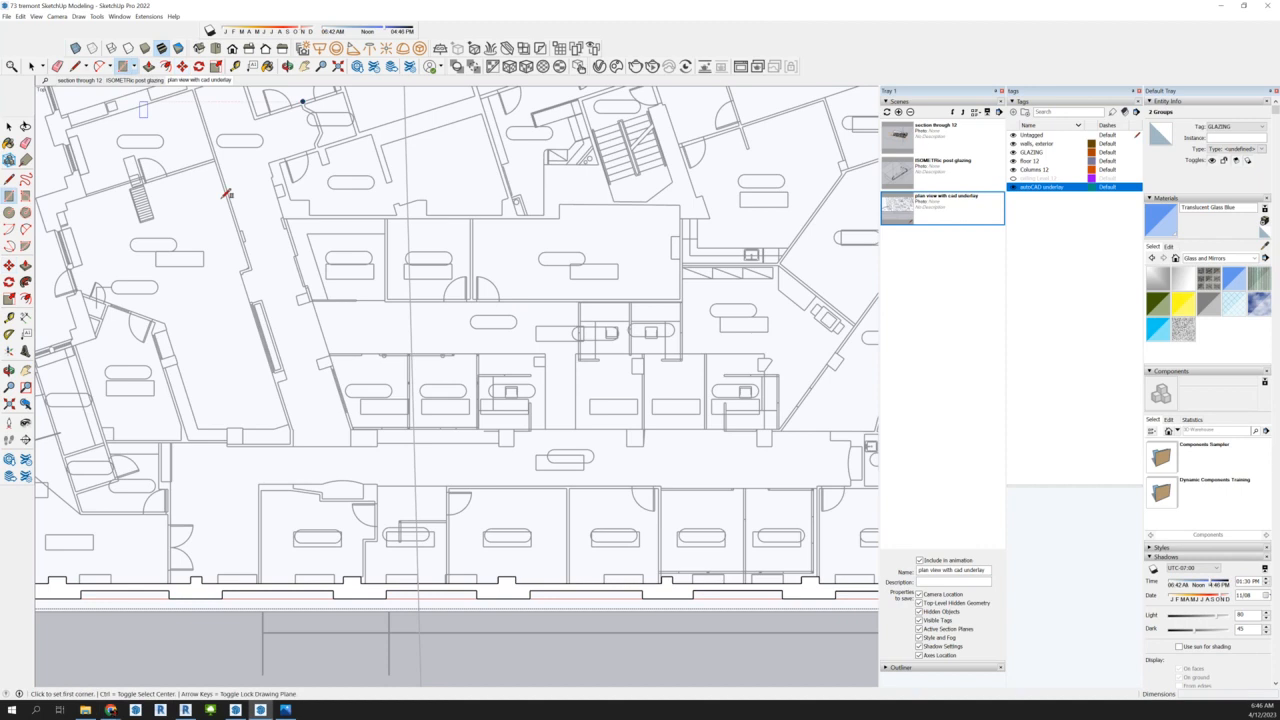
scroll(410, 325, "up", 3)
scroll(380, 310, "down", 2)
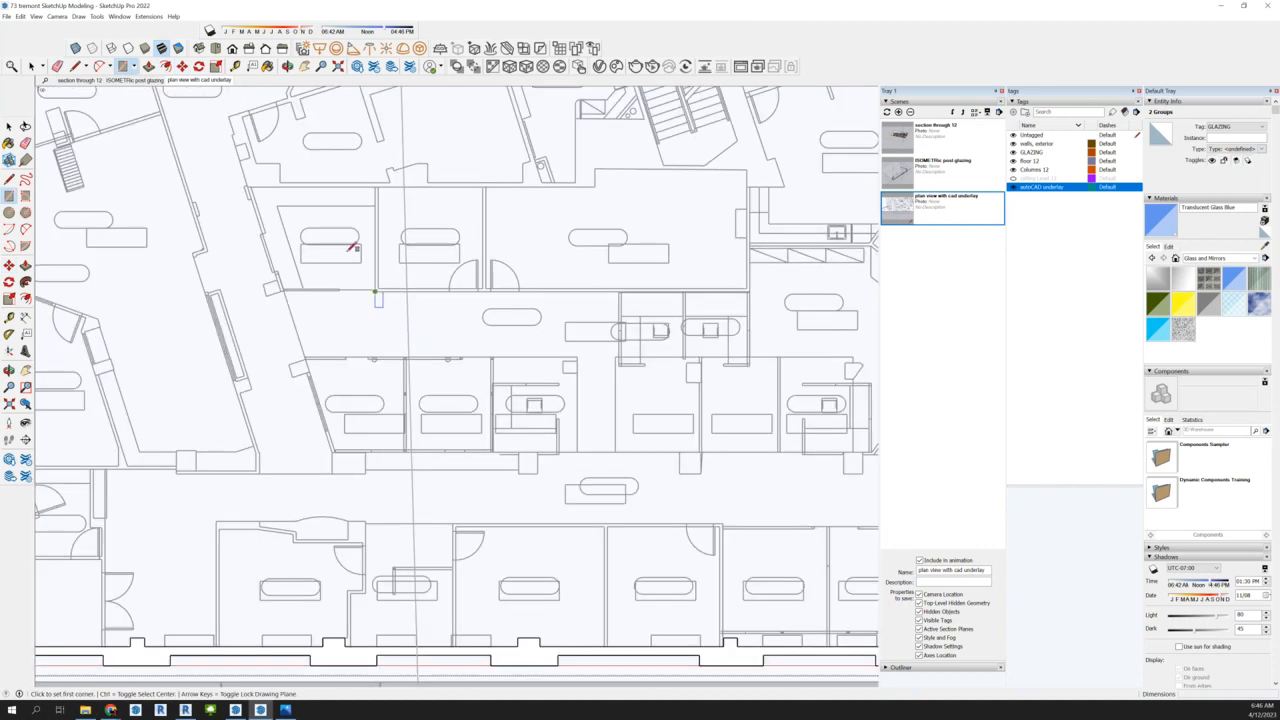
scroll(297, 189, "down", 2)
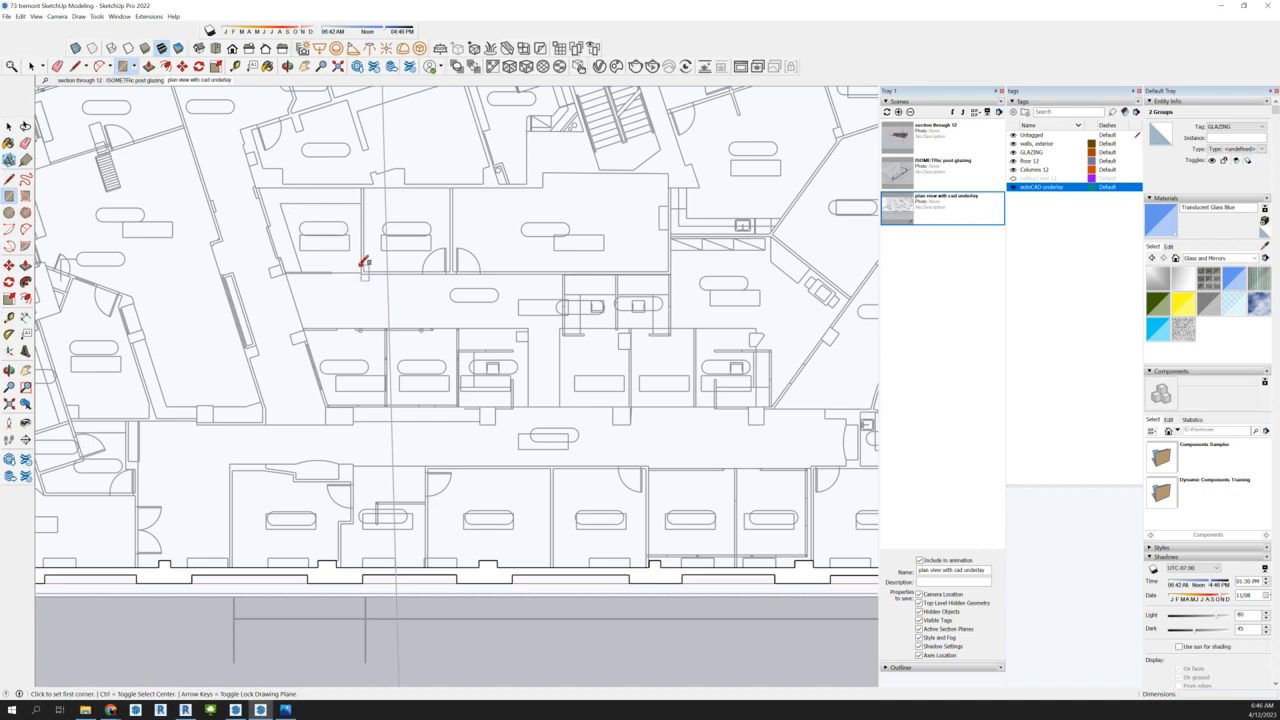
scroll(398, 278, "up", 2)
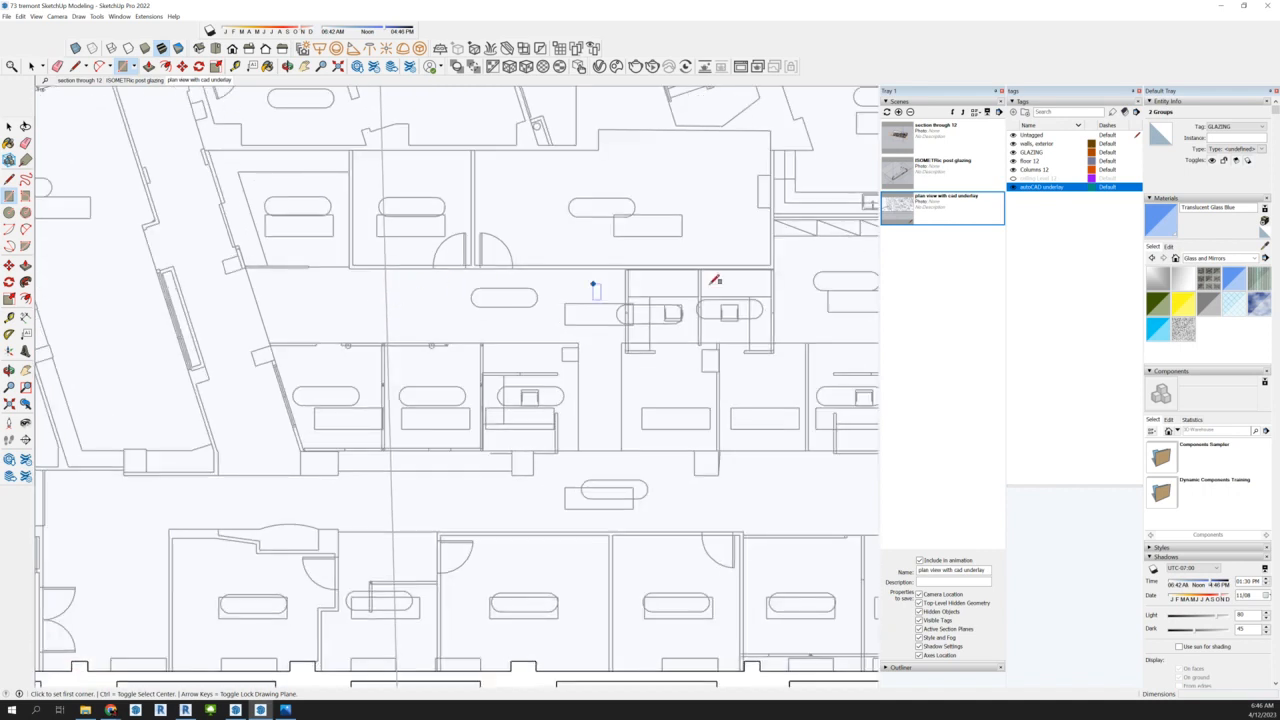
scroll(362, 266, "up", 2)
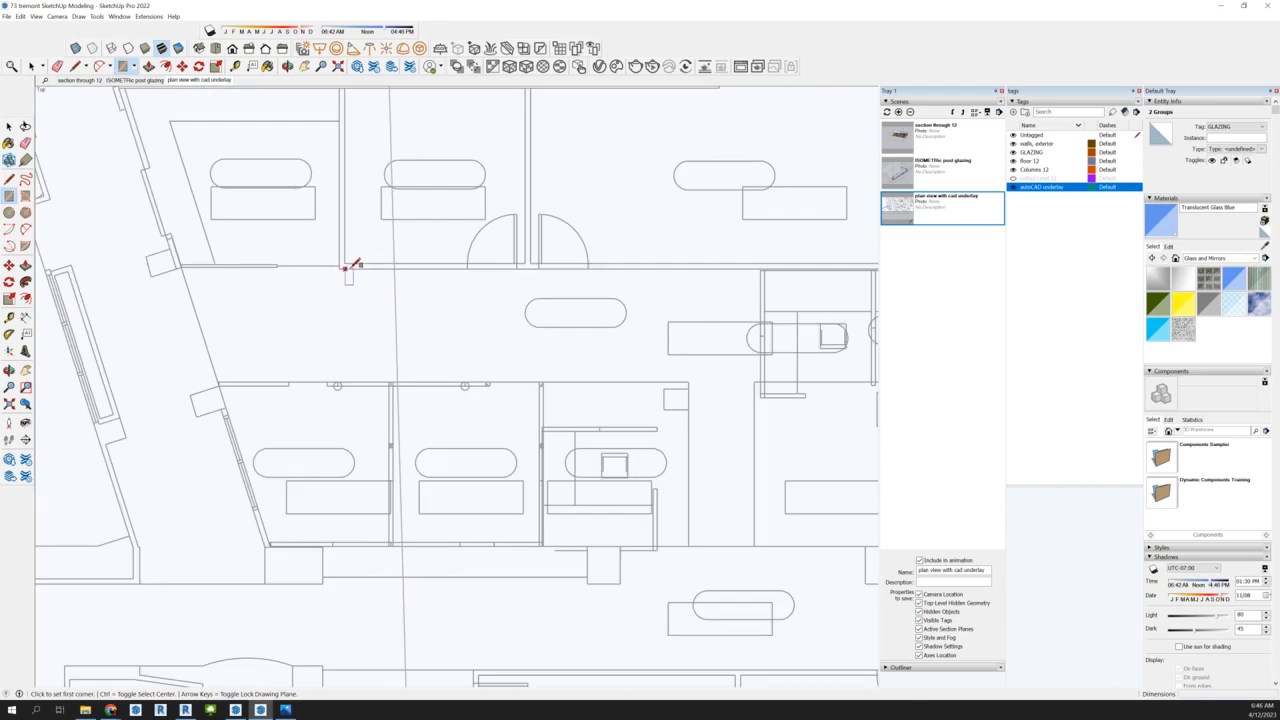
left_click(348, 262)
scroll(631, 240, "down", 2)
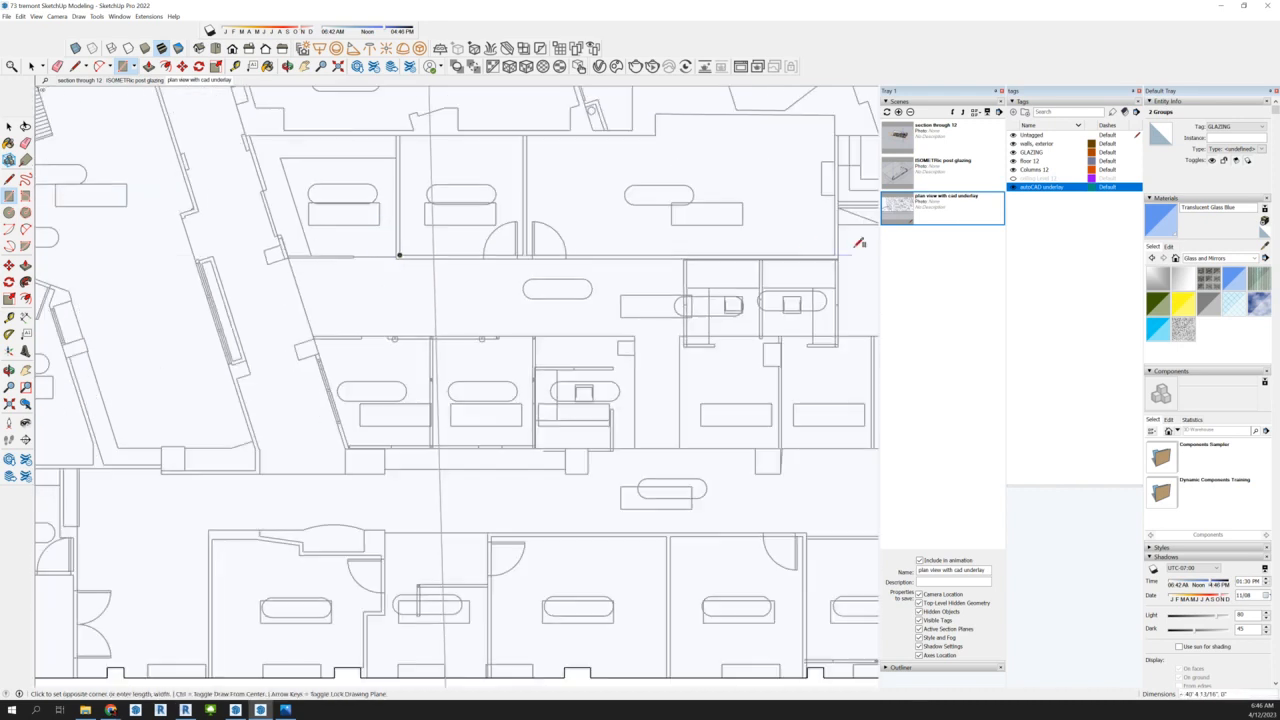
scroll(840, 255, "up", 1)
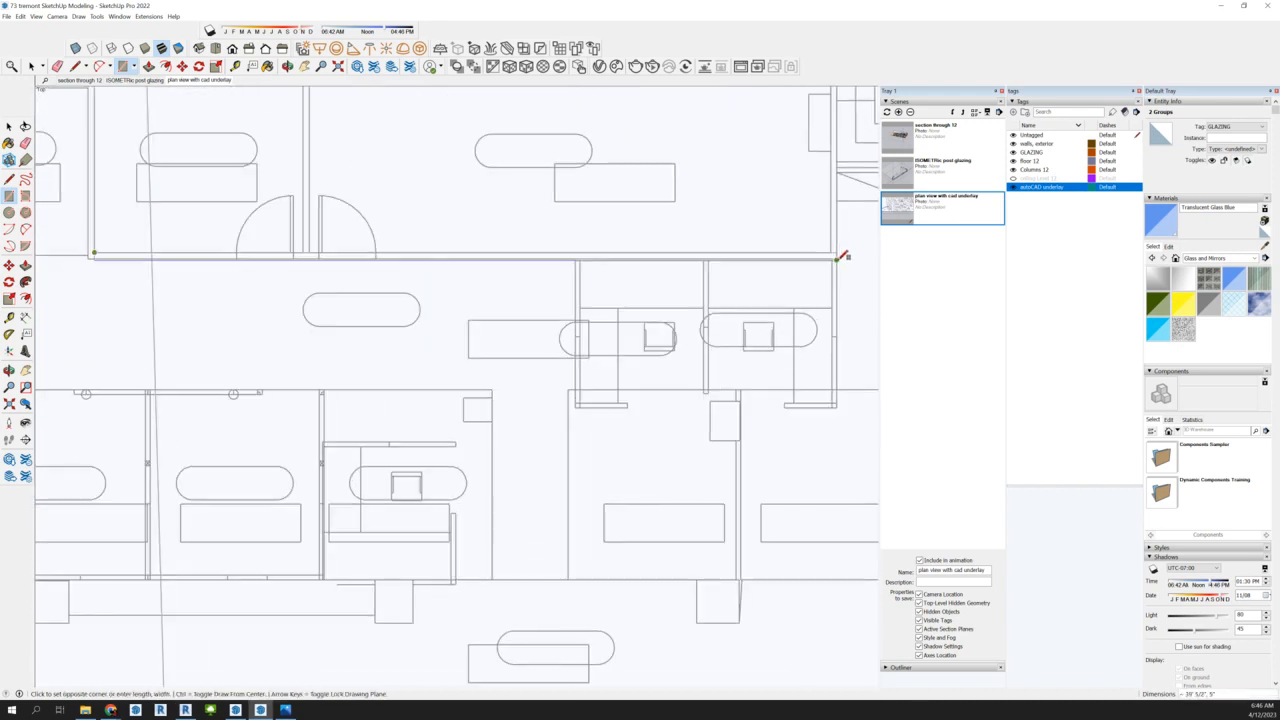
scroll(843, 257, "up", 1)
scroll(840, 257, "up", 3)
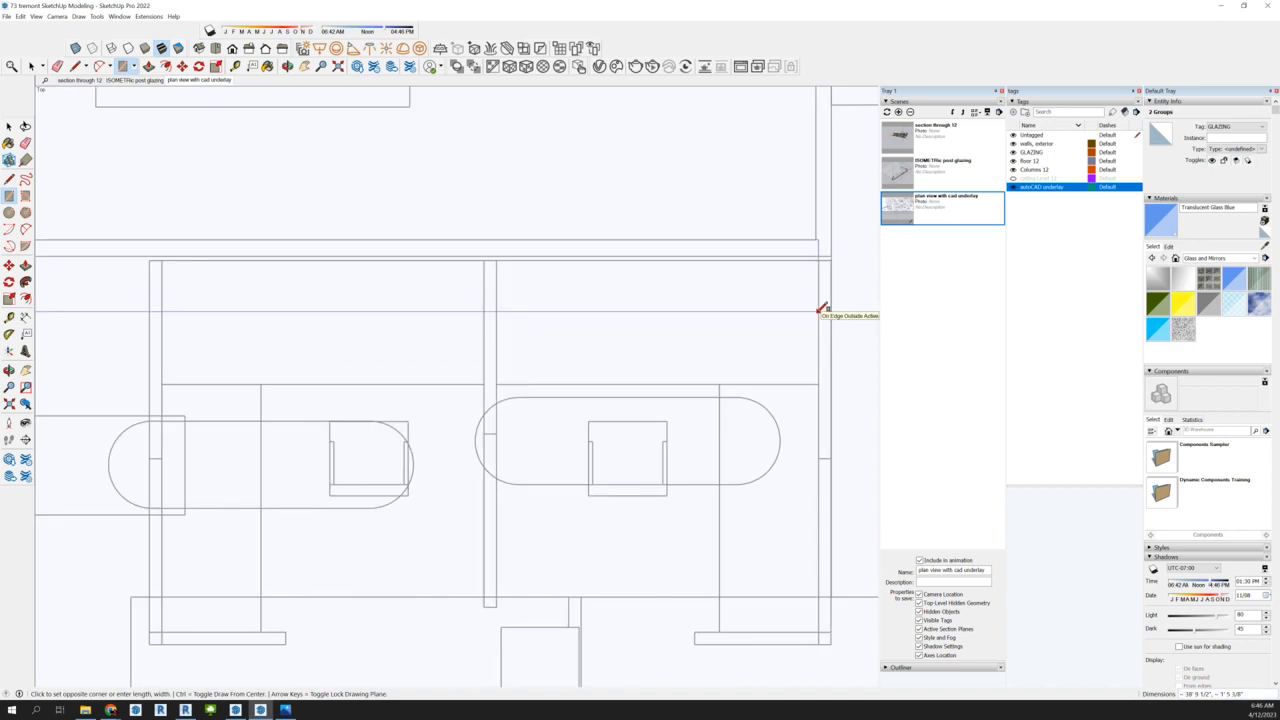
left_click(838, 249)
scroll(785, 275, "down", 6)
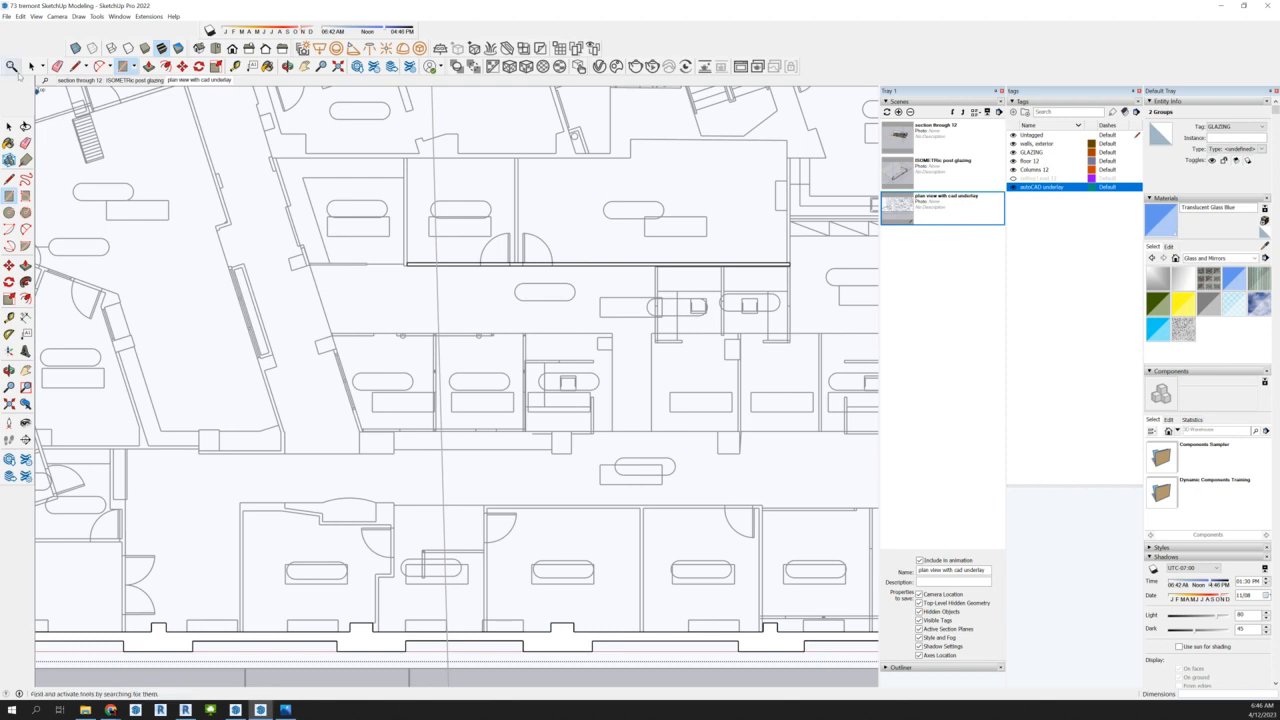
Extend the wall rectangle by moving its west end edge about 10' 5" to the column on the slanted wall
left_click(9, 127)
scroll(374, 288, "up", 2)
left_click(445, 257)
scroll(439, 260, "up", 3)
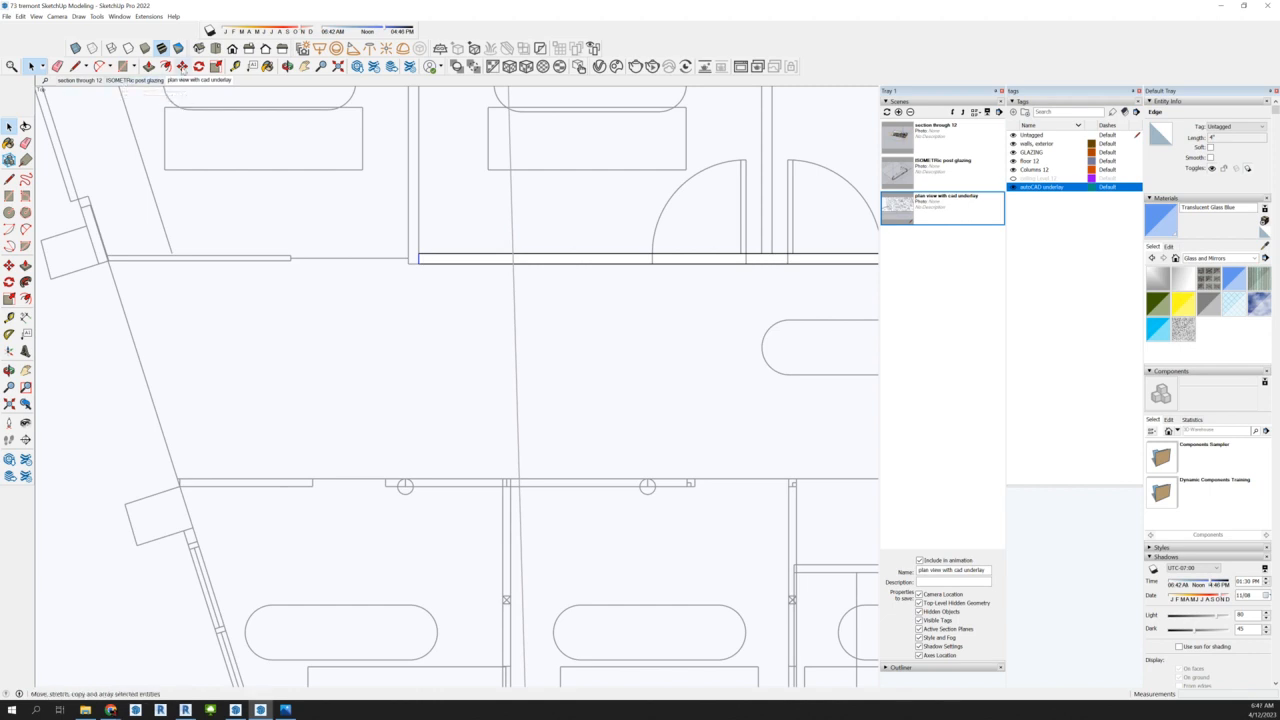
left_click(182, 66)
left_click(421, 263)
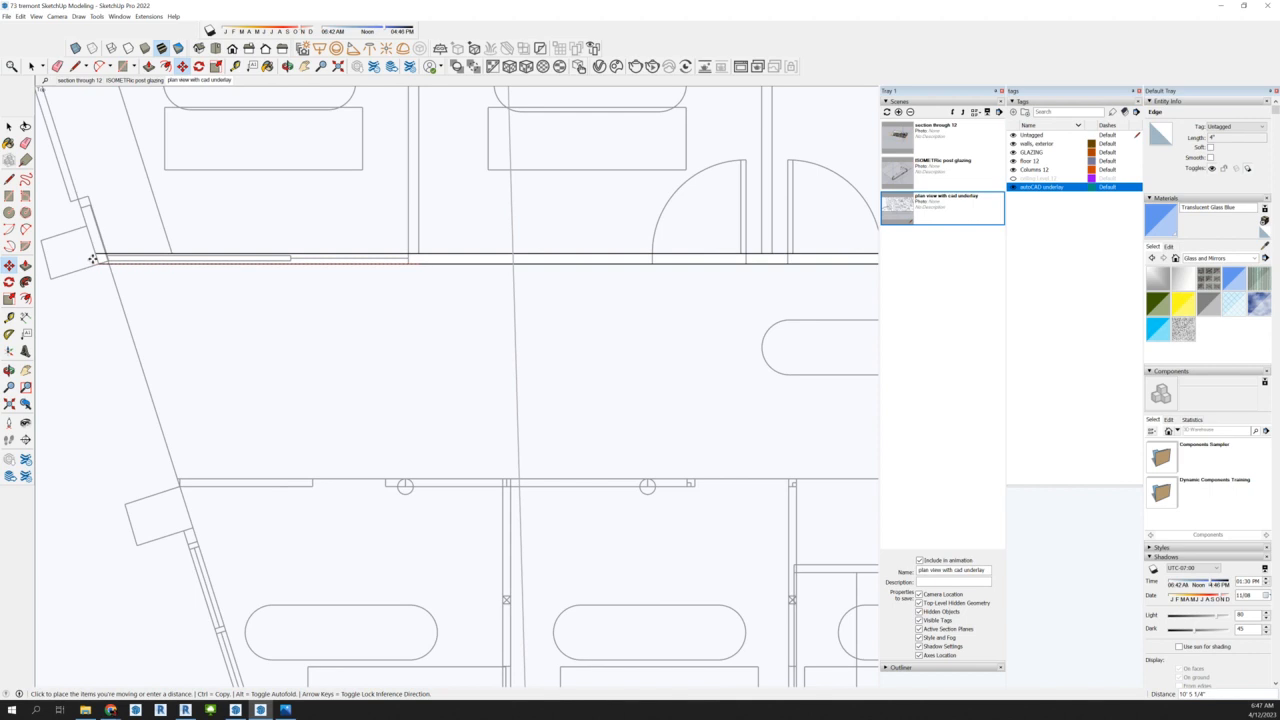
left_click(95, 259)
left_click(88, 263)
scroll(133, 246, "down", 4)
Push/pull the corridor wall's footprint face up 12'
middle_click_drag(229, 340, 444, 179)
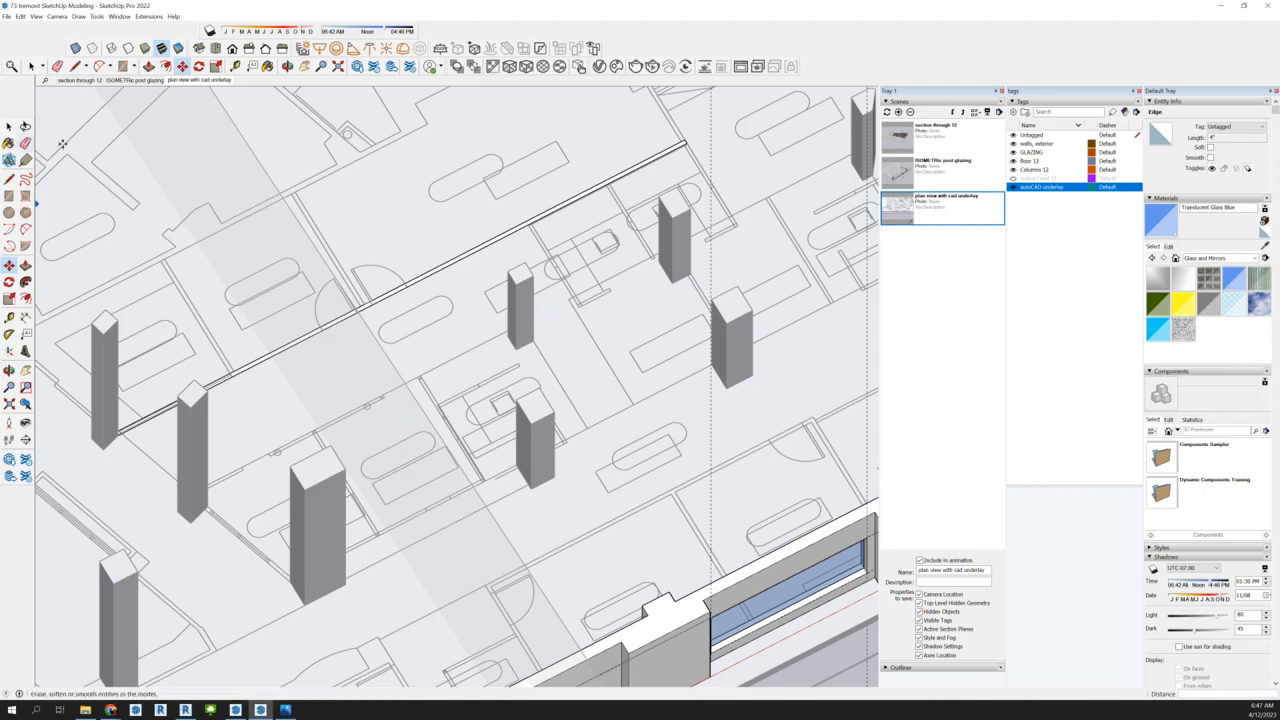
left_click(31, 66)
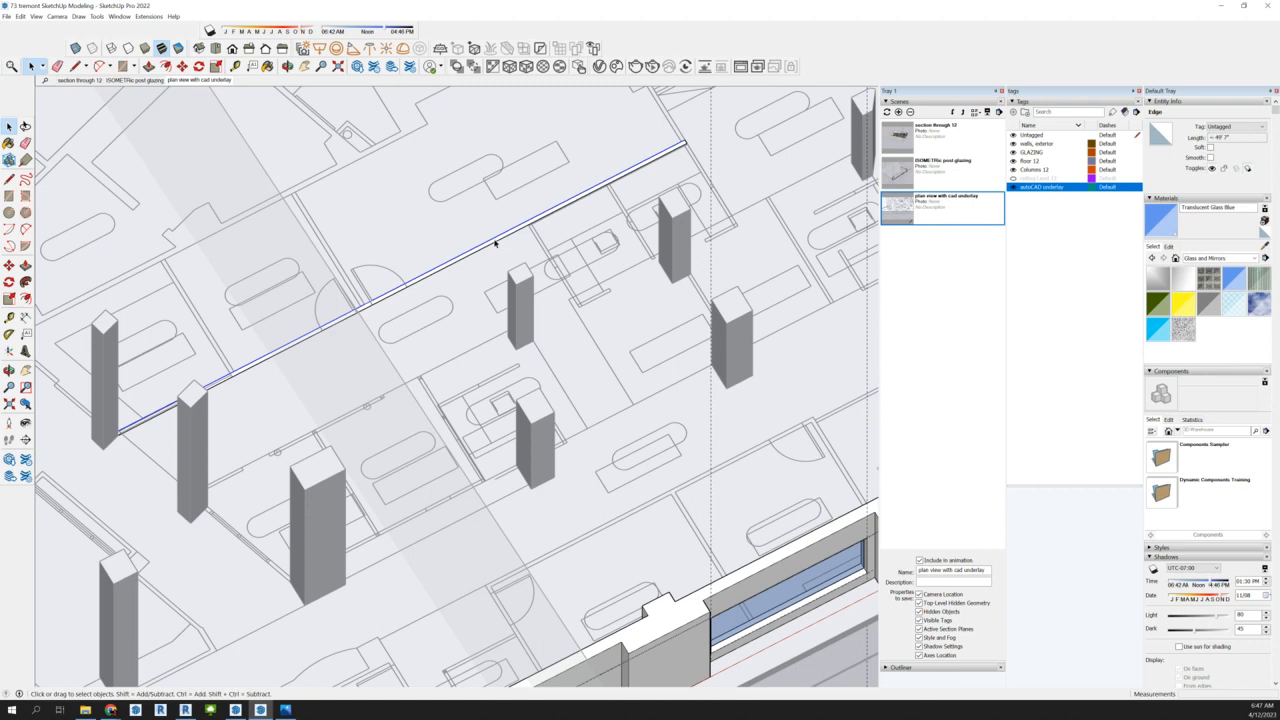
scroll(485, 248, "up", 2)
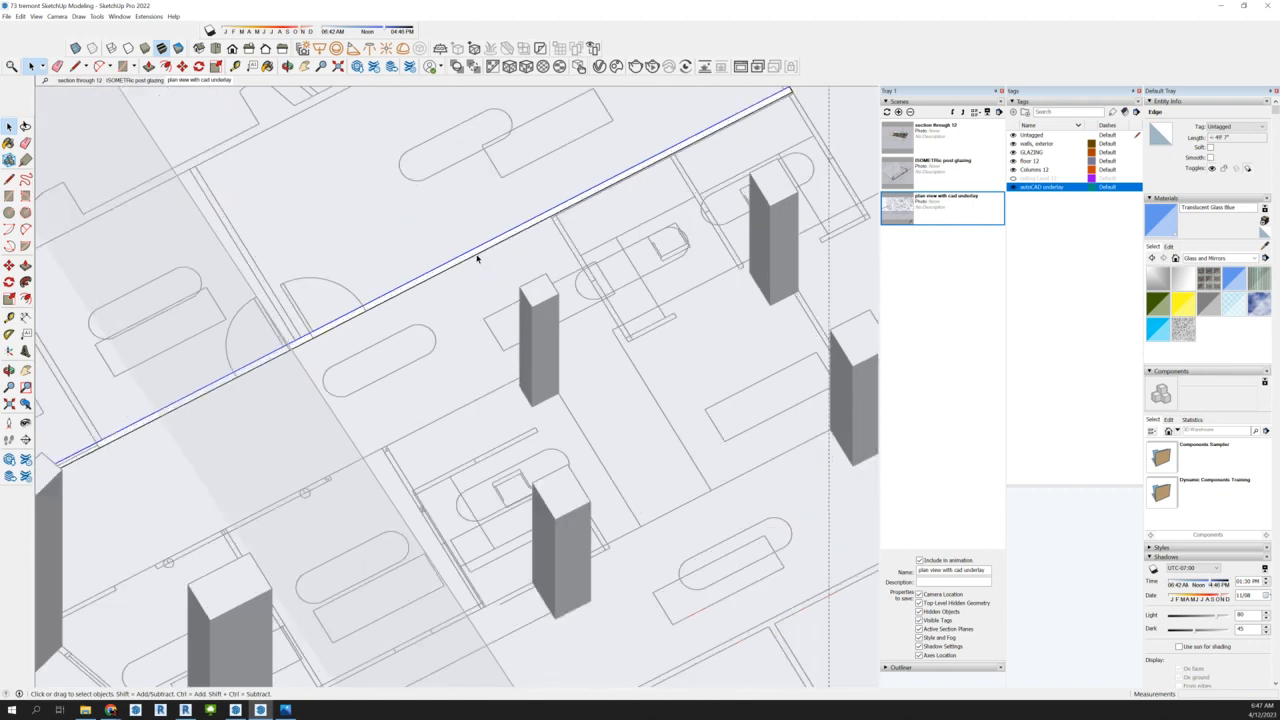
left_click(478, 255)
scroll(428, 320, "down", 2)
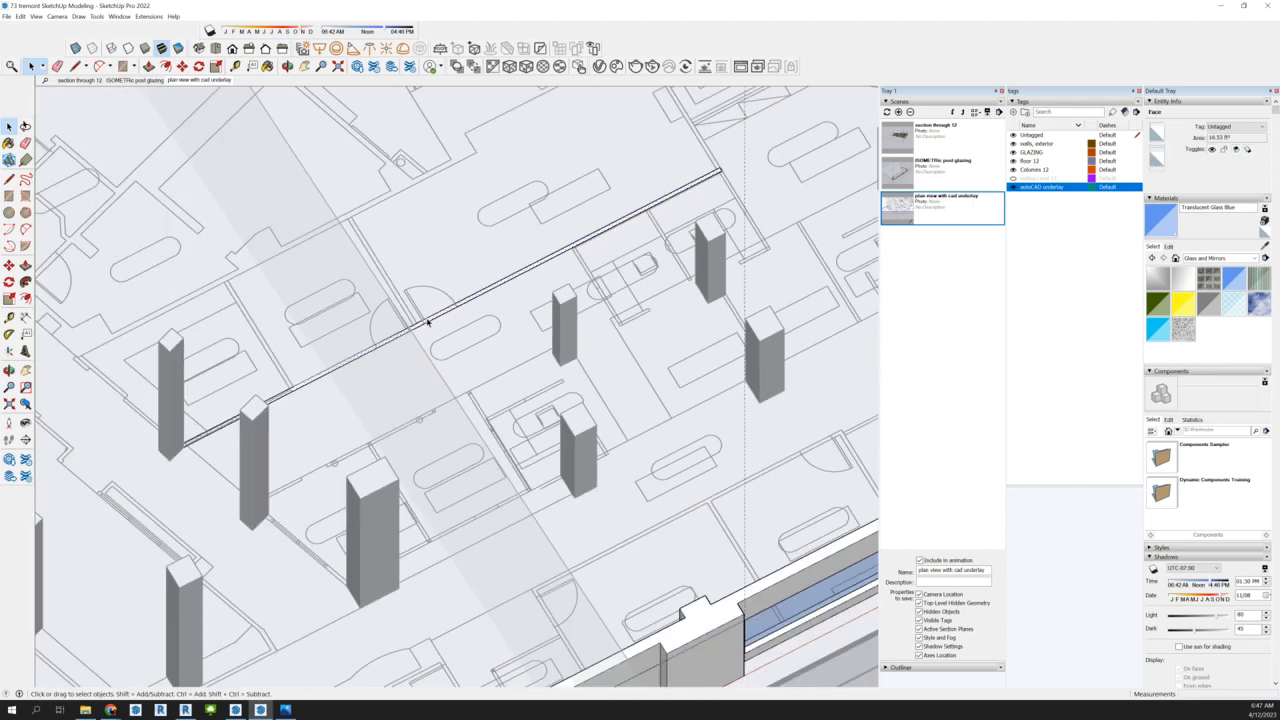
key("p")
left_click(148, 66)
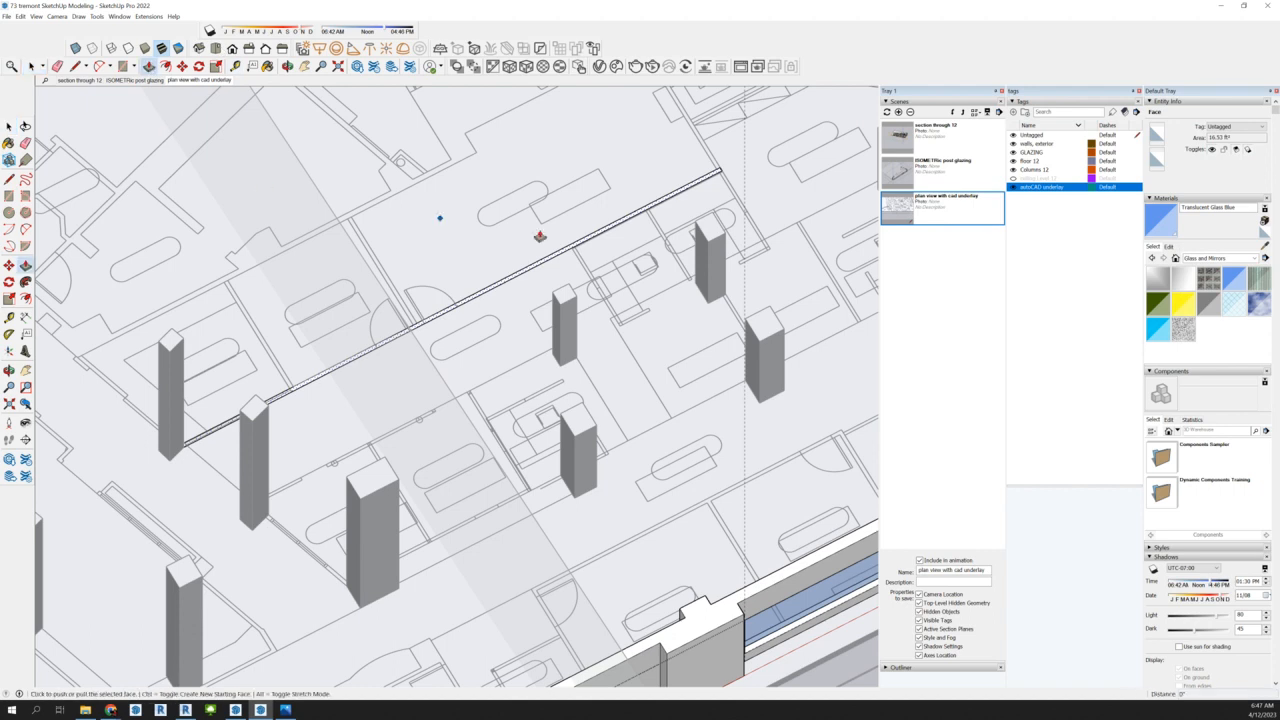
left_click(563, 258)
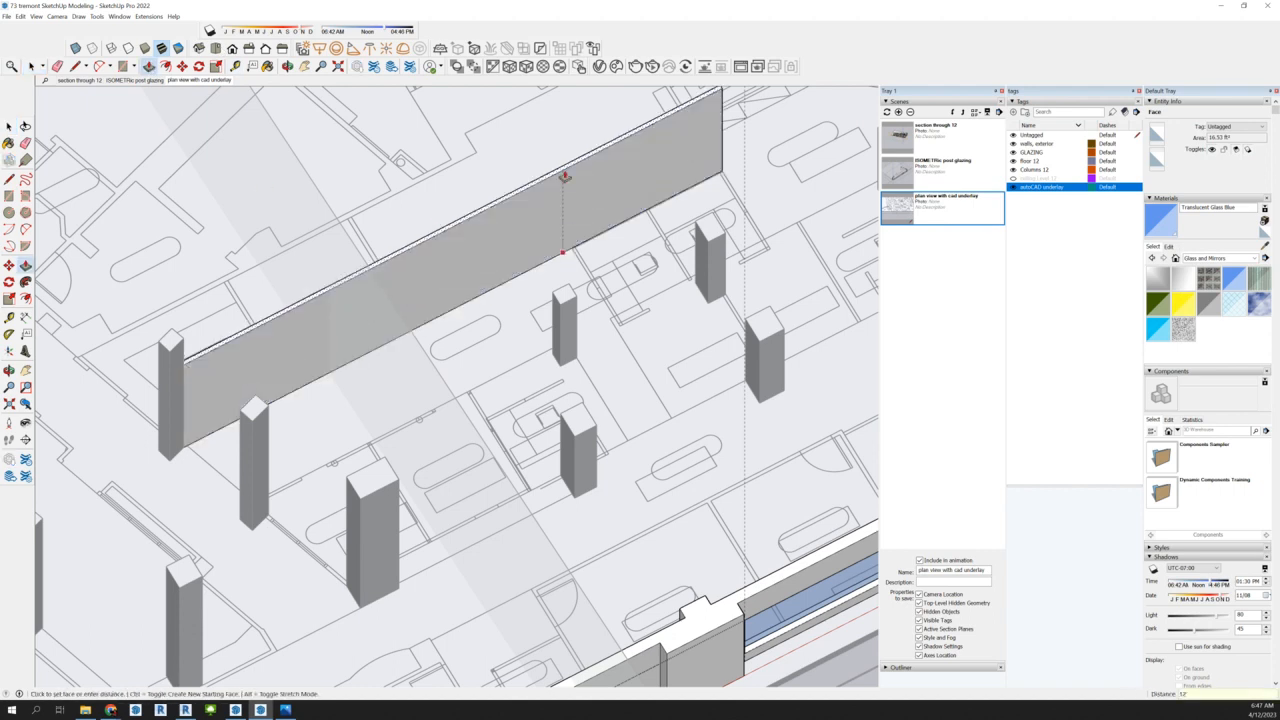
left_click(565, 177)
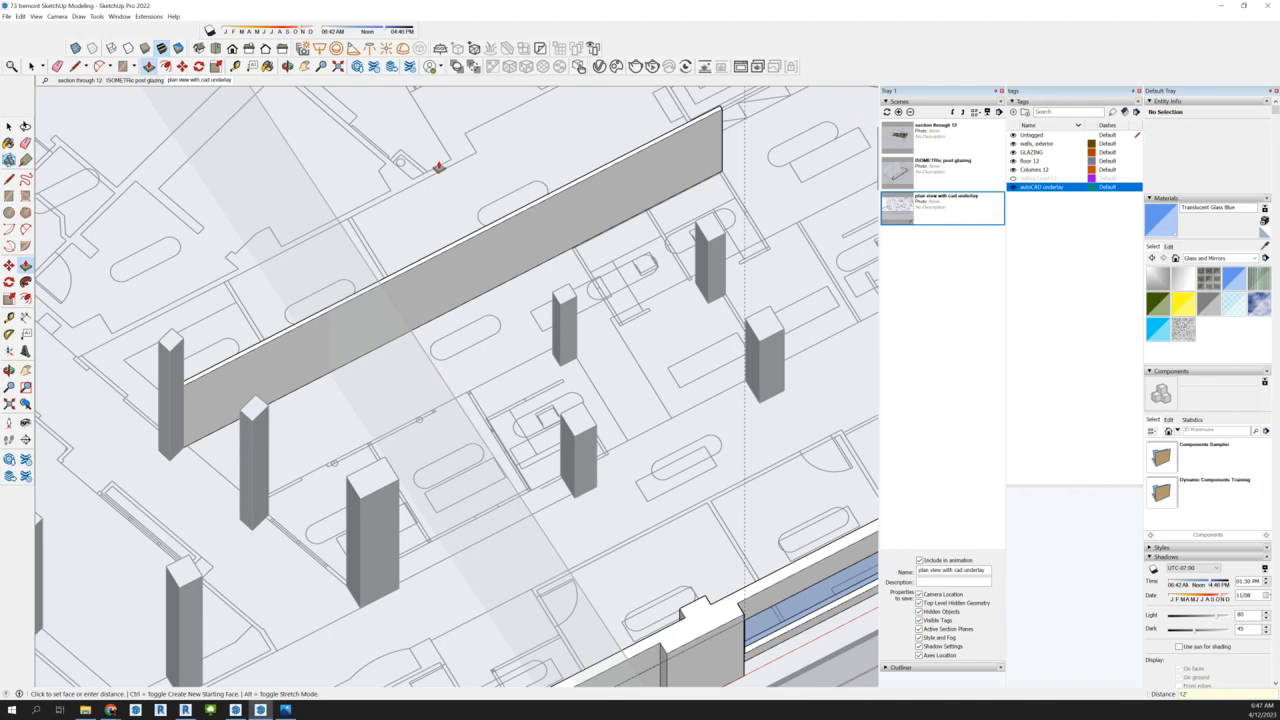
Inspect the raised corridor wall against the columns and the surrounding floor plan from several angles
scroll(244, 338, "down", 3)
middle_click_drag(372, 443, 373, 270)
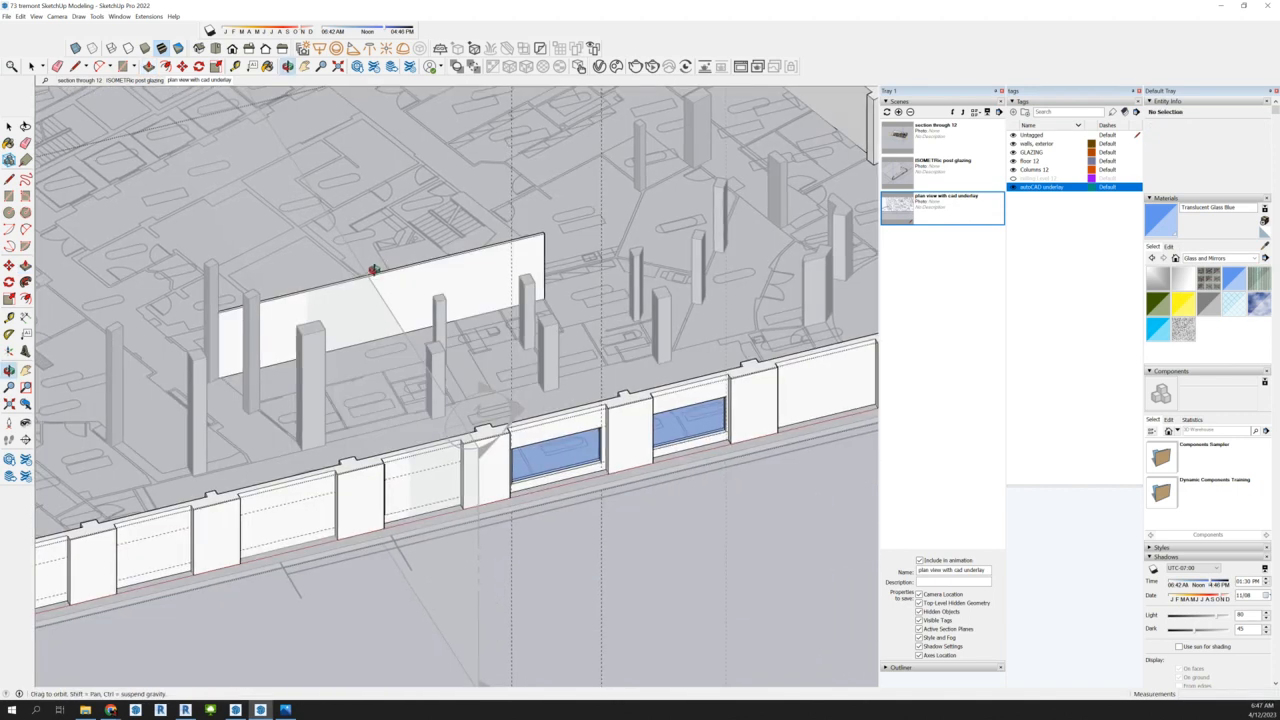
middle_click_drag(366, 274, 358, 408)
middle_click_drag(643, 346, 418, 618)
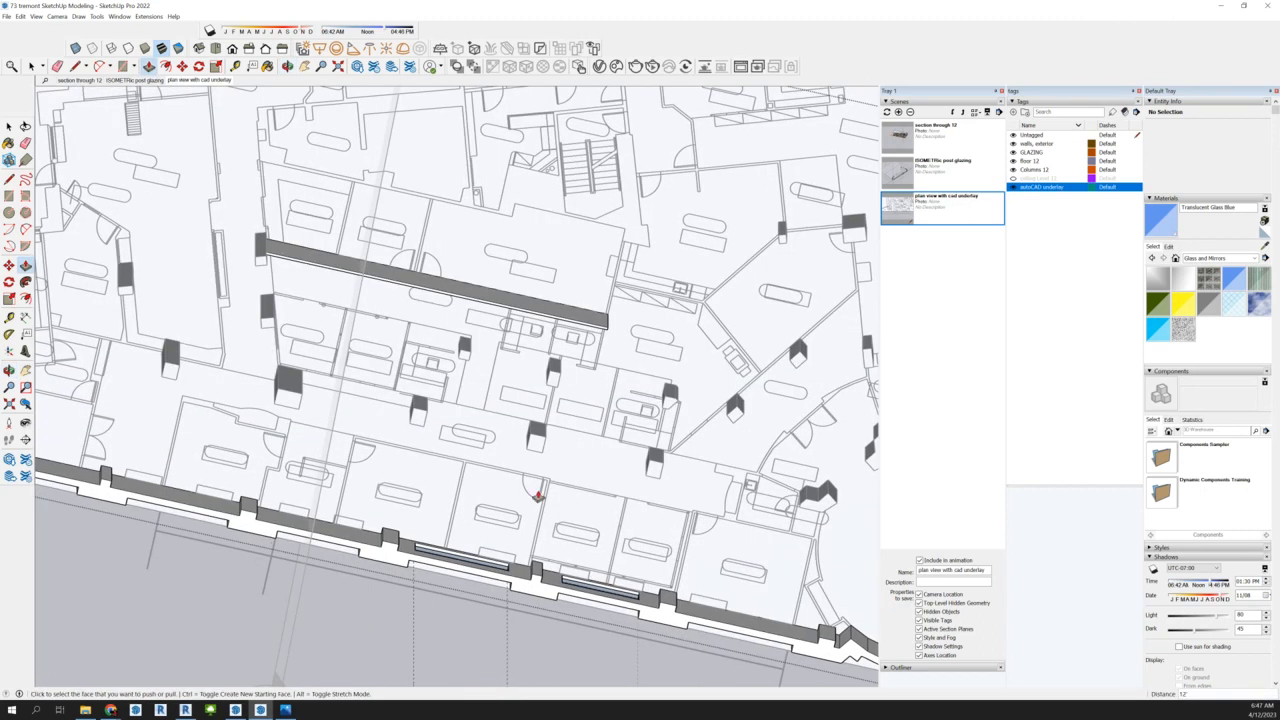
scroll(646, 342, "up", 1)
middle_click_drag(665, 325, 702, 232)
middle_click_drag(680, 400, 293, 414)
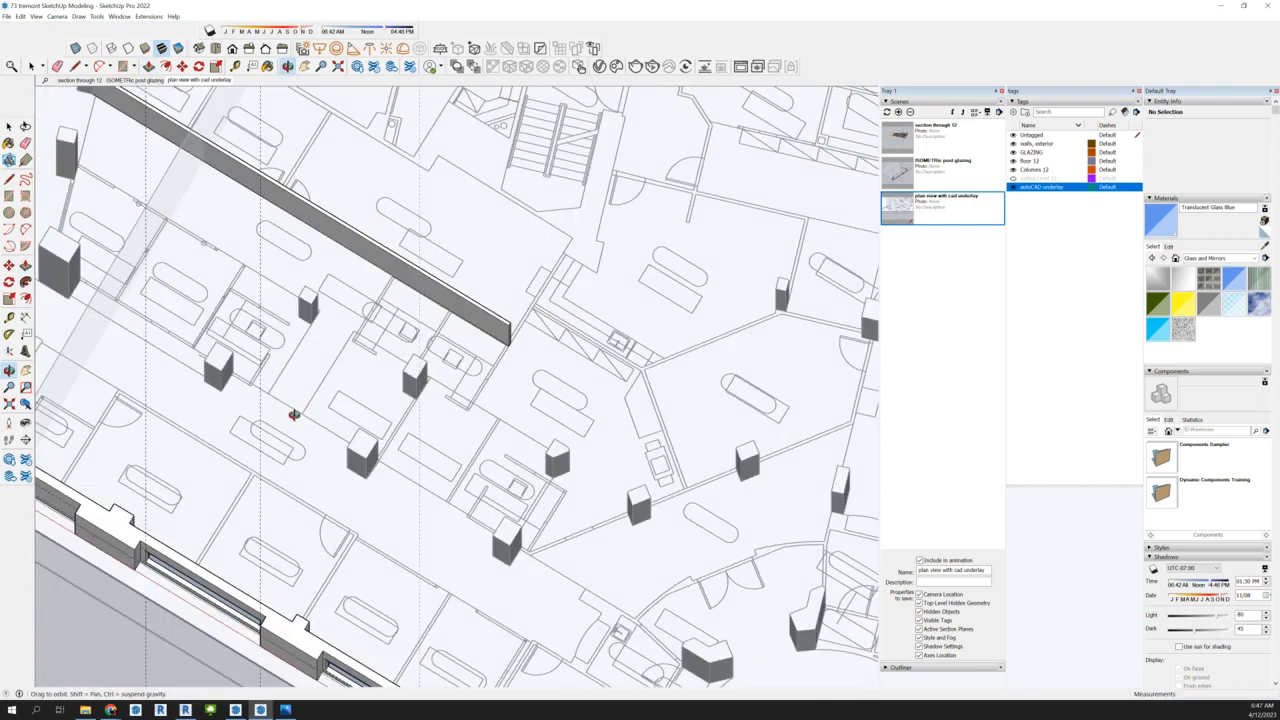
Undo the corridor wall's extrusion
key("p")
scroll(583, 424, "up", 4)
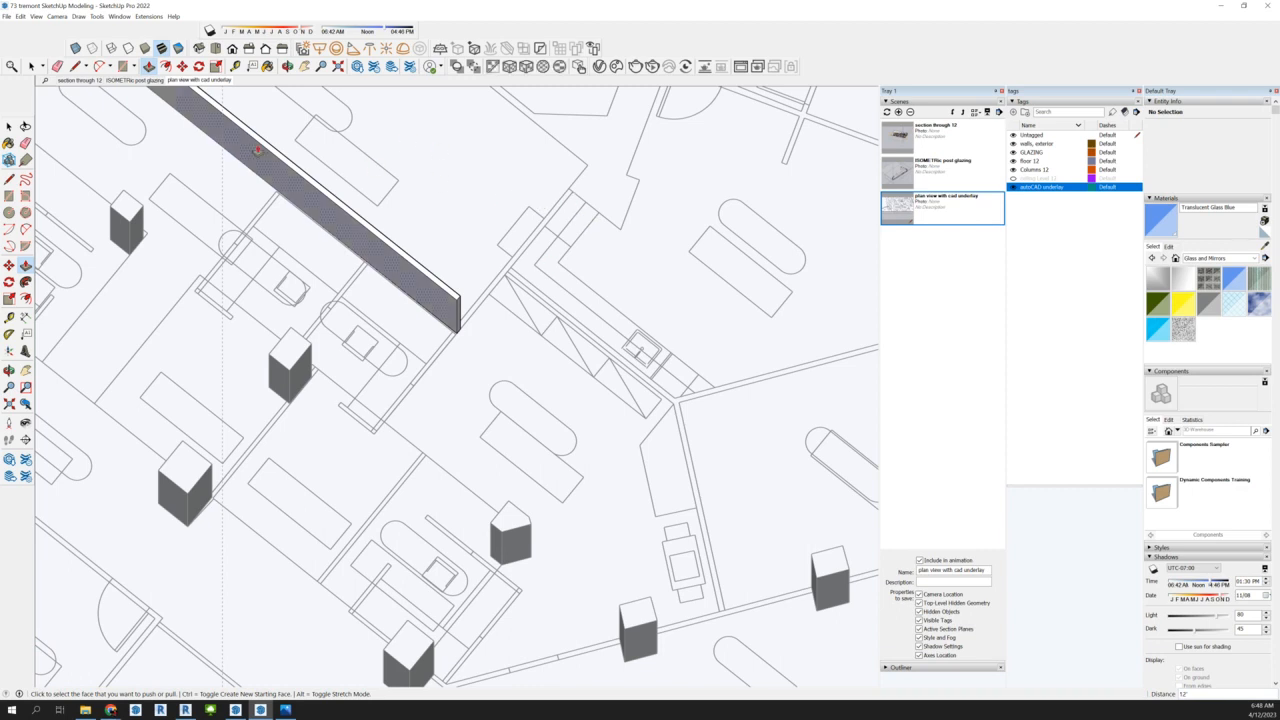
key("ctrl+z")
scroll(457, 368, "down", 3)
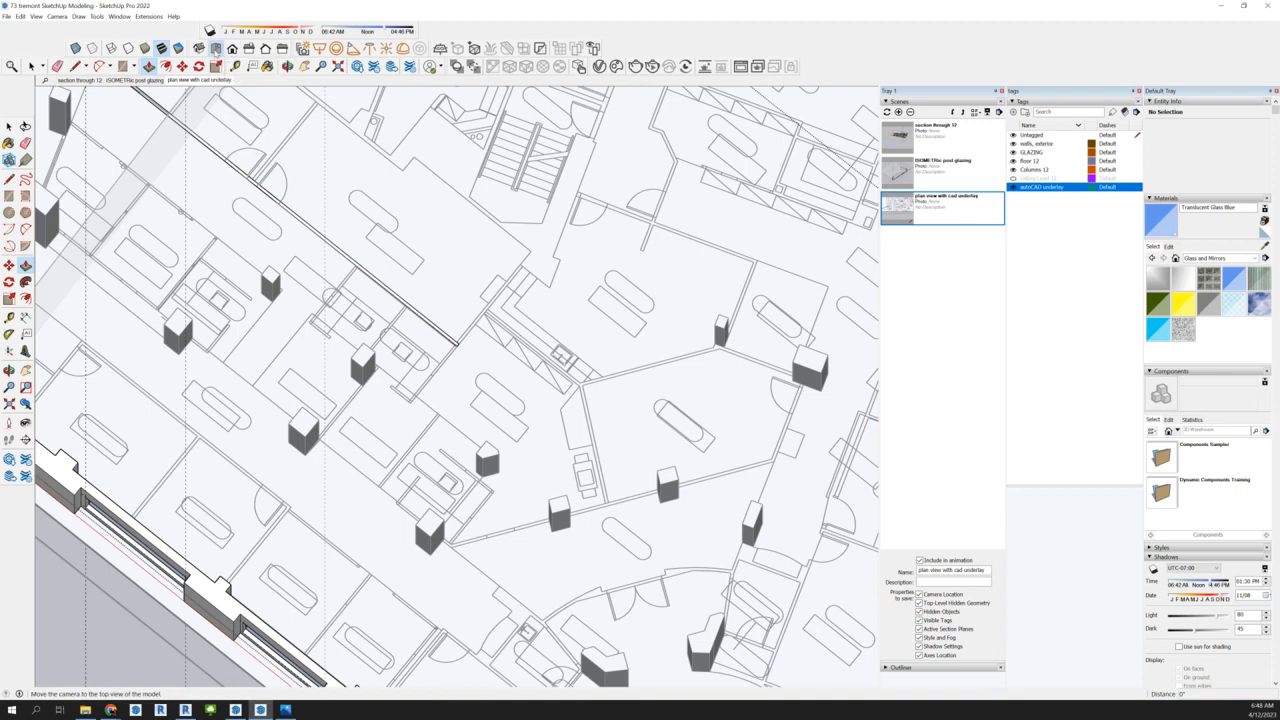
In top view, draw a perpendicular wall rectangle about 4' 9" by 3 3/4" from the corridor wall's east end to the kitchenette wall
left_click(218, 79)
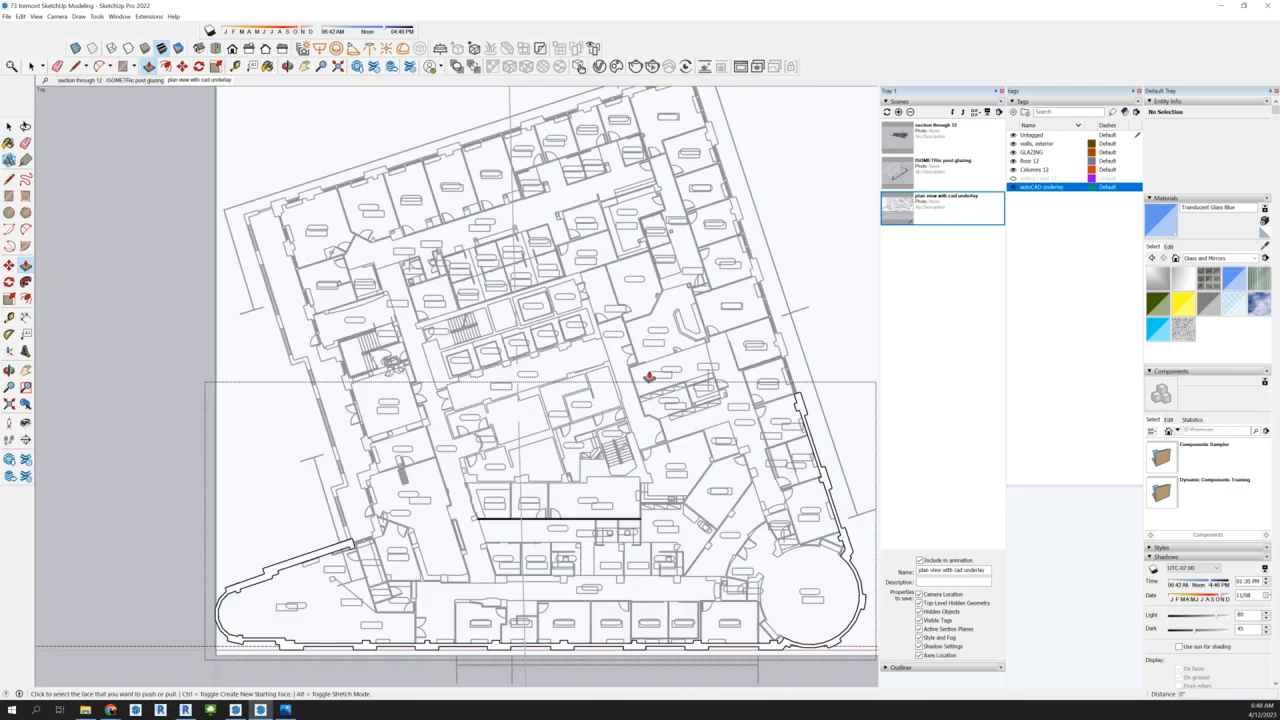
scroll(720, 621, "up", 10)
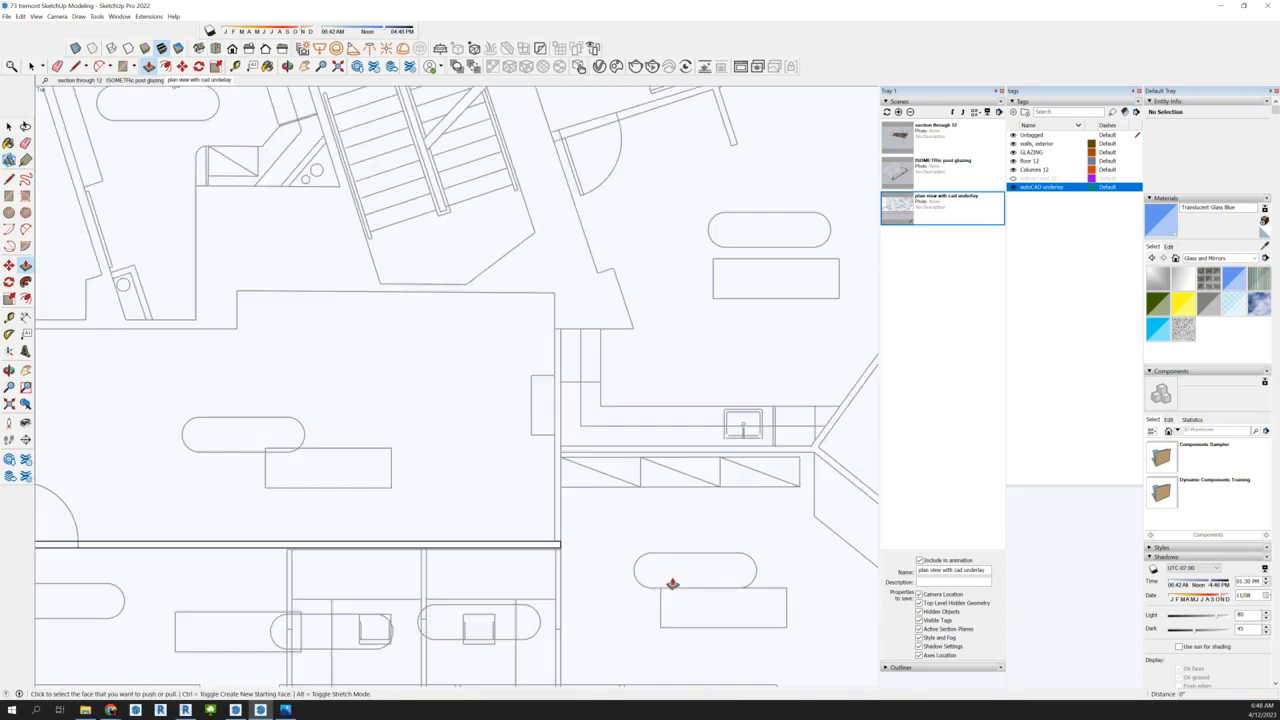
scroll(255, 150, "down", 3)
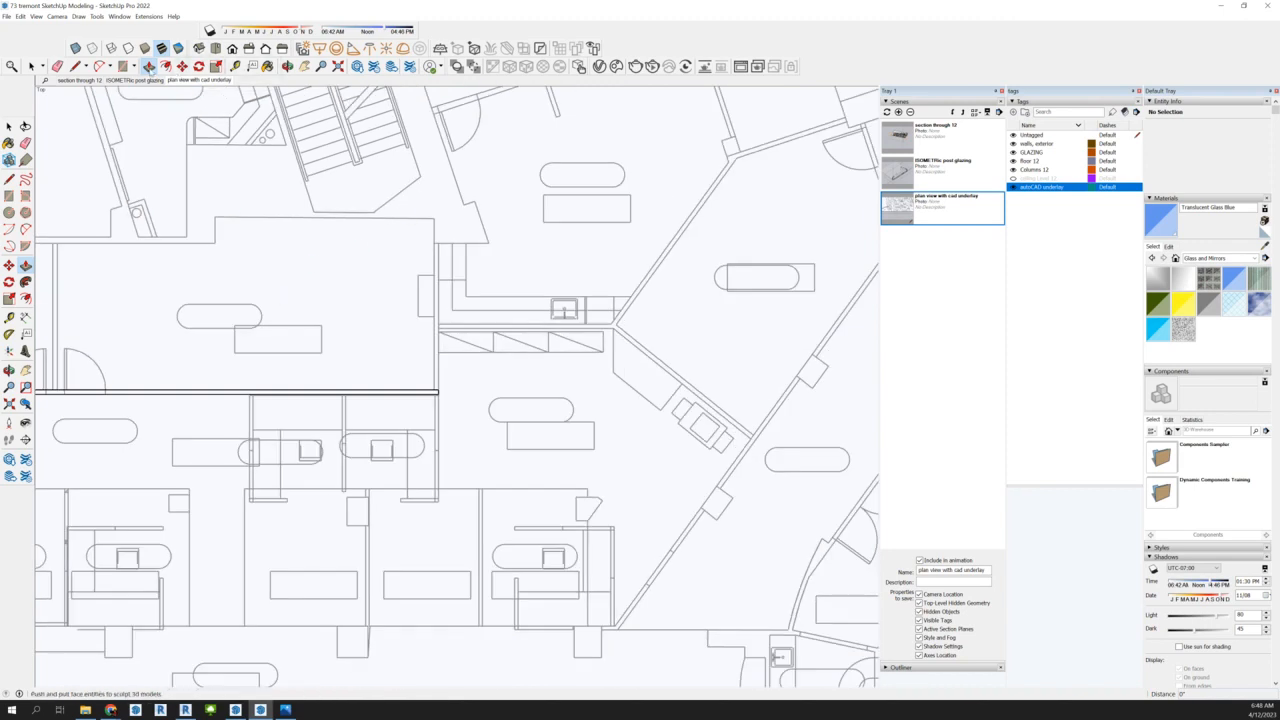
left_click(123, 66)
scroll(429, 250, "up", 1)
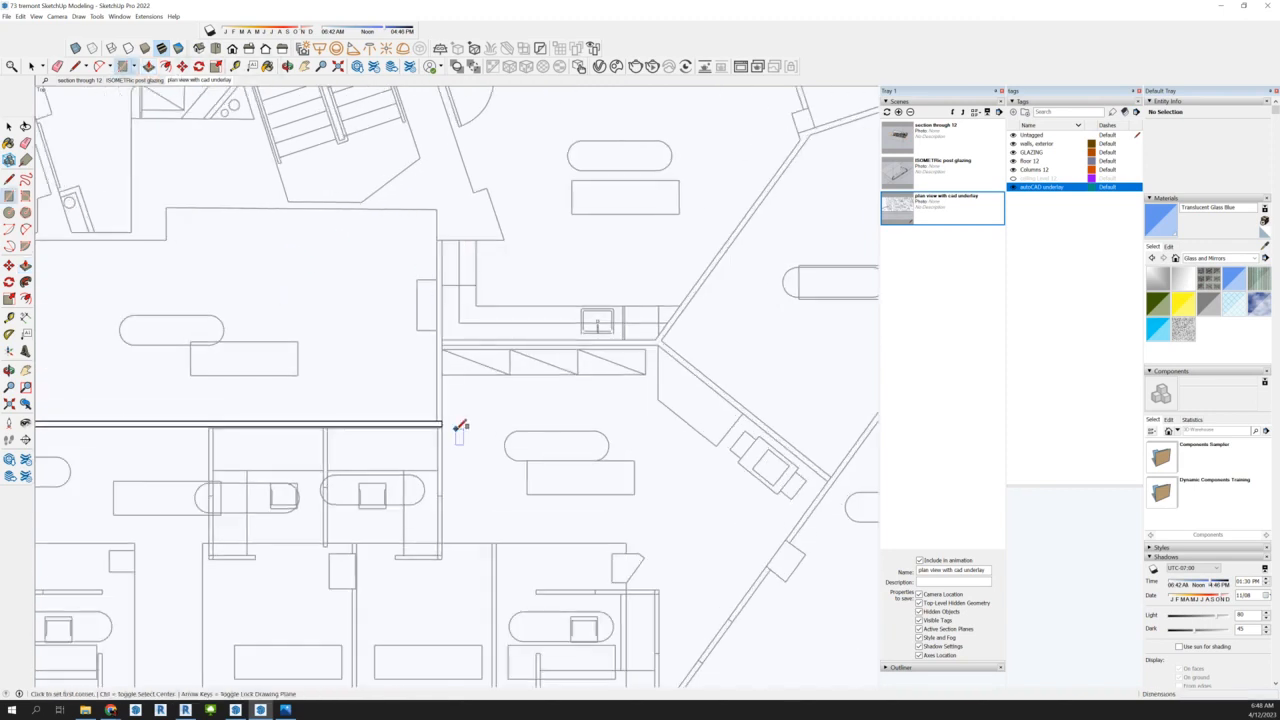
left_click(447, 423)
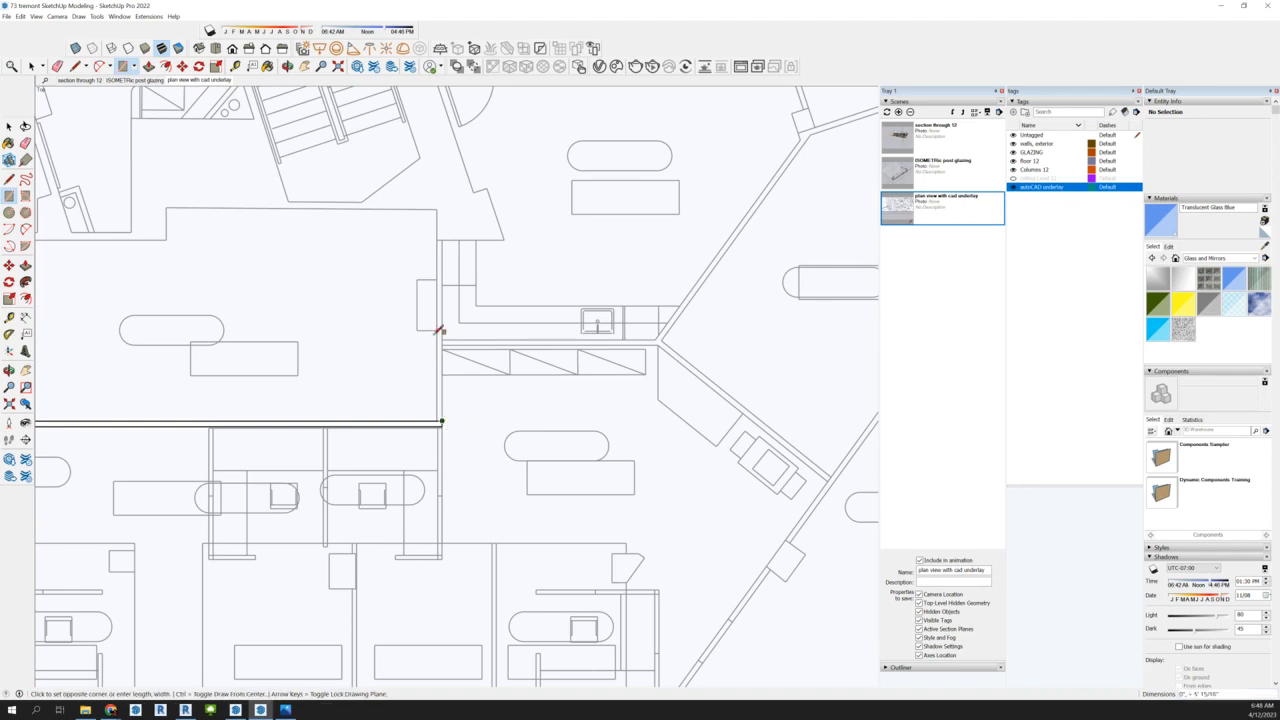
scroll(441, 333, "up", 3)
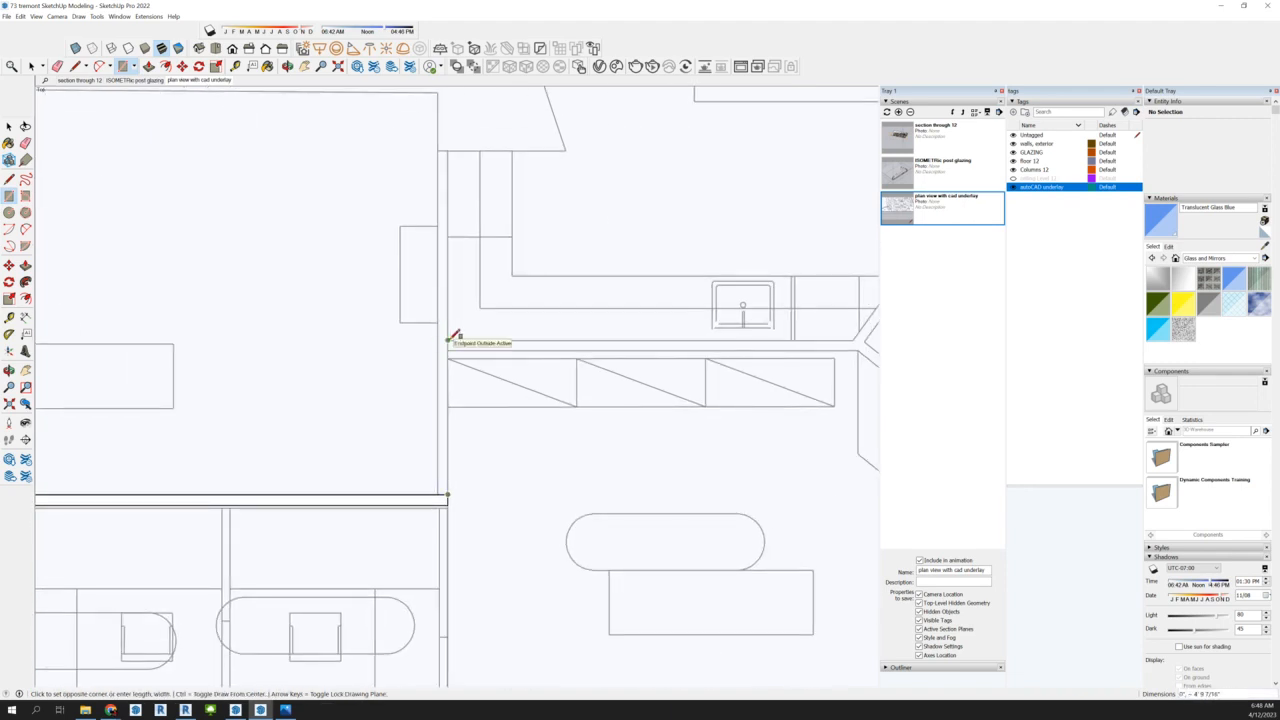
left_click(438, 340)
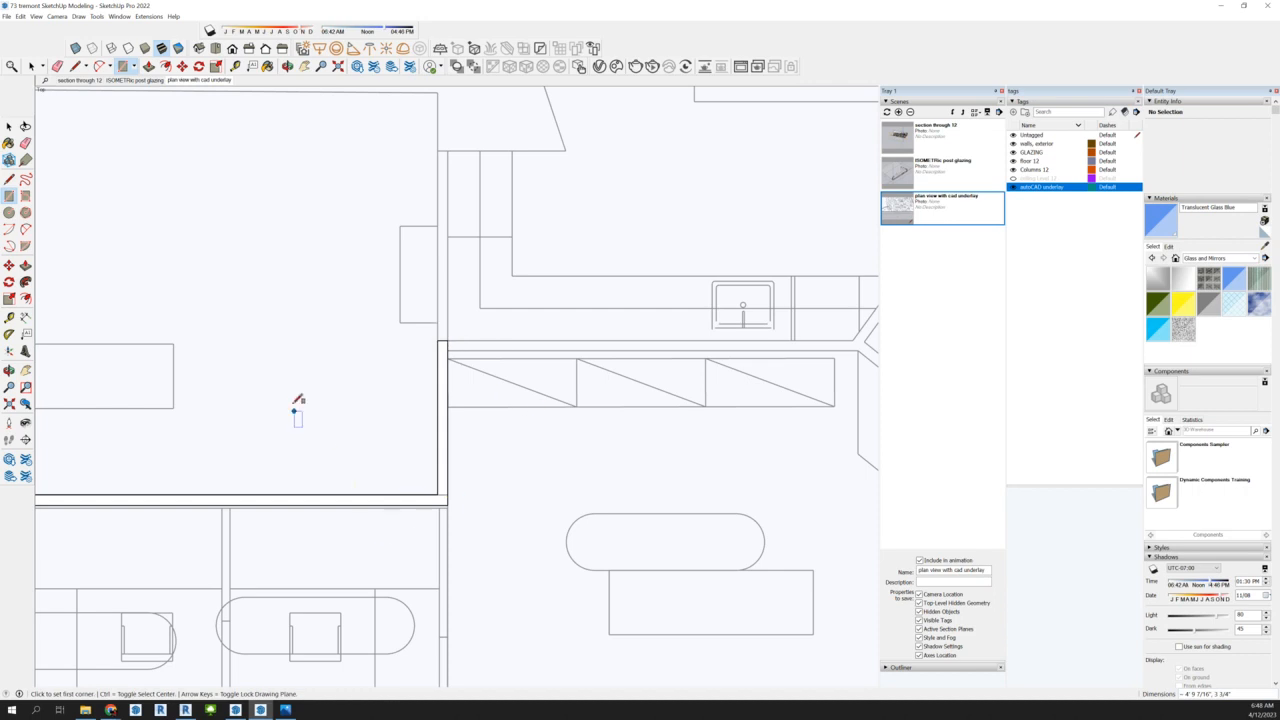
Draw a wall rectangle about 12' 9" by 3 3/4" along the kitchenette's back wall, ending at the angled wall
left_click(447, 341)
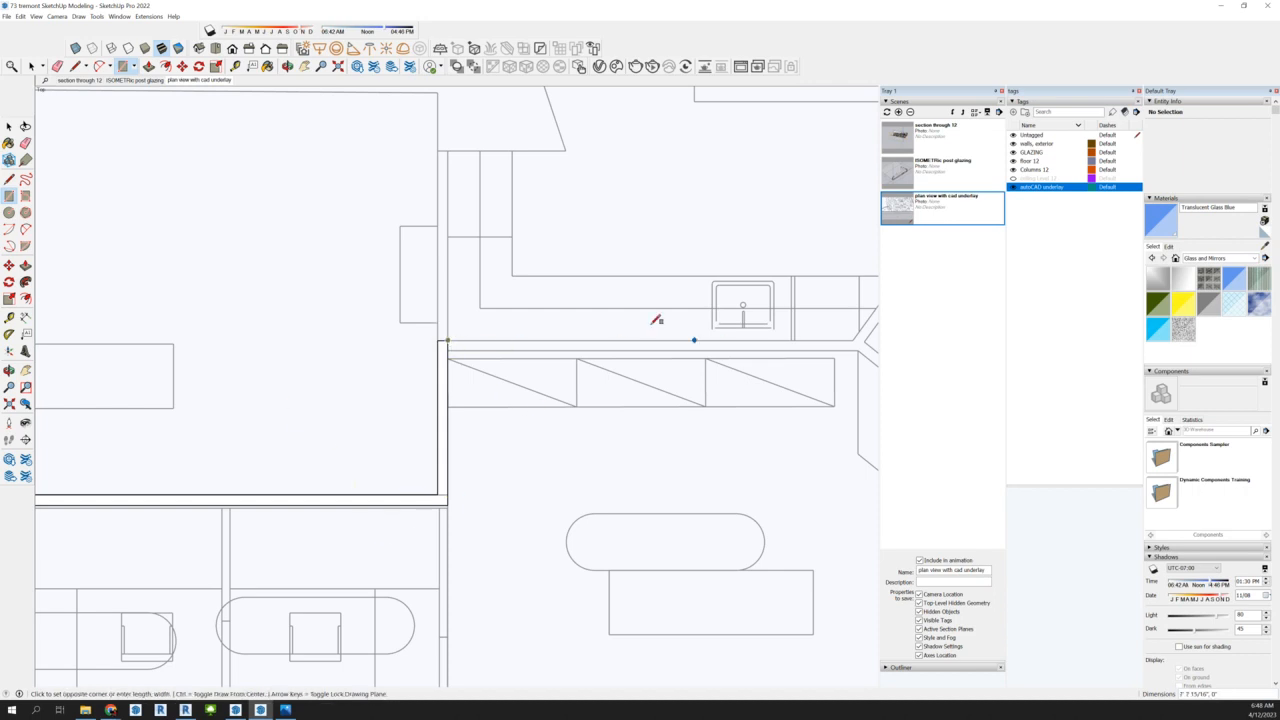
scroll(652, 322, "down", 2)
scroll(743, 329, "up", 2)
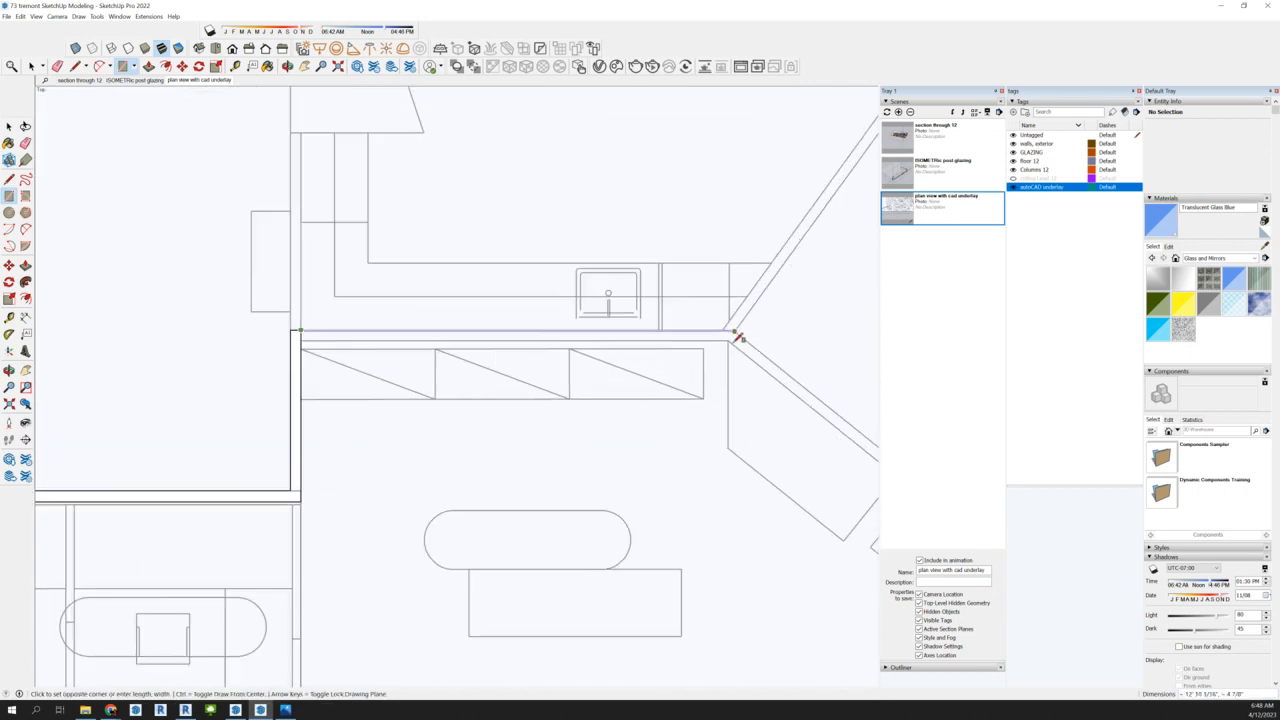
left_click(733, 337)
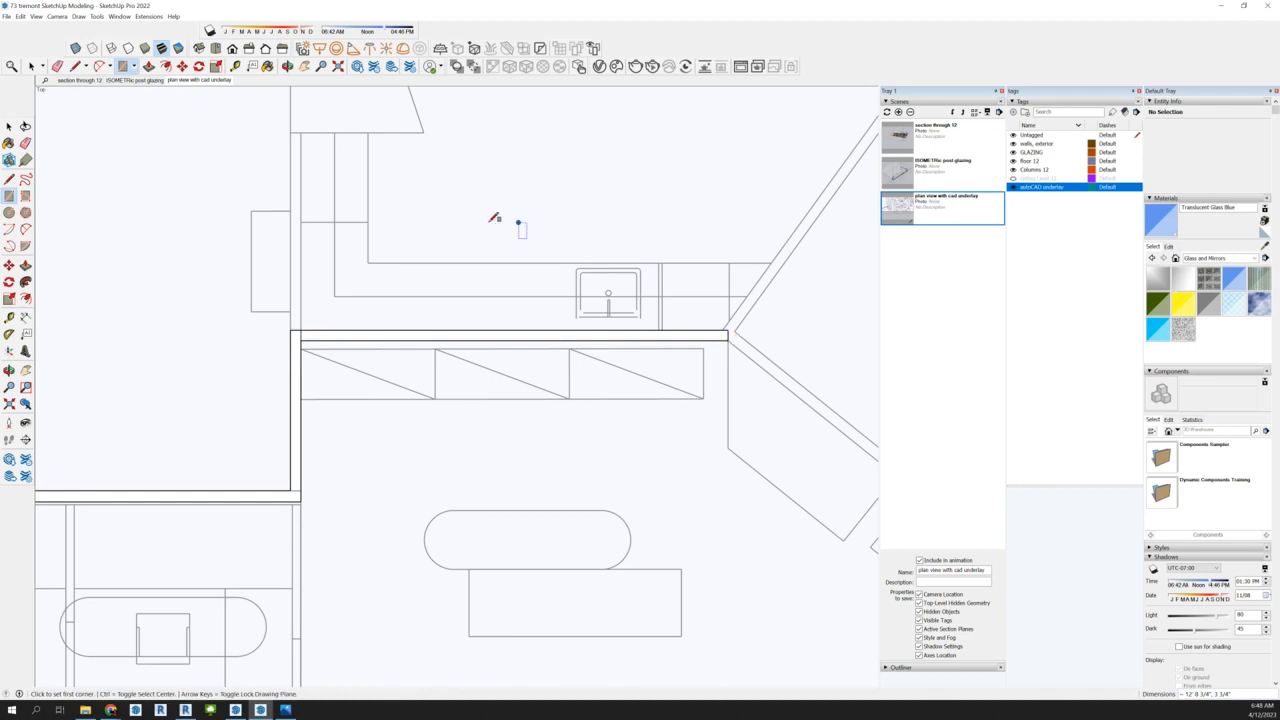
scroll(574, 323, "down", 2)
scroll(646, 323, "up", 3)
scroll(604, 286, "up", 1)
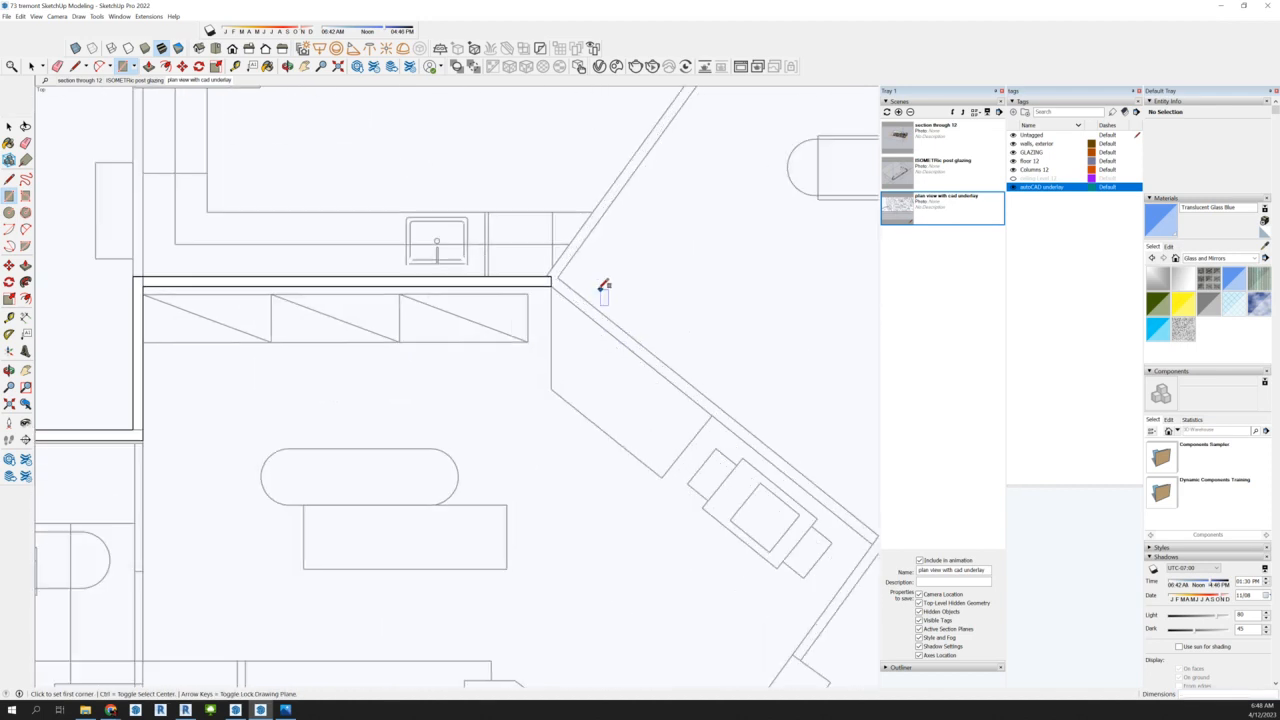
scroll(518, 262, "down", 3)
scroll(545, 276, "up", 3)
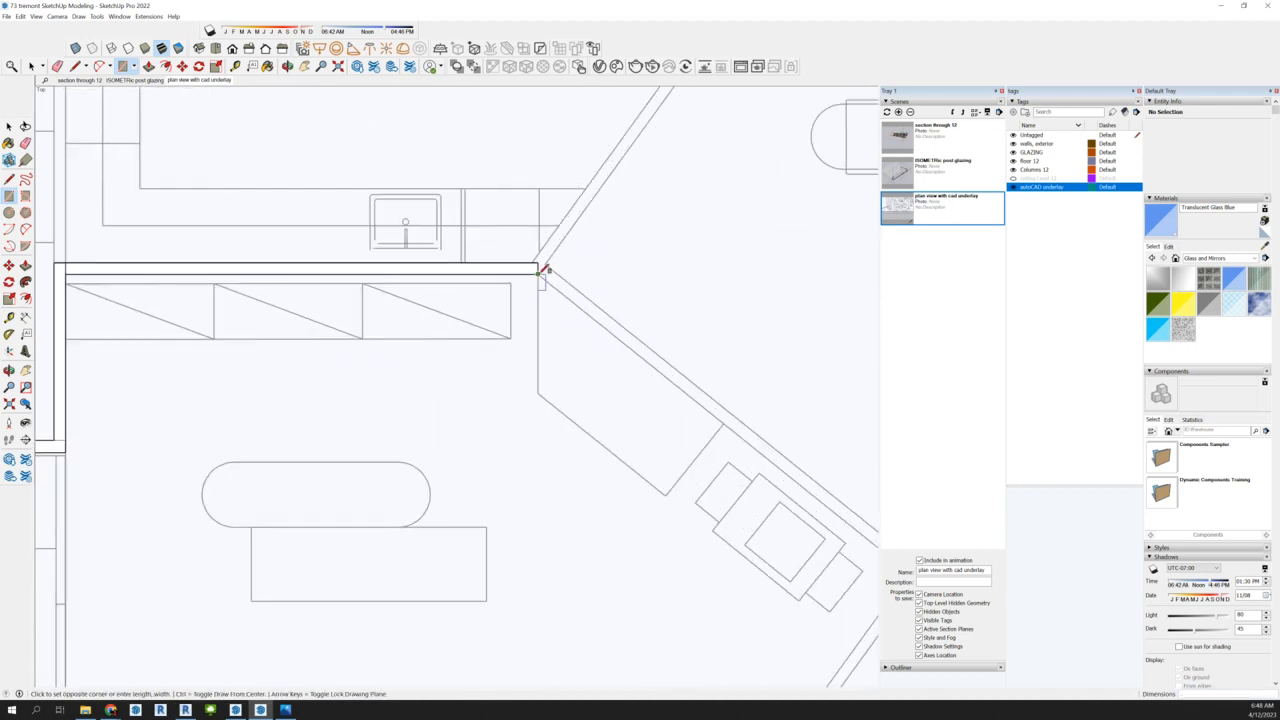
scroll(543, 269, "down", 2)
left_click(513, 260)
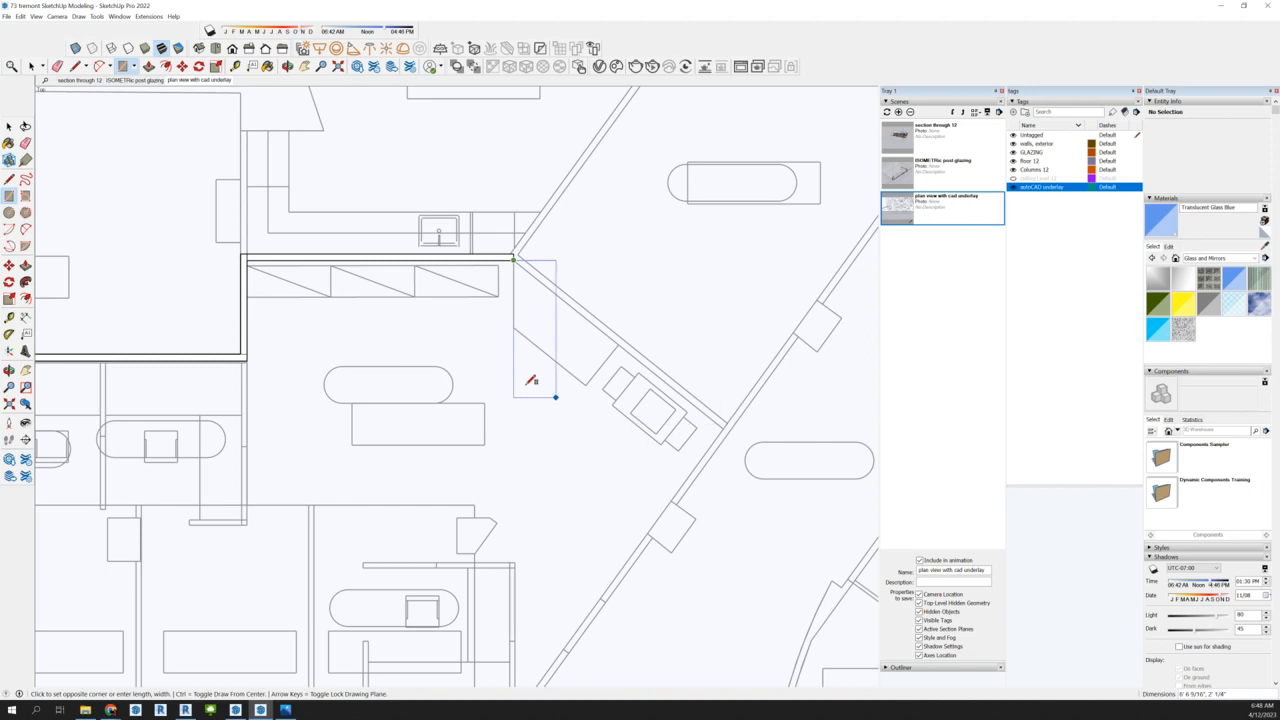
key("Escape")
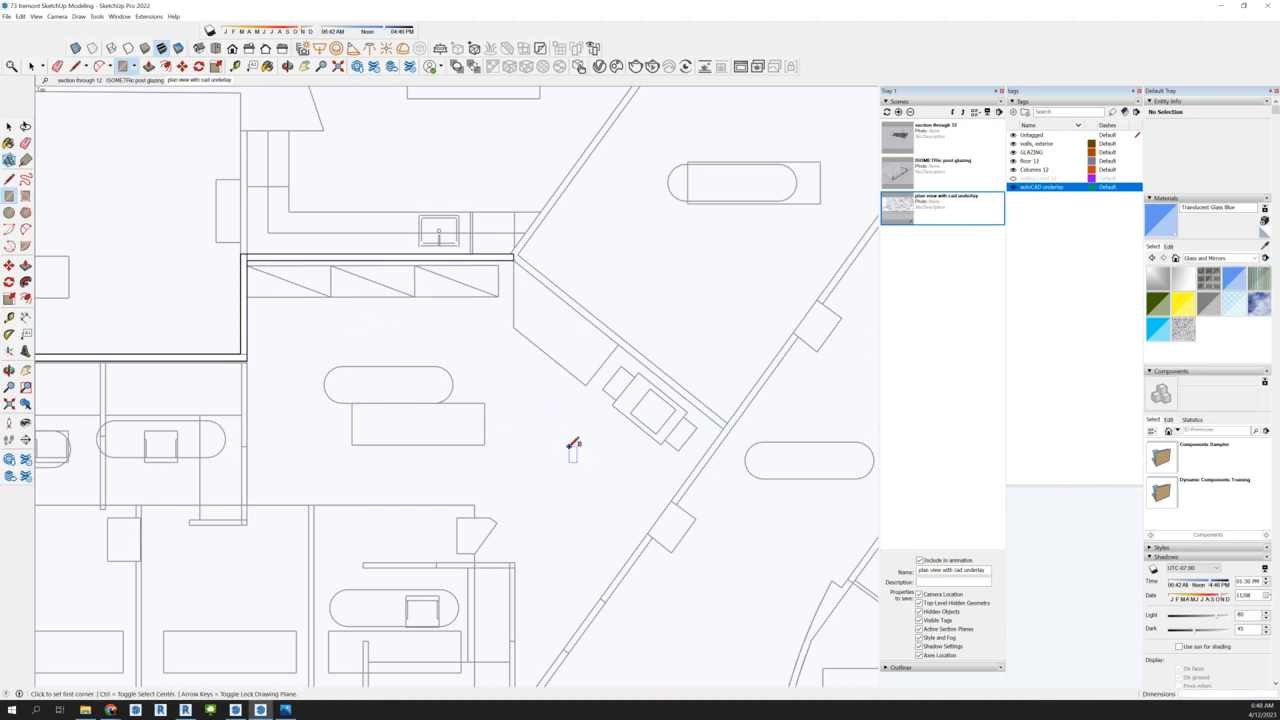
Draw a line about 14' 7" along the angled wall from the kitchenette wall's east end to the room's upper corner
scroll(577, 452, "down", 2)
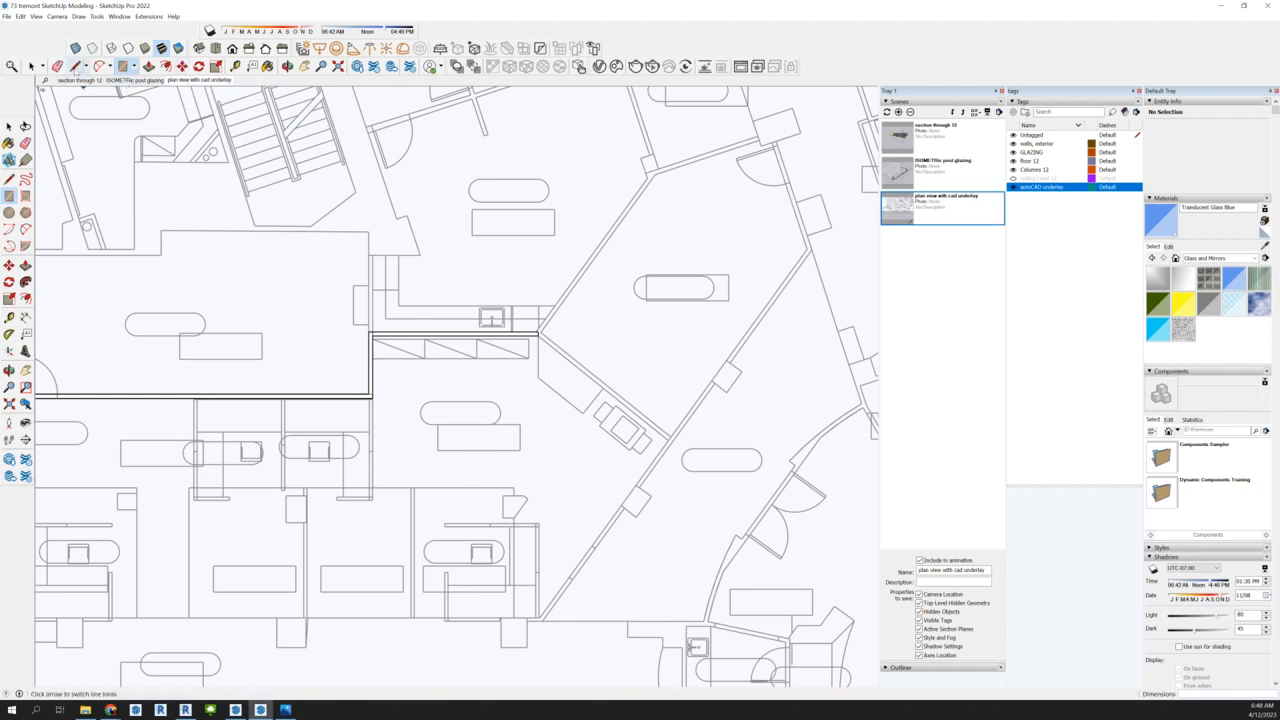
left_click(75, 66)
scroll(581, 296, "up", 2)
scroll(520, 351, "up", 3)
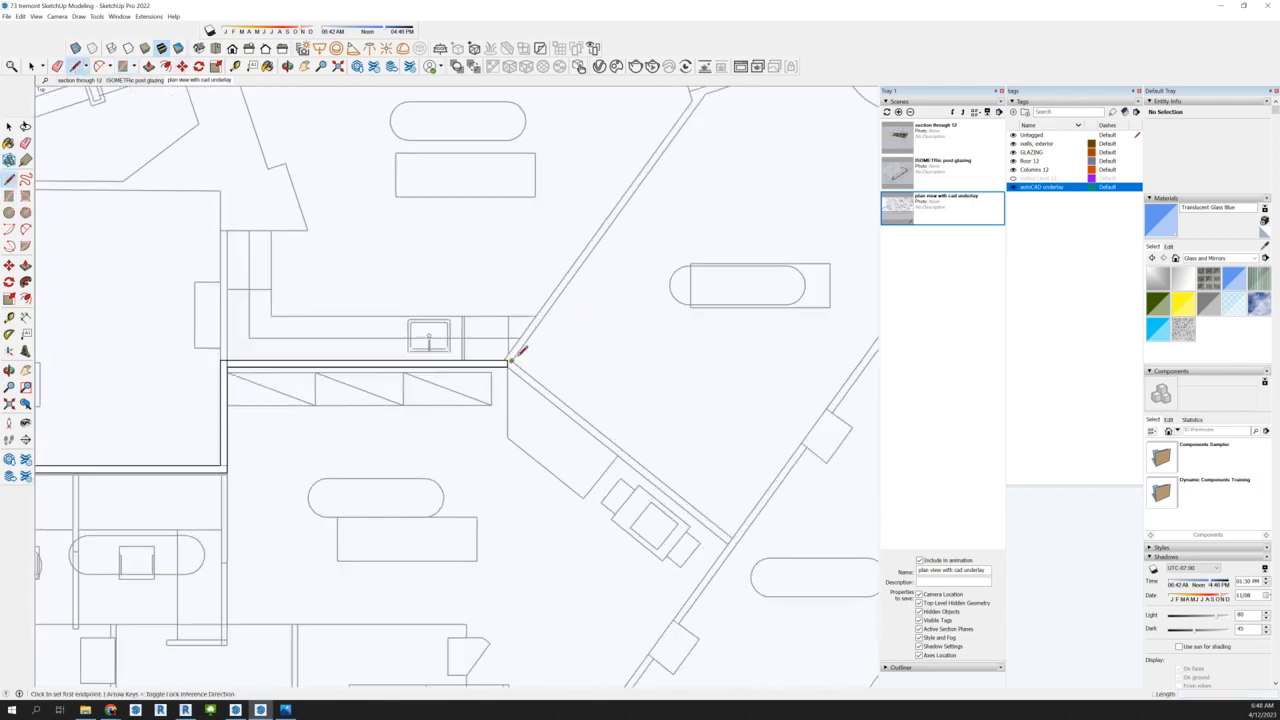
left_click(500, 357)
scroll(460, 385, "down", 5)
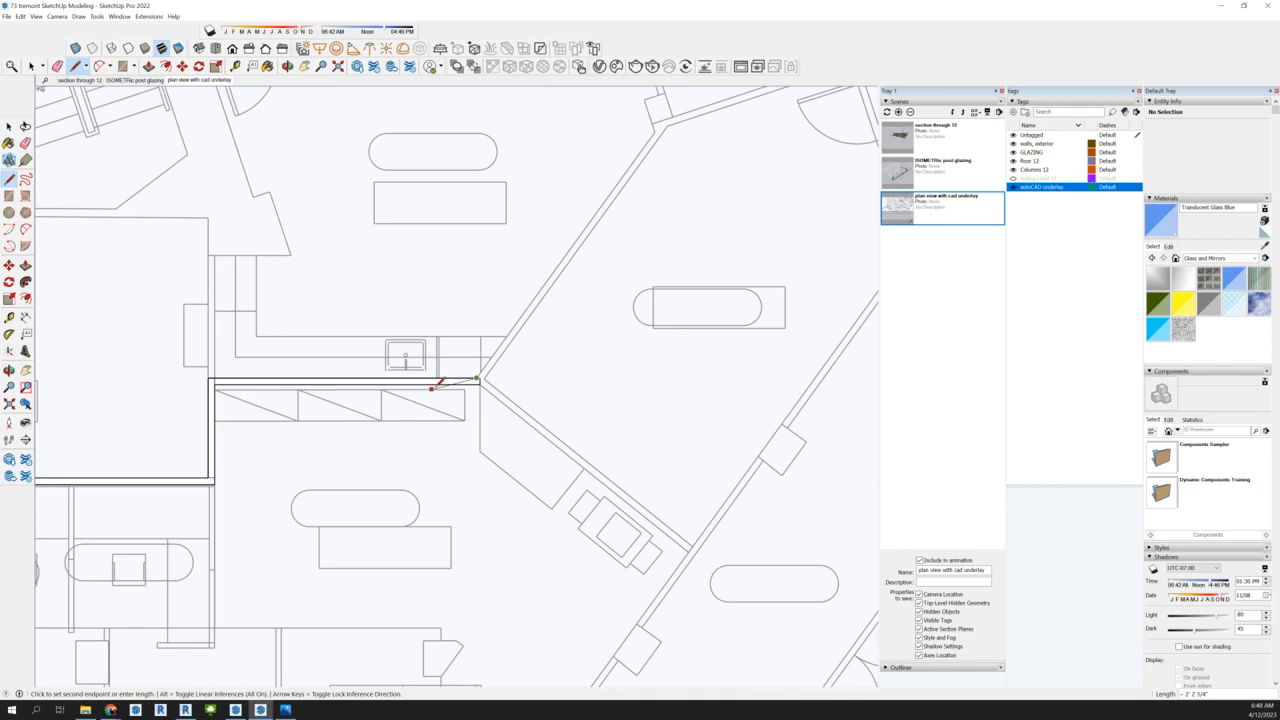
scroll(584, 205, "up", 3)
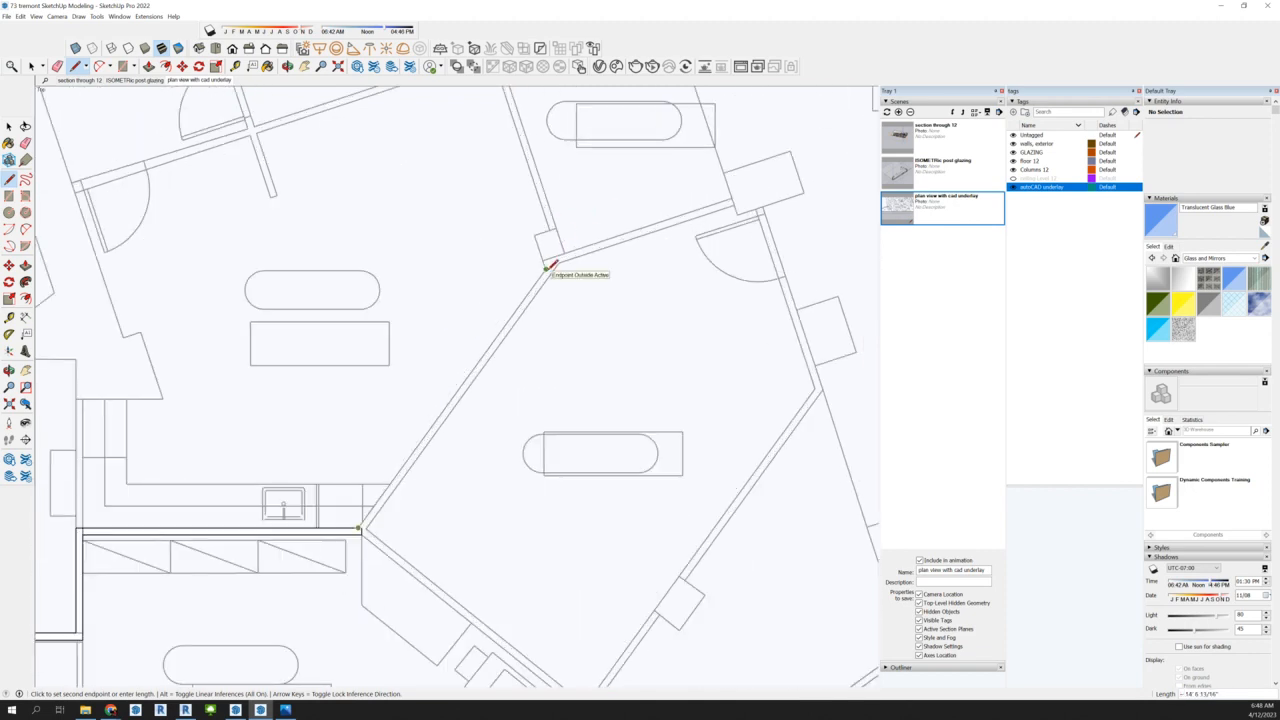
scroll(545, 256, "up", 3)
left_click(544, 262)
scroll(314, 243, "down", 3)
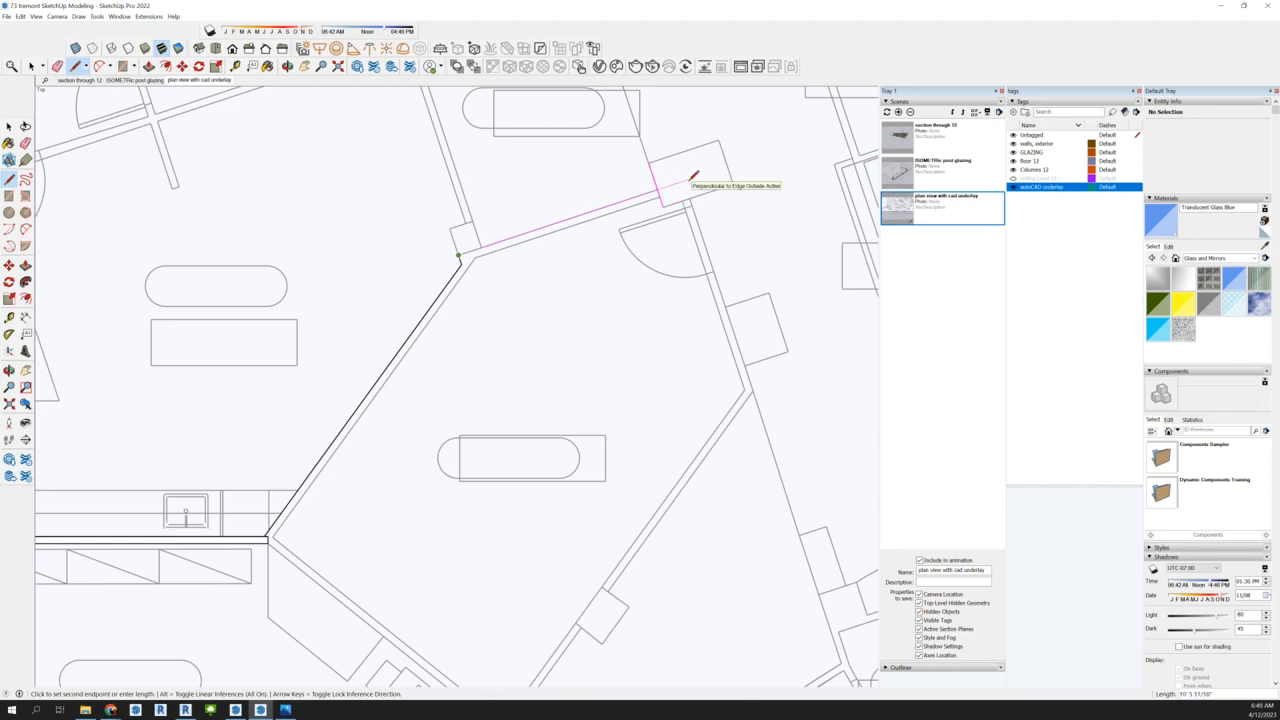
Draw the angled room's upper wall edge about 10' 3 1/2" into the corner column, and trace its door-side wall to the eastern corner
key("shift")
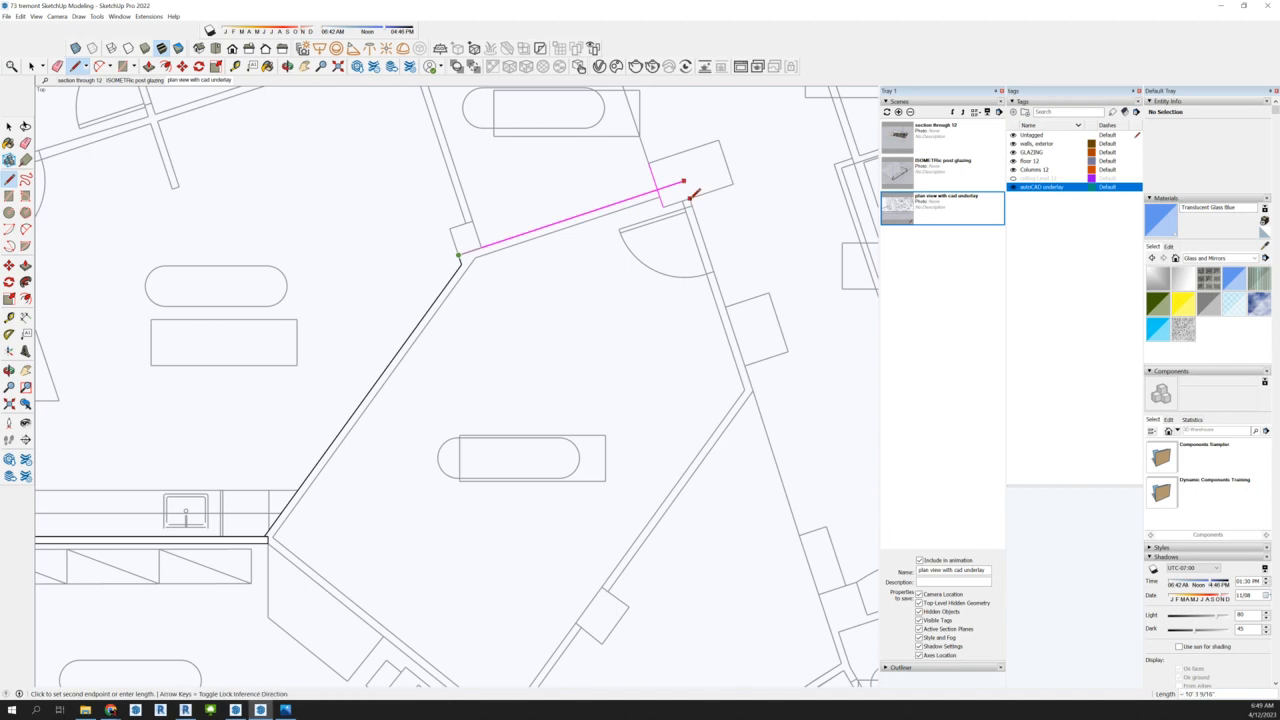
left_click(692, 199)
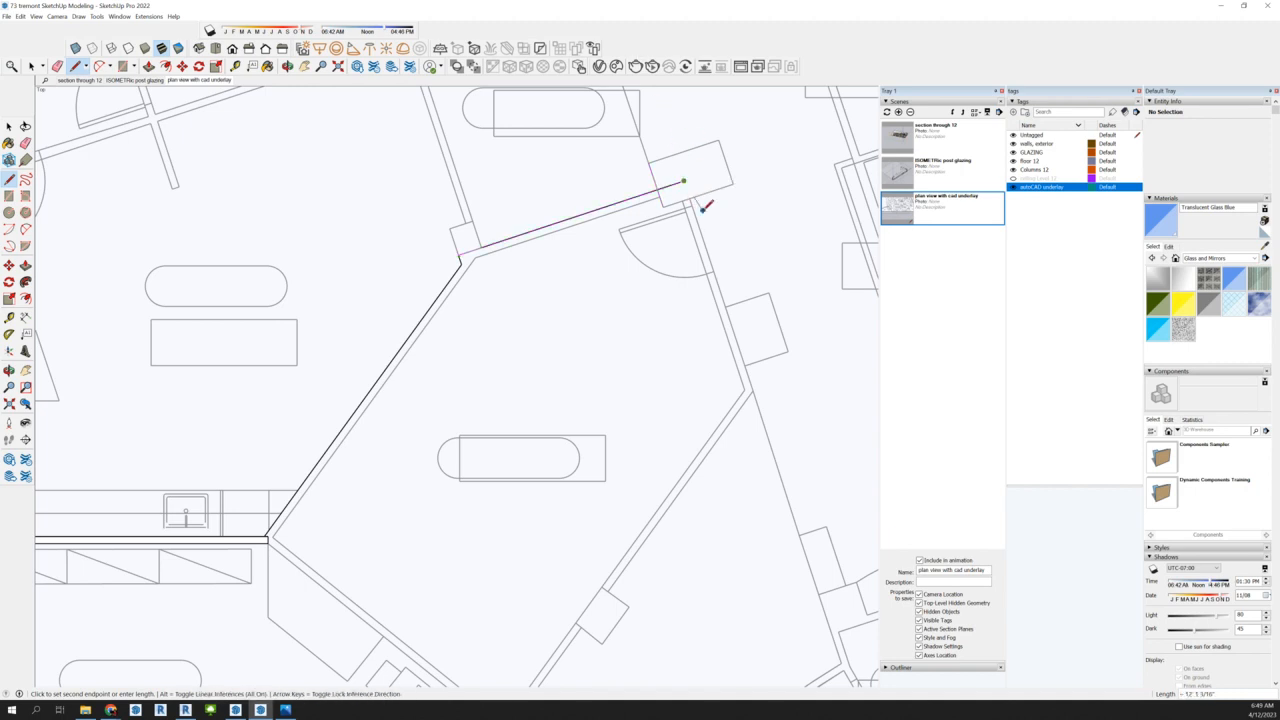
scroll(705, 207, "down", 2)
left_click(726, 320)
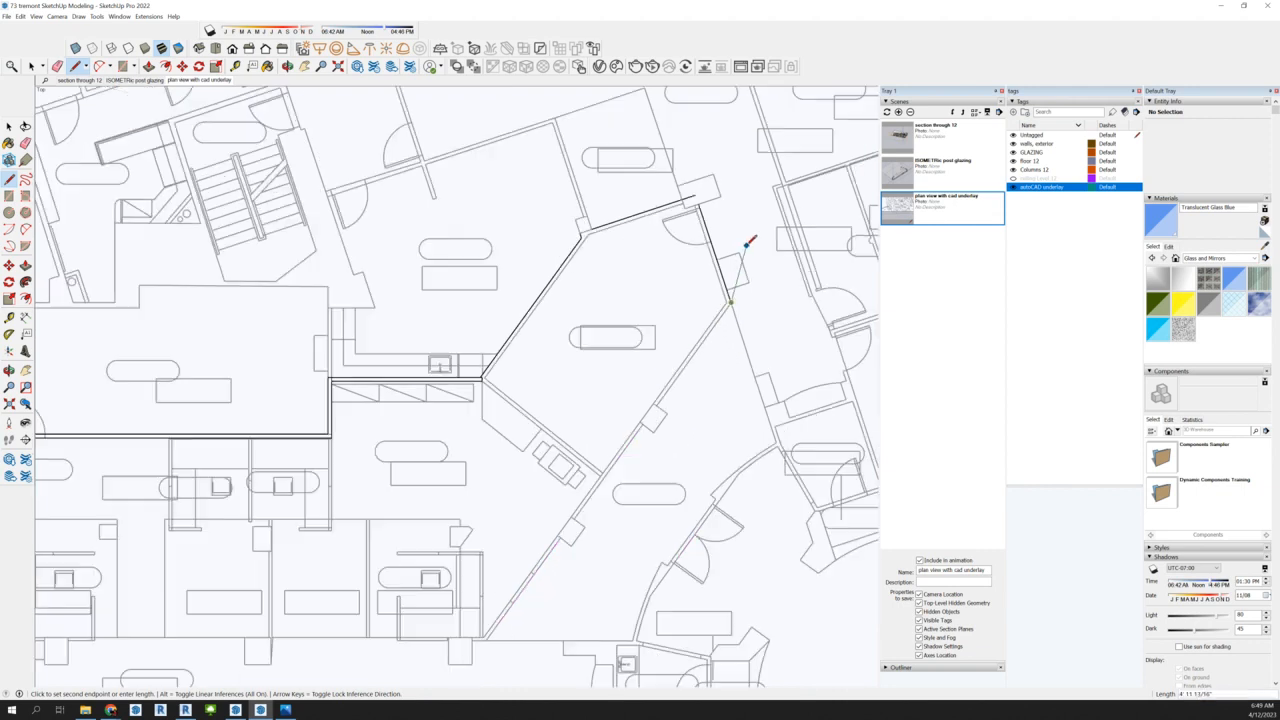
Trace the long diagonal wall's outer edge from the eastern corner to its lower end, with a short return at the column there
scroll(744, 246, "down", 3)
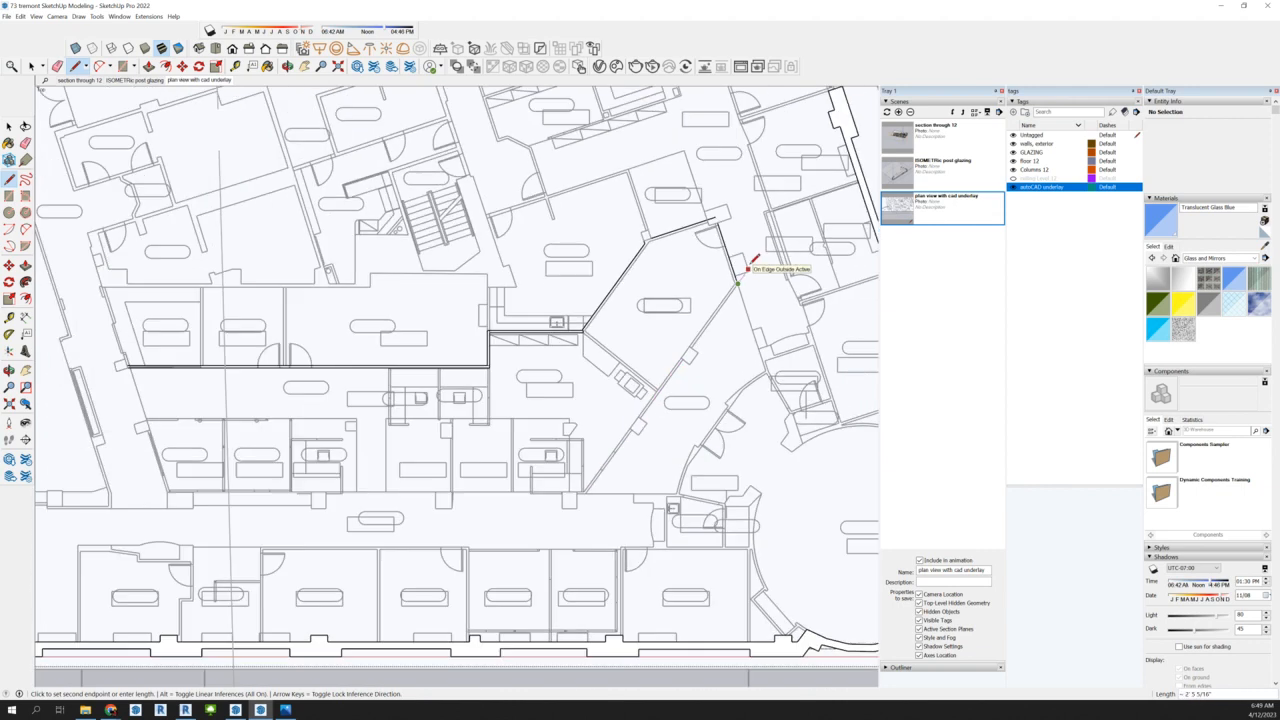
scroll(585, 494, "up", 3)
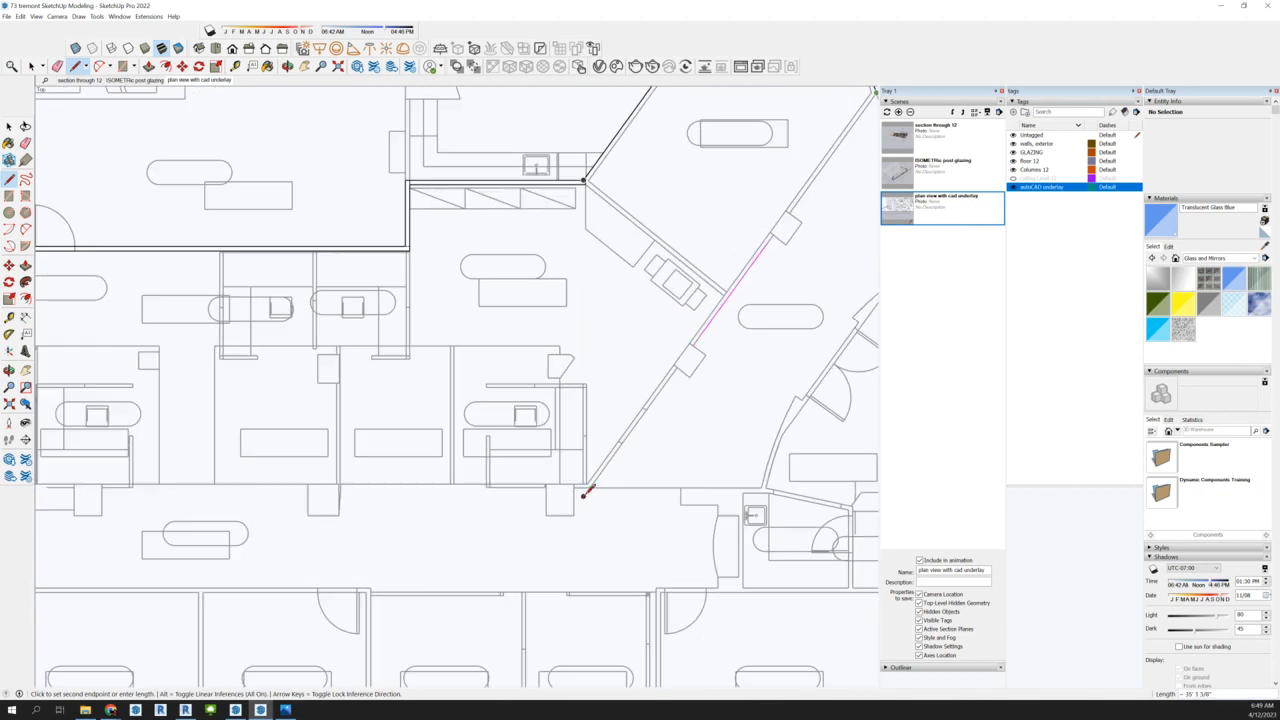
left_click(590, 488)
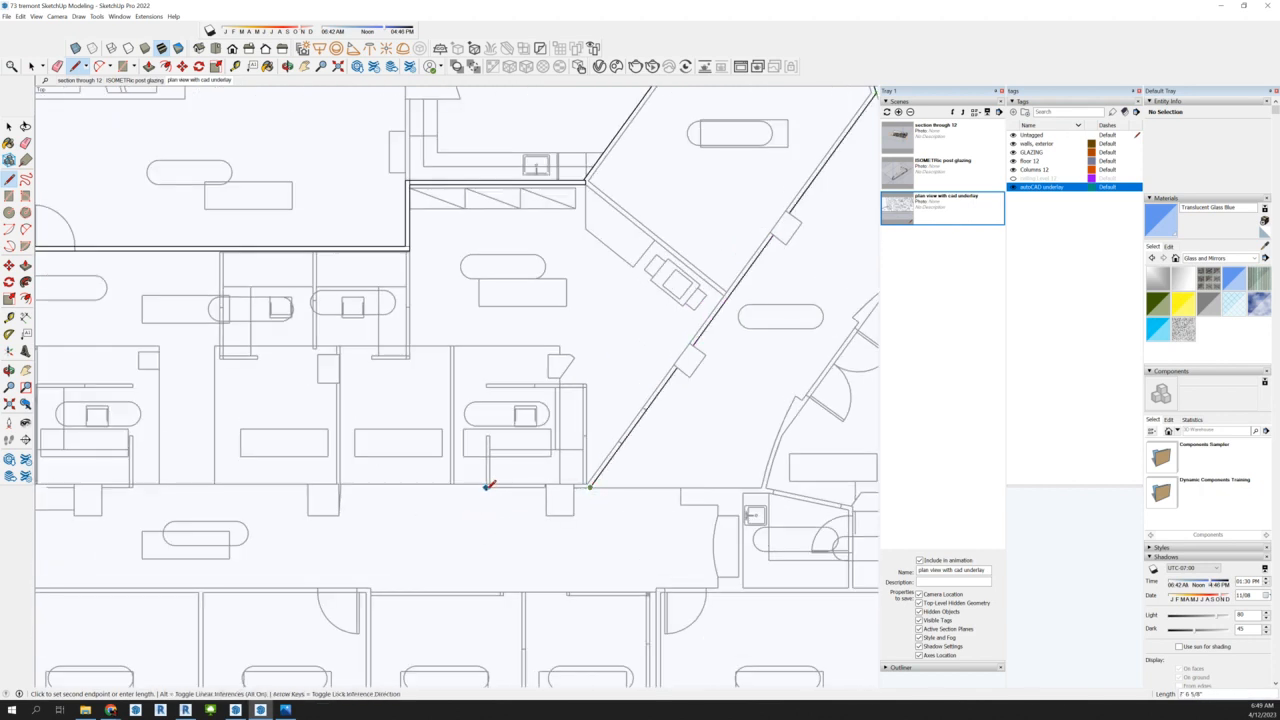
scroll(533, 491, "up", 2)
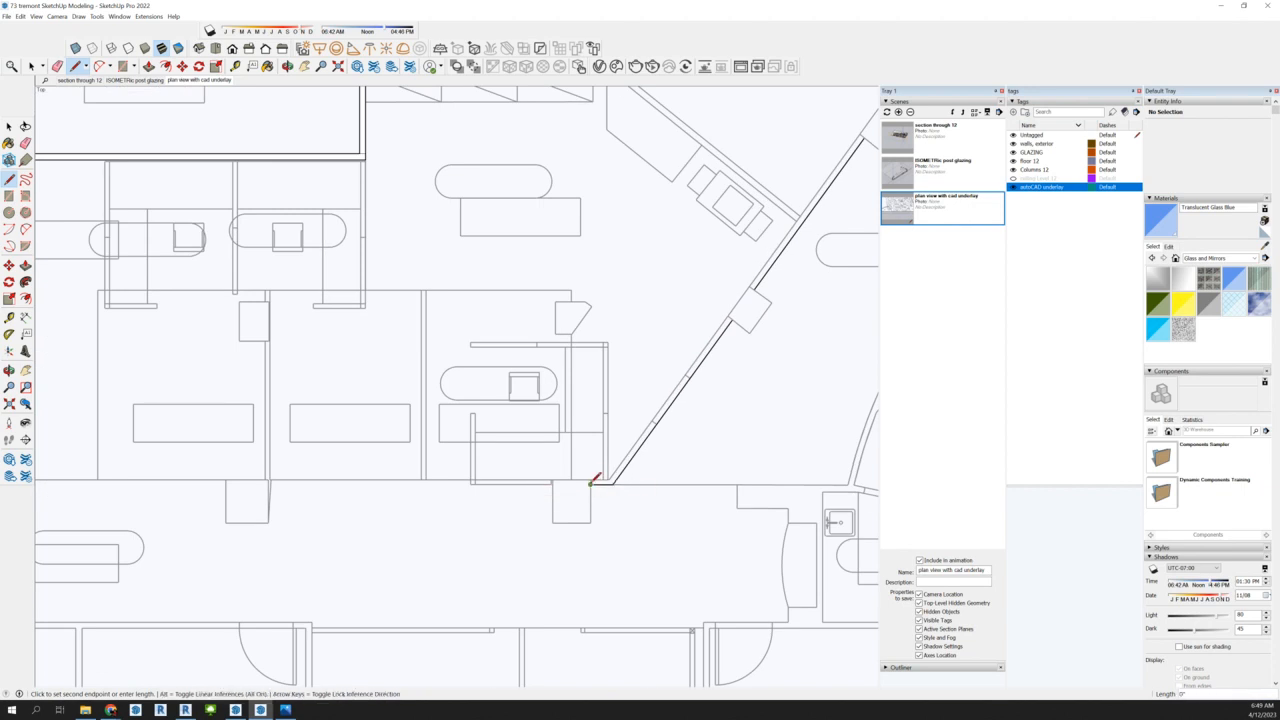
left_click(604, 478)
Trace the diagonal wall's inner edge from its lower end up to the junction with the room's angled partition
scroll(606, 337, "up", 3)
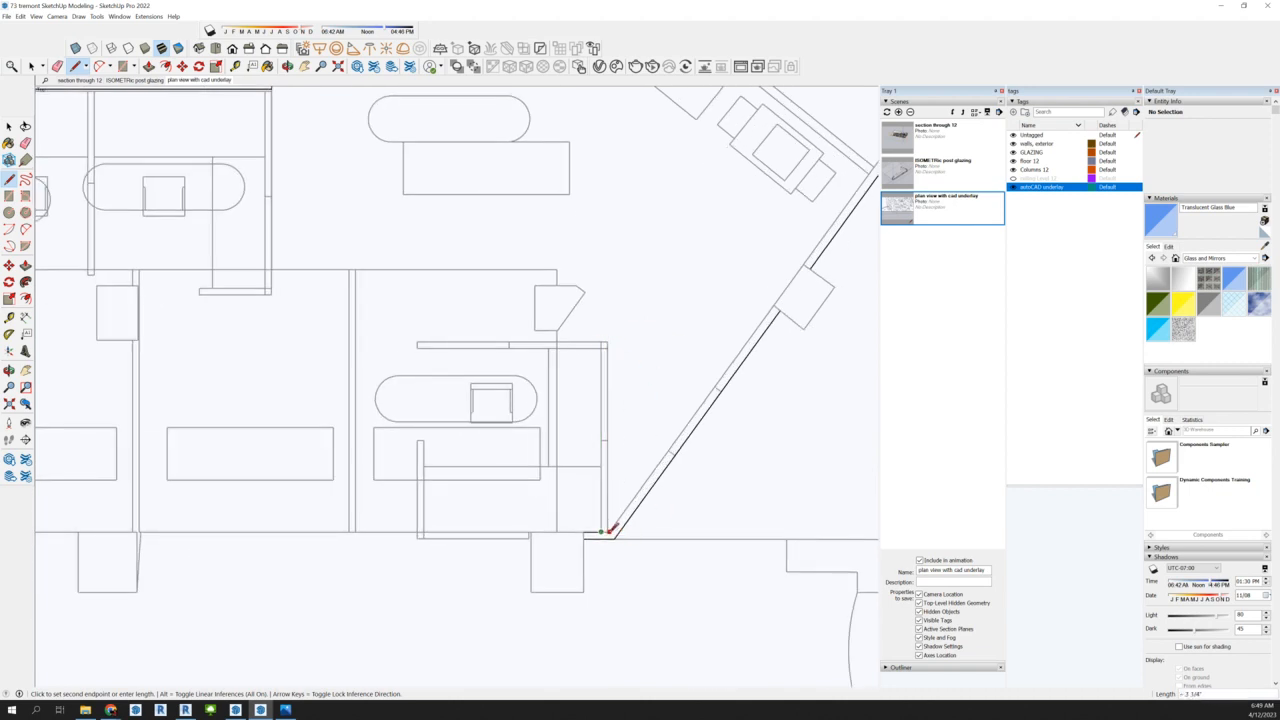
scroll(617, 525, "up", 2)
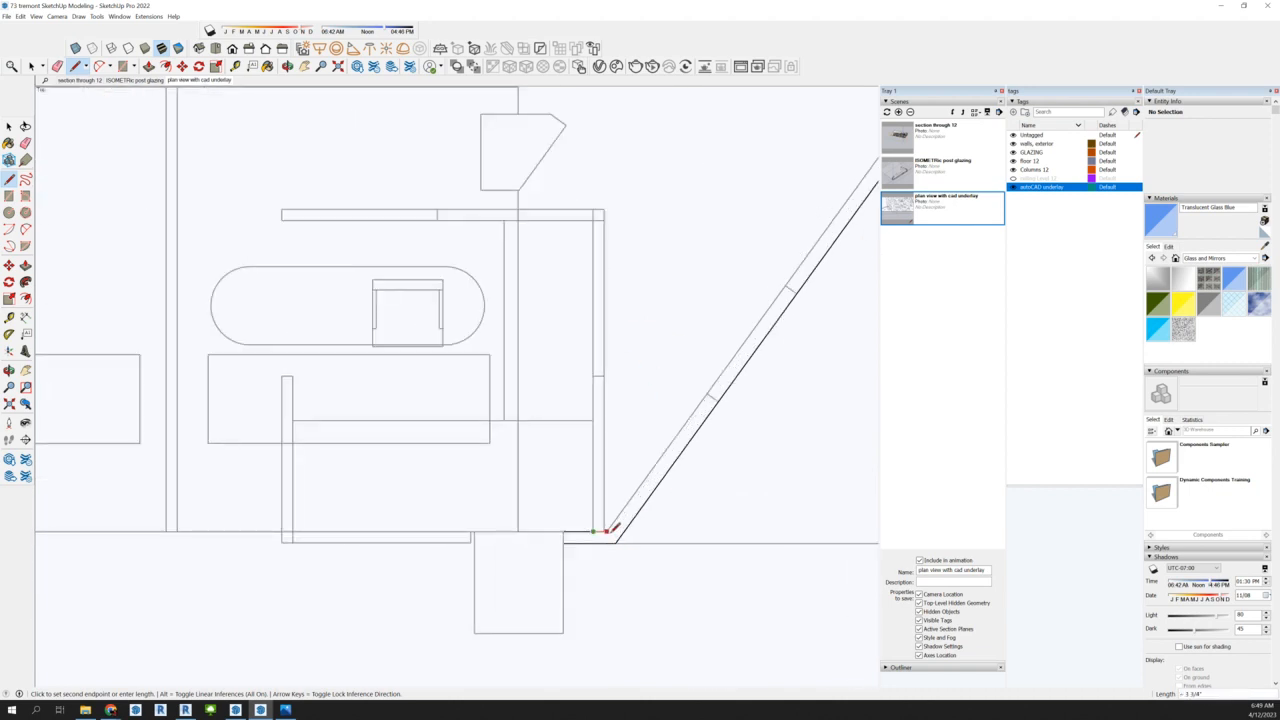
scroll(268, 494, "down", 2)
scroll(307, 456, "down", 3)
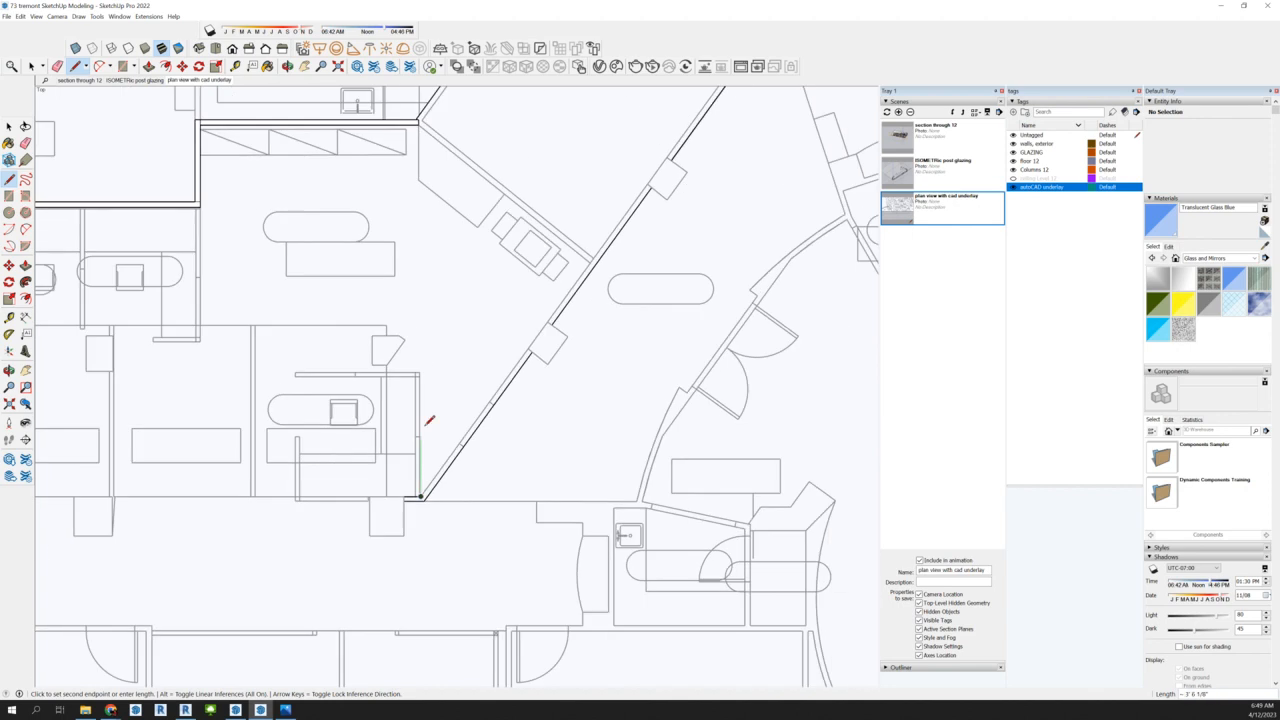
scroll(597, 238, "up", 2)
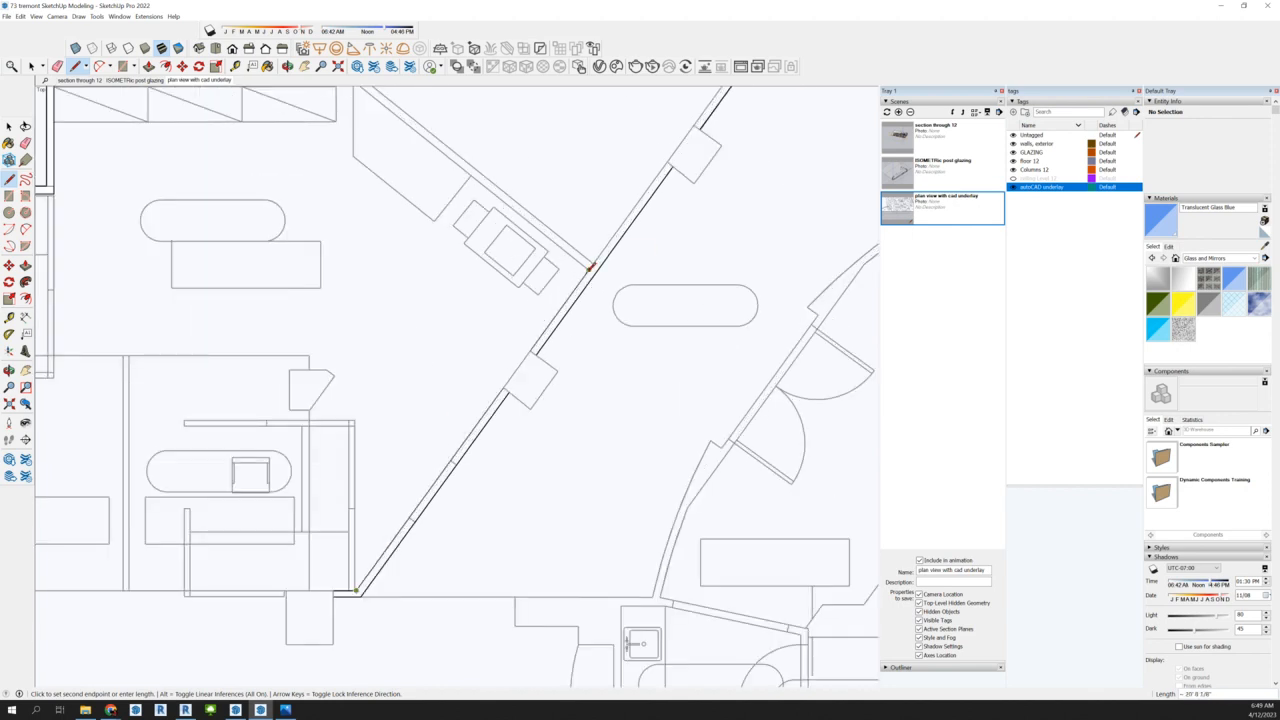
left_click(590, 268)
Draw a line about 12' 10" along the angled partition from the diagonal wall to the kitchenette wall's end
scroll(773, 337, "down", 3)
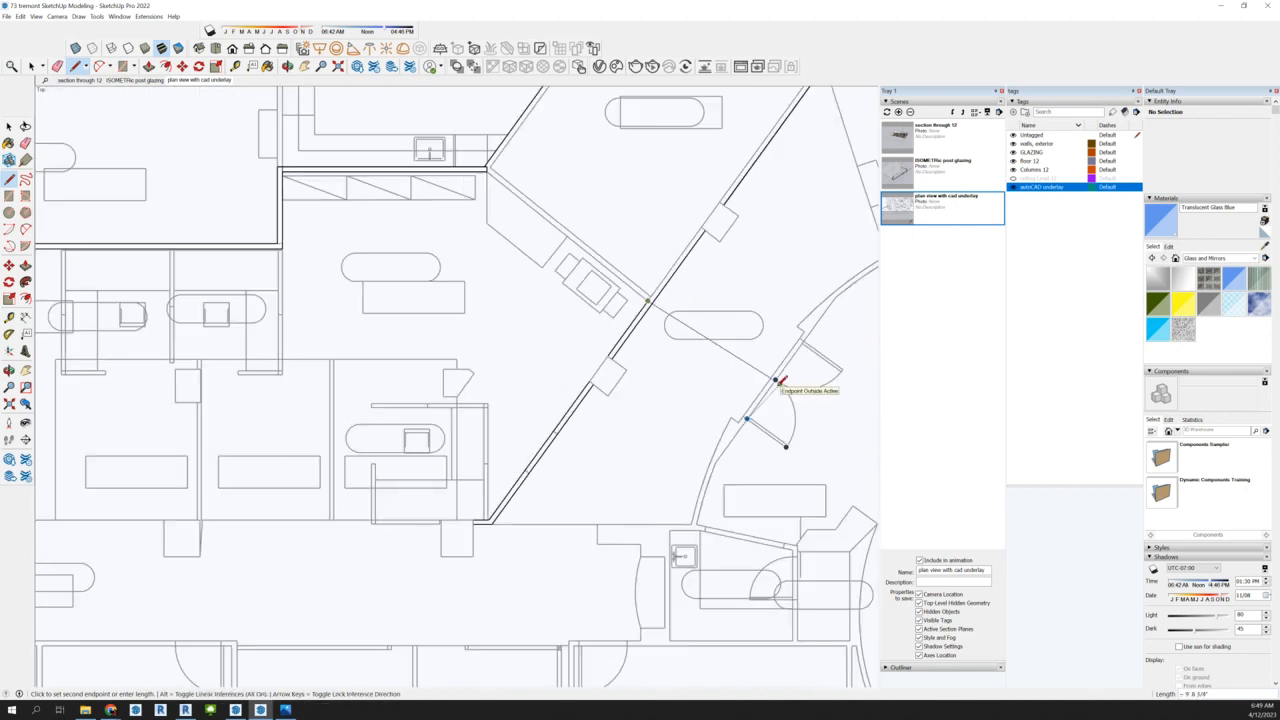
scroll(489, 165, "up", 3)
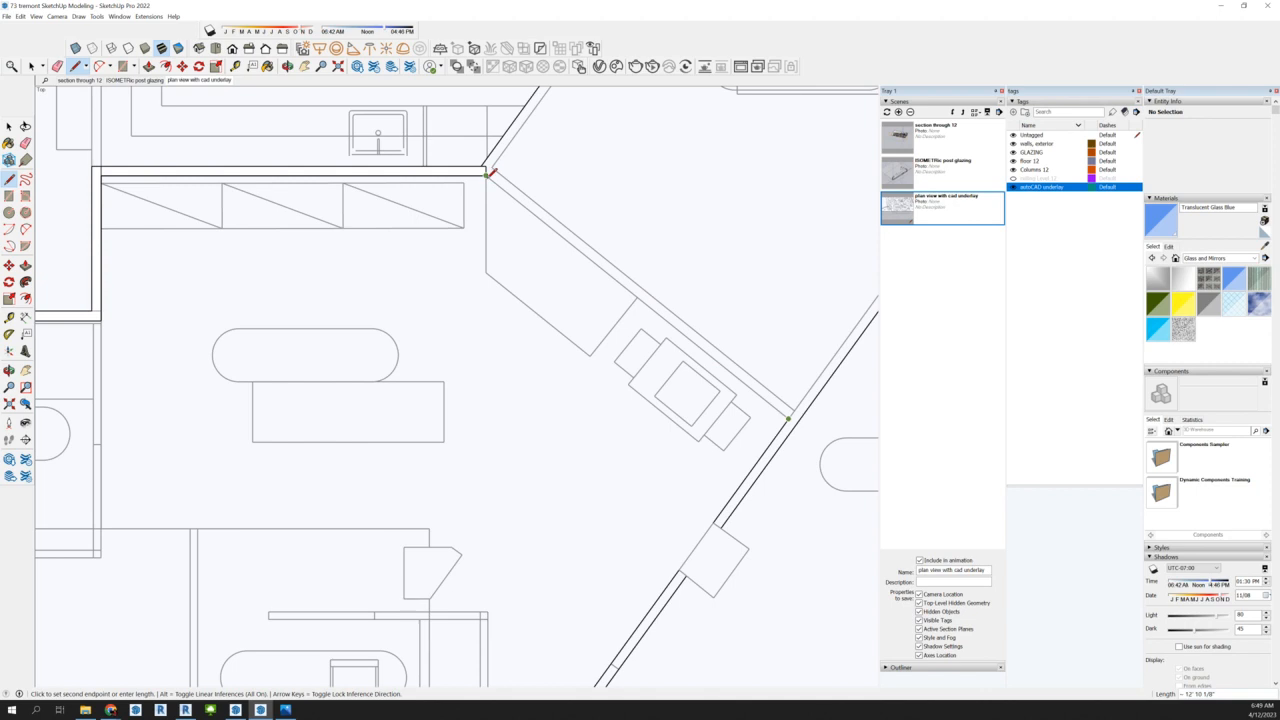
left_click(487, 171)
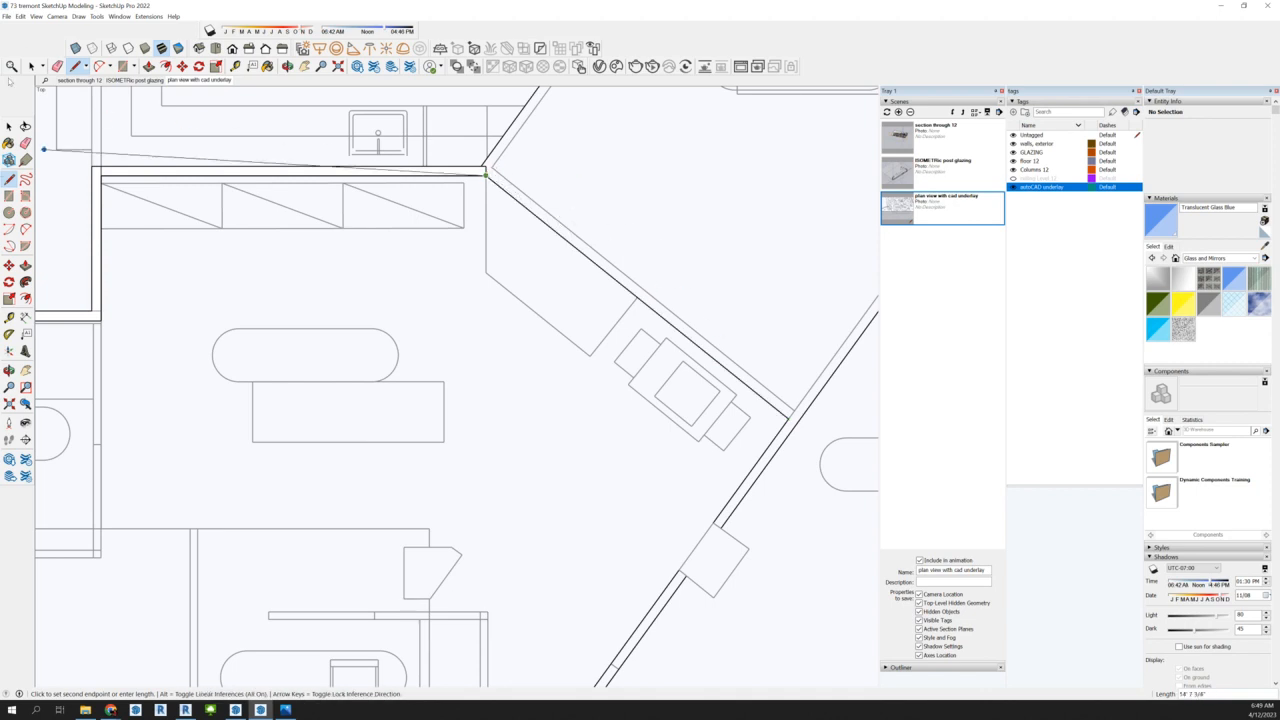
key("space")
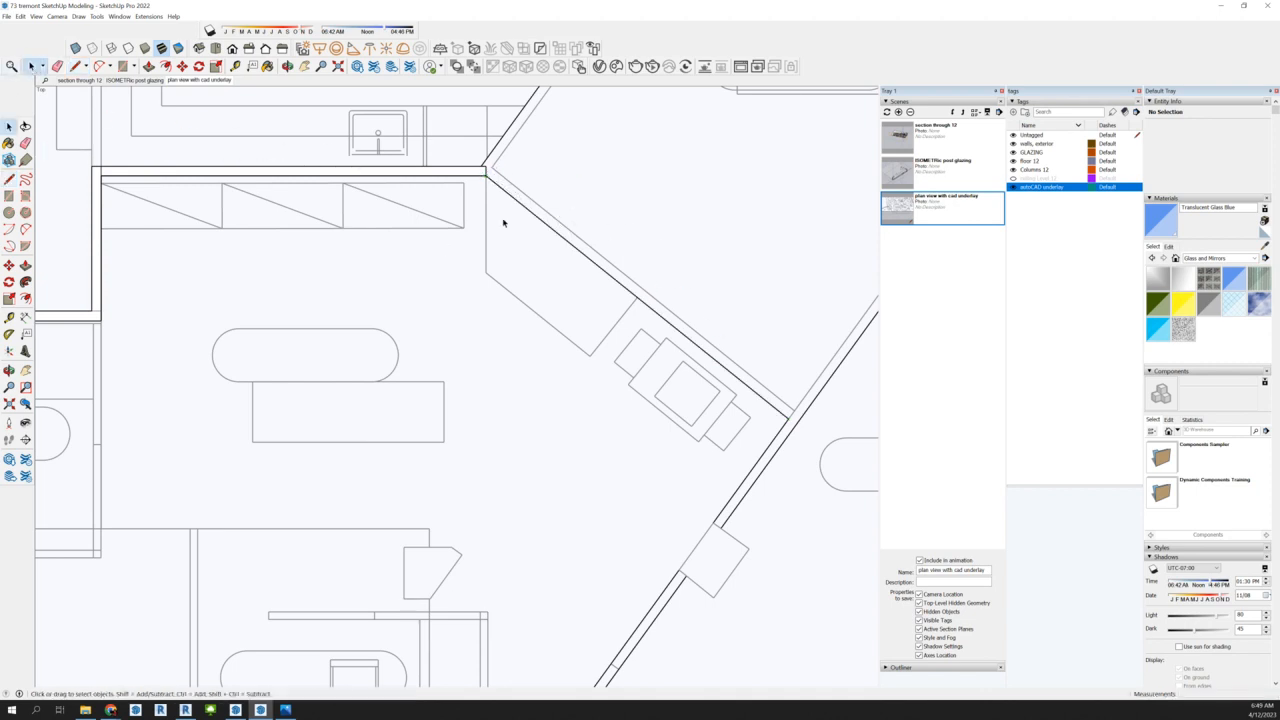
Inspect the traced wall edges against the columns in perspective, selecting the edge along the angled room's upper wall
scroll(559, 242, "down", 5)
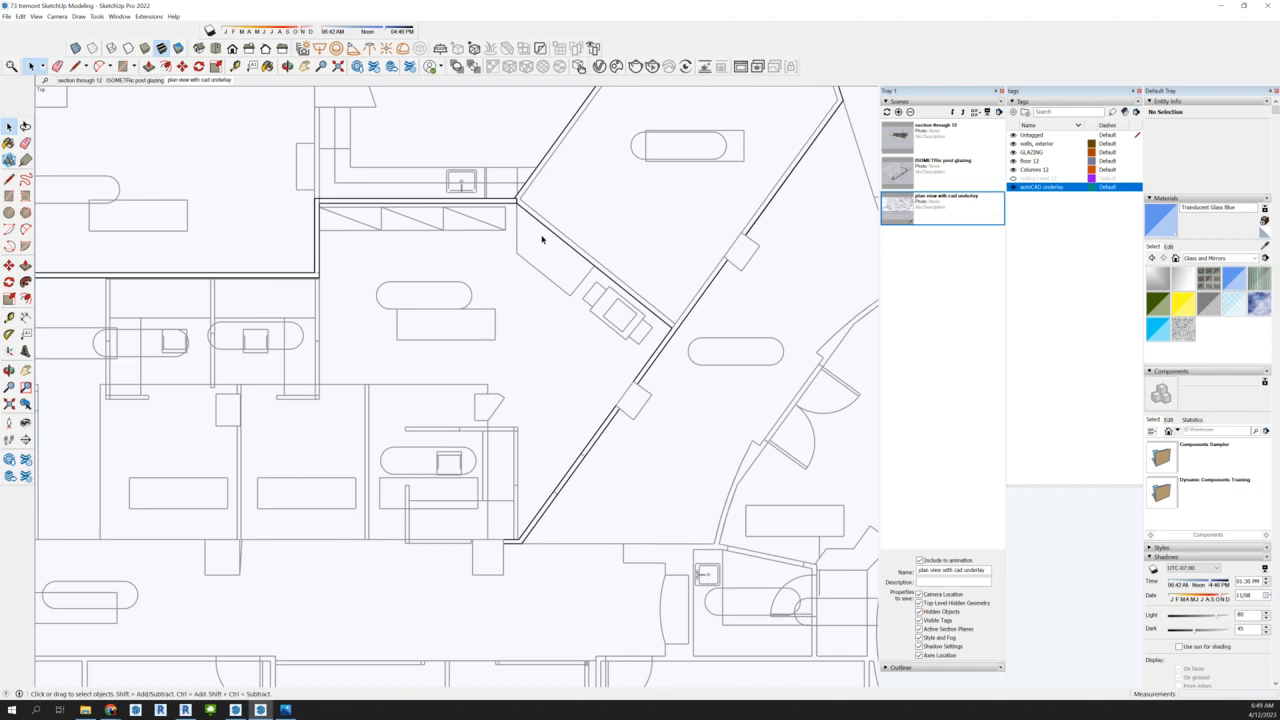
middle_click_drag(654, 363, 745, 128)
scroll(636, 296, "up", 3)
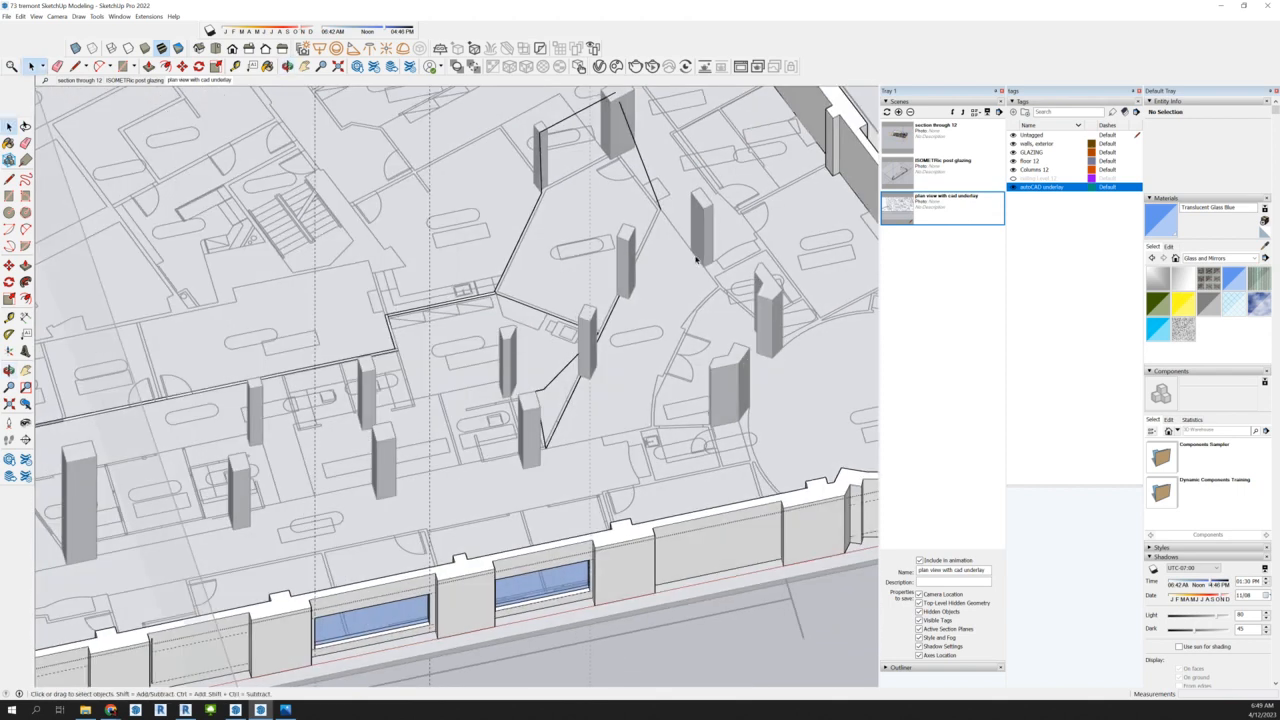
scroll(636, 296, "down", 3)
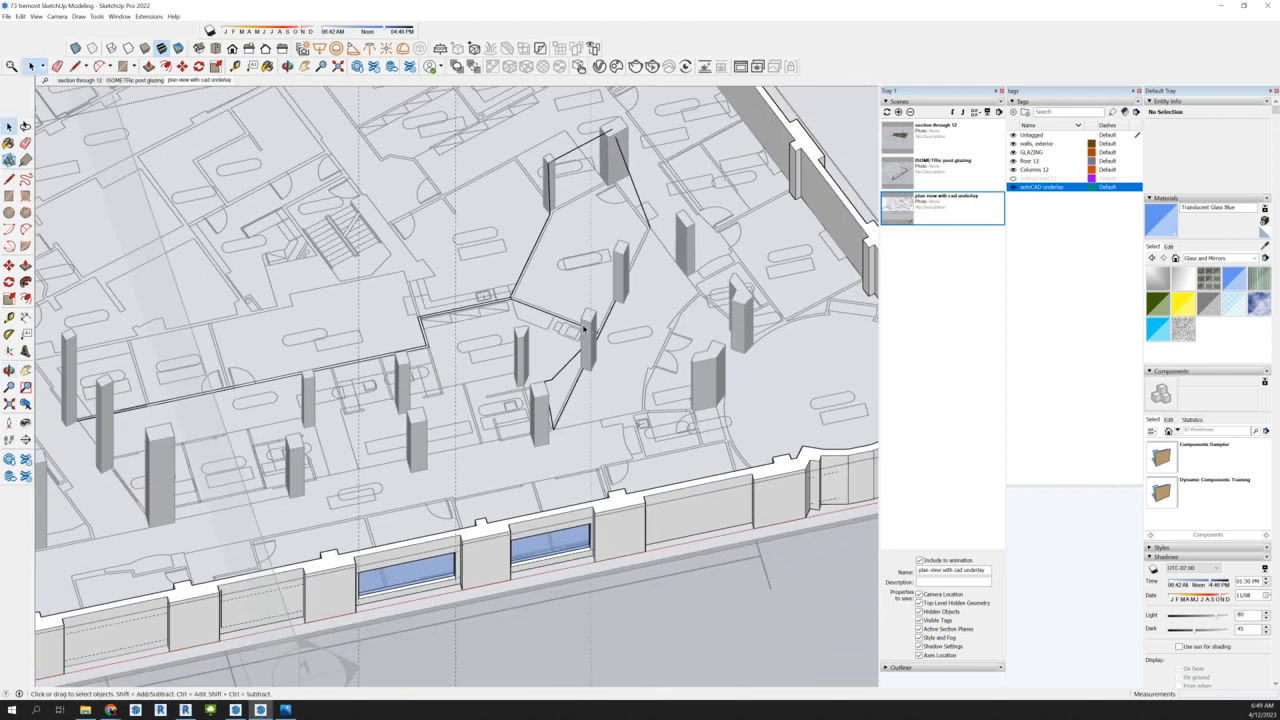
left_click(587, 145)
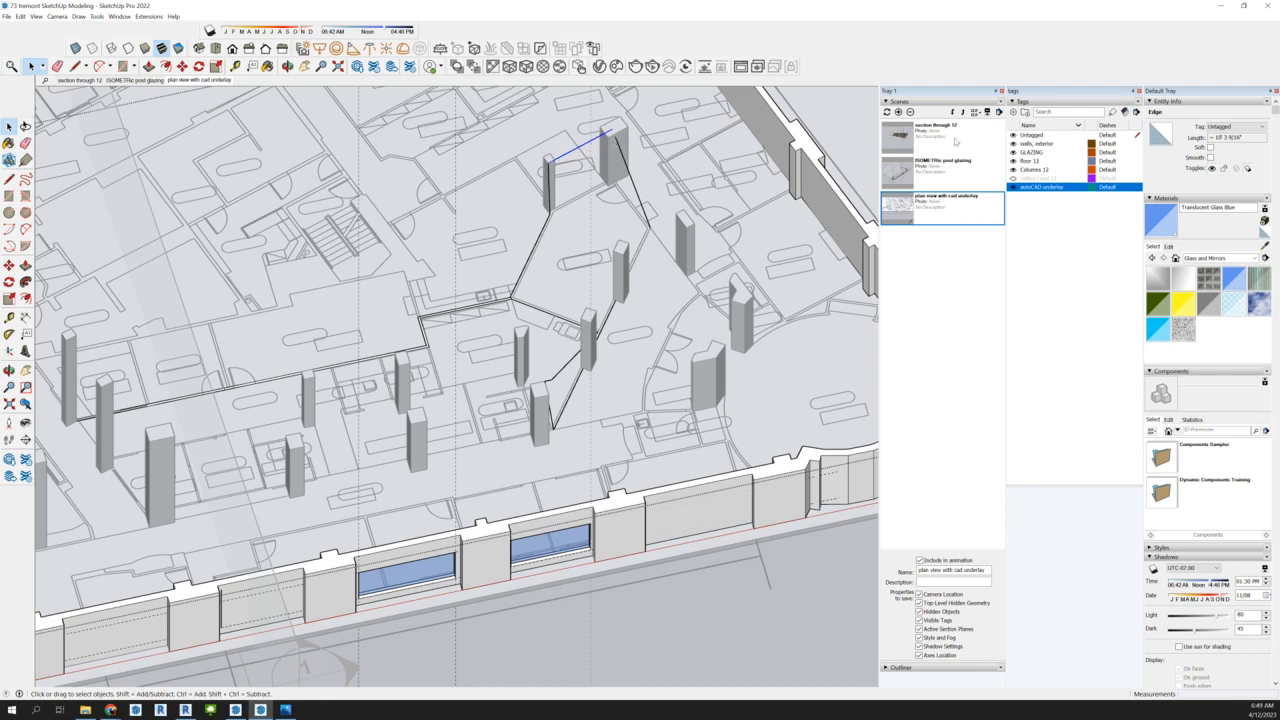
Hide the Columns 12 tag and close the group being edited
left_click(1014, 170)
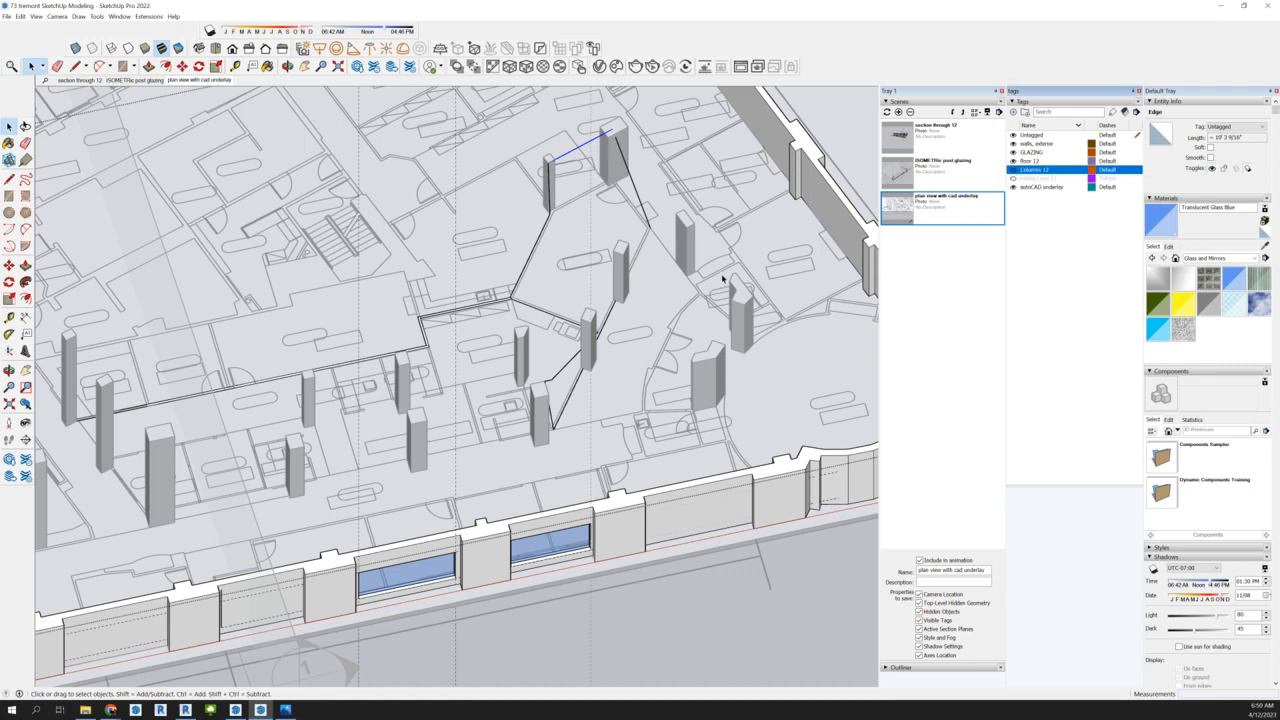
left_click(731, 271)
scroll(731, 271, "down", 3)
right_click(659, 316)
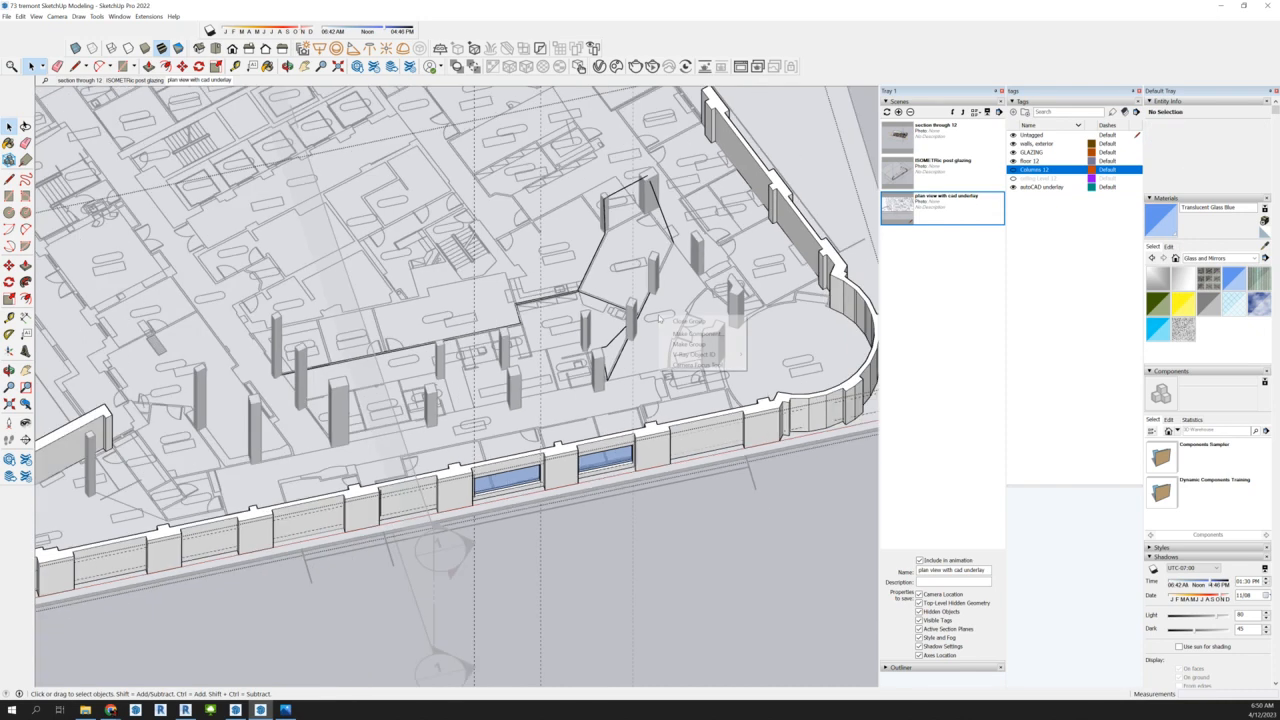
left_click(705, 322)
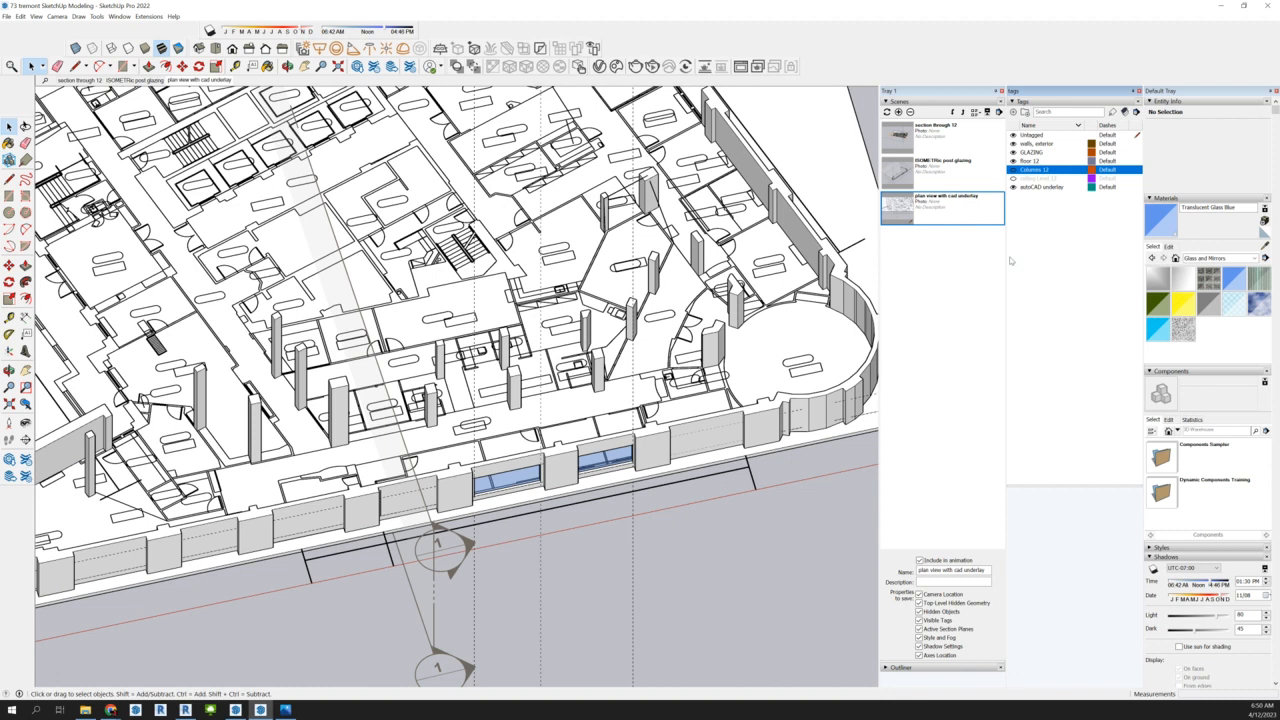
Assign the columns group to the Columns 12 tag and turn that tag's visibility back on
scroll(790, 357, "down", 1)
left_click(739, 351)
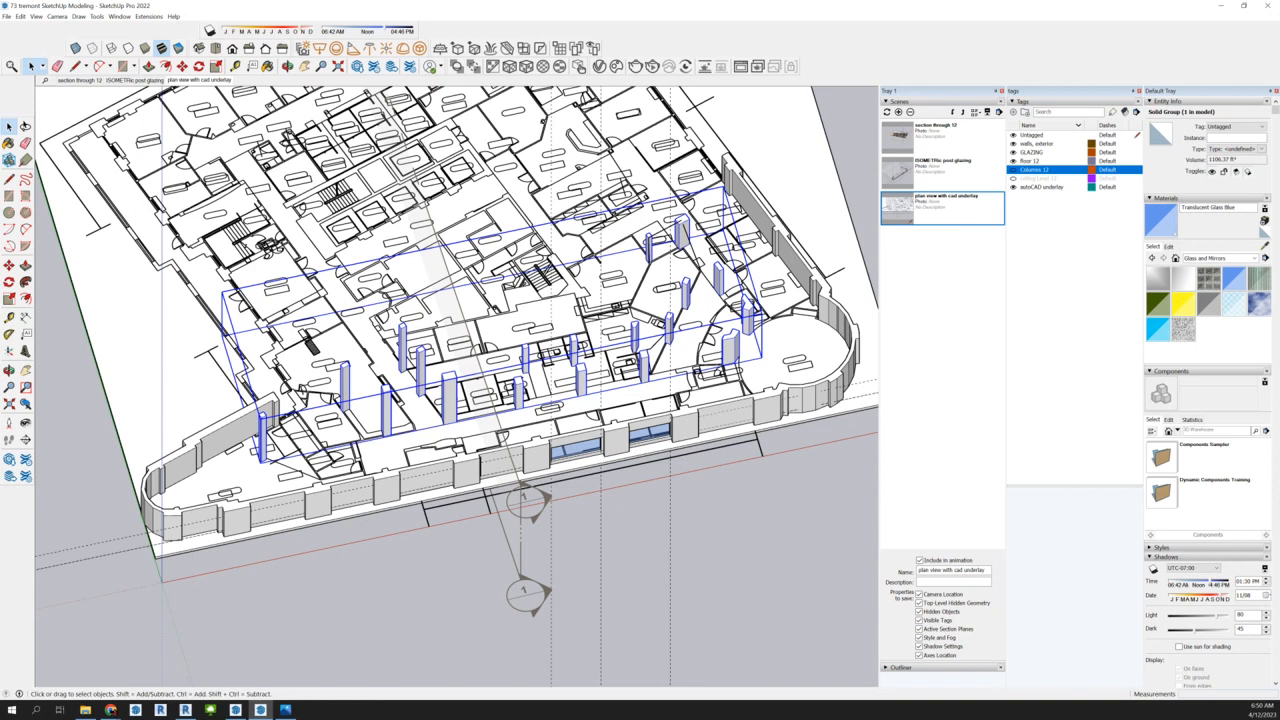
left_click(1236, 127)
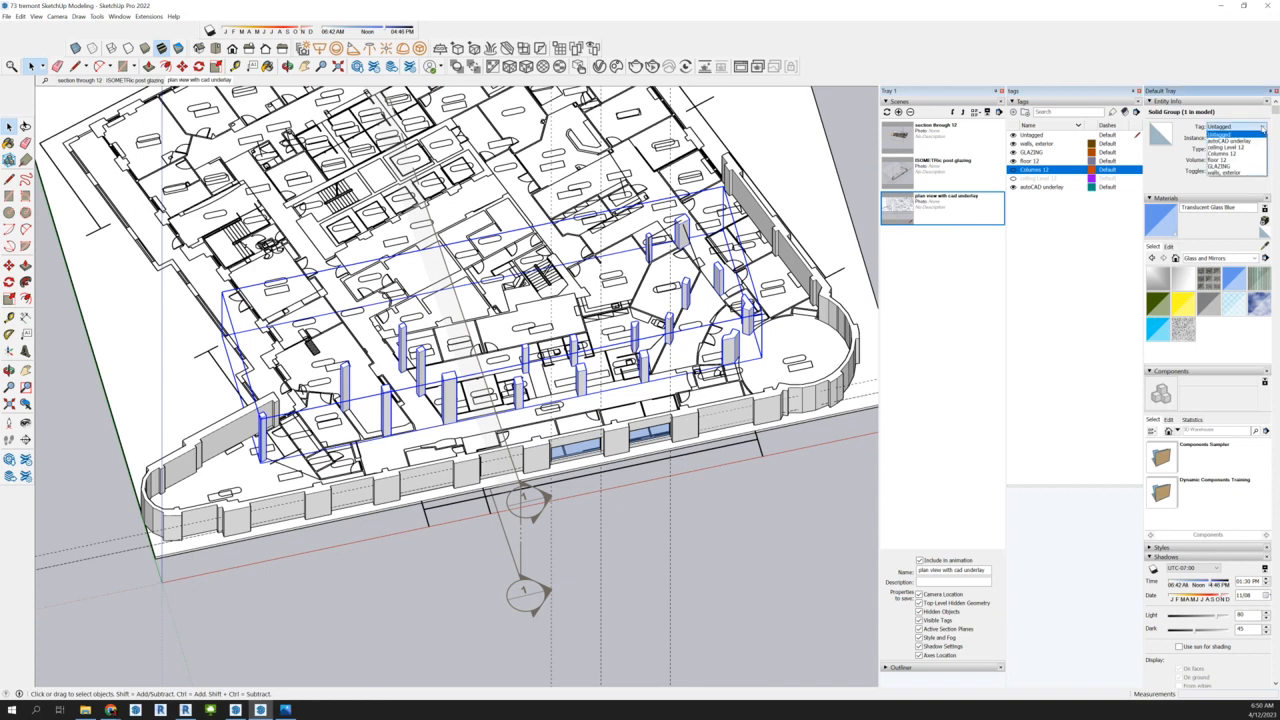
left_click(1228, 147)
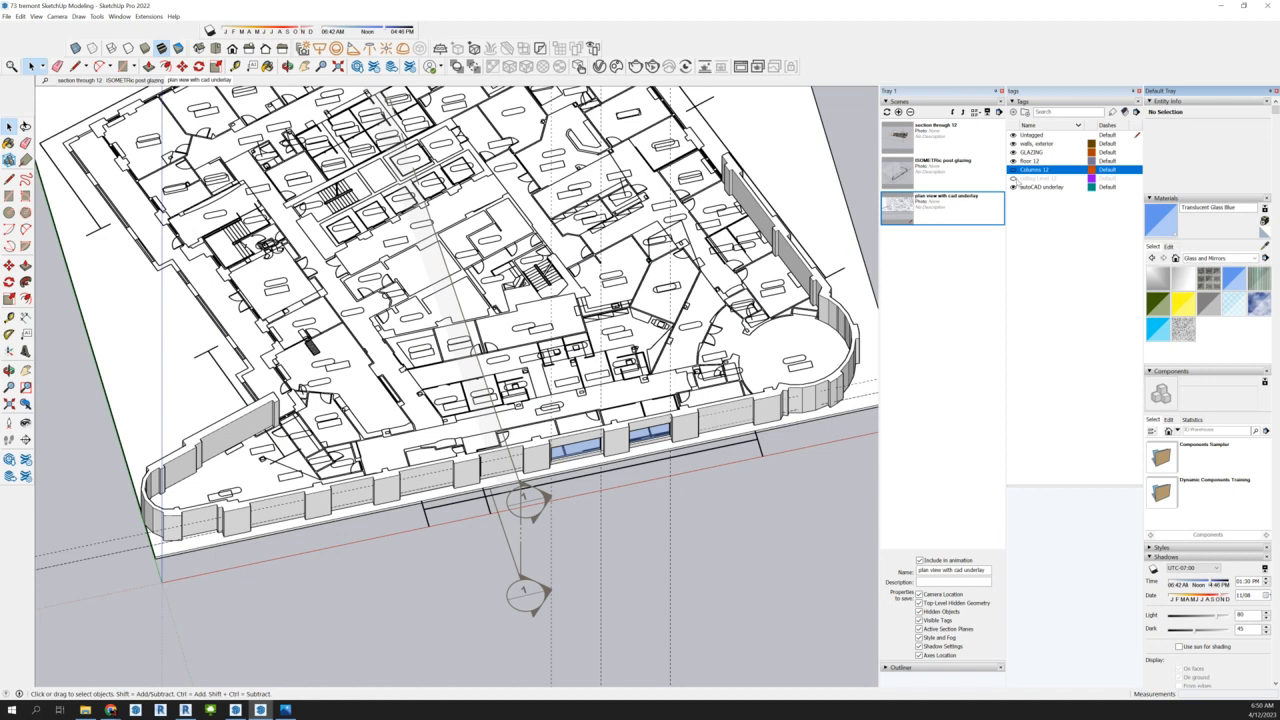
left_click(1012, 171)
scroll(667, 211, "up", 4)
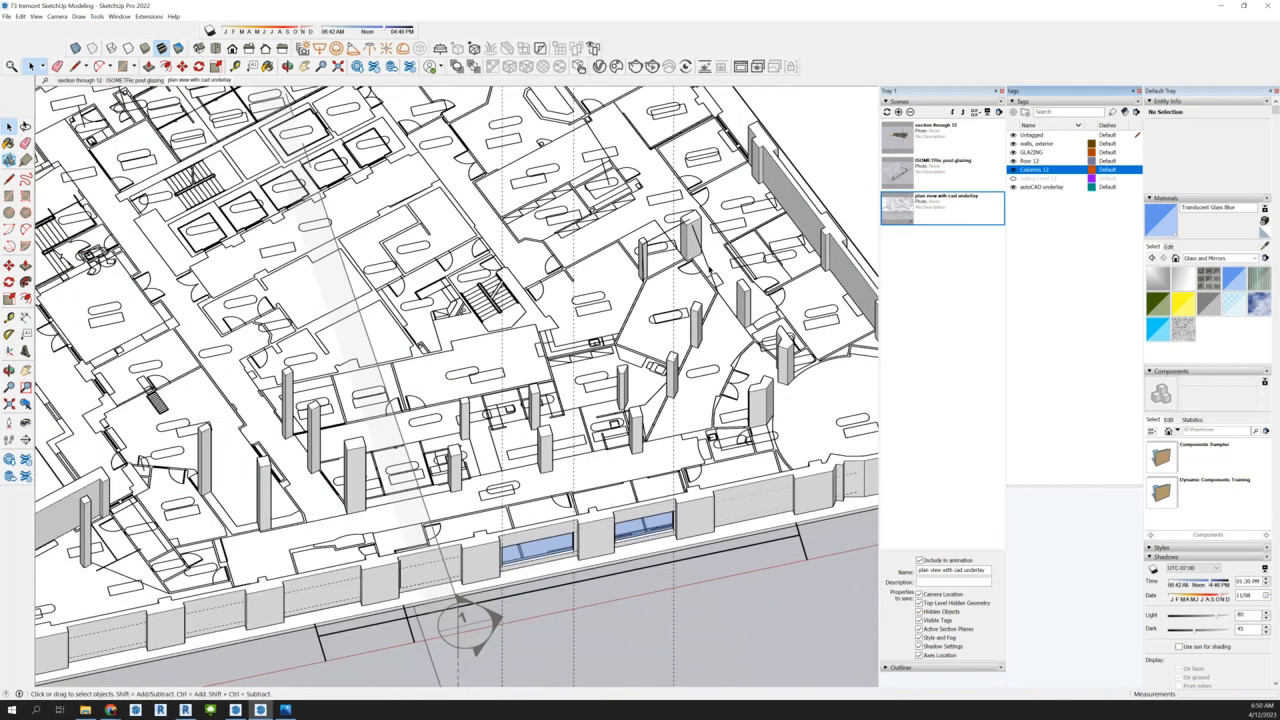
Open the traced walls' group for editing and delete the two stray edges running from the angled room's upper corner to the columns' tops
left_click(710, 268)
double_click(710, 268)
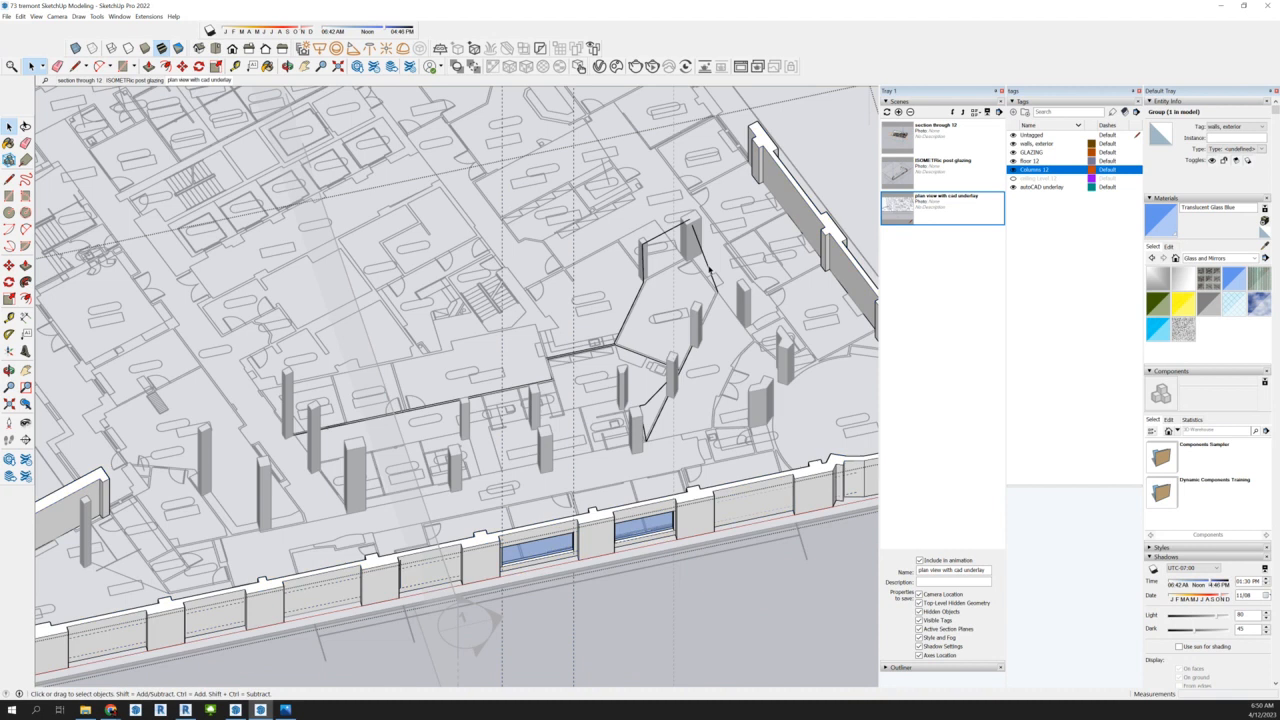
left_click(708, 270)
key("Escape")
scroll(573, 213, "up", 2)
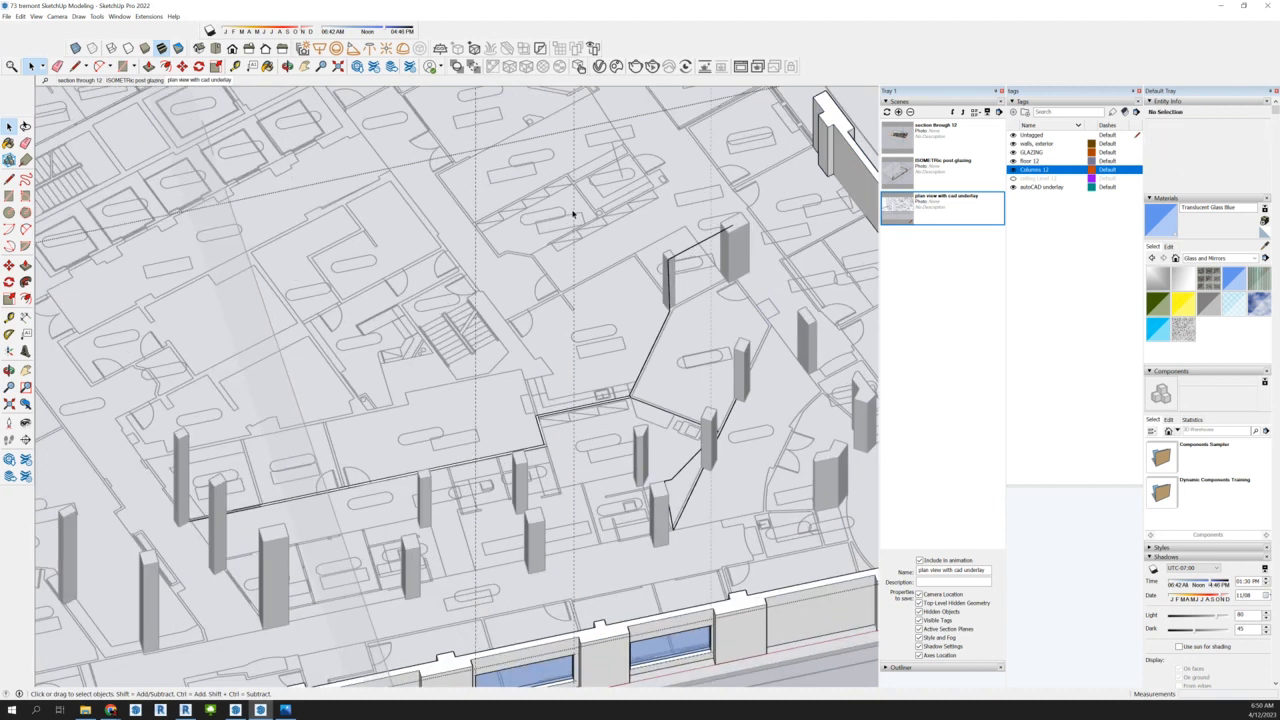
left_click(669, 285)
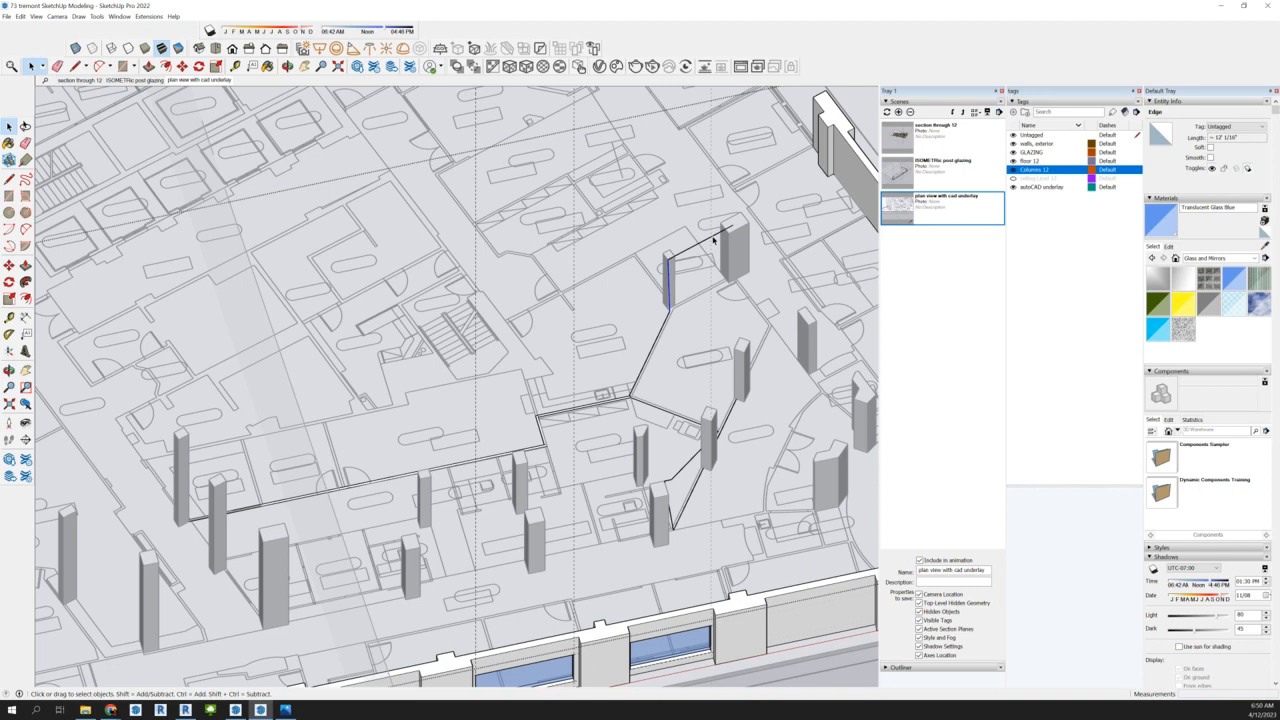
left_click(702, 247, "shift")
key("Delete")
scroll(675, 263, "down", 2)
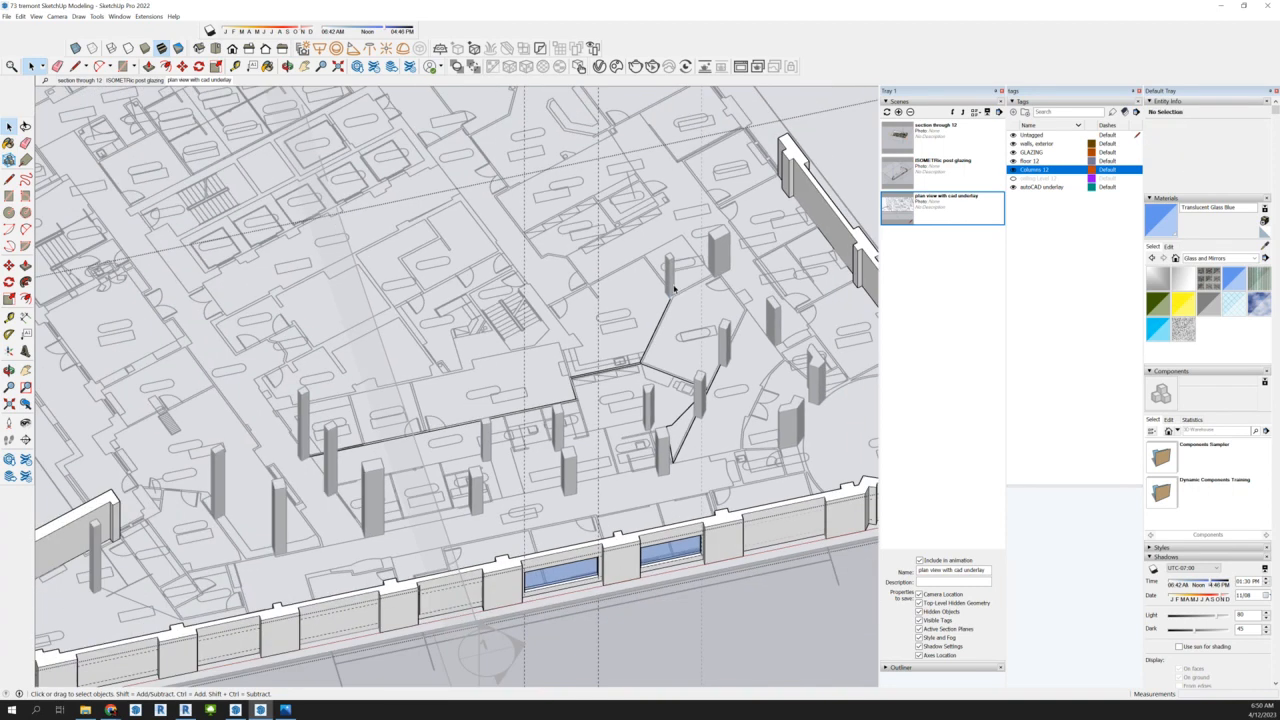
Delete the stray edges running up to the column tops between the diagonal wall and the angled partition, including the short leftover segments
scroll(699, 442, "up", 6)
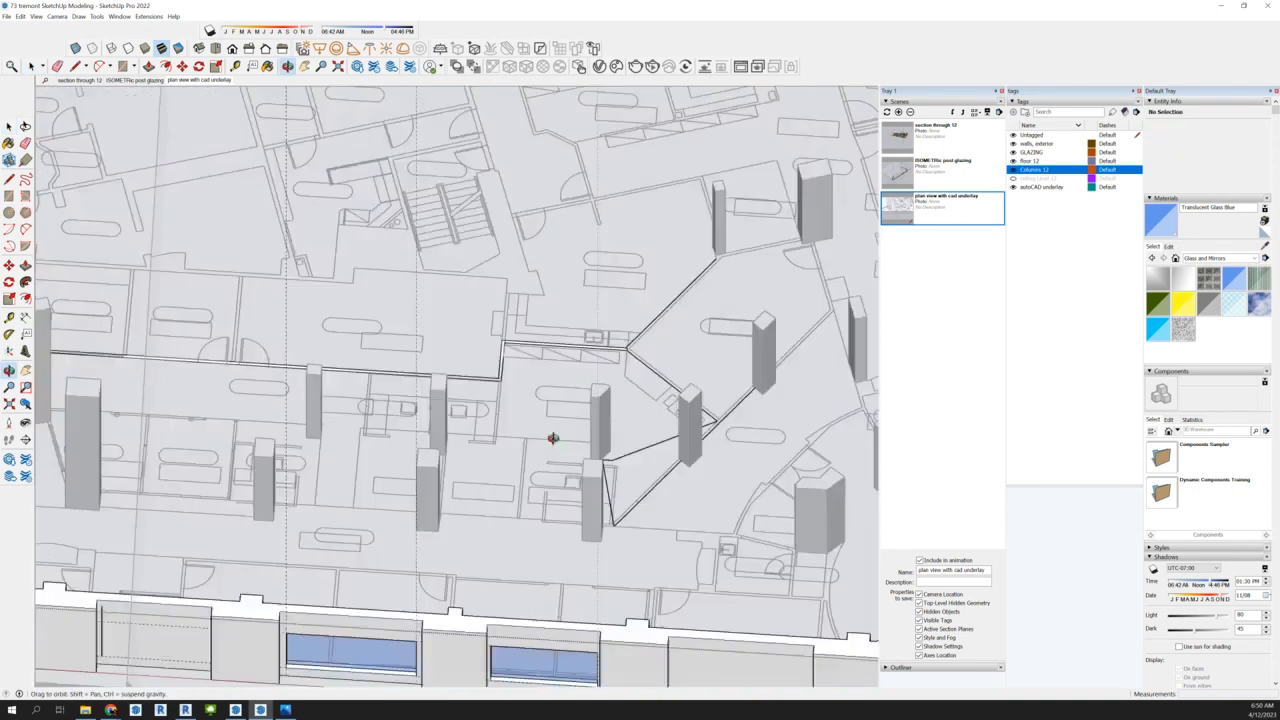
scroll(604, 484, "up", 2)
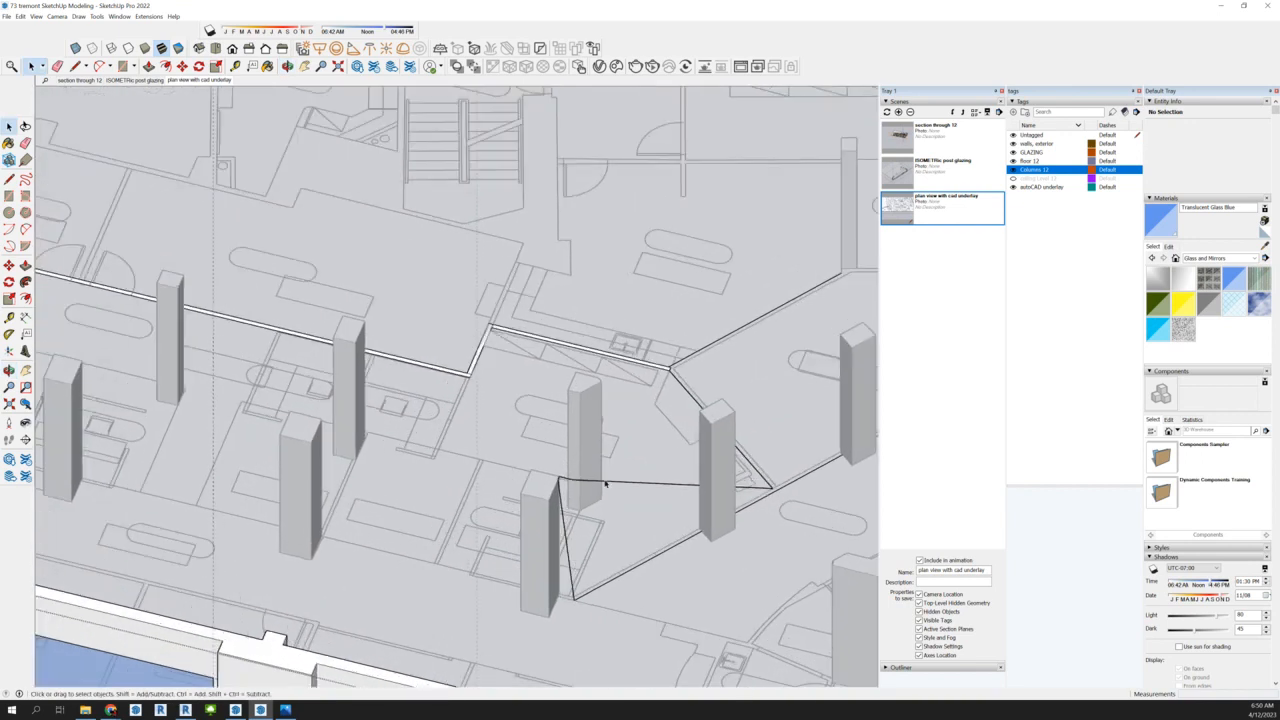
left_click(669, 488)
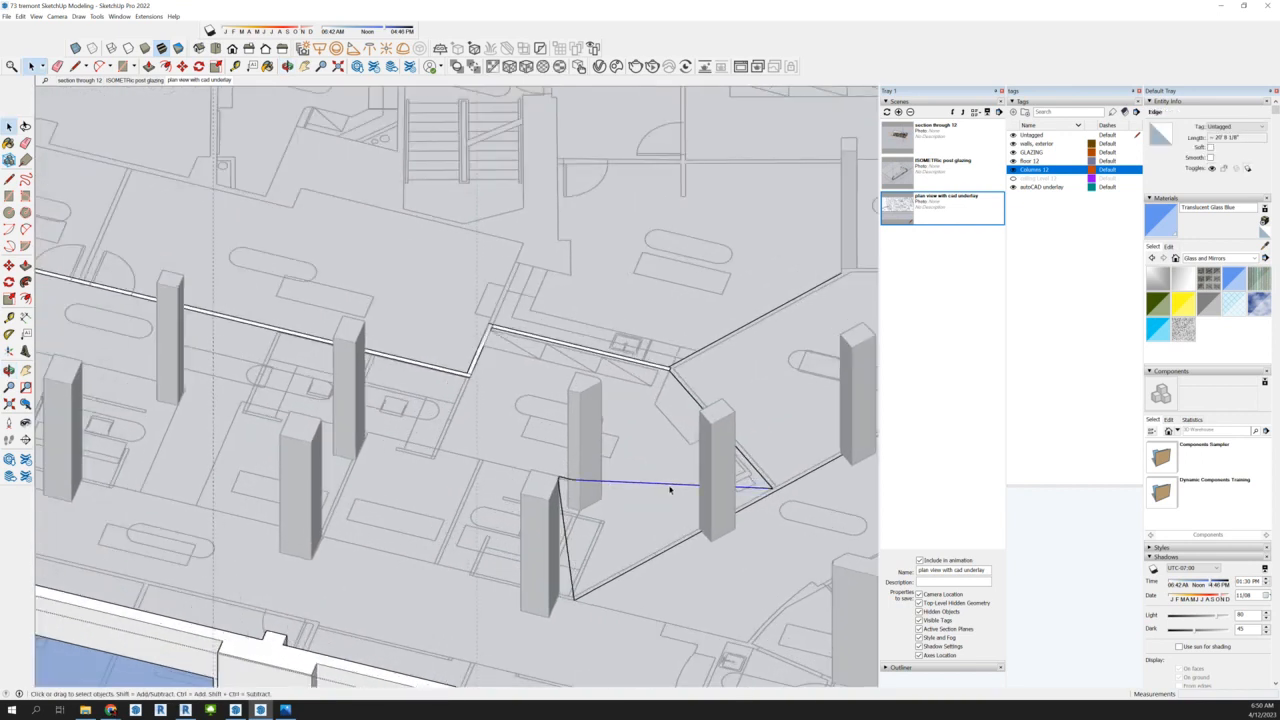
key("Delete")
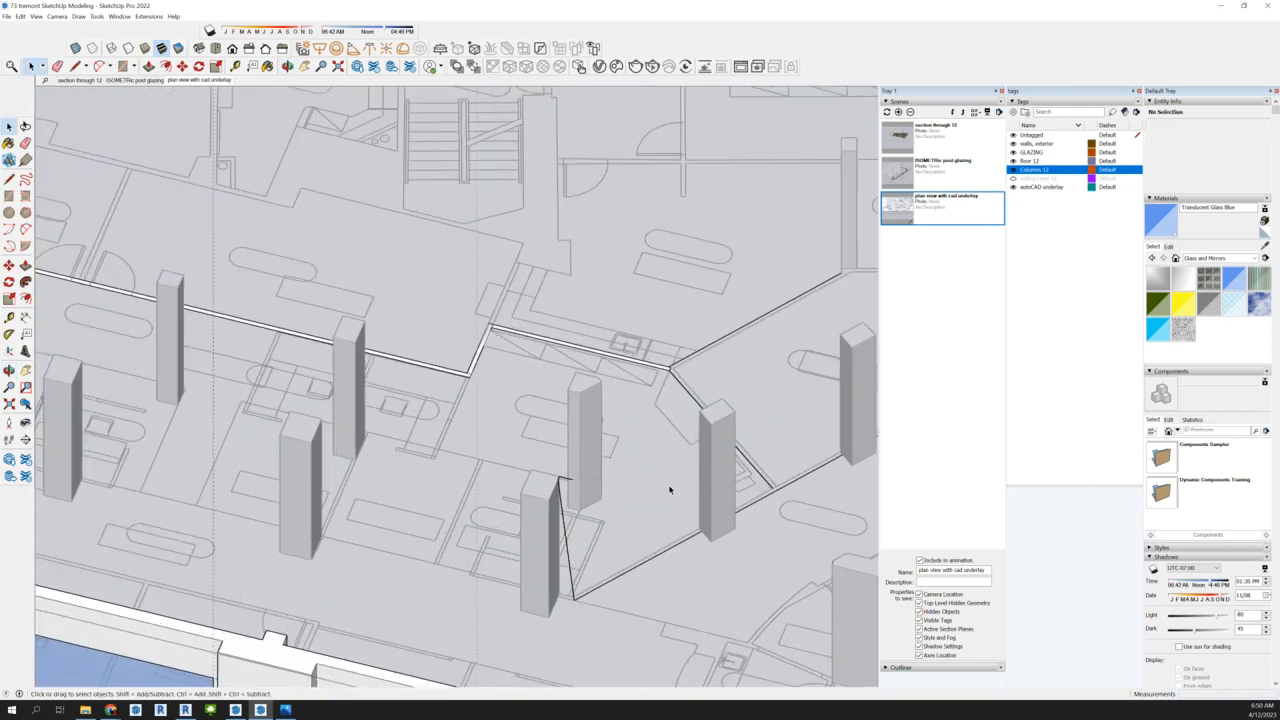
scroll(626, 443, "up", 2)
left_click(557, 569)
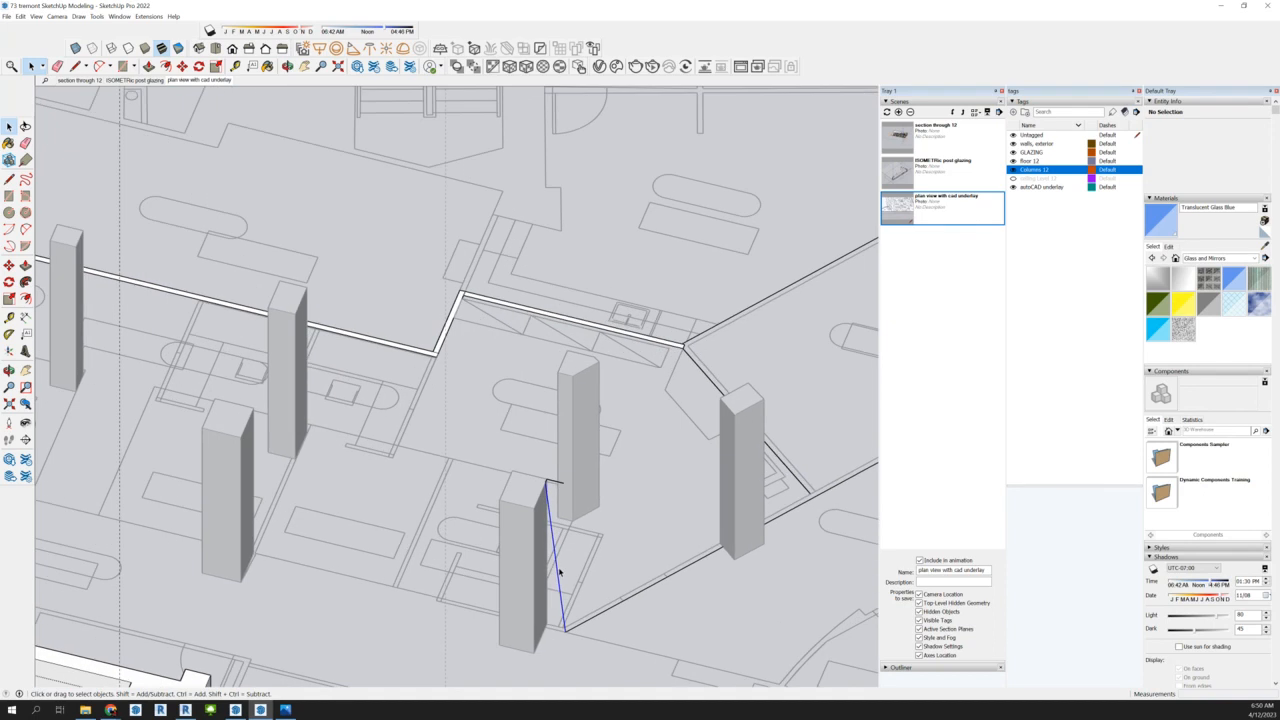
scroll(546, 481, "up", 2)
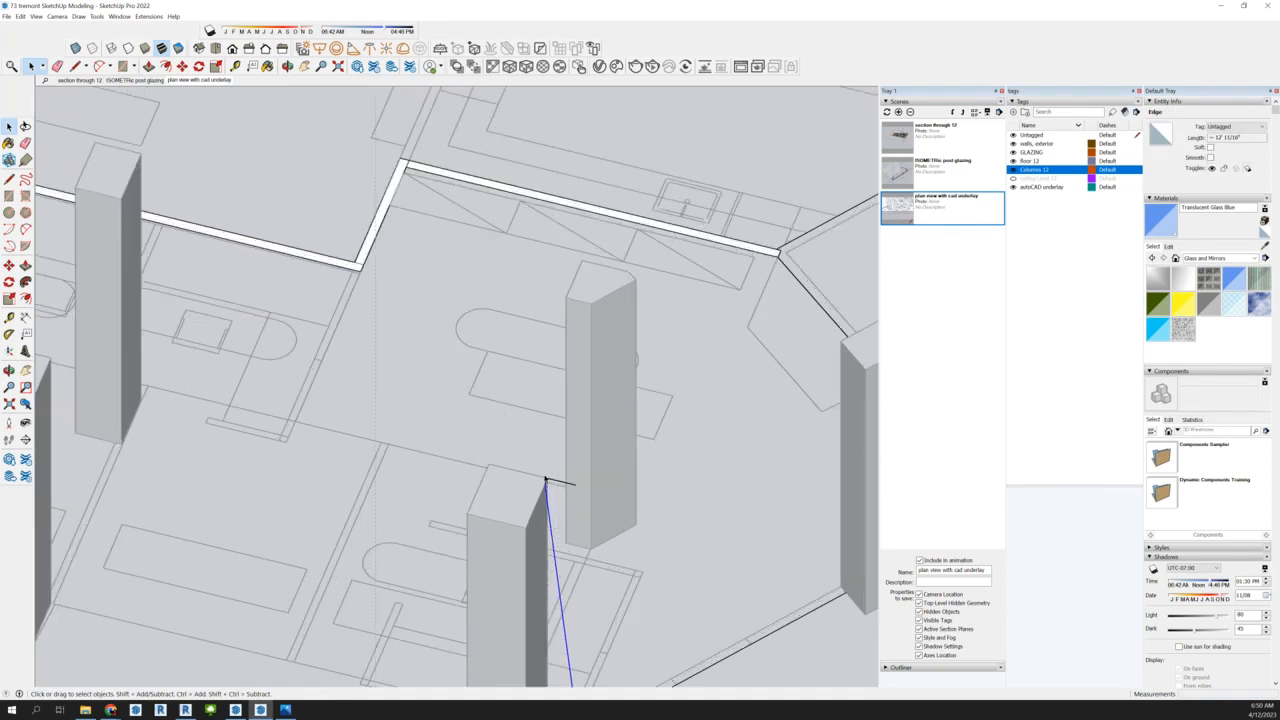
left_click(565, 484)
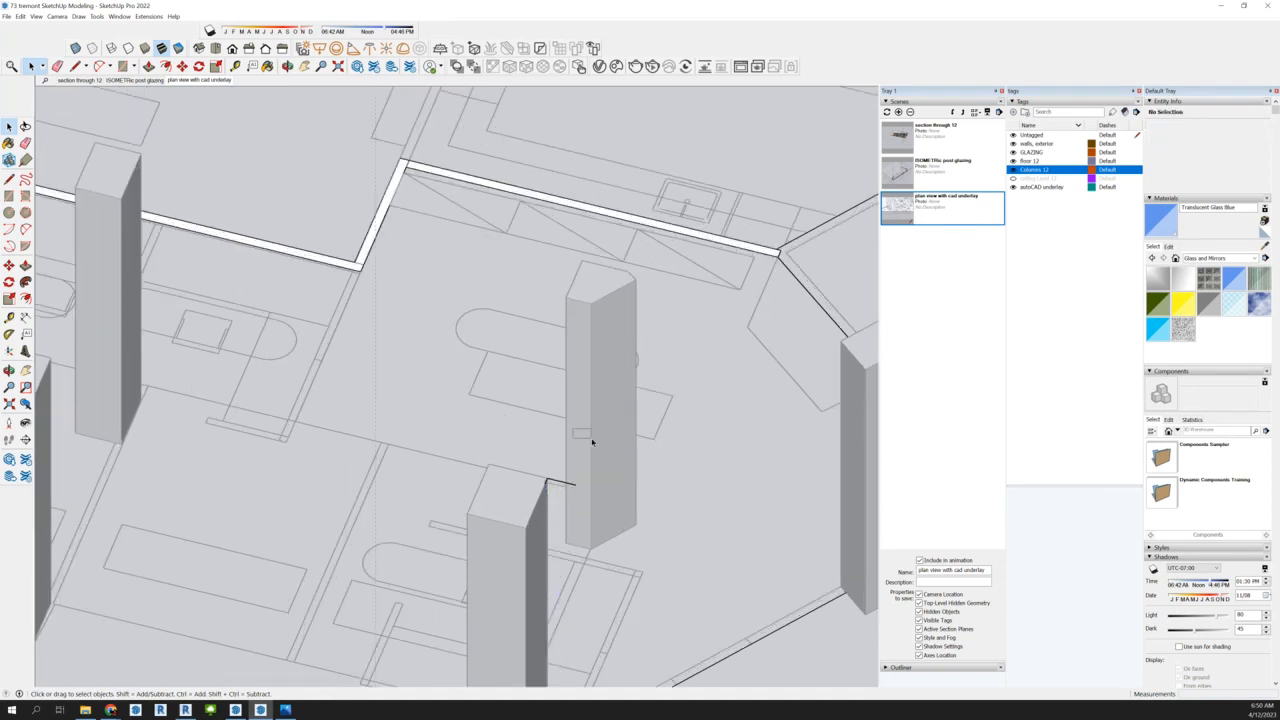
left_click_drag(510, 425, 604, 545)
scroll(600, 500, "down", 5)
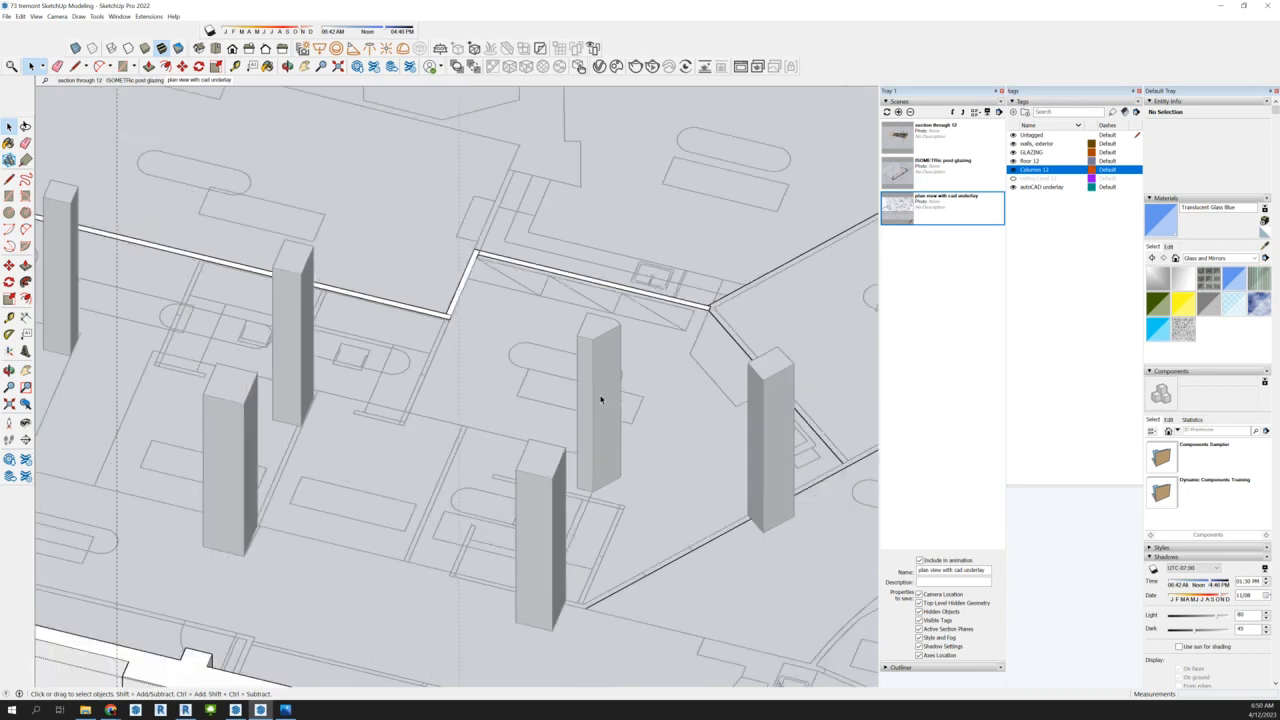
Hide the Columns 12 tag
scroll(760, 320, "down", 4)
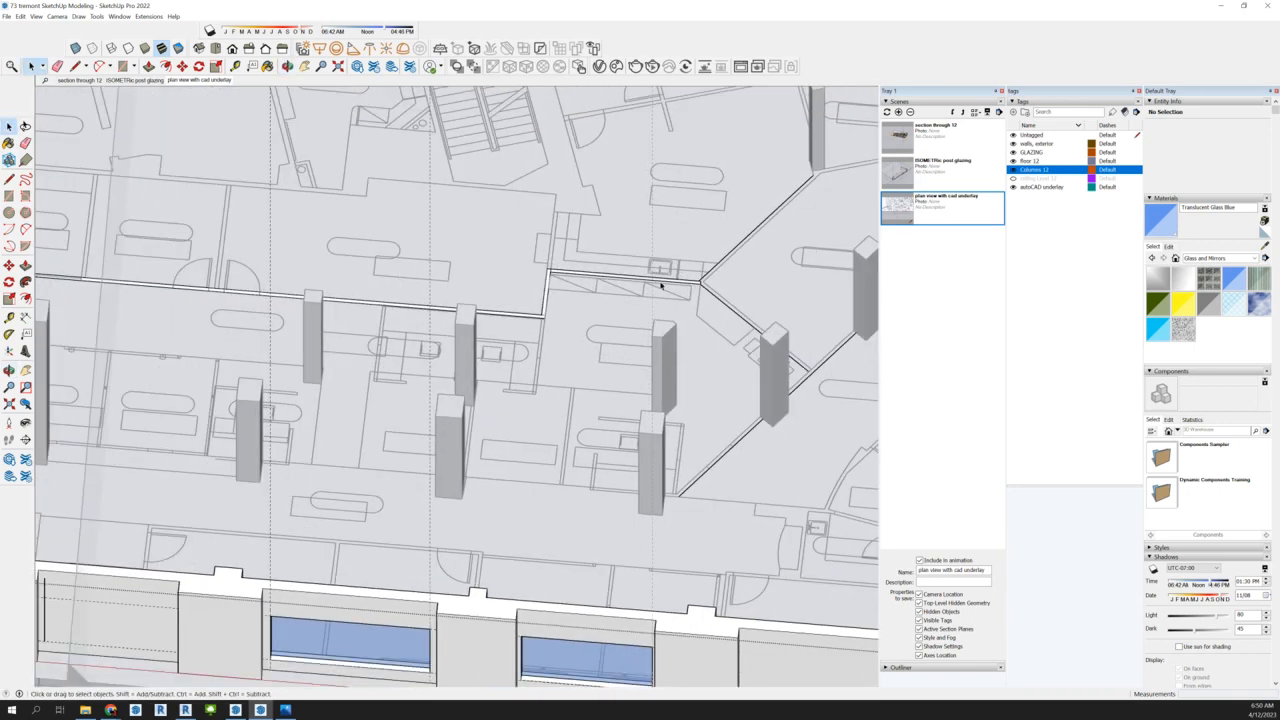
double_click(982, 203)
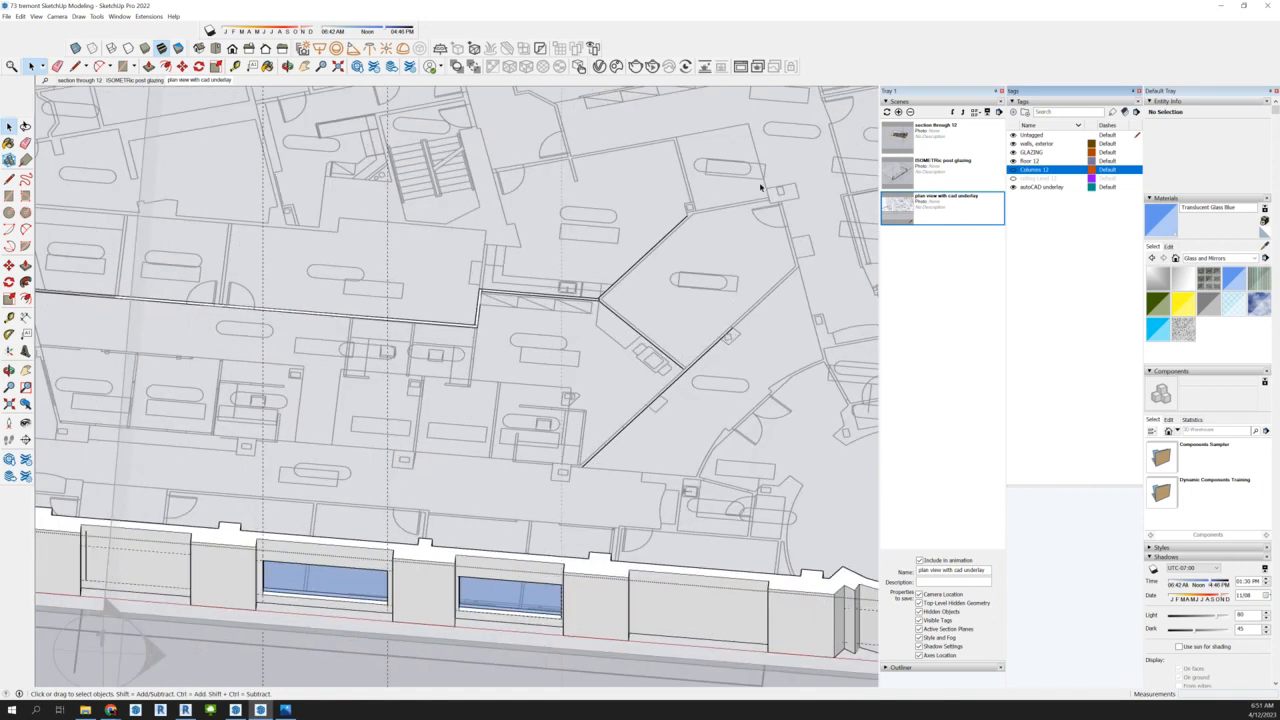
scroll(582, 466, "up", 2)
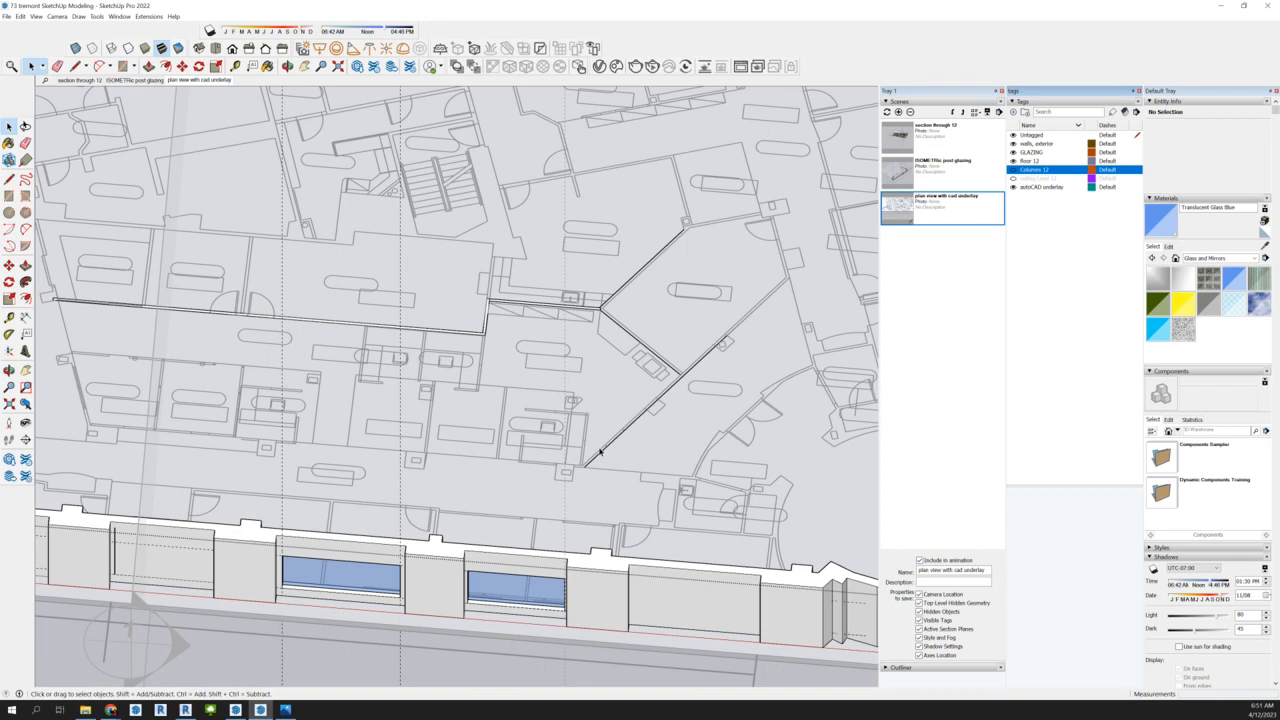
Trace the angled room's outer edge from the diagonal wall's end past the small column, about 10' 4" to the door-side corner, and along the adjoining wall
scroll(660, 280, "up", 4)
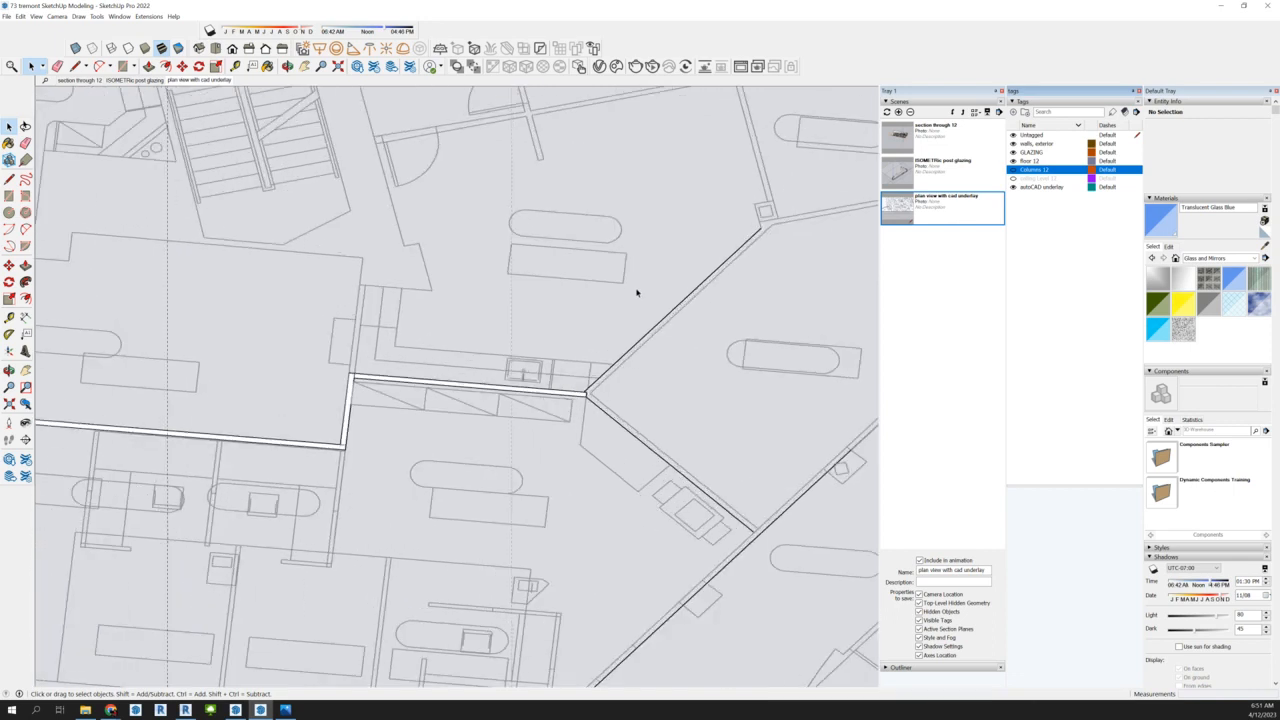
scroll(749, 205, "up", 3)
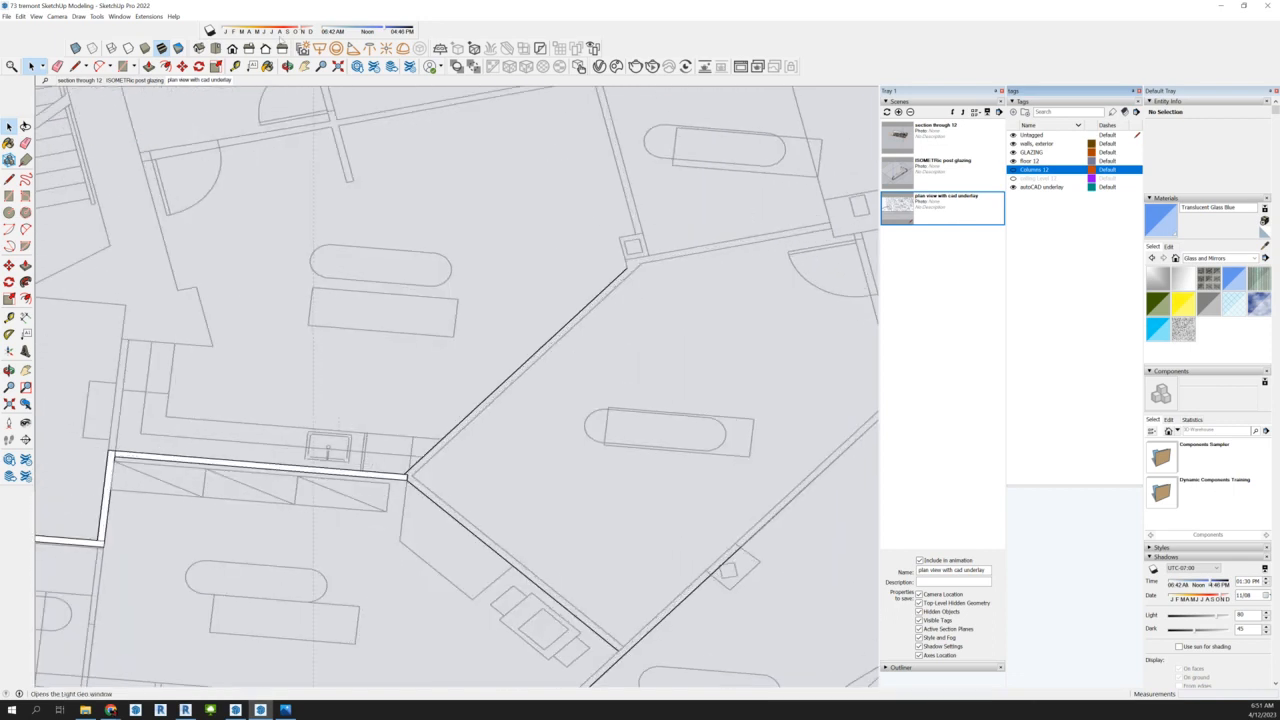
left_click(75, 66)
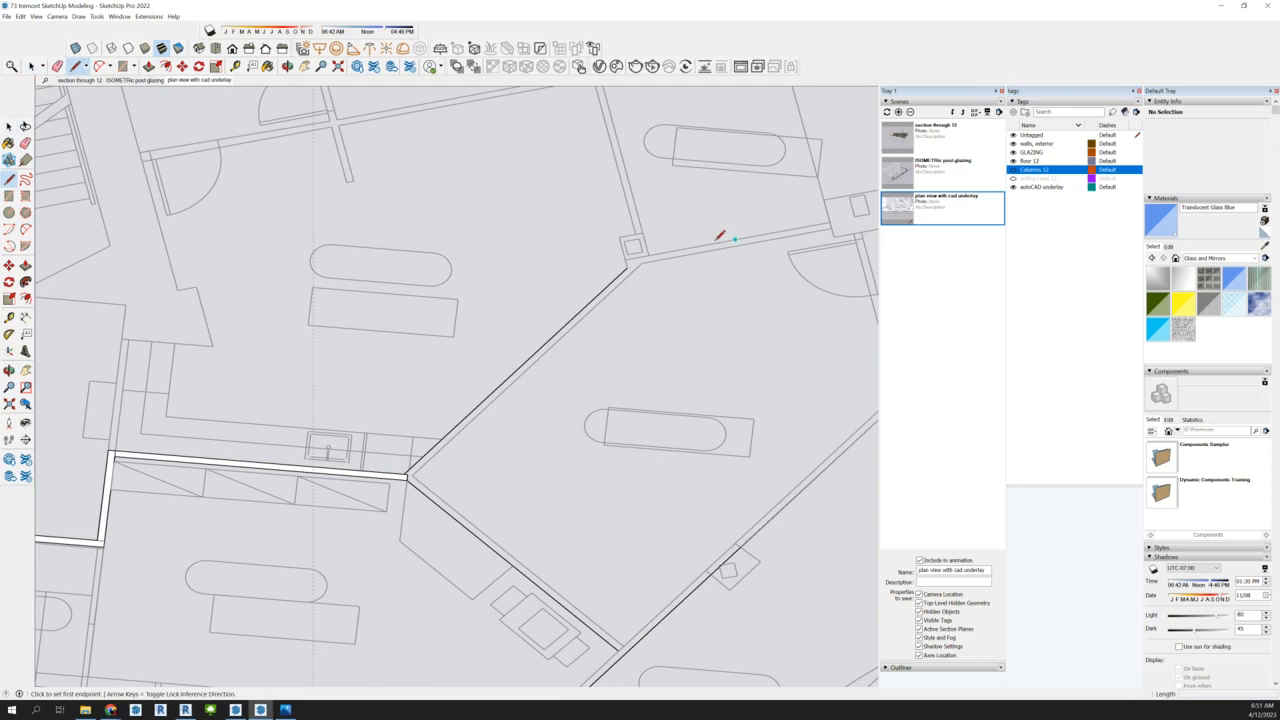
left_click(628, 267)
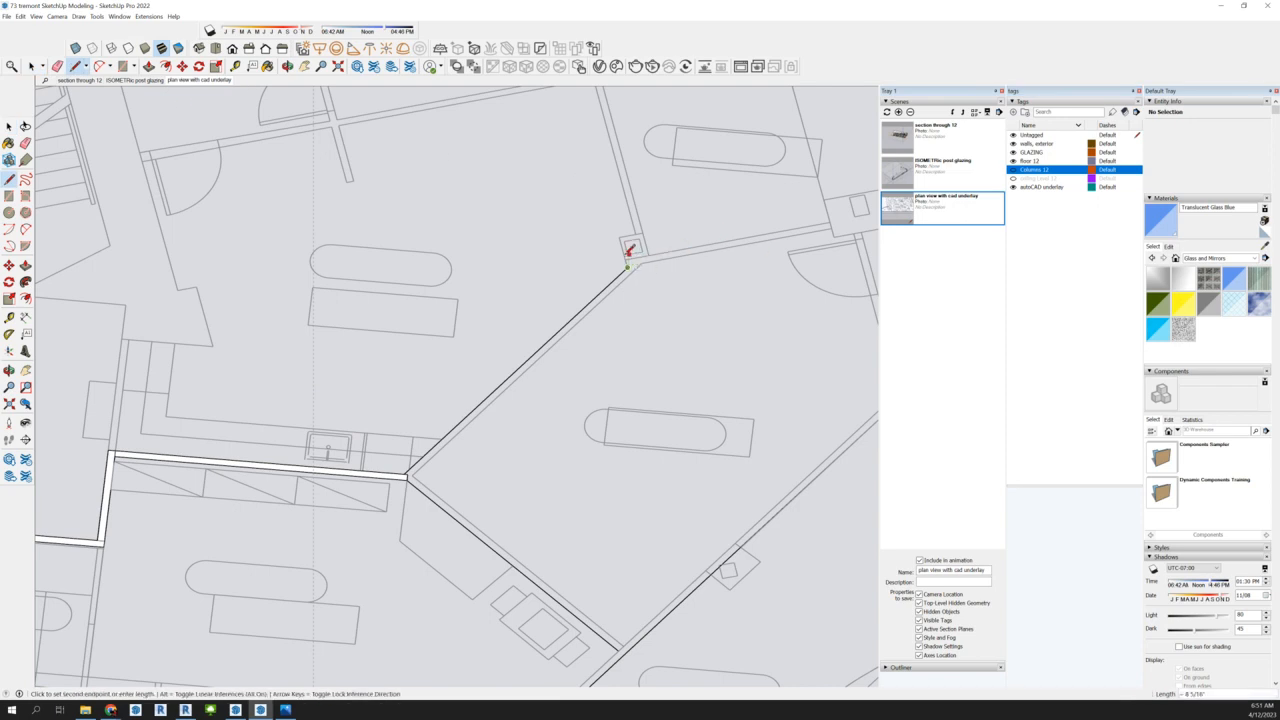
scroll(627, 258, "up", 3)
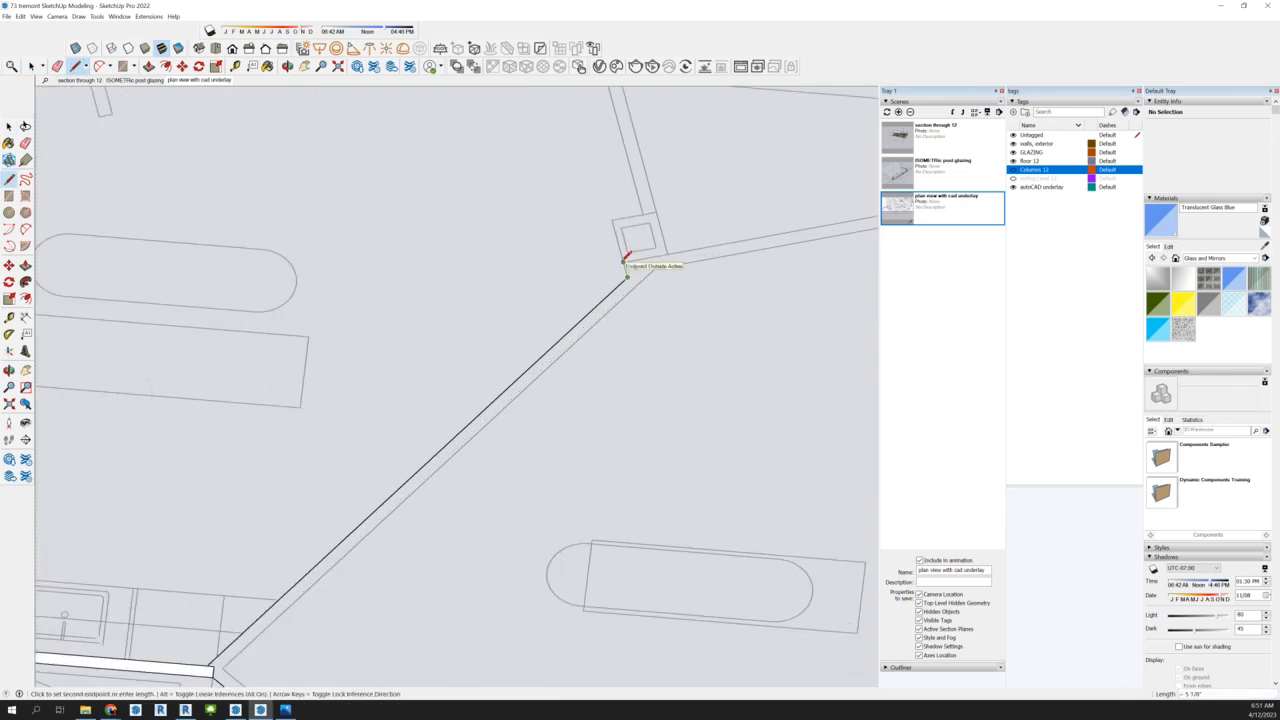
scroll(444, 228, "down", 4)
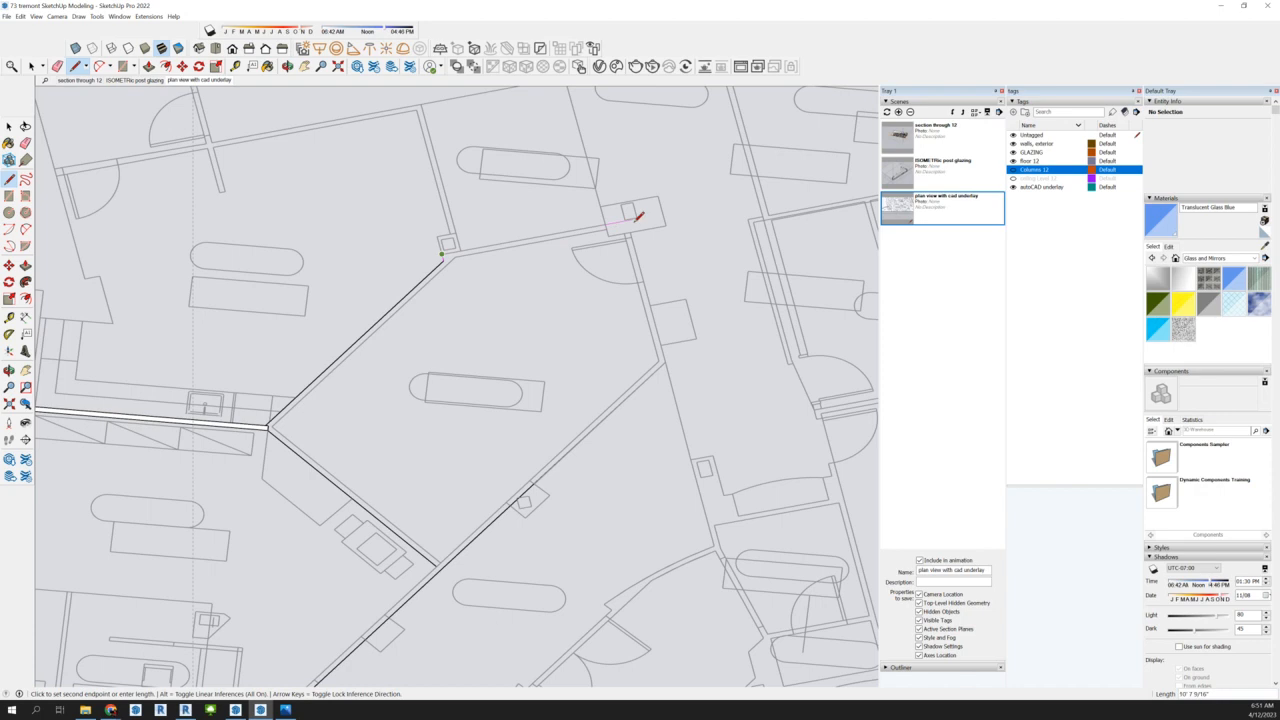
scroll(629, 214, "up", 2)
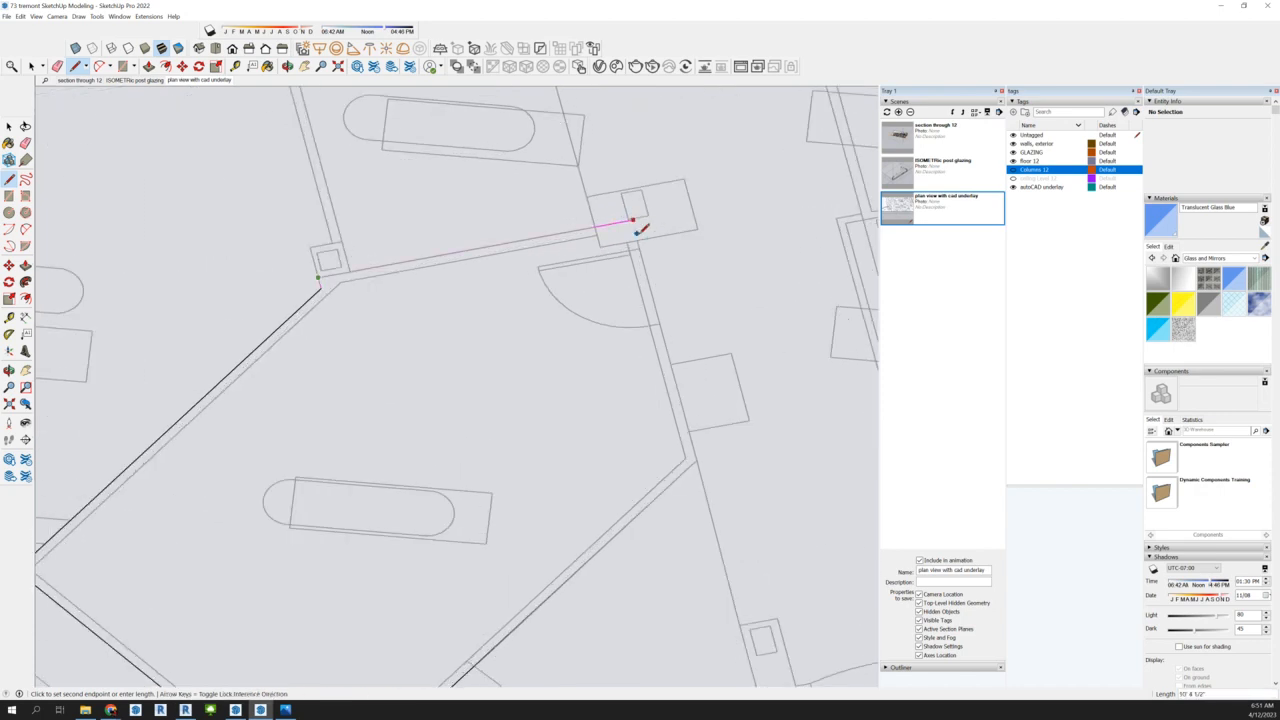
left_click(635, 240, "shift")
left_click(696, 460)
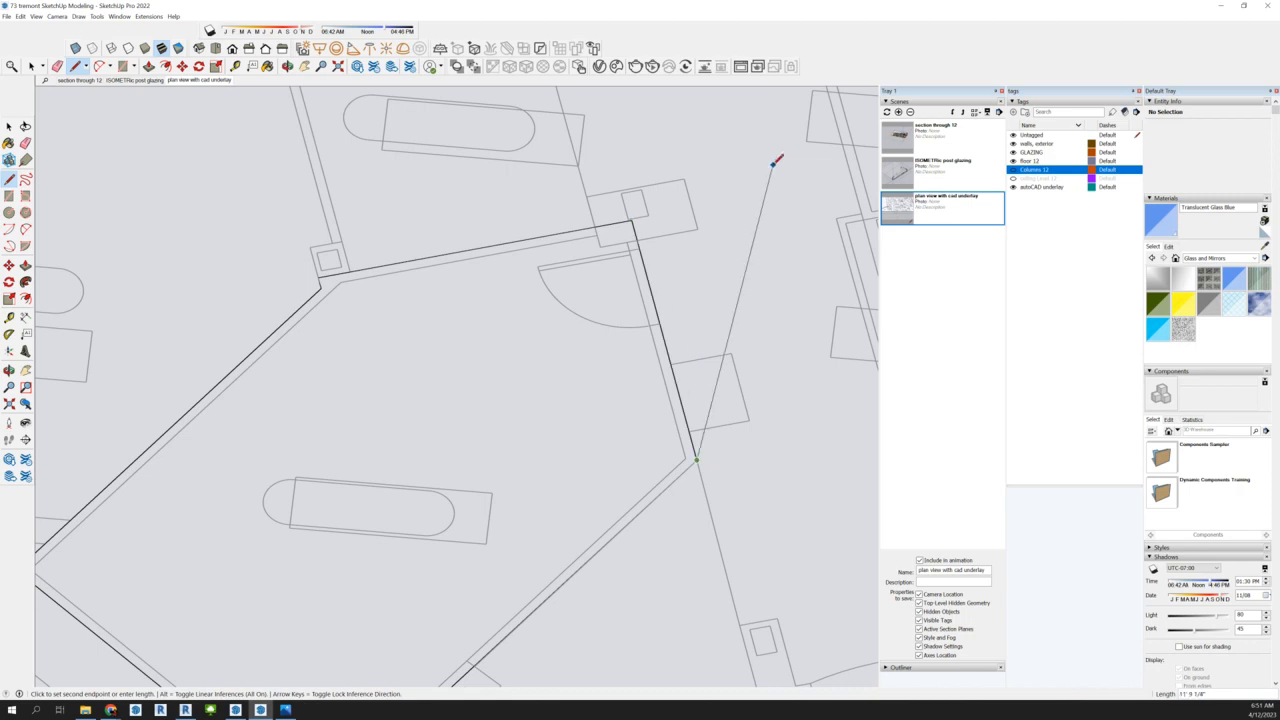
Draw the outer edge of the angled room's lower diagonal wall, about 10' 9" from the corridor corner to the existing traced line
scroll(700, 230, "down", 2)
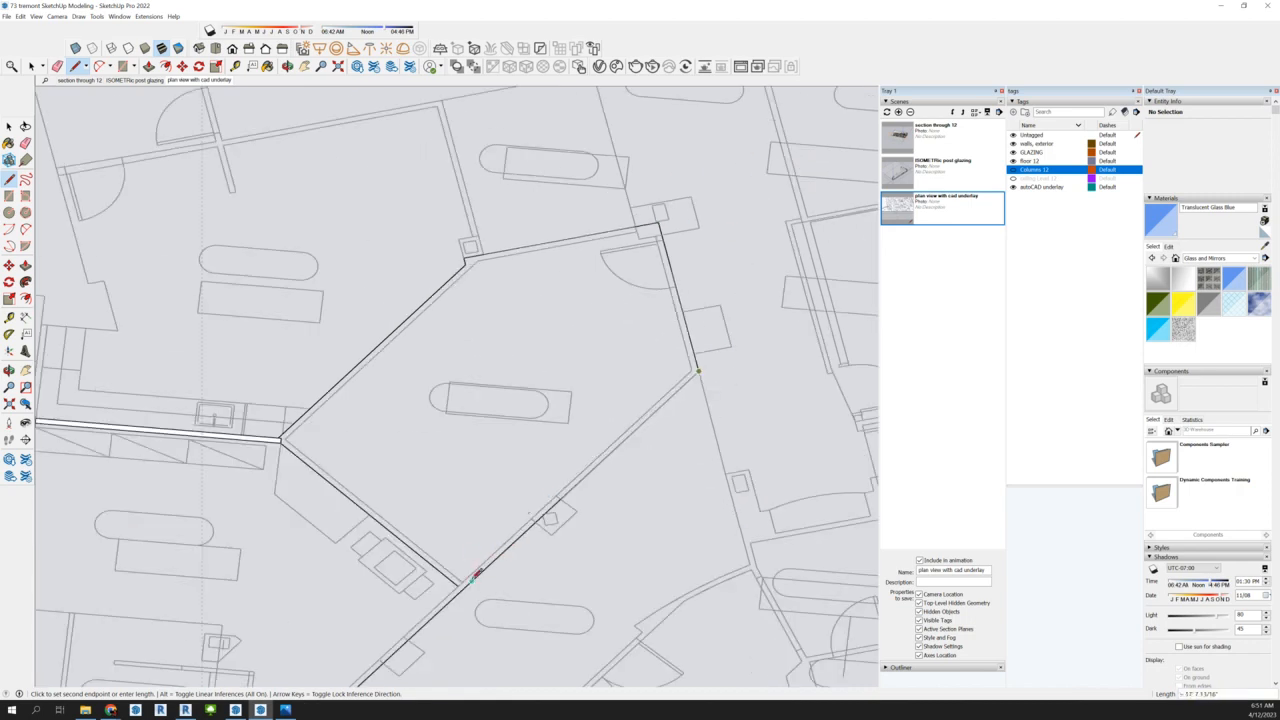
left_click(698, 372)
scroll(563, 492, "up", 2)
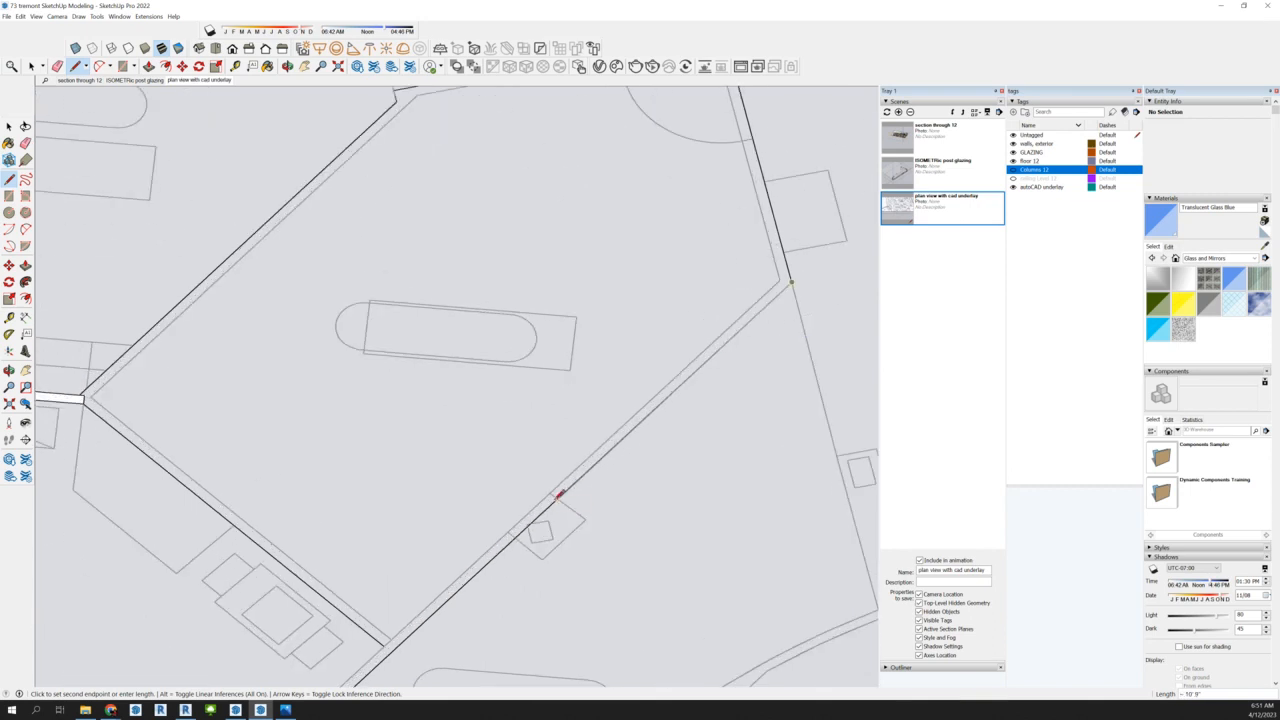
left_click(560, 495)
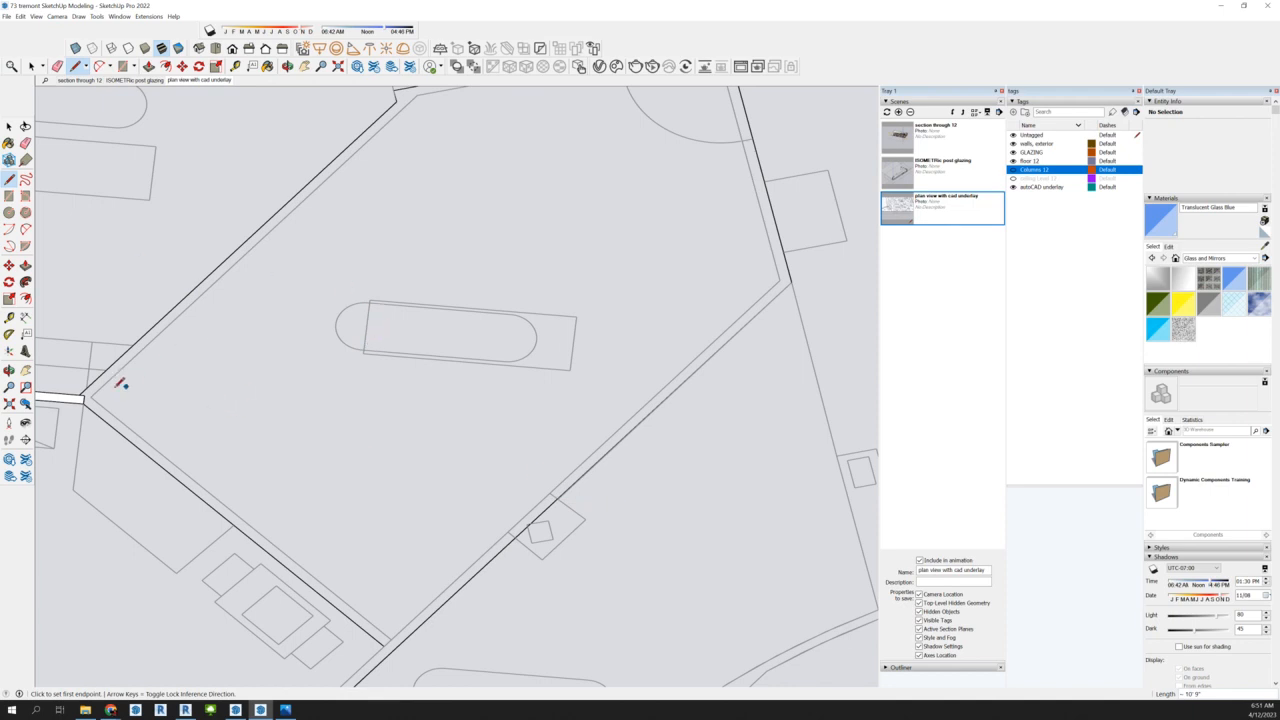
Trace the angled room's inner wall edge from the kitchenette corner along the diagonal and upper walls to the column beside the door
left_click(86, 396)
scroll(112, 455, "down", 2)
scroll(146, 491, "down", 1)
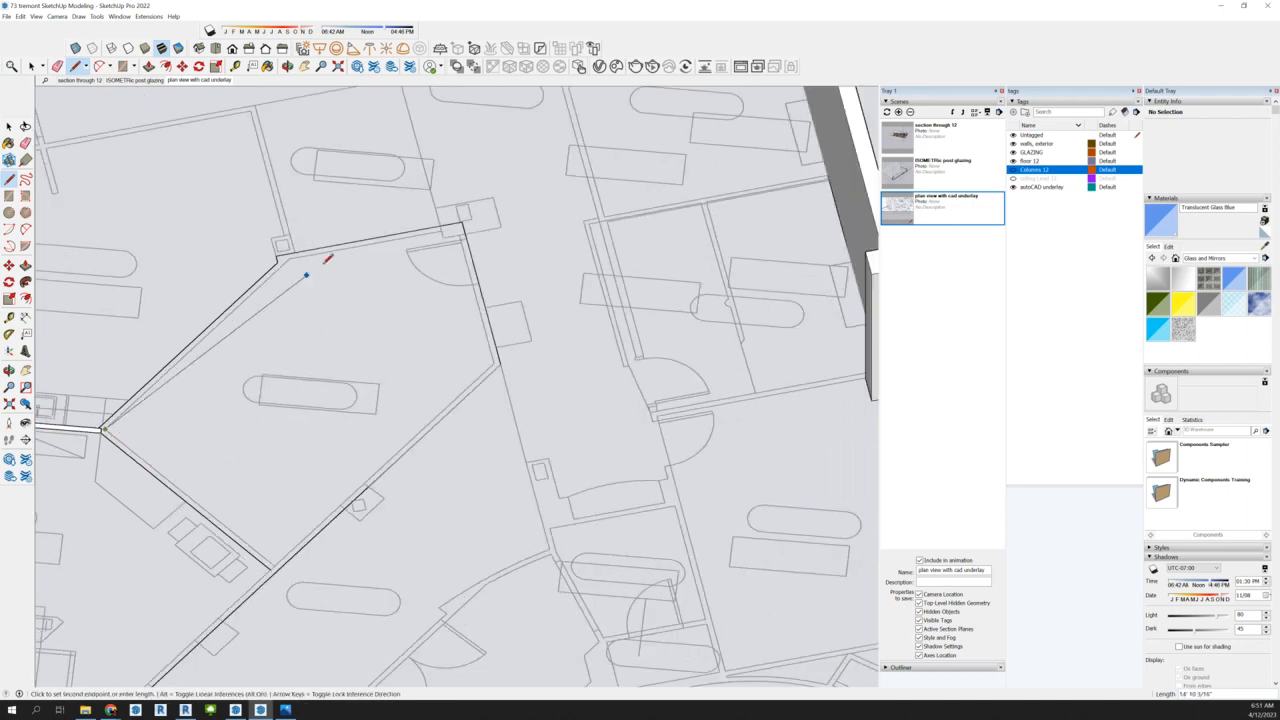
scroll(286, 263, "up", 1)
left_click(288, 259)
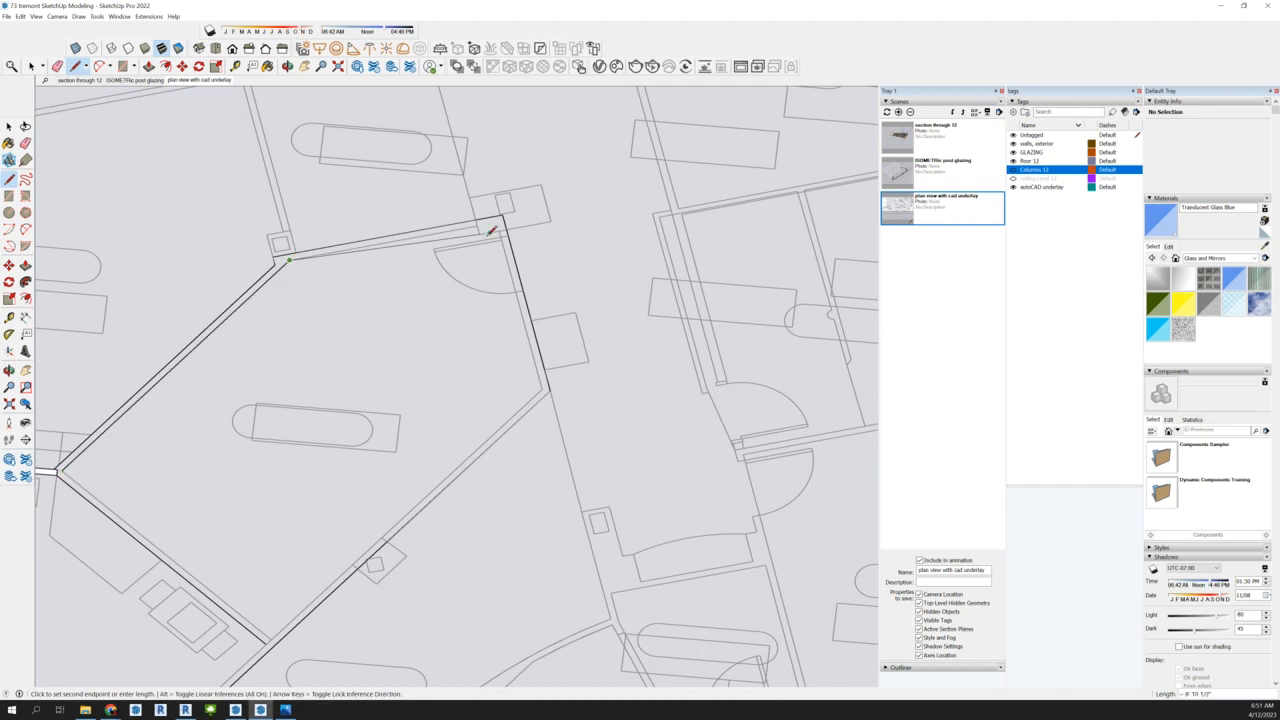
scroll(494, 218, "up", 2)
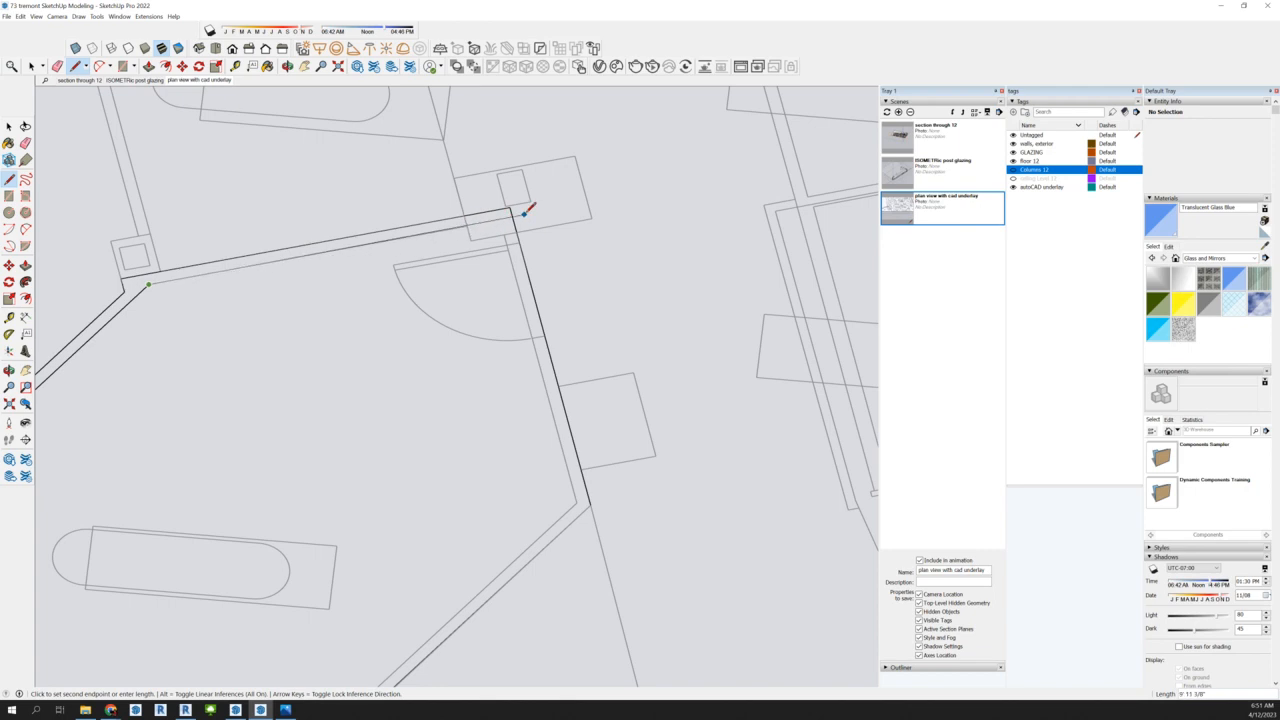
left_click(467, 226)
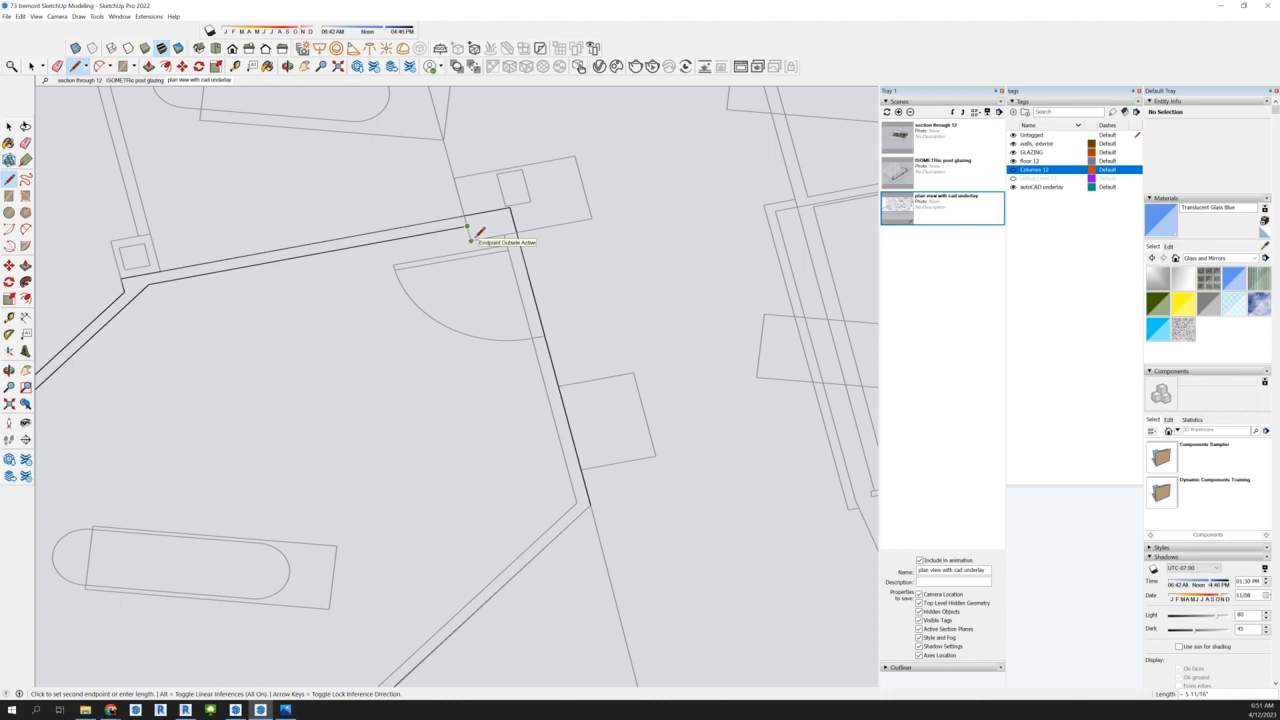
Continue the inner edge around the door-side column and remaining walls, closing the room outline with a line about 12' 10" to the kitchenette corner
scroll(535, 244, "down", 2)
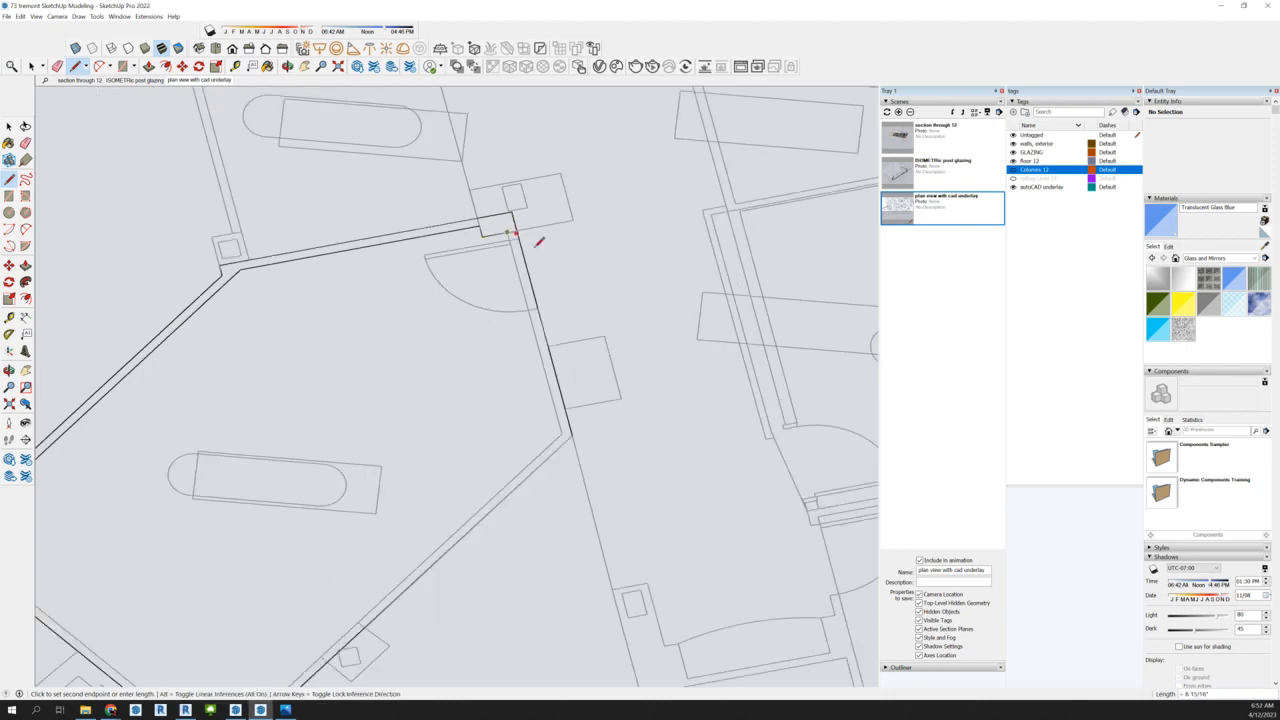
scroll(537, 242, "down", 1)
left_click(558, 401)
scroll(581, 363, "down", 1)
left_click(372, 567)
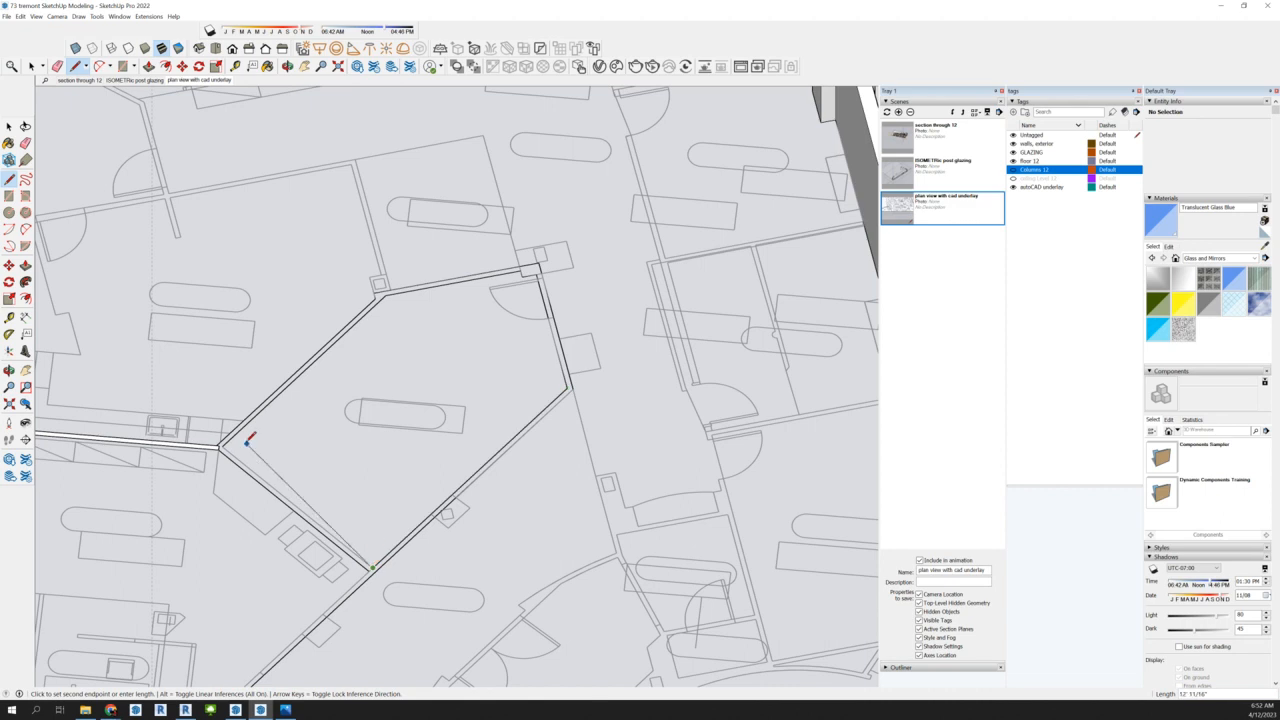
left_click(220, 446)
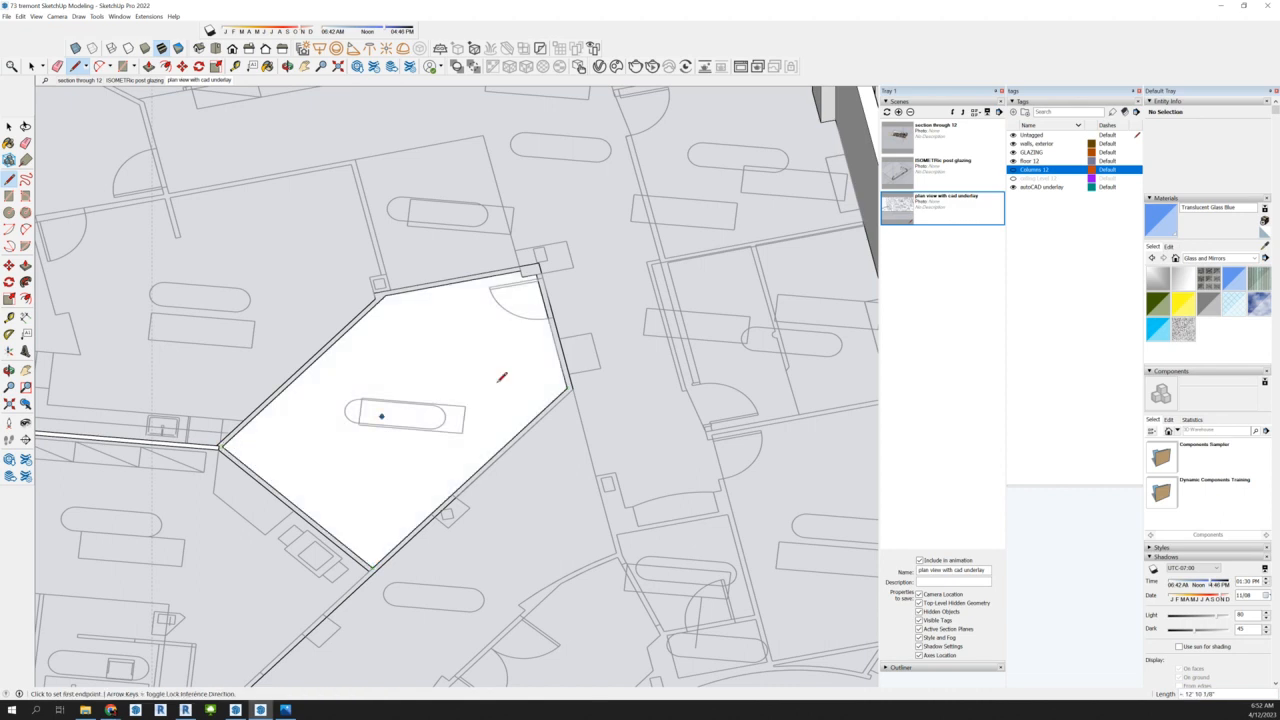
scroll(610, 300, "down", 2)
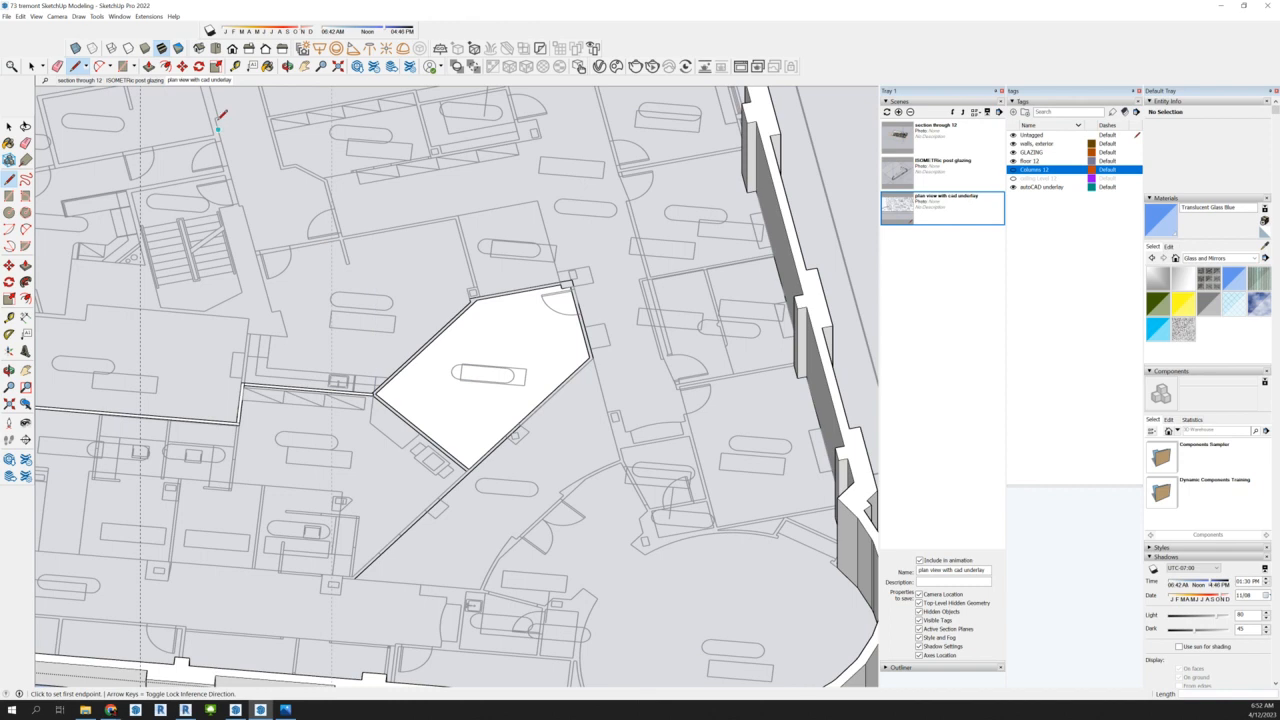
left_click(8, 126)
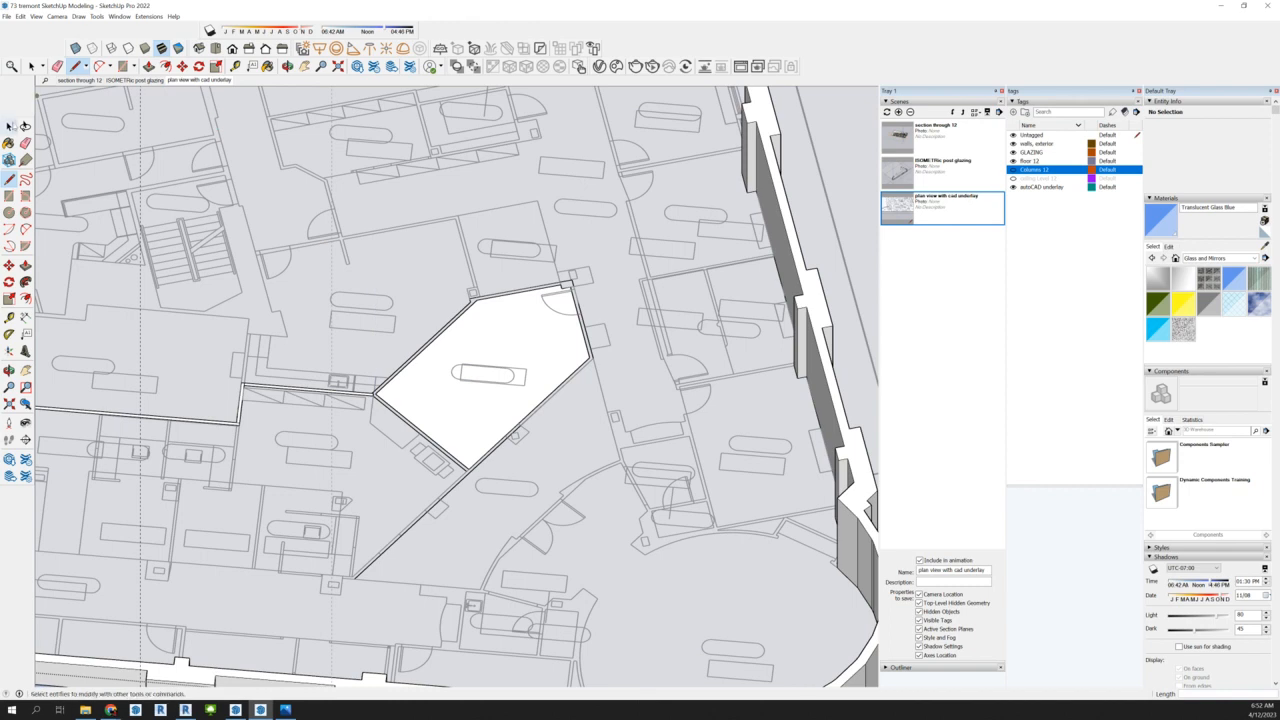
Inspect the angled room's face and its kitchenette-side diagonal wall edge to check that the traced outline is properly closed
left_click(486, 347)
scroll(400, 360, "up", 2)
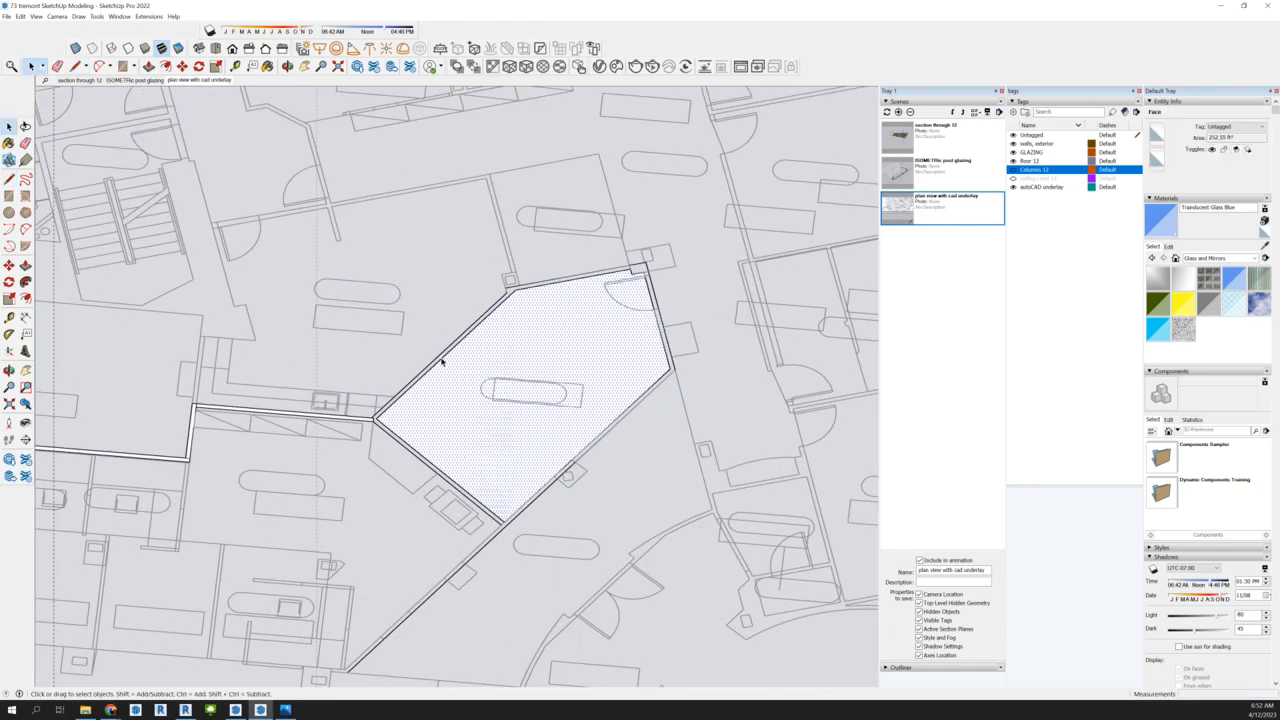
left_click(441, 362)
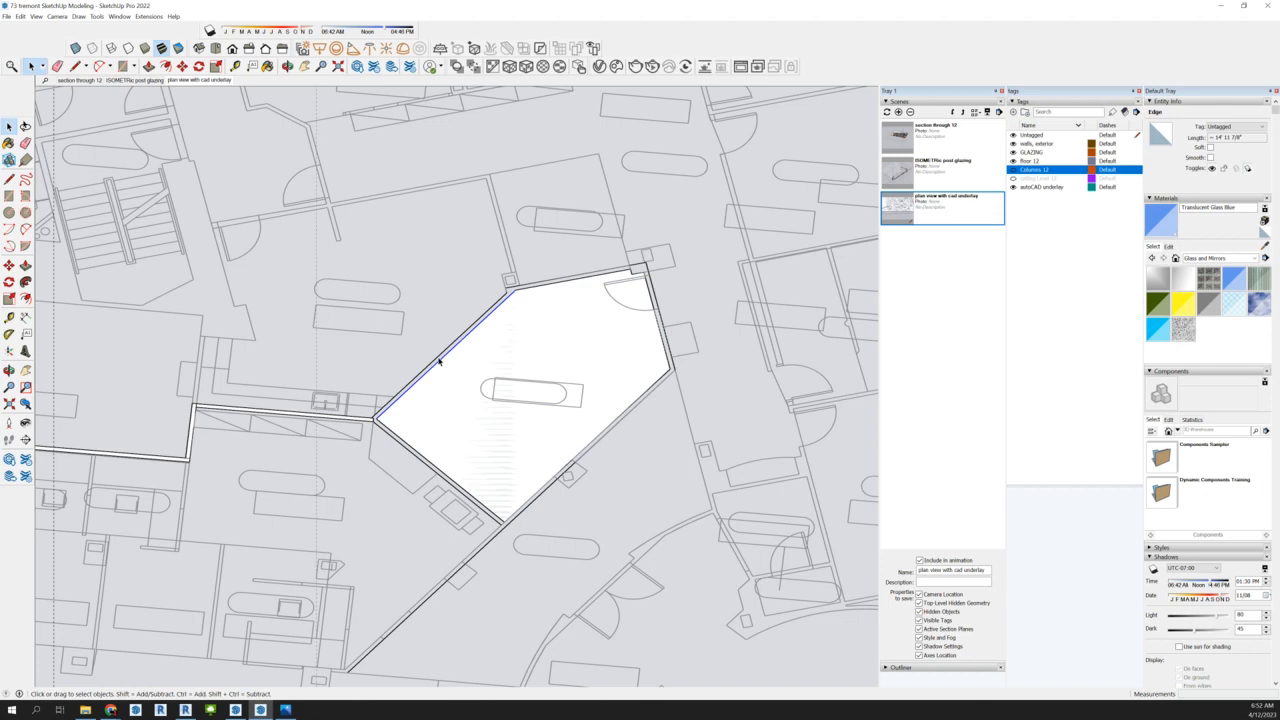
scroll(432, 371, "up", 2)
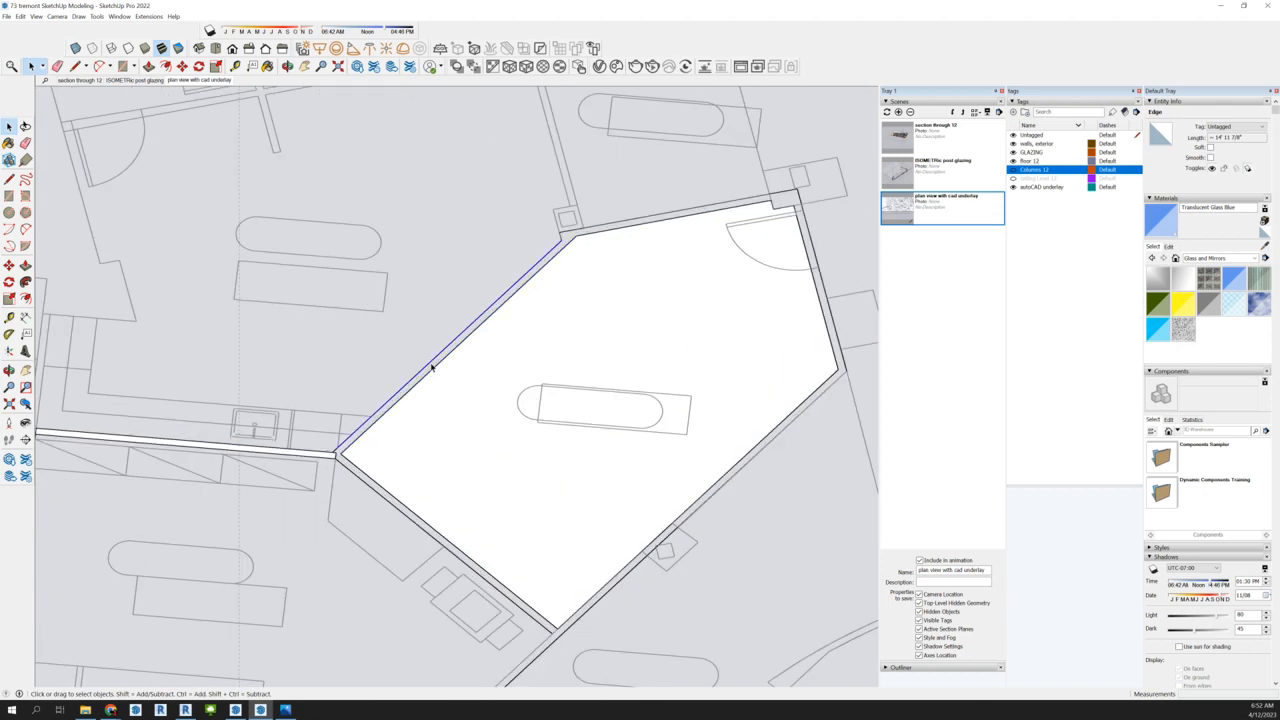
key("Delete")
scroll(415, 380, "up", 2)
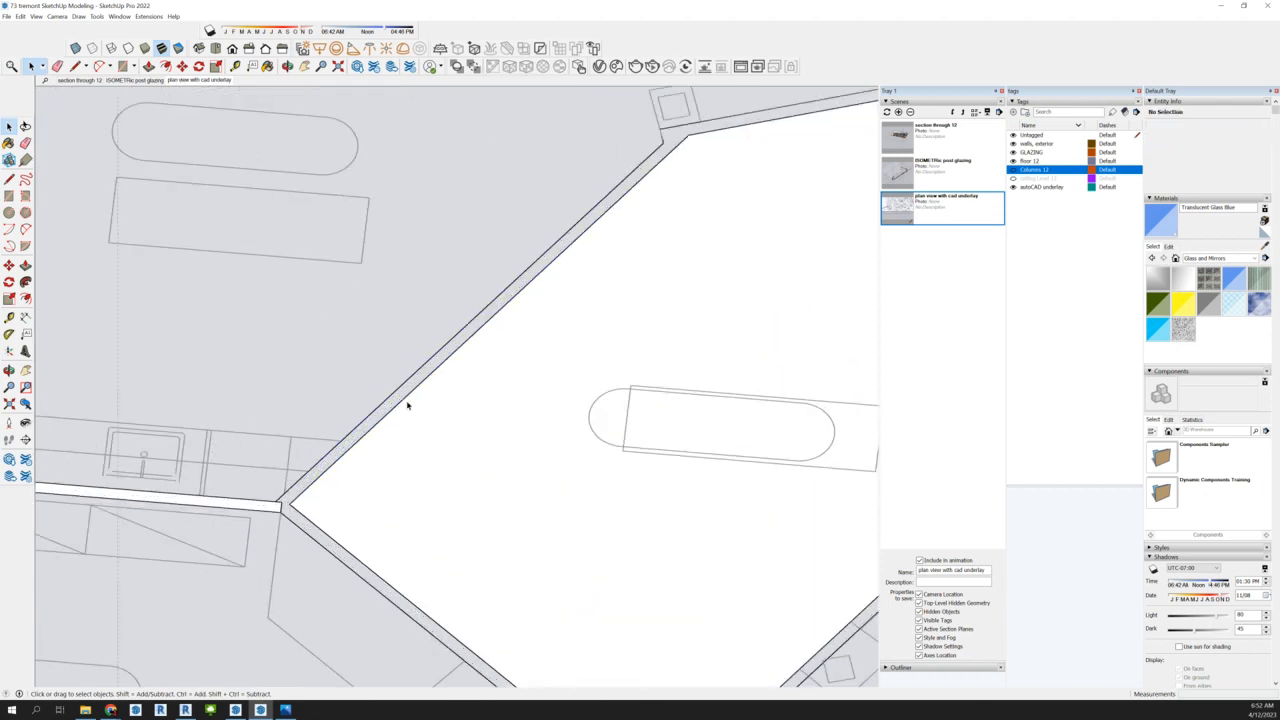
scroll(408, 390, "down", 4)
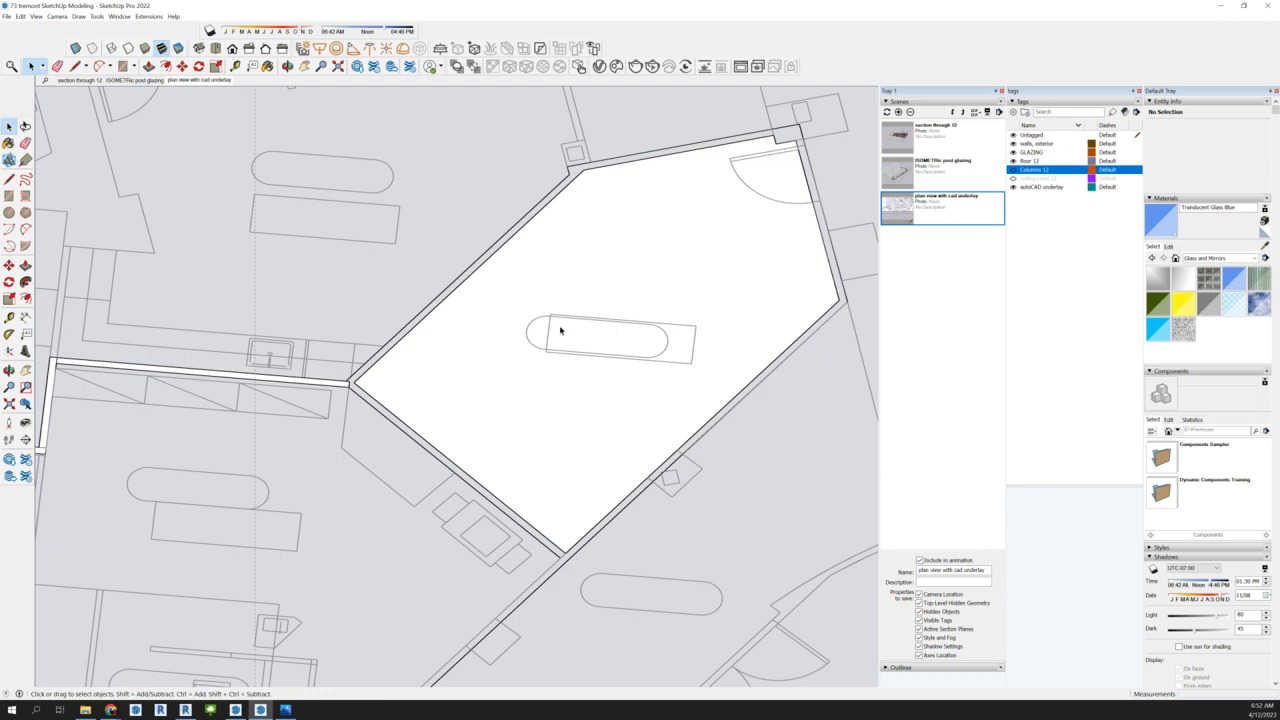
scroll(726, 297, "down", 2)
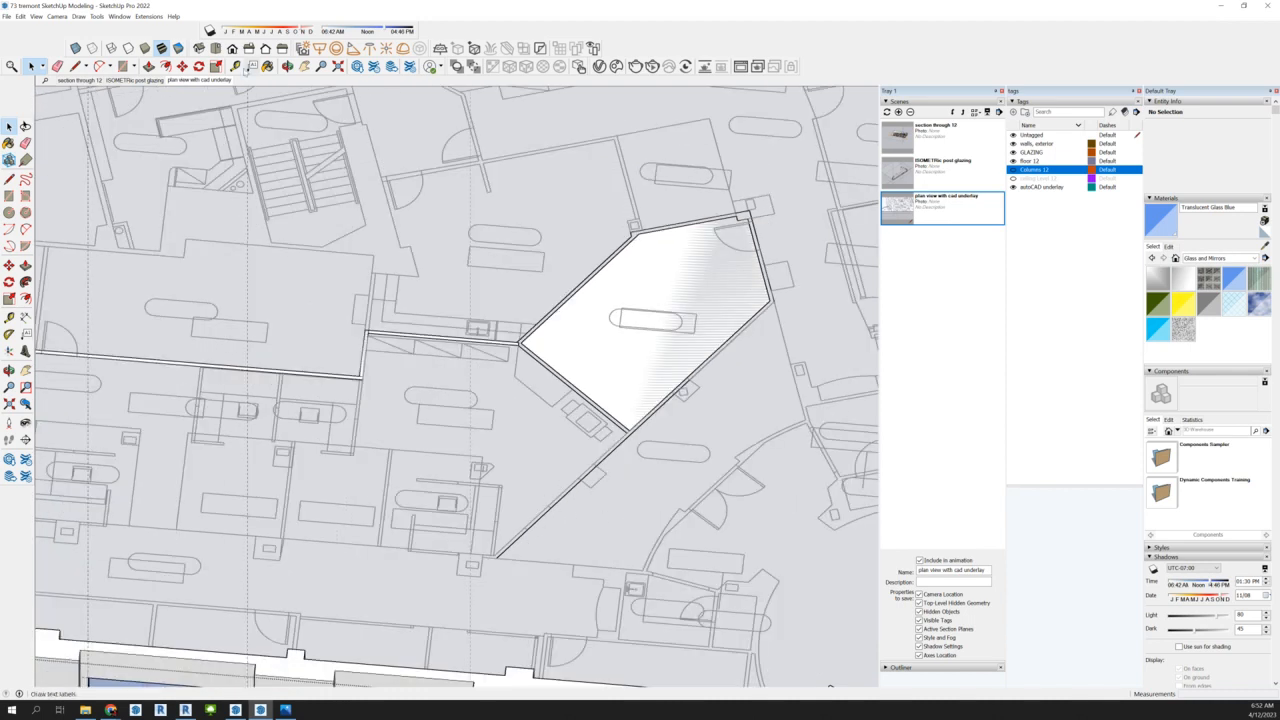
Draw the inner edge of the long diagonal wall from the angled room's lowest corner to the corridor corner, about 16' 10" long
left_click(75, 66)
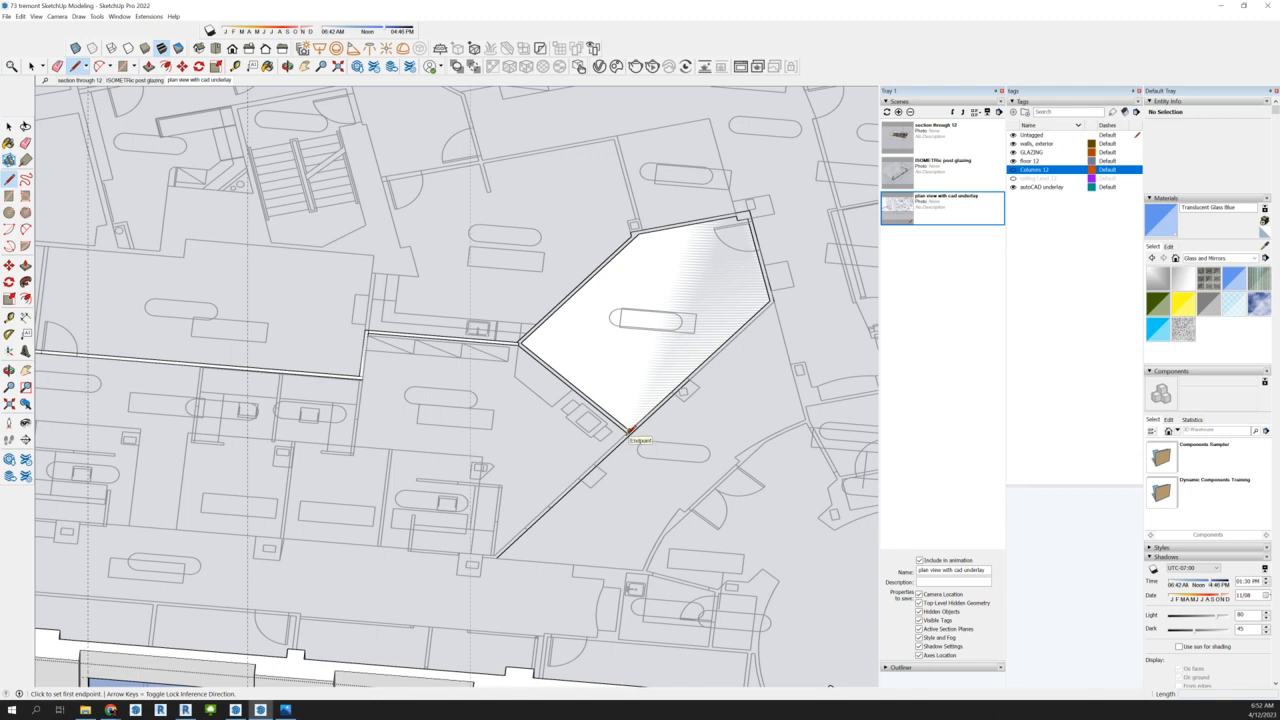
scroll(631, 428, "up", 3)
left_click(631, 428)
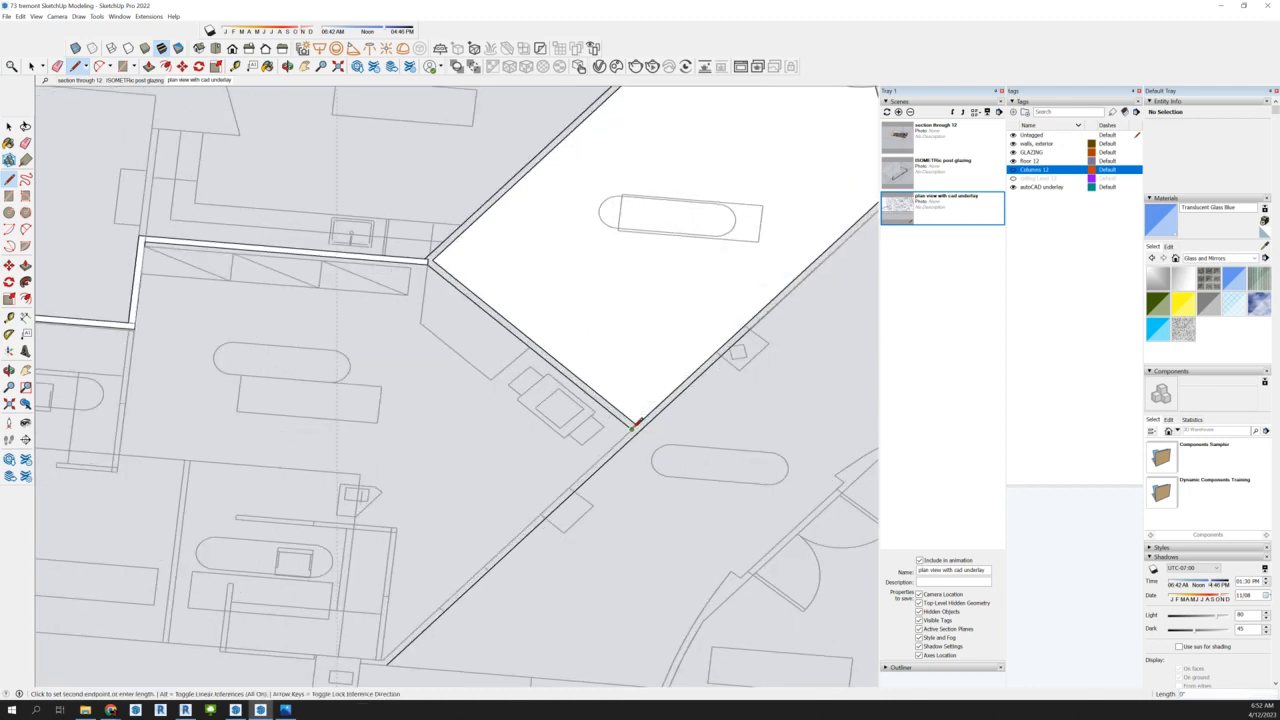
scroll(631, 428, "down", 3)
scroll(462, 578, "up", 3)
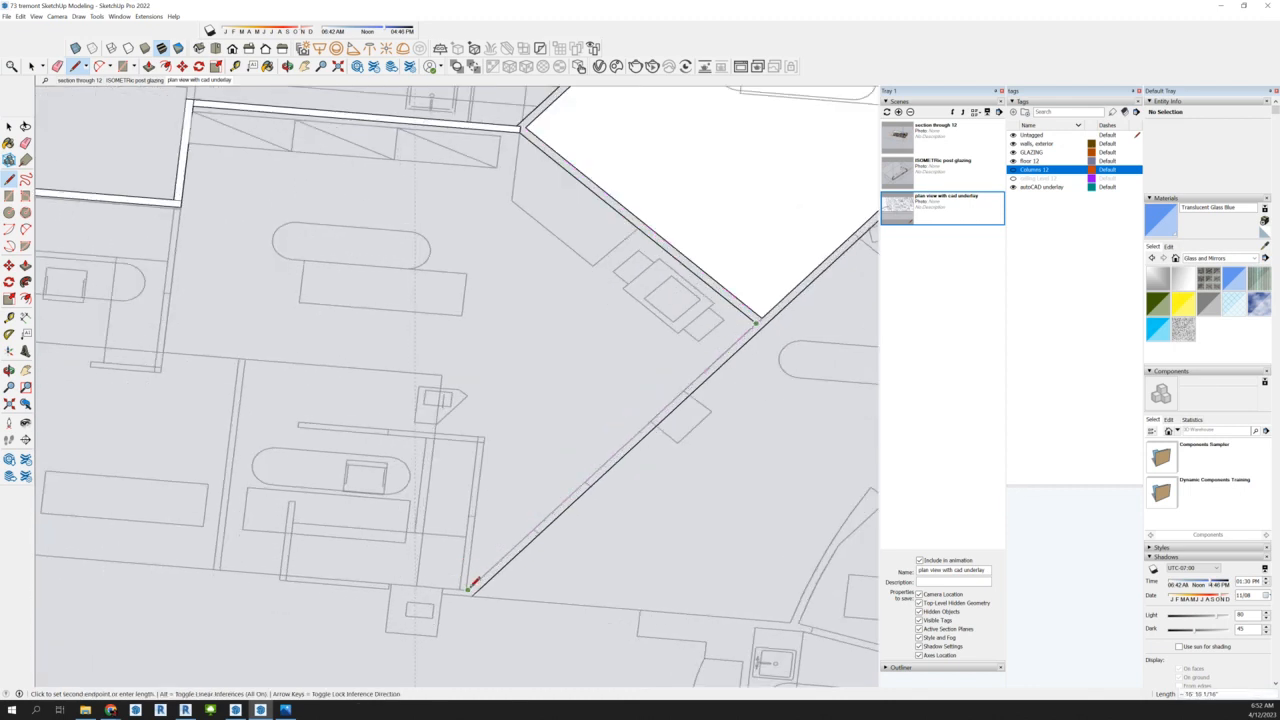
left_click(467, 589)
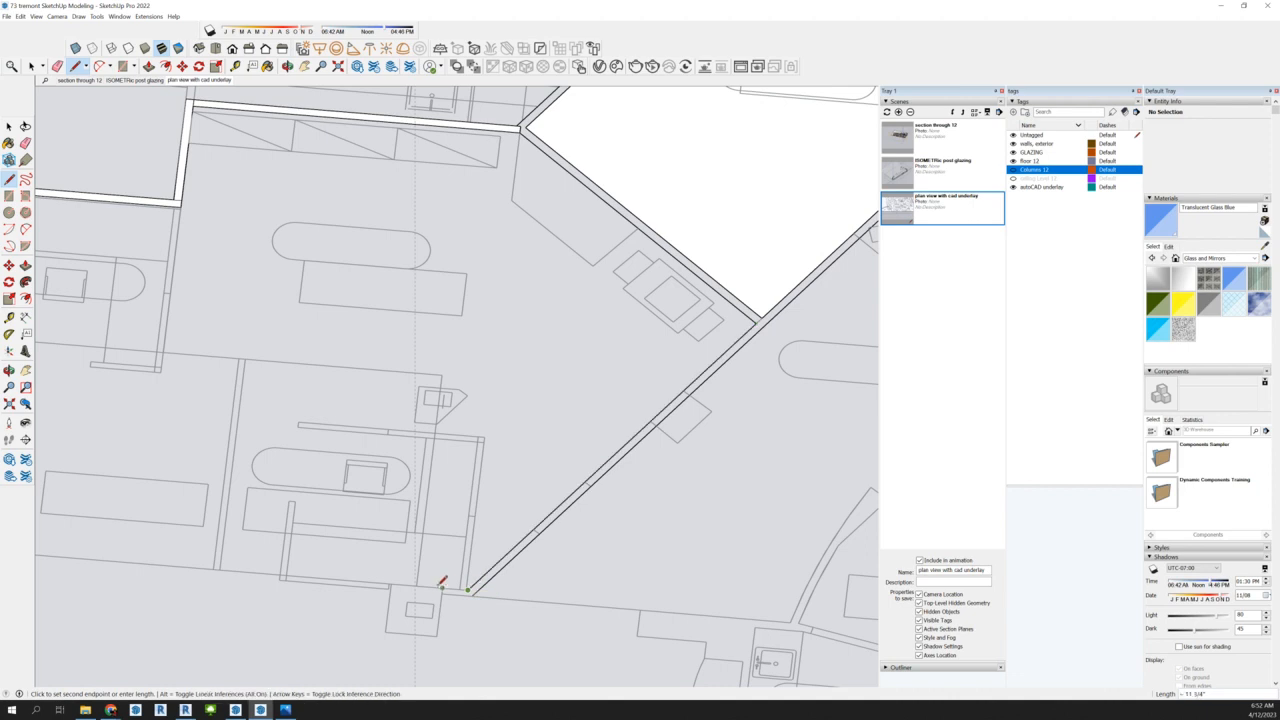
Close the diagonal wall's corridor end with a stub about 11" long beside the small column and a return line to the outer edge
left_click(443, 593)
left_click(443, 593)
left_click(474, 595)
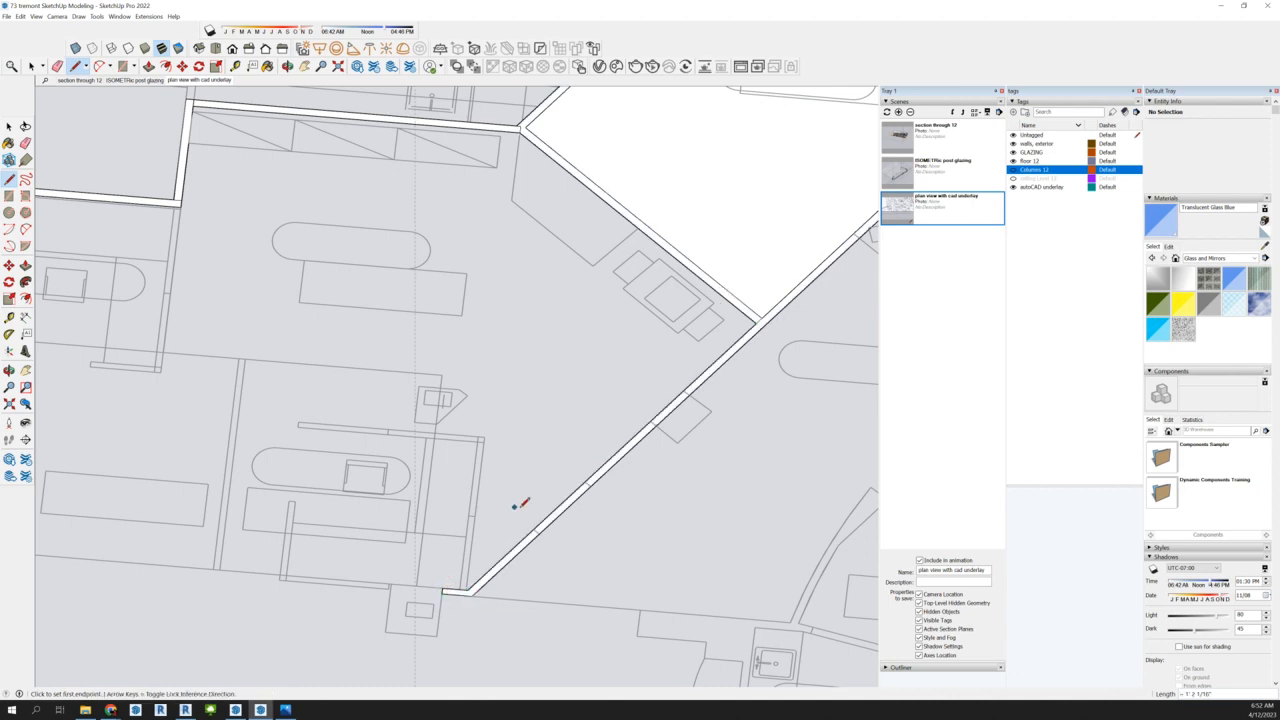
scroll(494, 525, "down", 2)
scroll(740, 358, "down", 2)
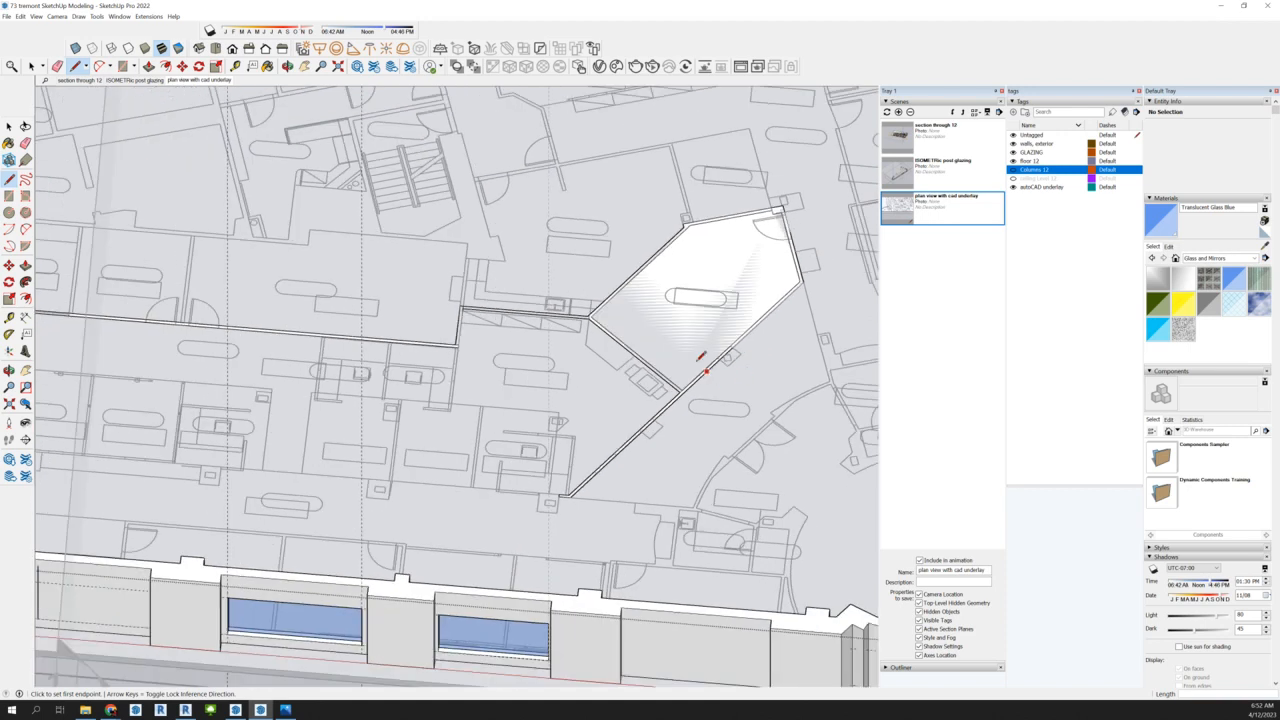
Delete the floor face inside the angled room, keeping only its wall outline
left_click(31, 66)
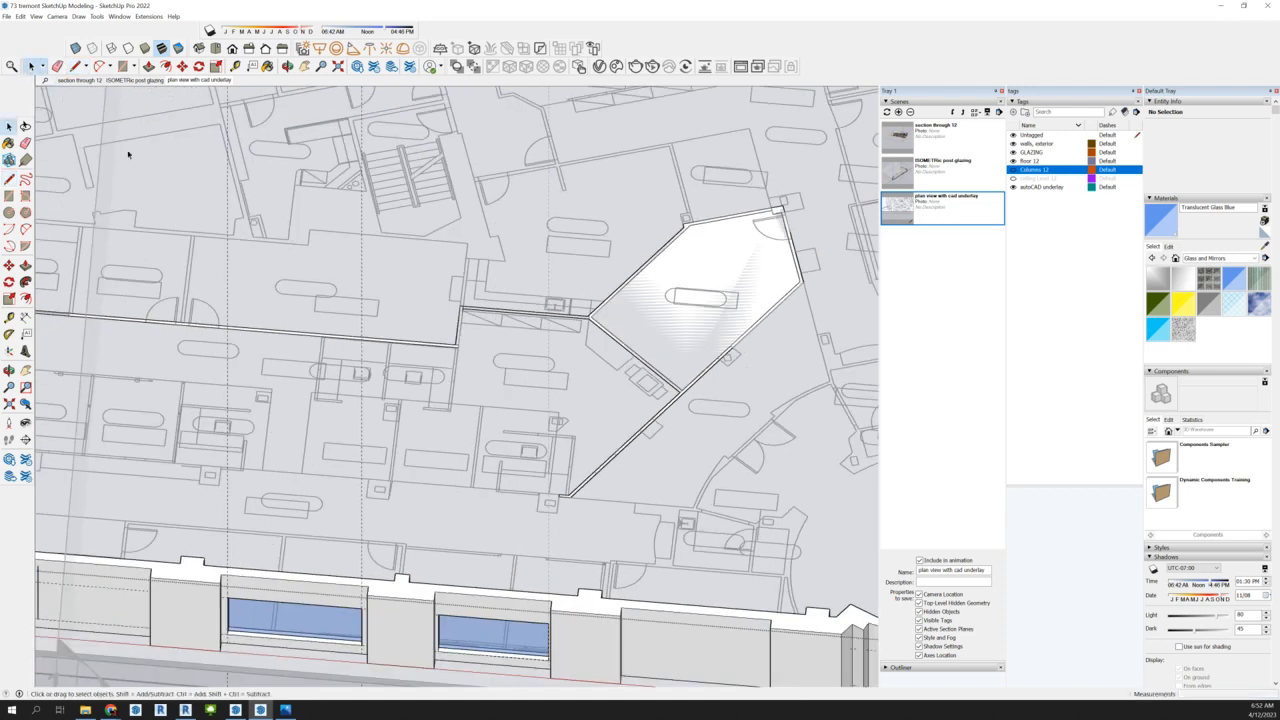
left_click(706, 258)
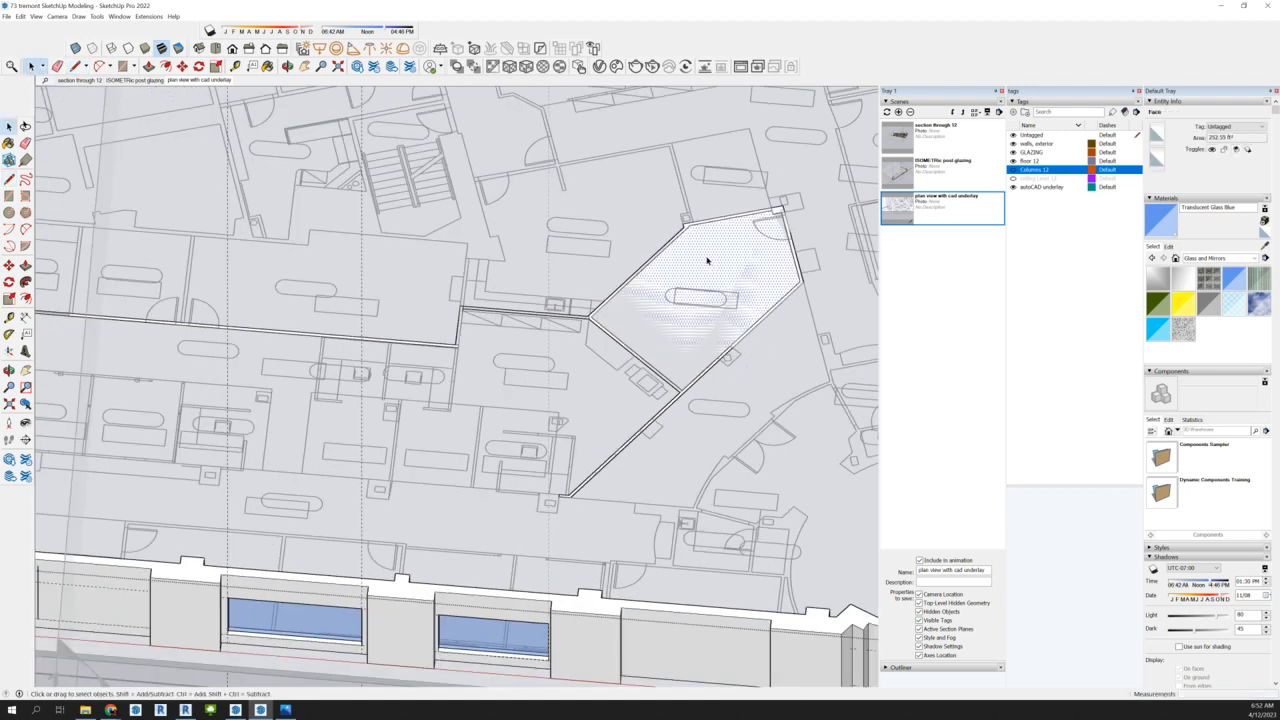
key("Delete")
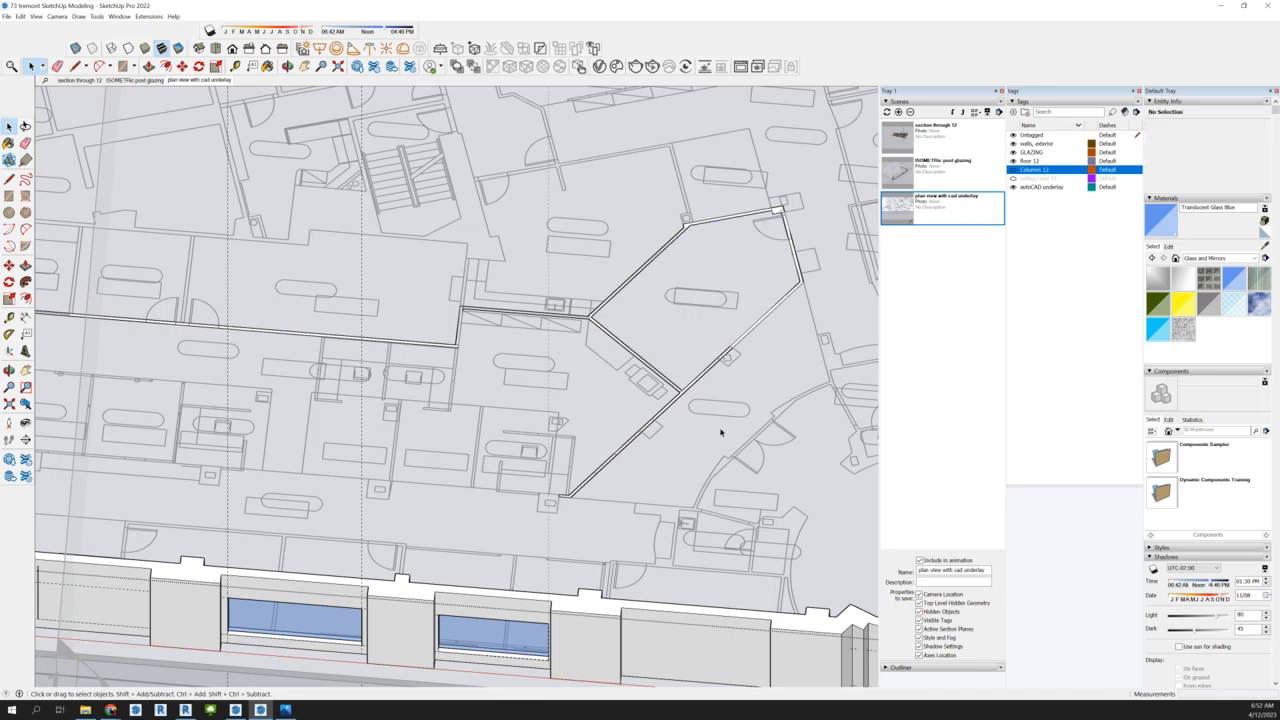
Select all the connected wall footprints, cut them out of the open group, and close that group
middle_click_drag(769, 389, 743, 435)
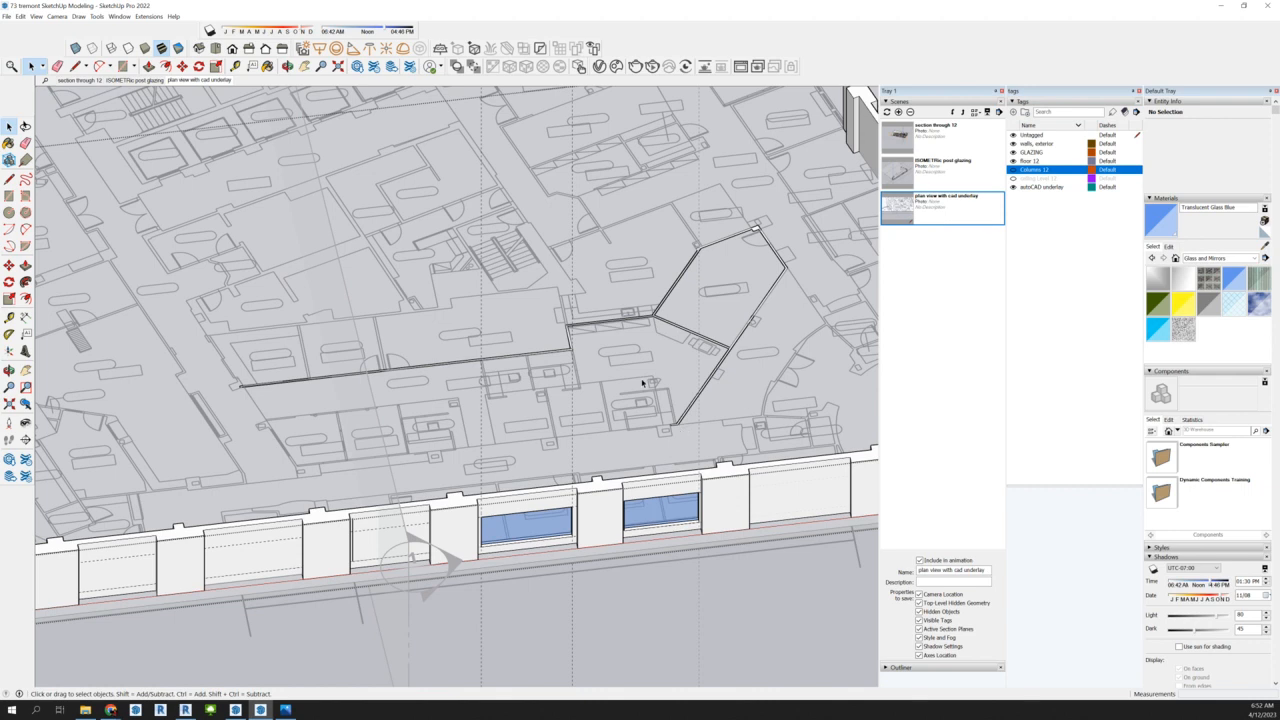
middle_click_drag(728, 434, 783, 457)
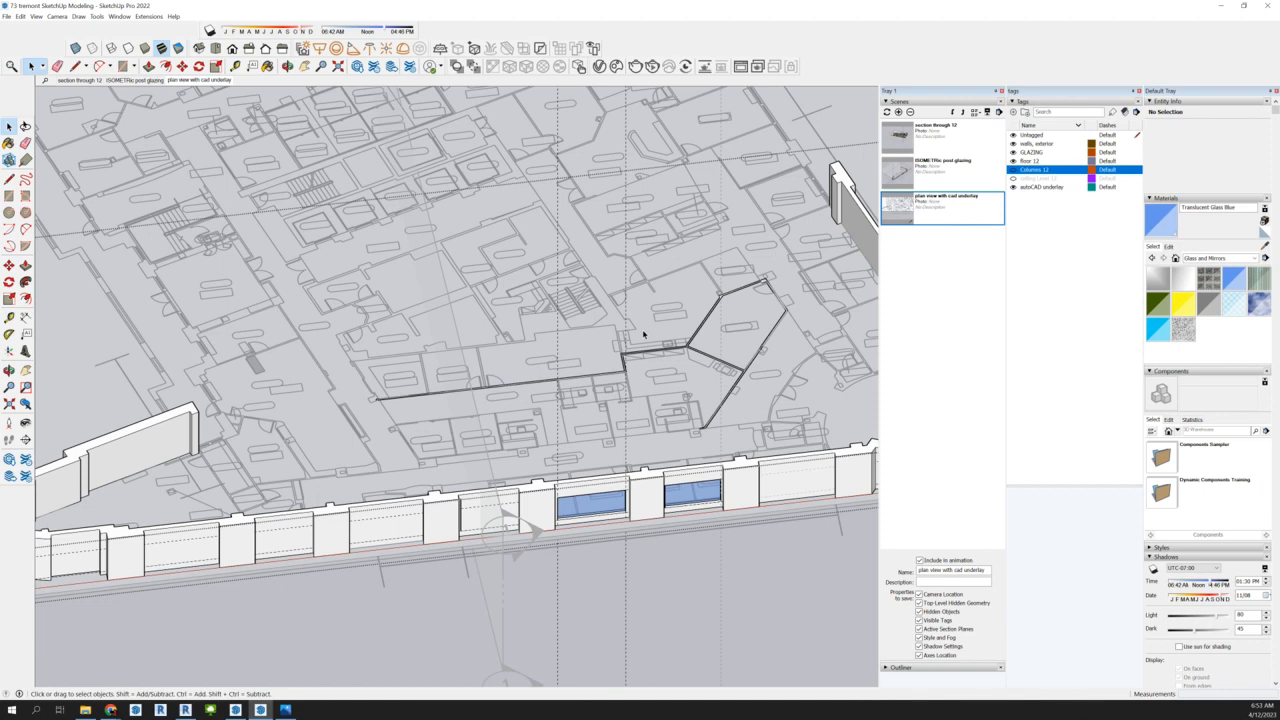
scroll(642, 335, "down", 5)
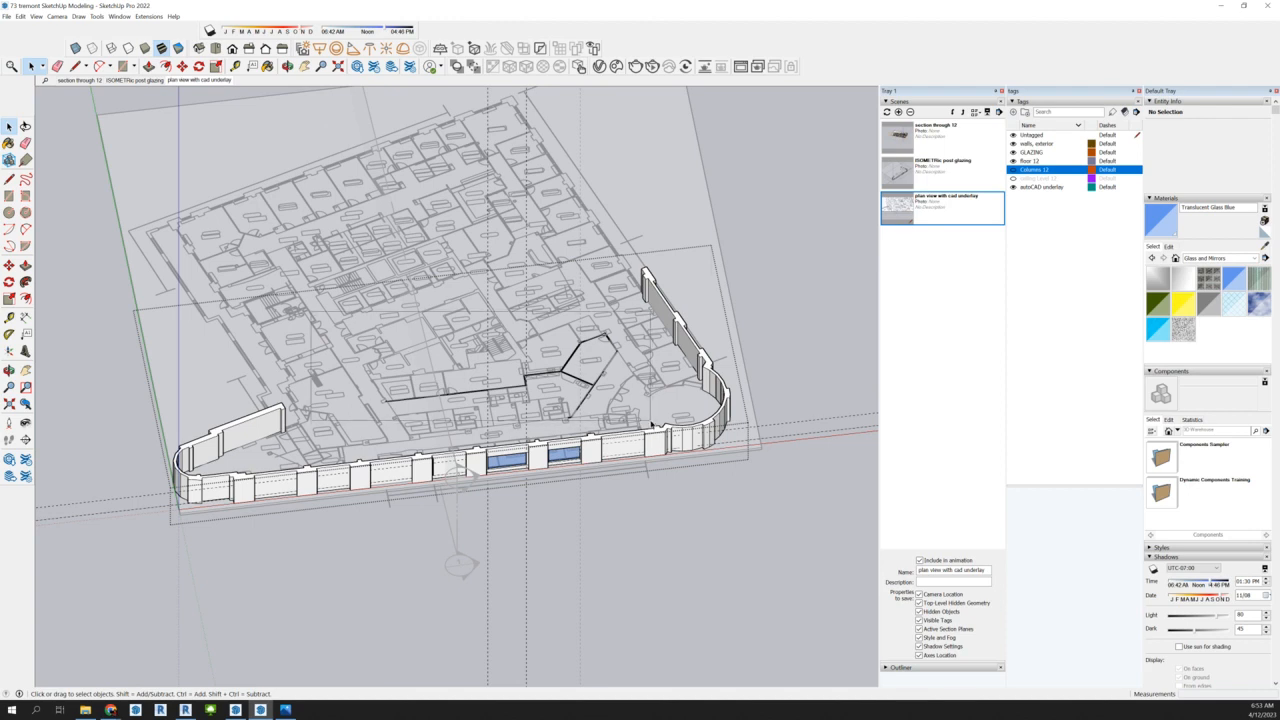
triple_click(478, 398)
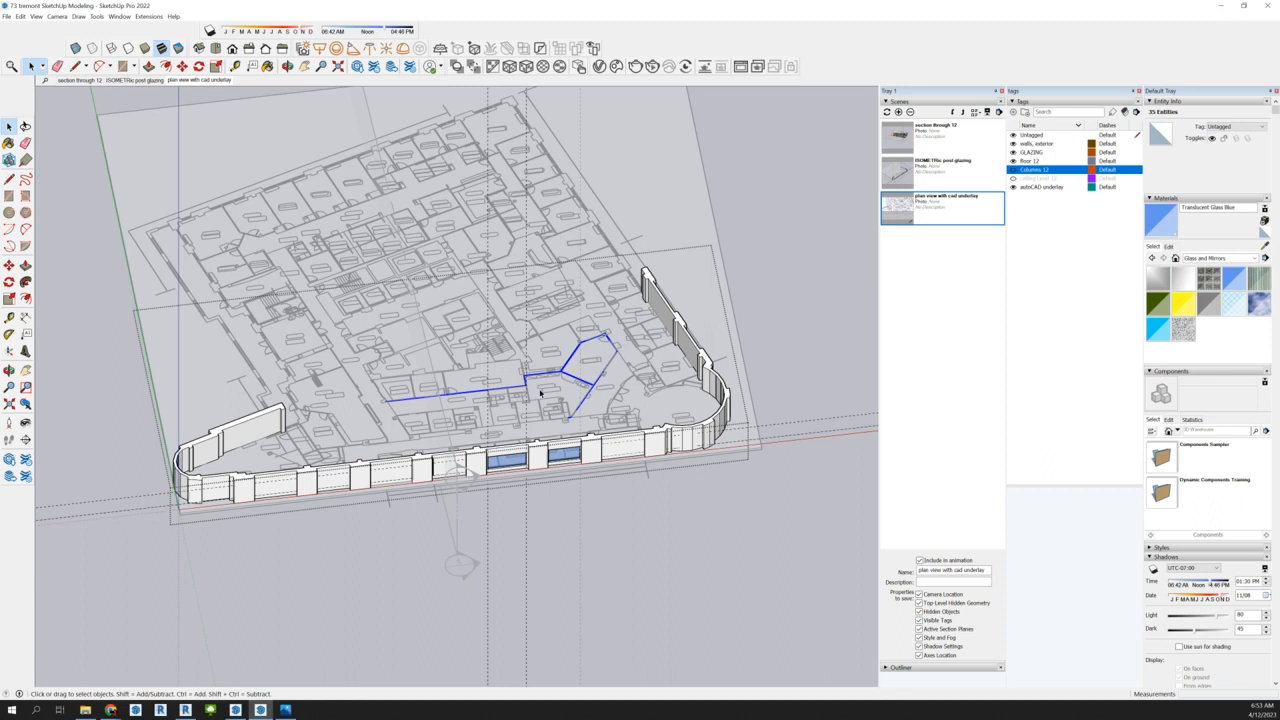
left_click(328, 358)
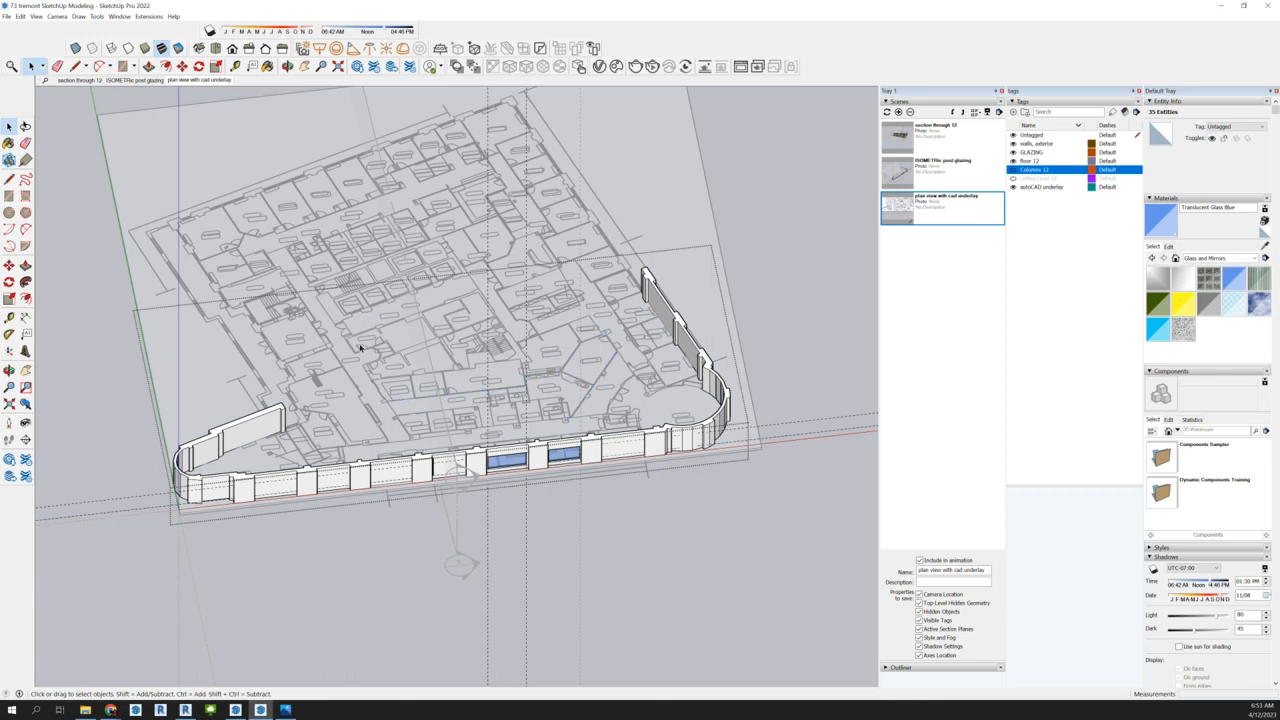
right_click(733, 285)
left_click(772, 290)
scroll(575, 381, "up", 3)
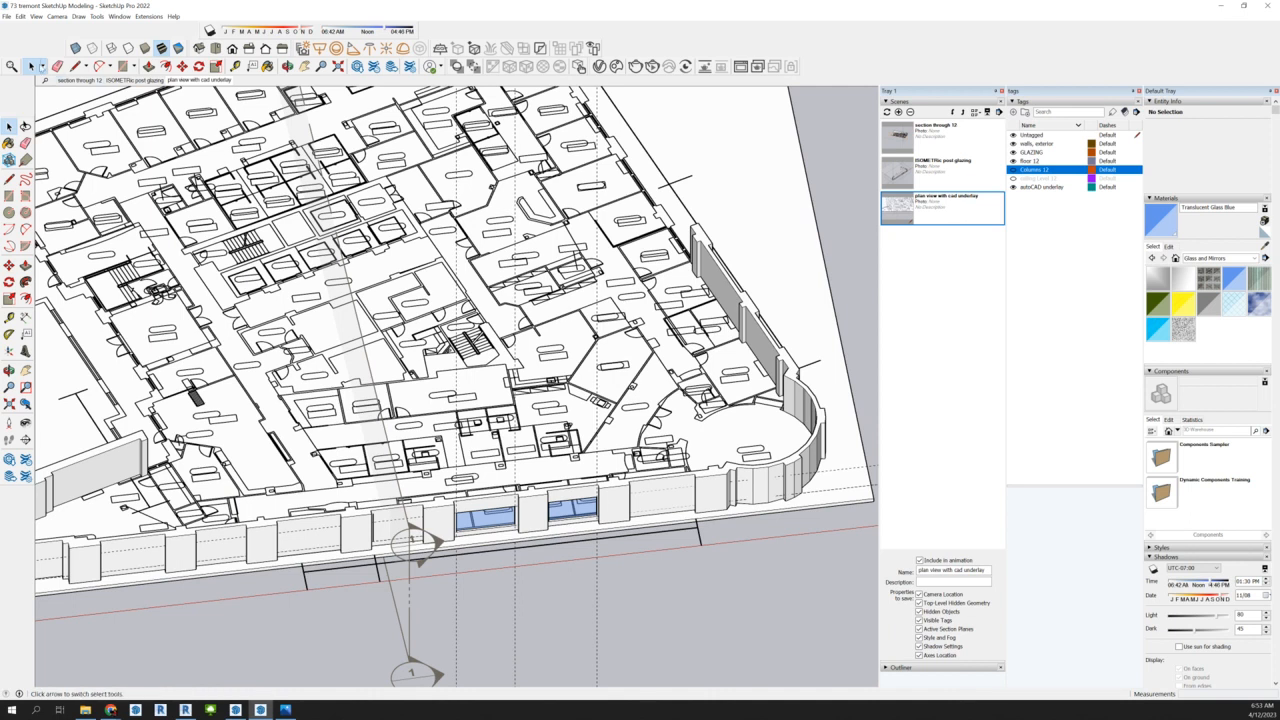
Paste the cut wall footprints in place outside the group
left_click(20, 16)
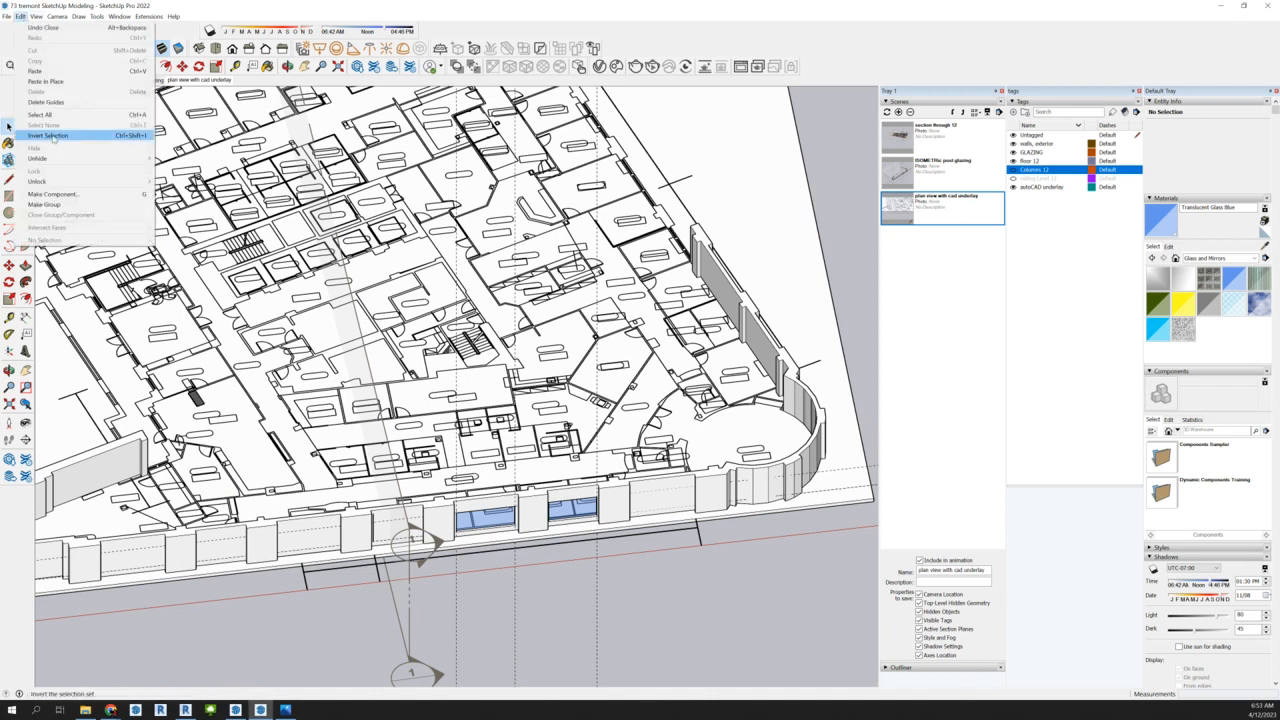
left_click(45, 81)
middle_click_drag(677, 487, 816, 443)
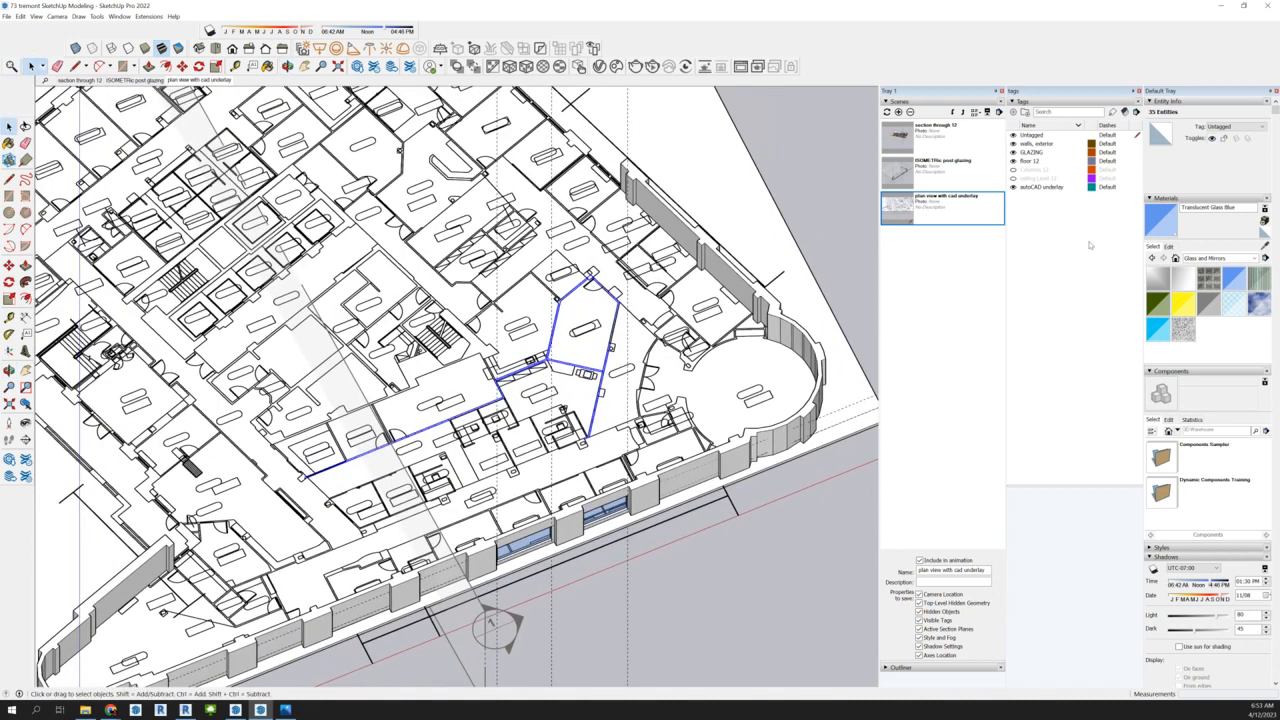
Hide the autoCAD underlay tag to check the wall footprints on their own, and show it again
left_click(1014, 188)
middle_click_drag(580, 551, 613, 398)
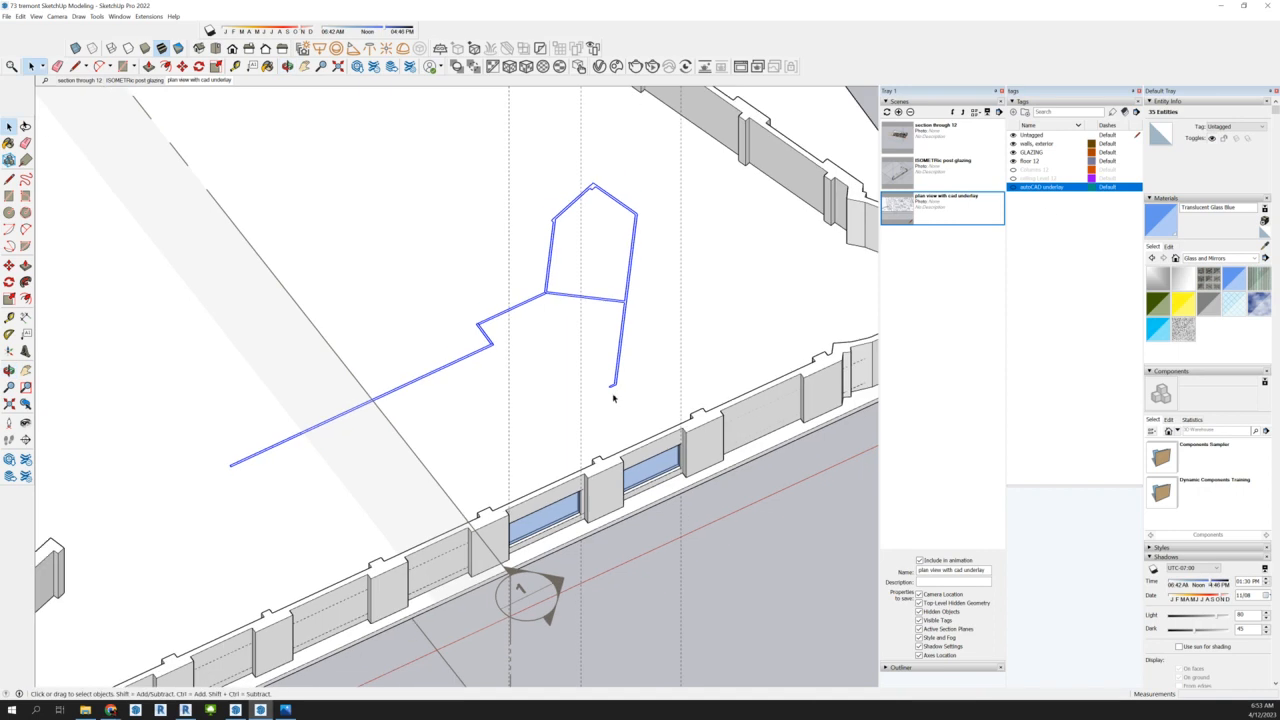
left_click(1014, 187)
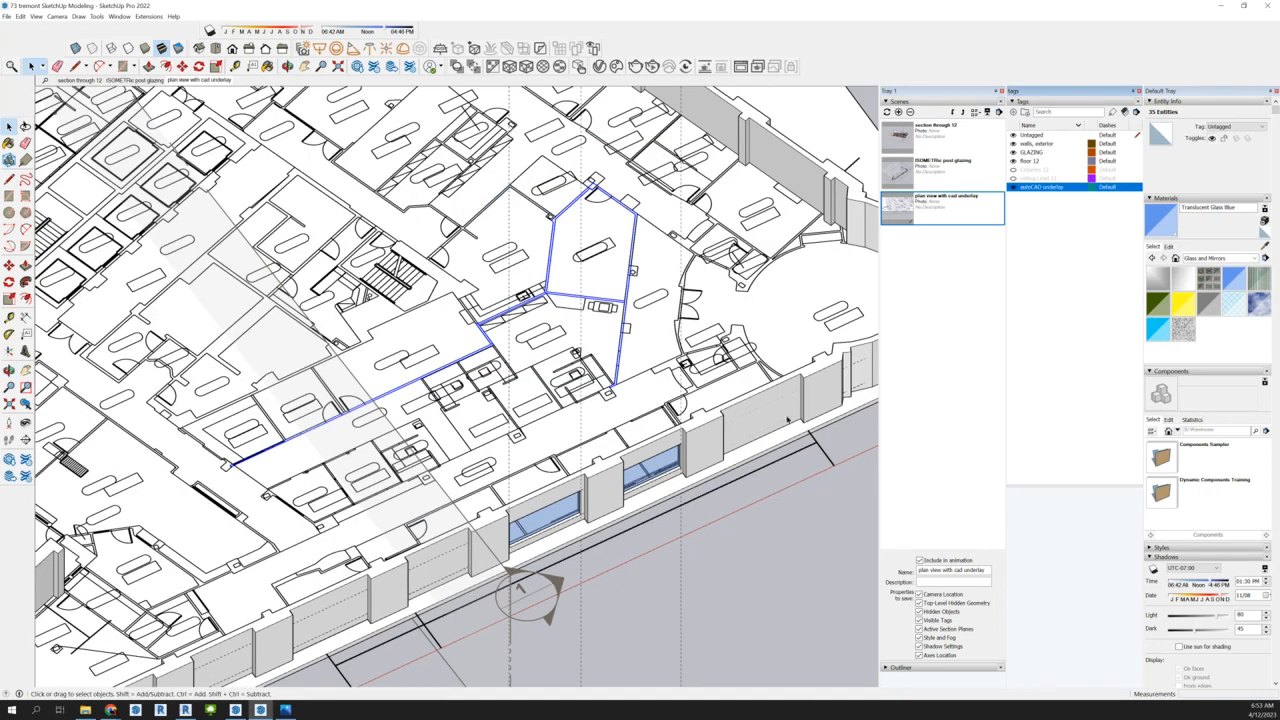
Draw the angled wall edge of the corridor's end room, about 11' 2" from the notched corner to the long traced wall's end
middle_click_drag(520, 590, 530, 615)
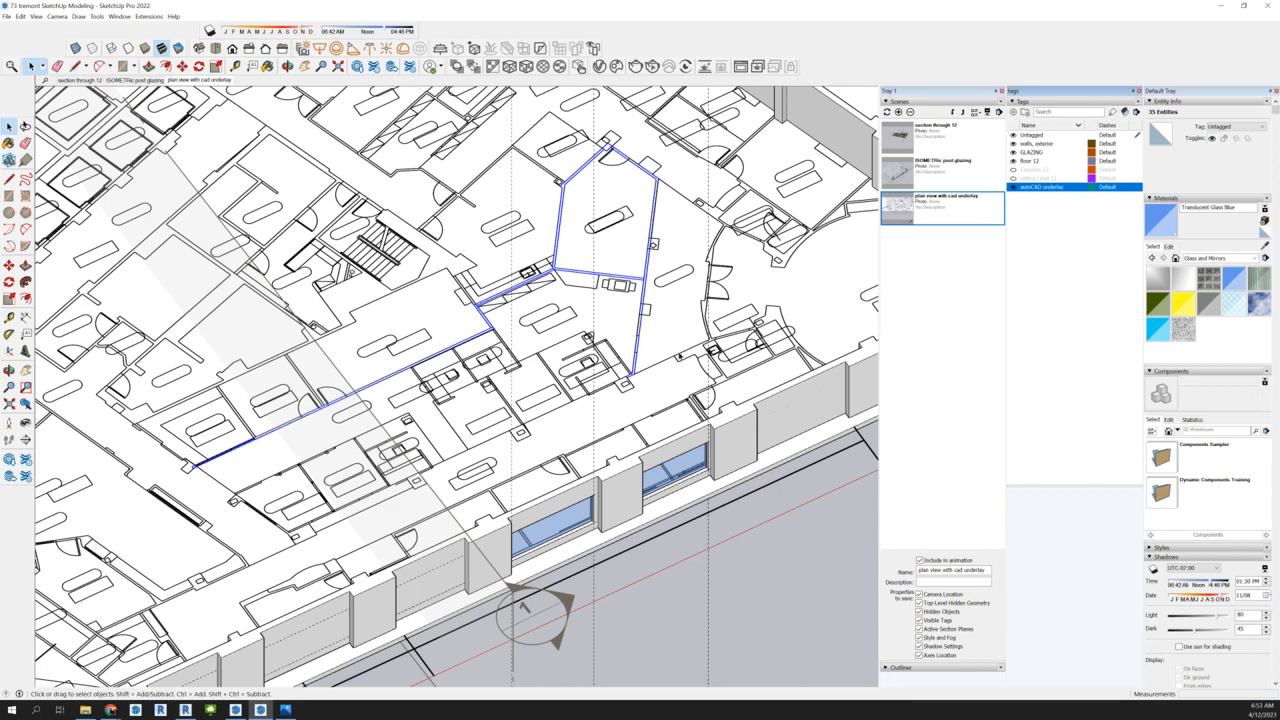
scroll(137, 473, "up", 6)
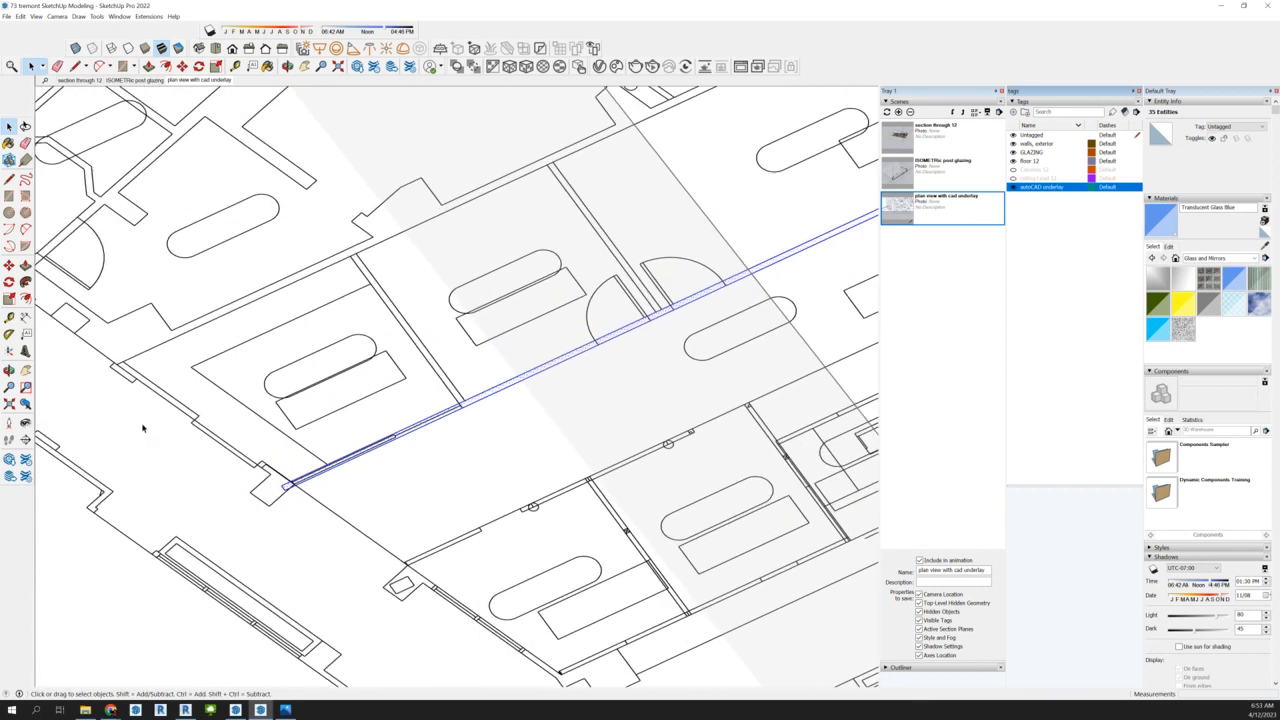
scroll(272, 502, "down", 2)
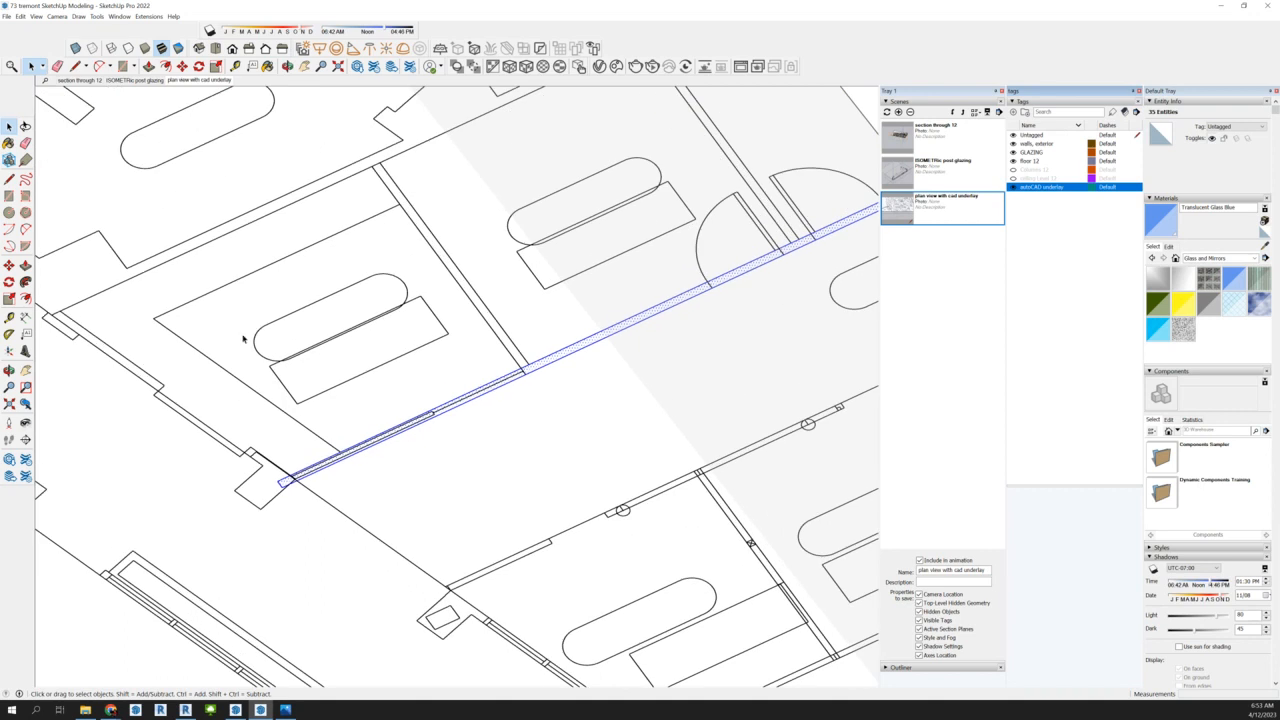
scroll(244, 438, "down", 2)
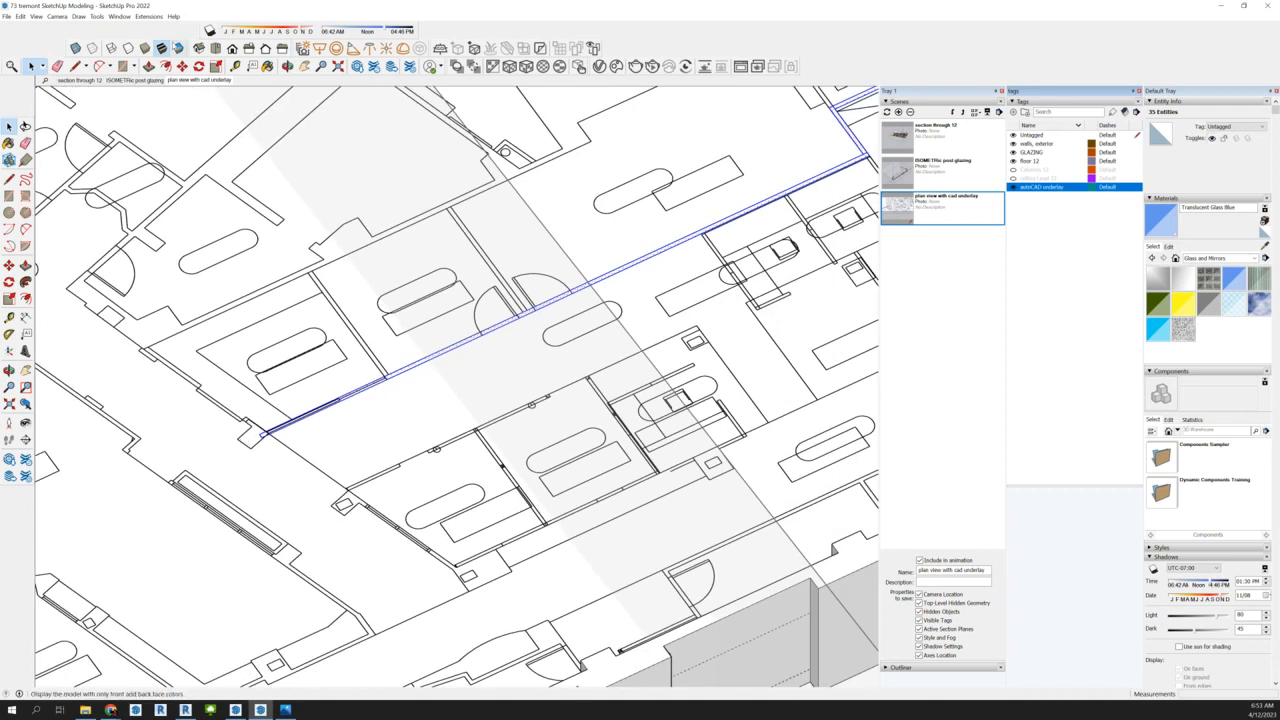
left_click(76, 66)
scroll(96, 270, "up", 3)
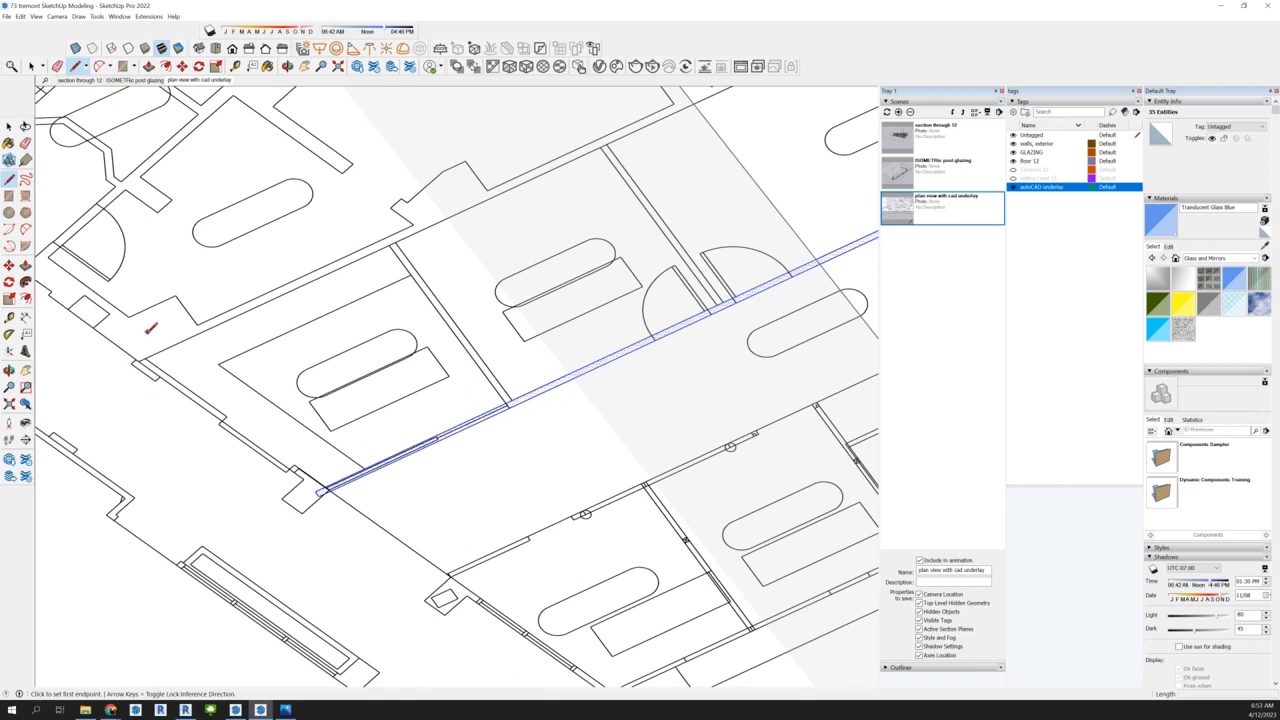
left_click(145, 358)
scroll(336, 484, "up", 6)
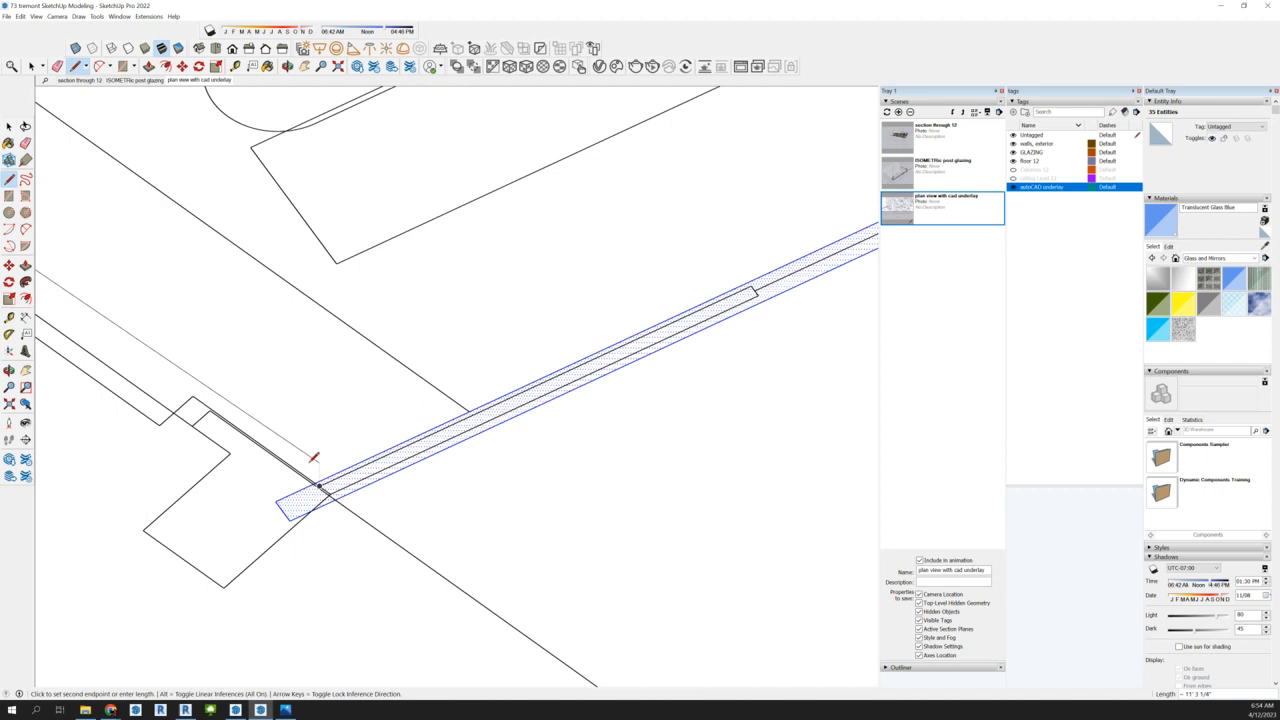
scroll(320, 481, "up", 3)
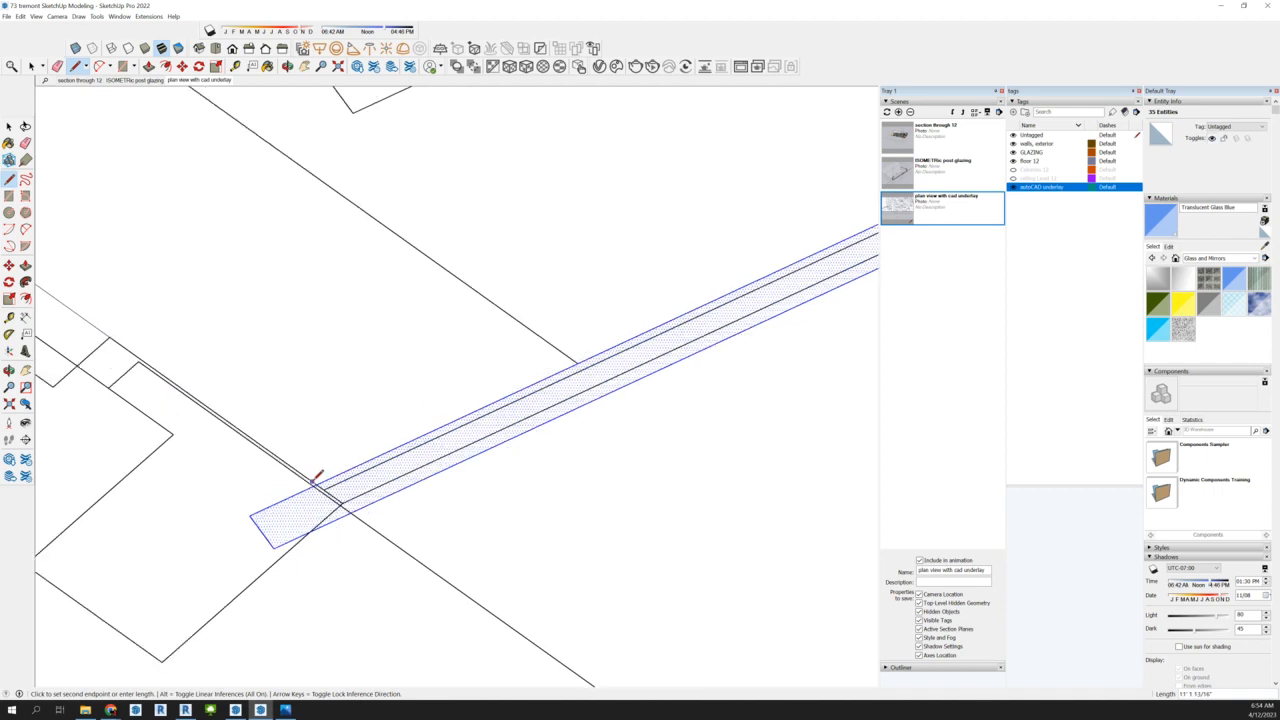
left_click(318, 484)
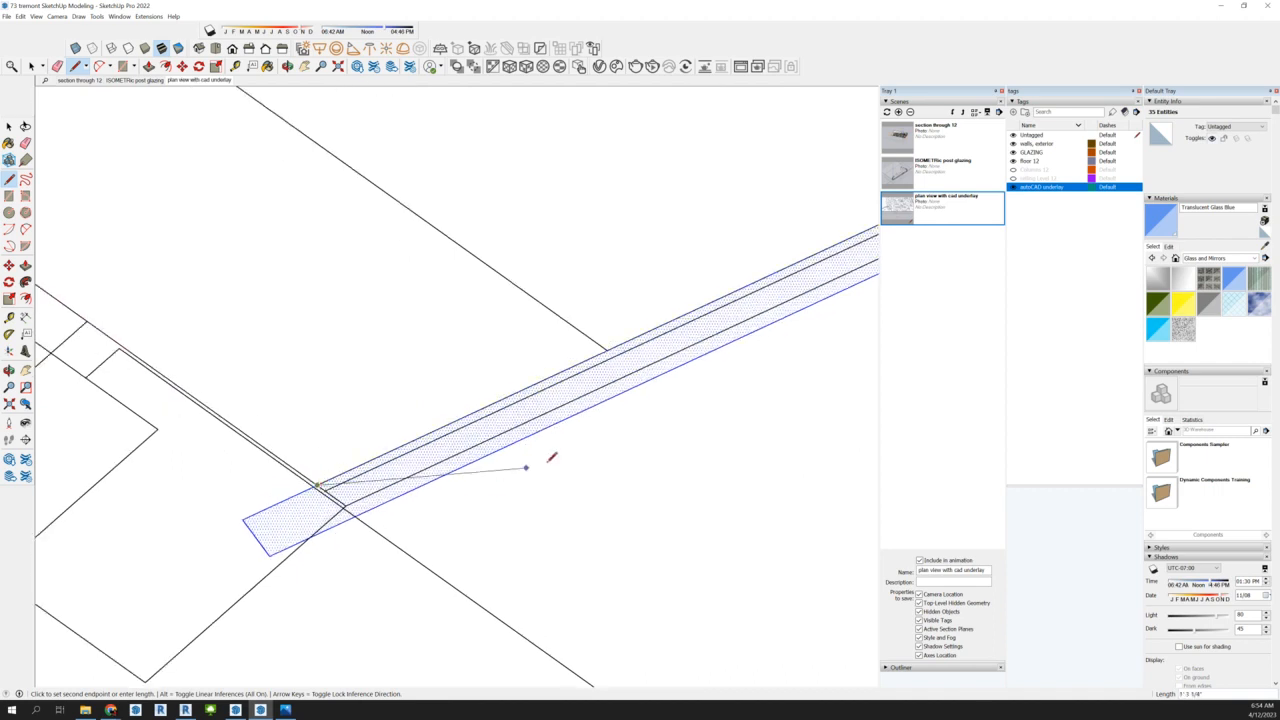
key("Escape")
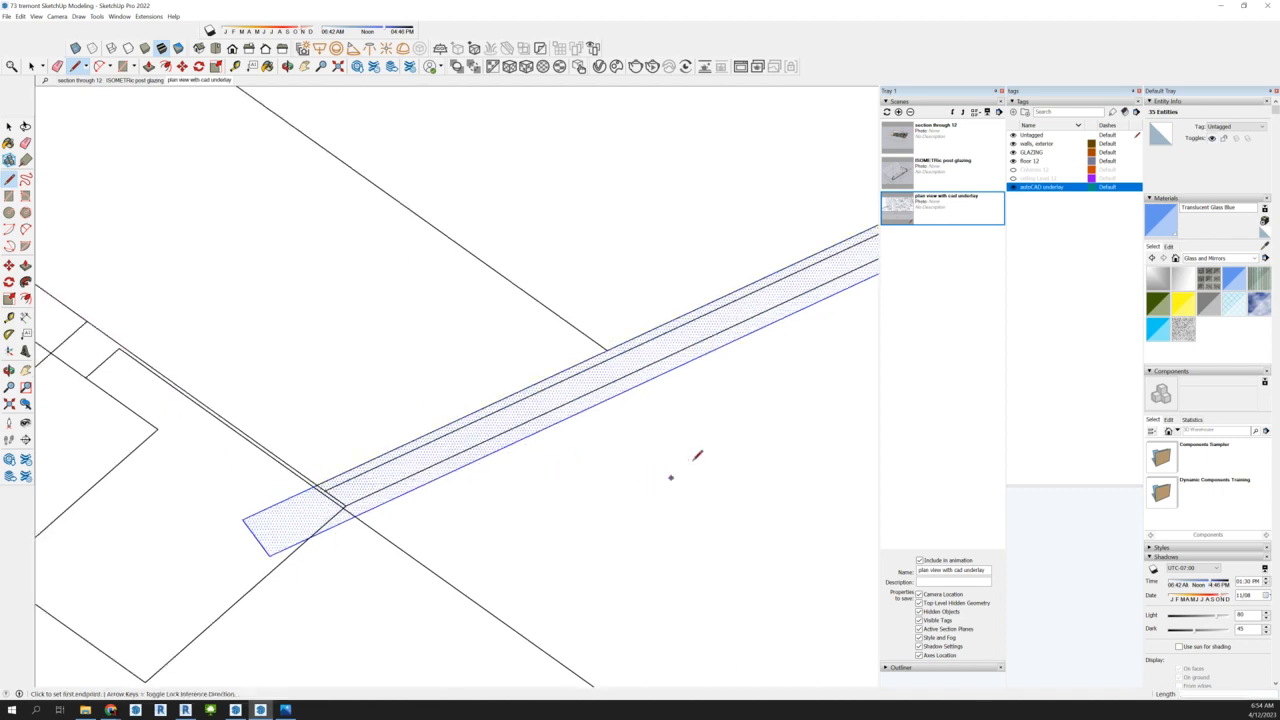
scroll(745, 510, "down", 4)
scroll(735, 497, "down", 3)
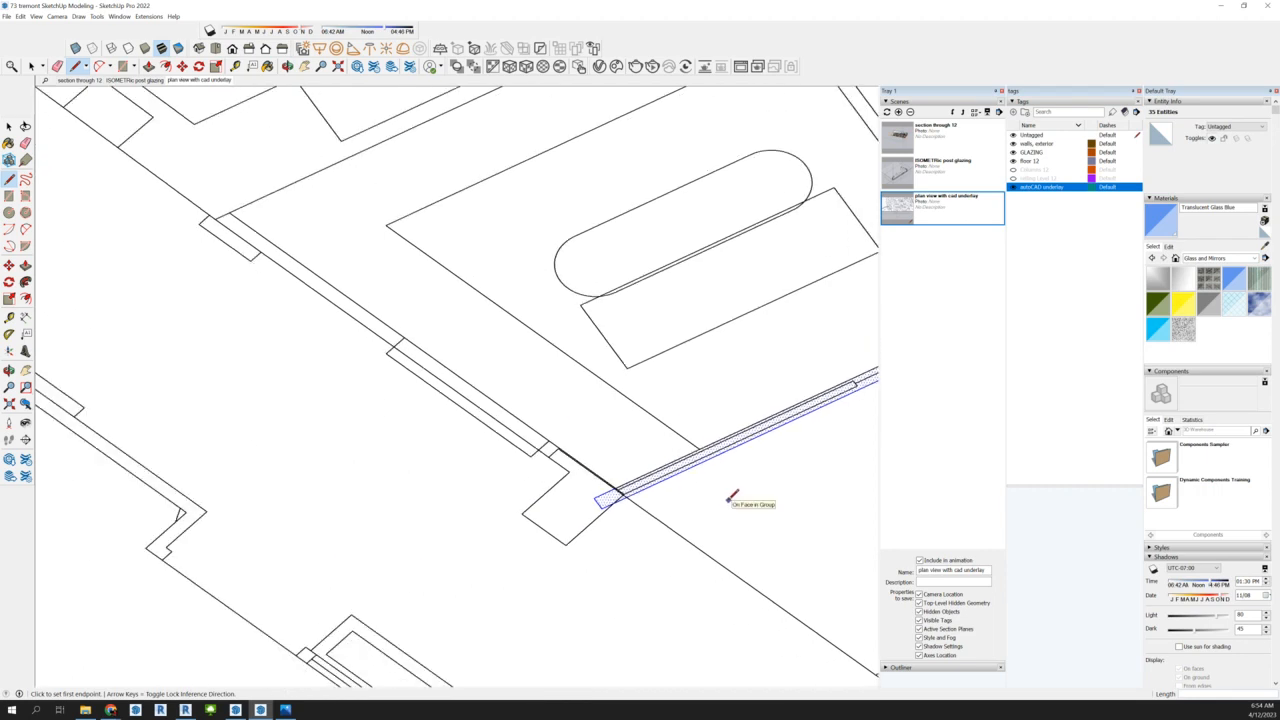
Draw the second edge of the angled corridor wall, about 11' 1" long, and select the enclosed face to check that it is closed
scroll(510, 420, "down", 1)
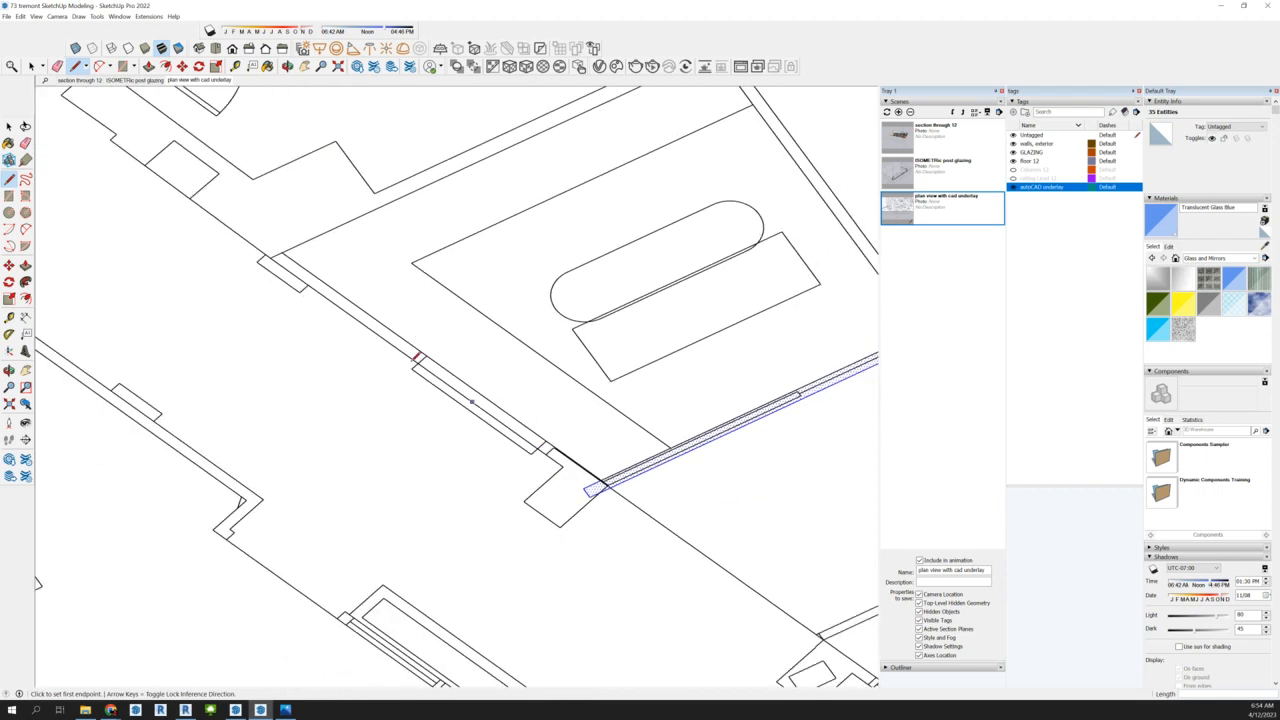
scroll(287, 258, "up", 2)
left_click(265, 262)
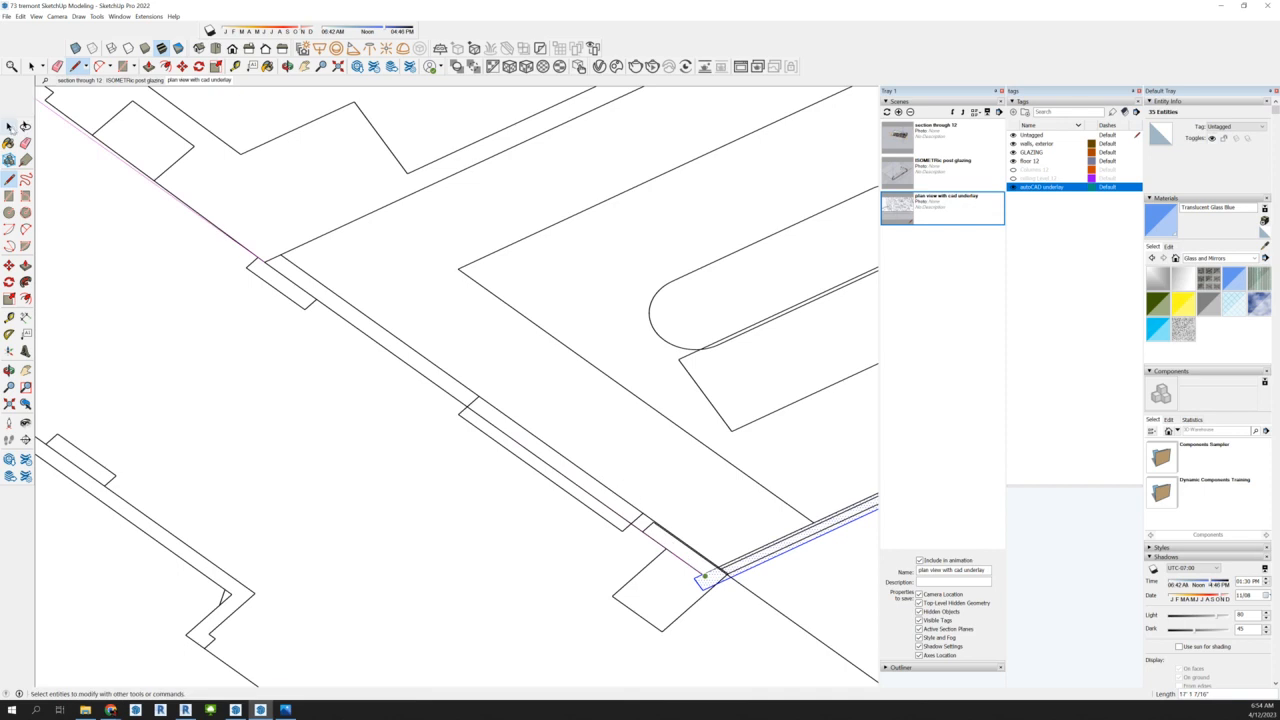
left_click(9, 126)
left_click(512, 437)
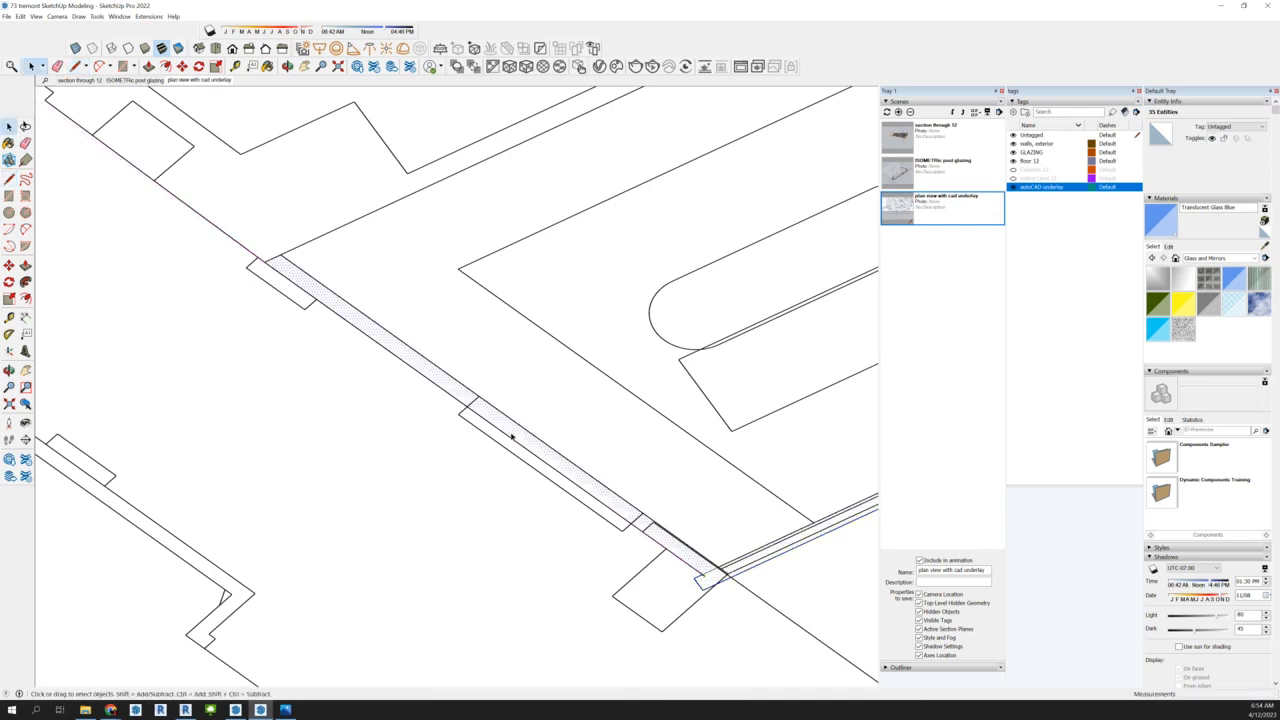
Check the closed angled wall footprint in the context of the whole floor plan
middle_click_drag(363, 243, 472, 380)
scroll(203, 368, "down", 2)
scroll(196, 407, "down", 2)
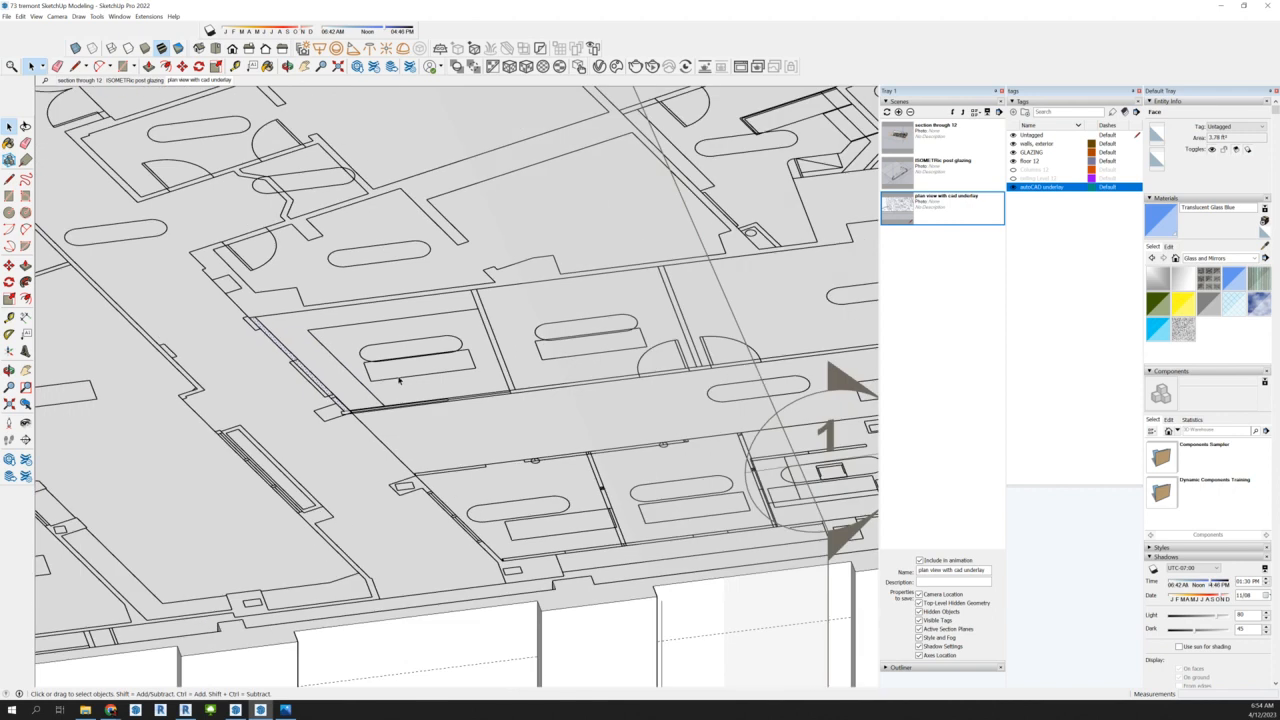
scroll(248, 438, "down", 2)
middle_click_drag(482, 453, 574, 506)
scroll(440, 482, "down", 3)
middle_click_drag(490, 490, 595, 656)
scroll(745, 490, "down", 2)
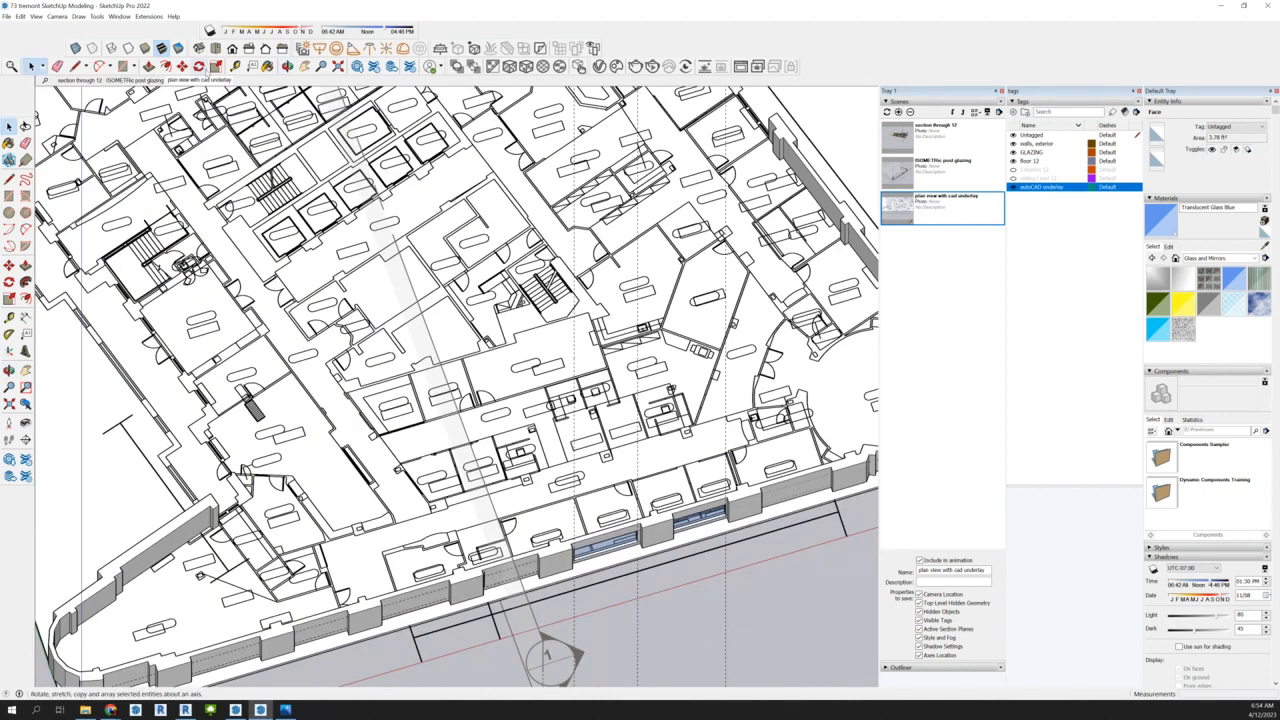
In a plan view, trace the corridor-side wall of the two adjoining facade offices with a rectangle about 28' long
left_click(215, 48)
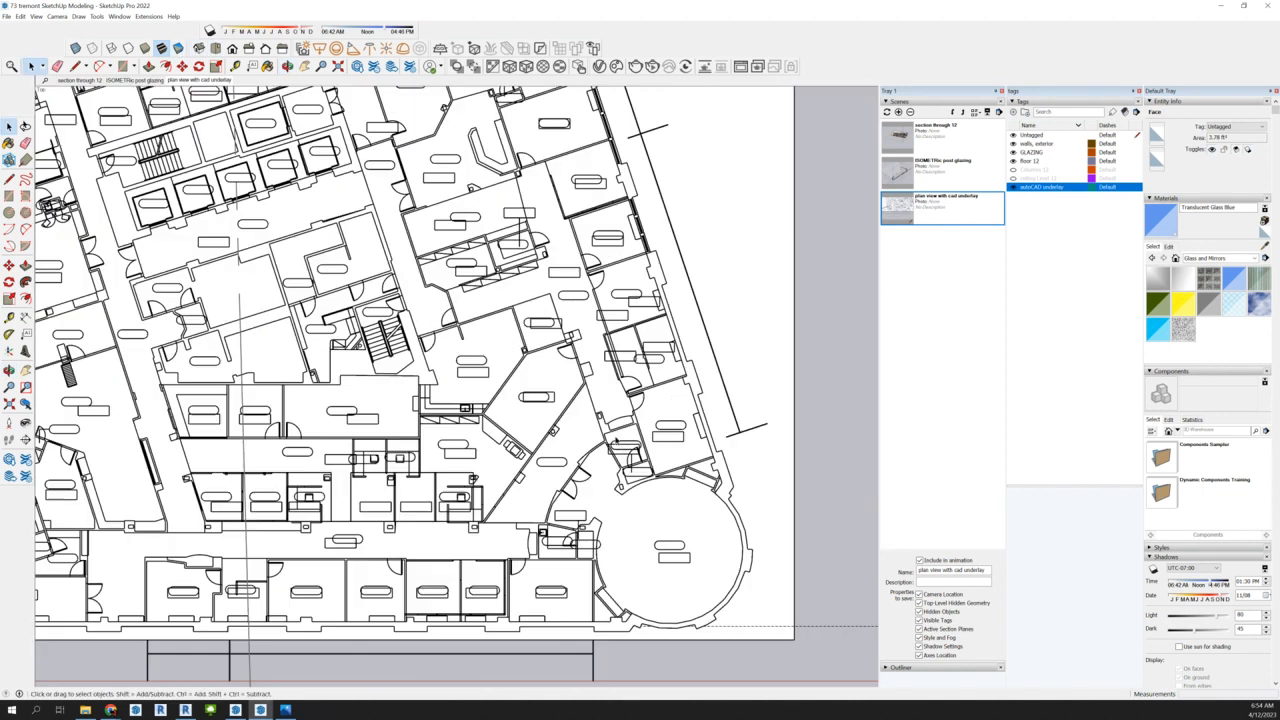
scroll(854, 392, "down", 4)
scroll(514, 645, "up", 4)
scroll(583, 514, "up", 5)
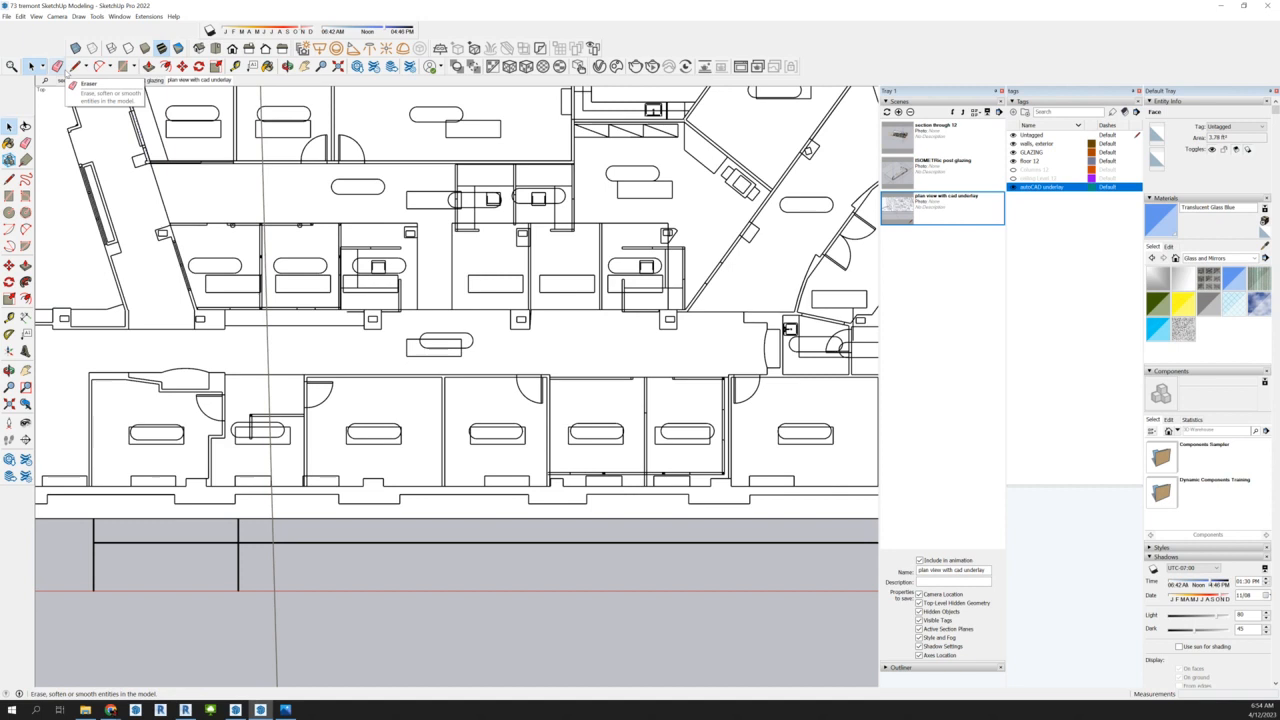
left_click(123, 66)
scroll(327, 372, "up", 2)
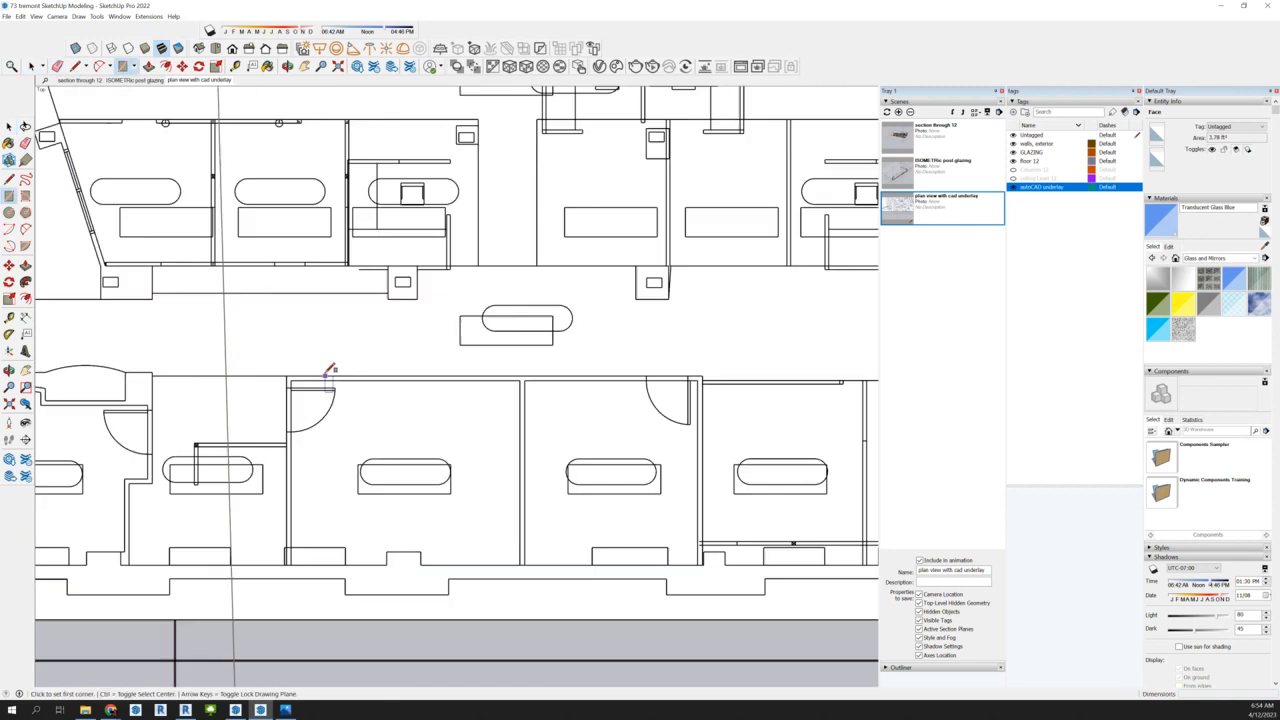
scroll(327, 372, "up", 1)
left_click(288, 378)
scroll(285, 365, "down", 1)
scroll(285, 365, "down", 1)
scroll(531, 371, "up", 2)
left_click(603, 370)
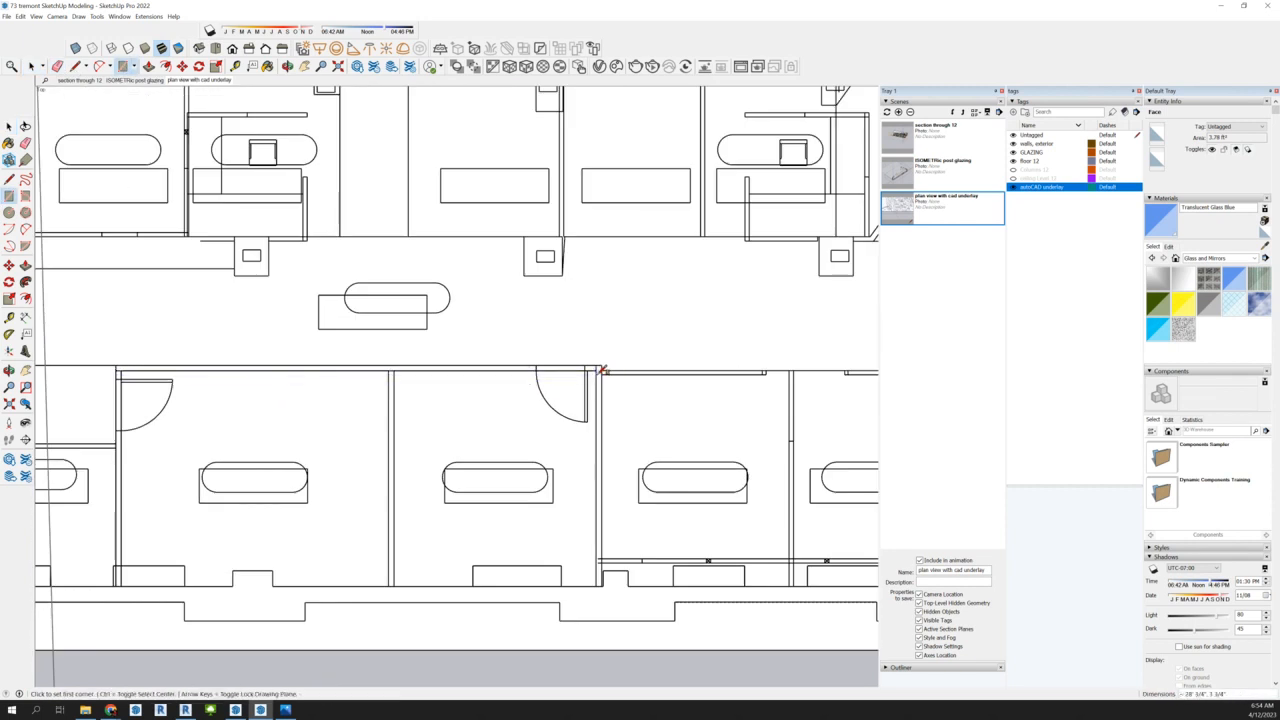
left_click(602, 366)
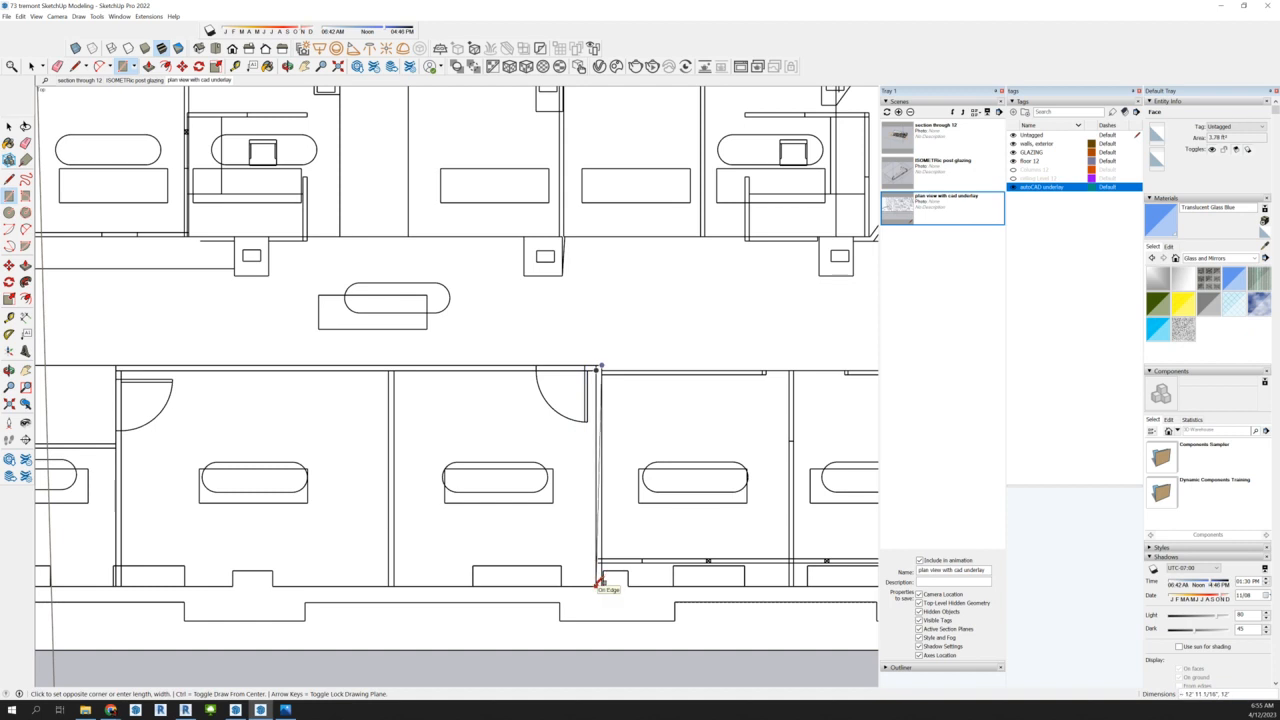
scroll(480, 308, "down", 2)
middle_click_drag(551, 381, 693, 78)
middle_click_drag(366, 486, 668, 288)
scroll(661, 302, "down", 1)
key("Escape")
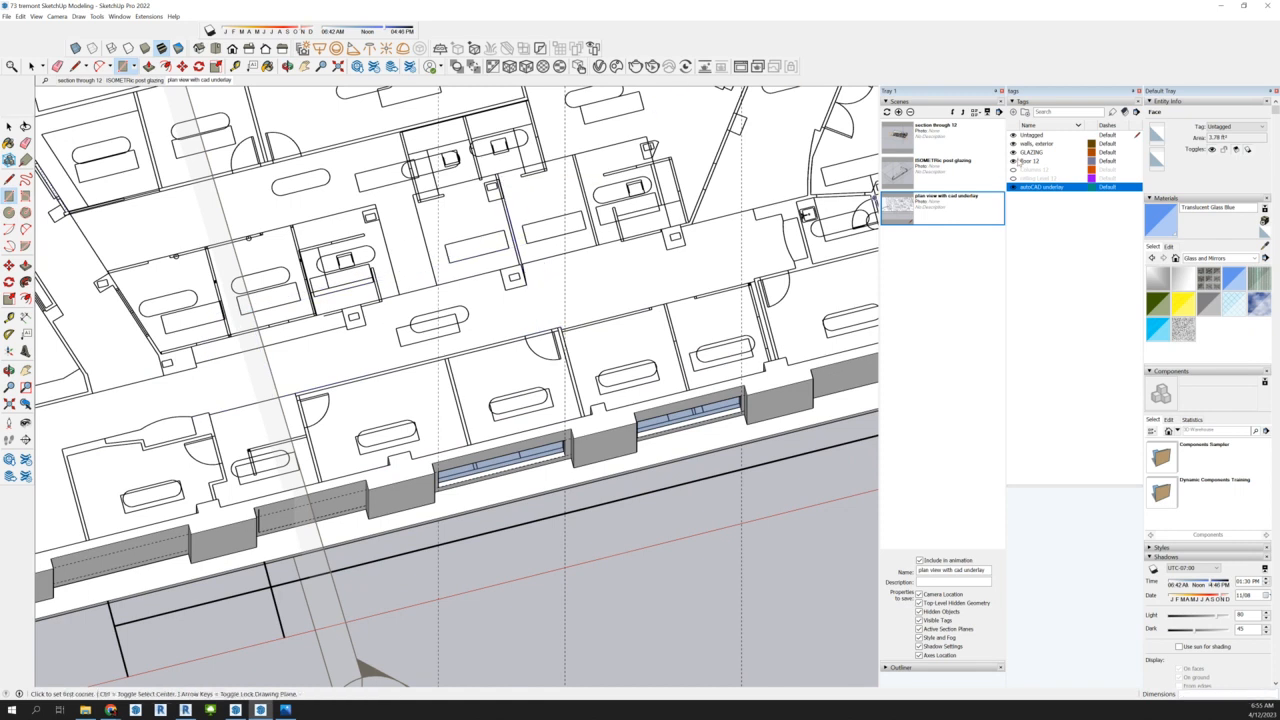
Hide the exterior walls tag, and turn the autoCAD underlay tag off and back on to check the traced footprints
left_click(1013, 143)
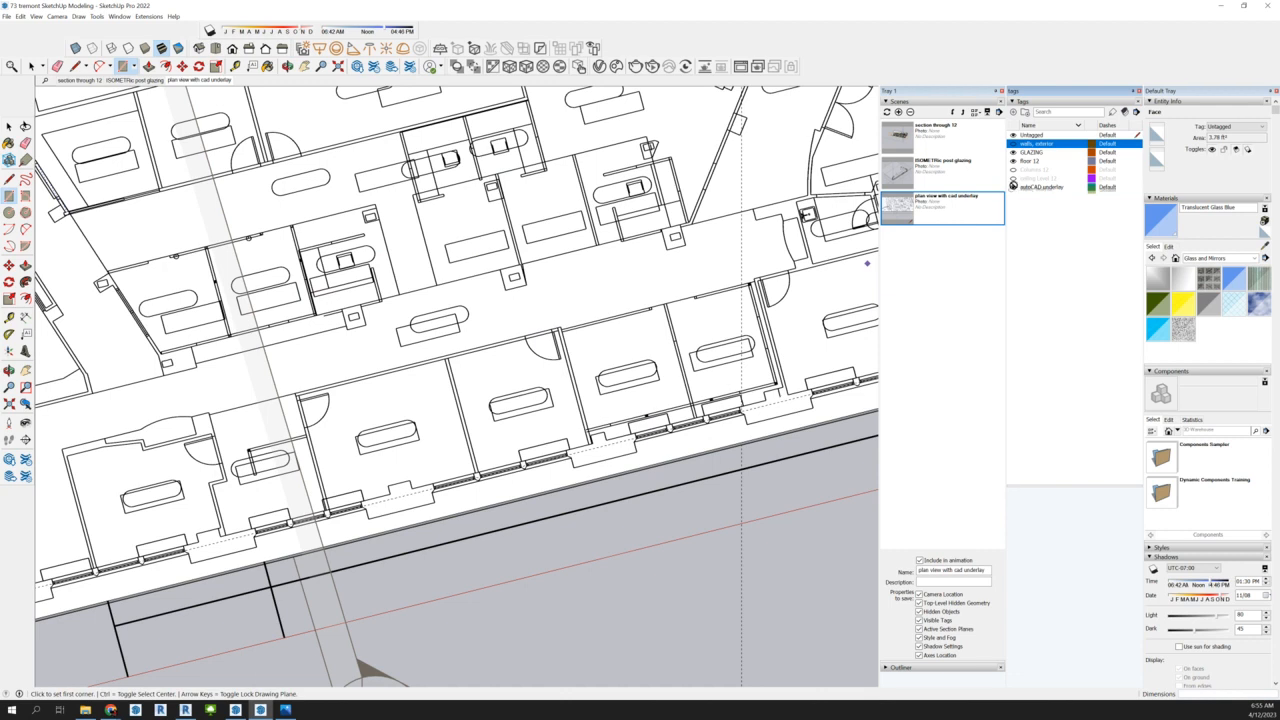
left_click(1013, 187)
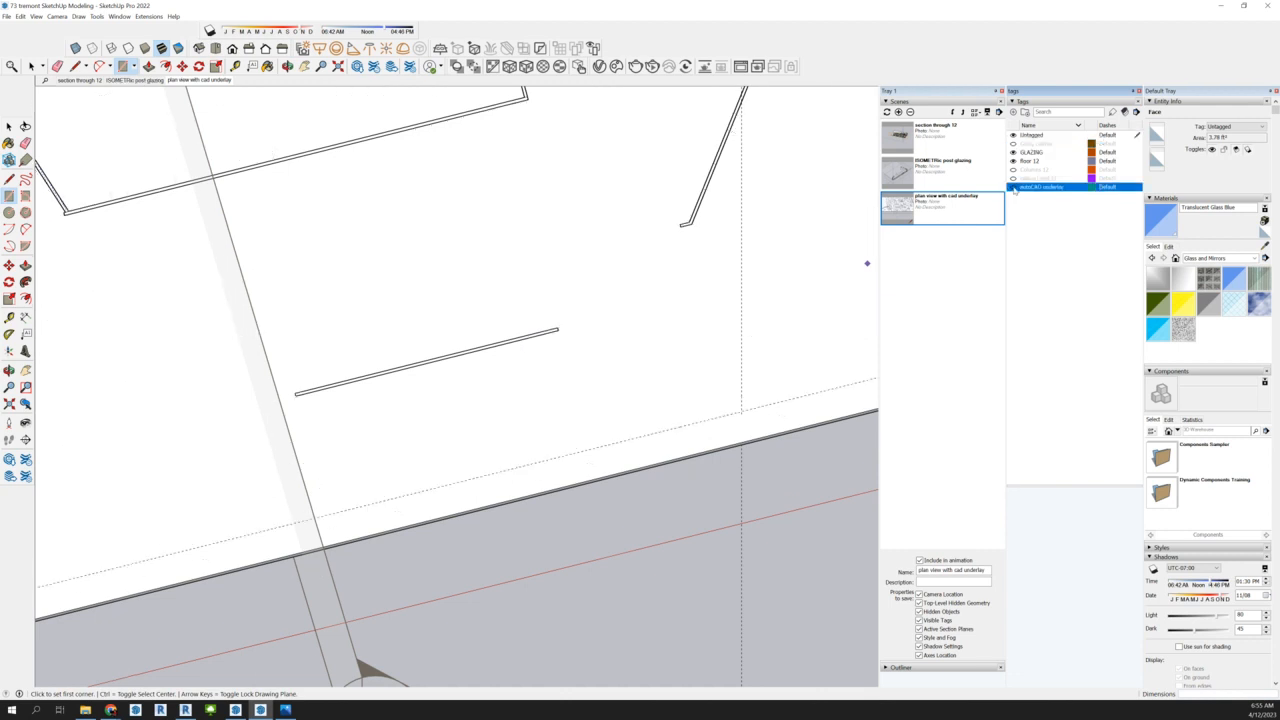
scroll(666, 429, "up", 5)
middle_click_drag(592, 474, 755, 652)
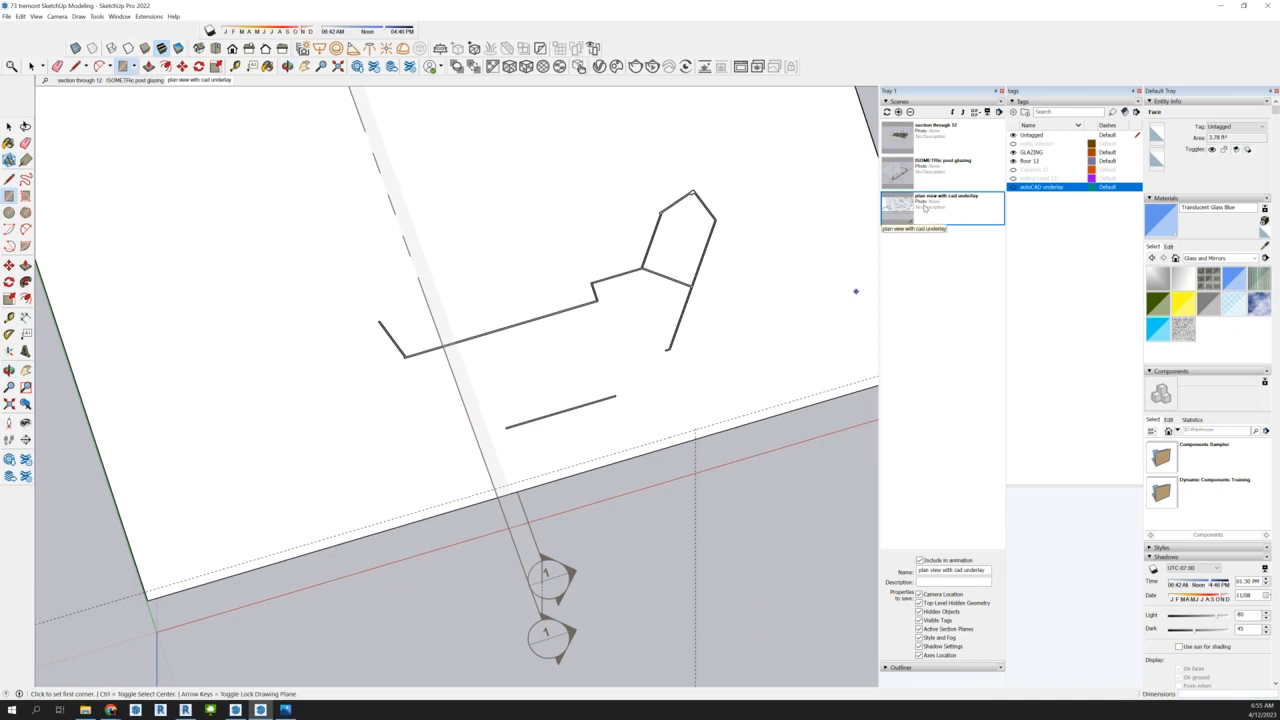
left_click(1013, 187)
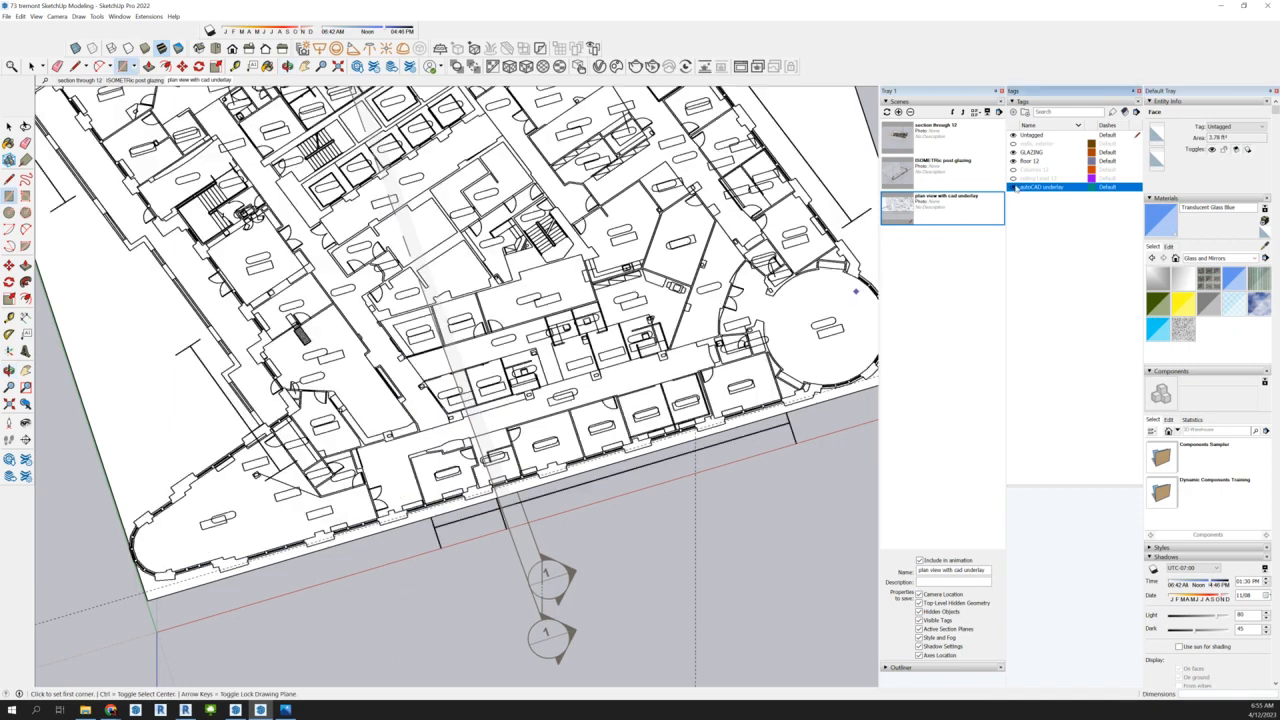
Trace the partition beside the office door with a rectangle about 13' long, from the corridor wall's end to the facade
scroll(636, 428, "up", 3)
scroll(636, 428, "up", 4)
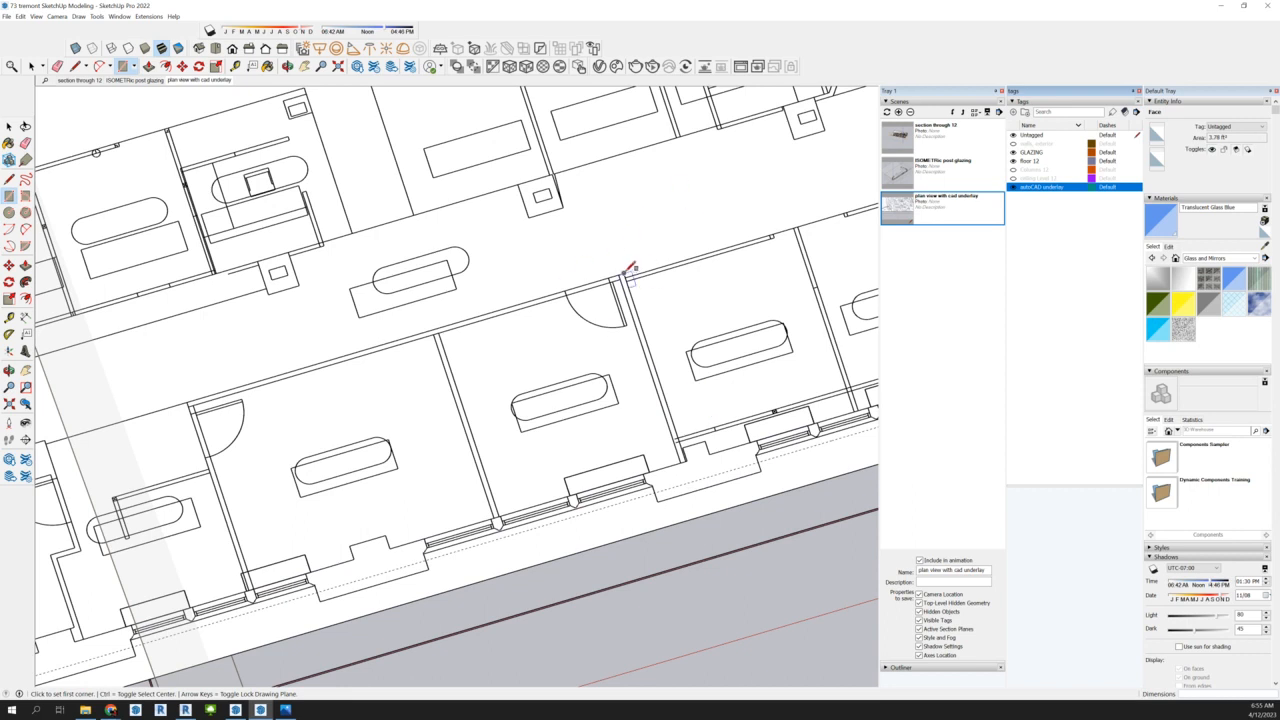
left_click(628, 271)
scroll(684, 458, "up", 3)
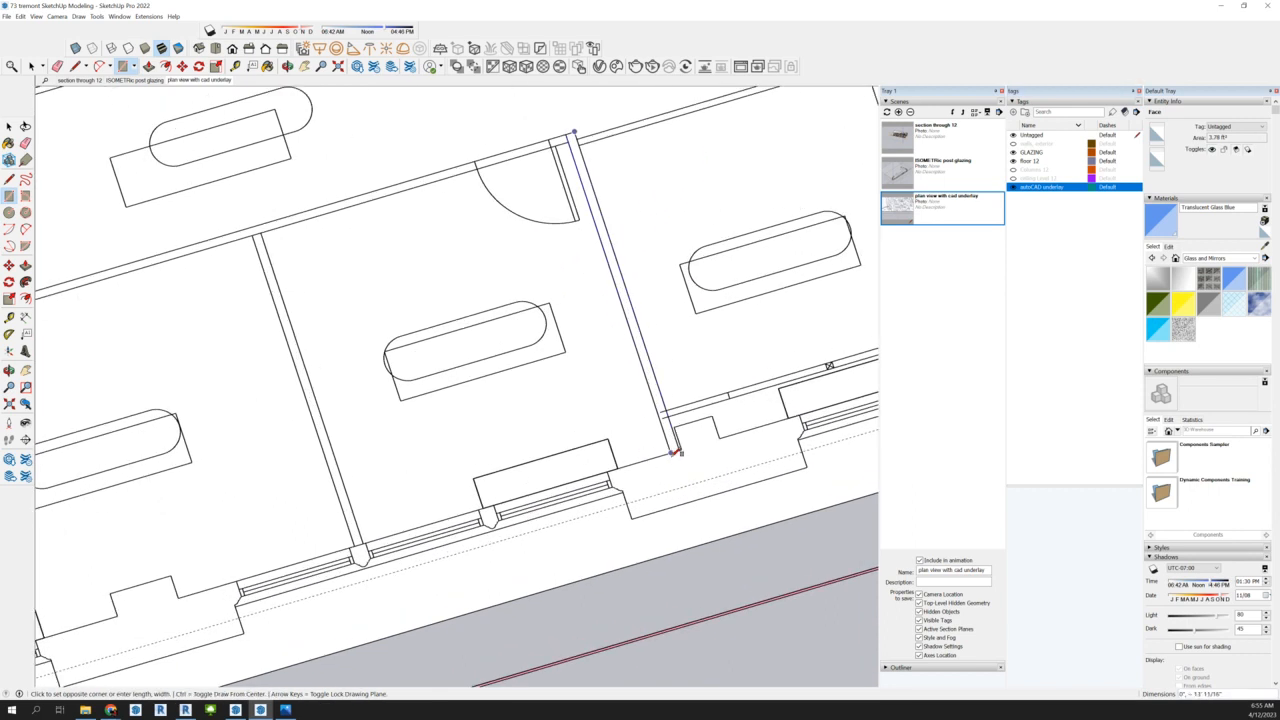
left_click(676, 452)
Trace the partition at the opposite end of the same corridor wall with a rectangle reaching down to the facade
scroll(729, 351, "down", 5)
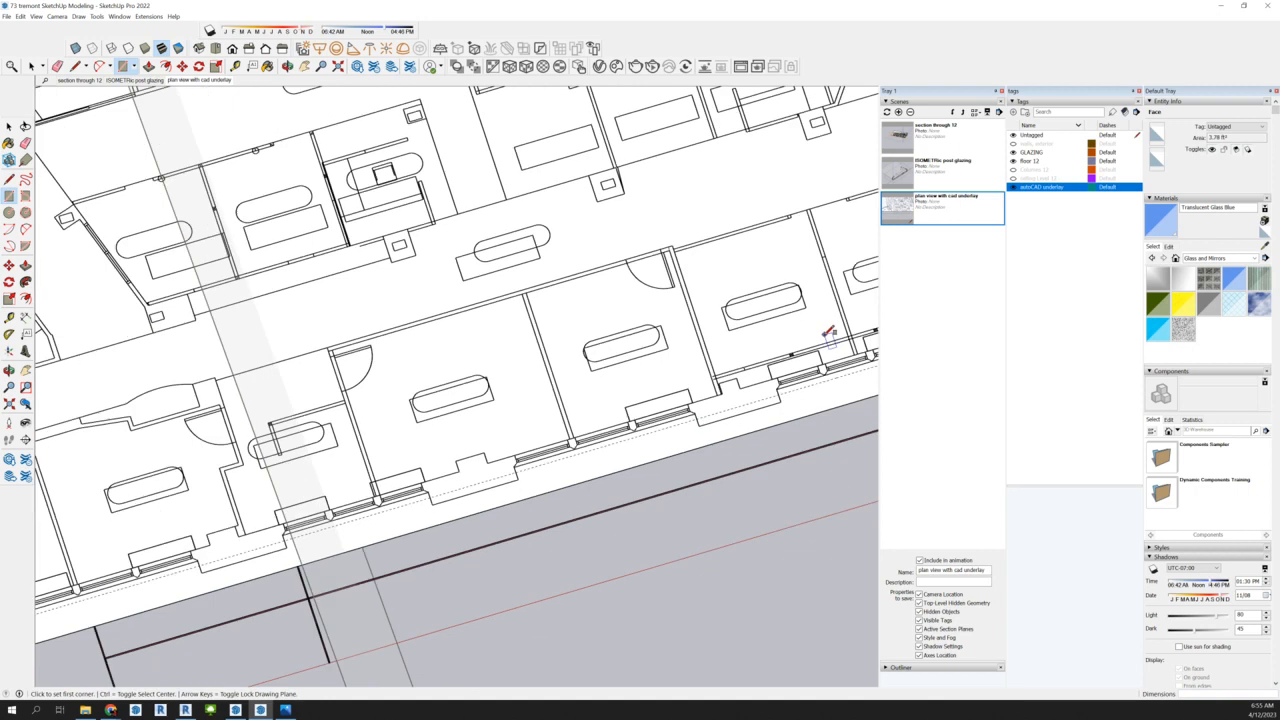
scroll(828, 333, "down", 2)
scroll(453, 347, "up", 2)
scroll(453, 347, "up", 1)
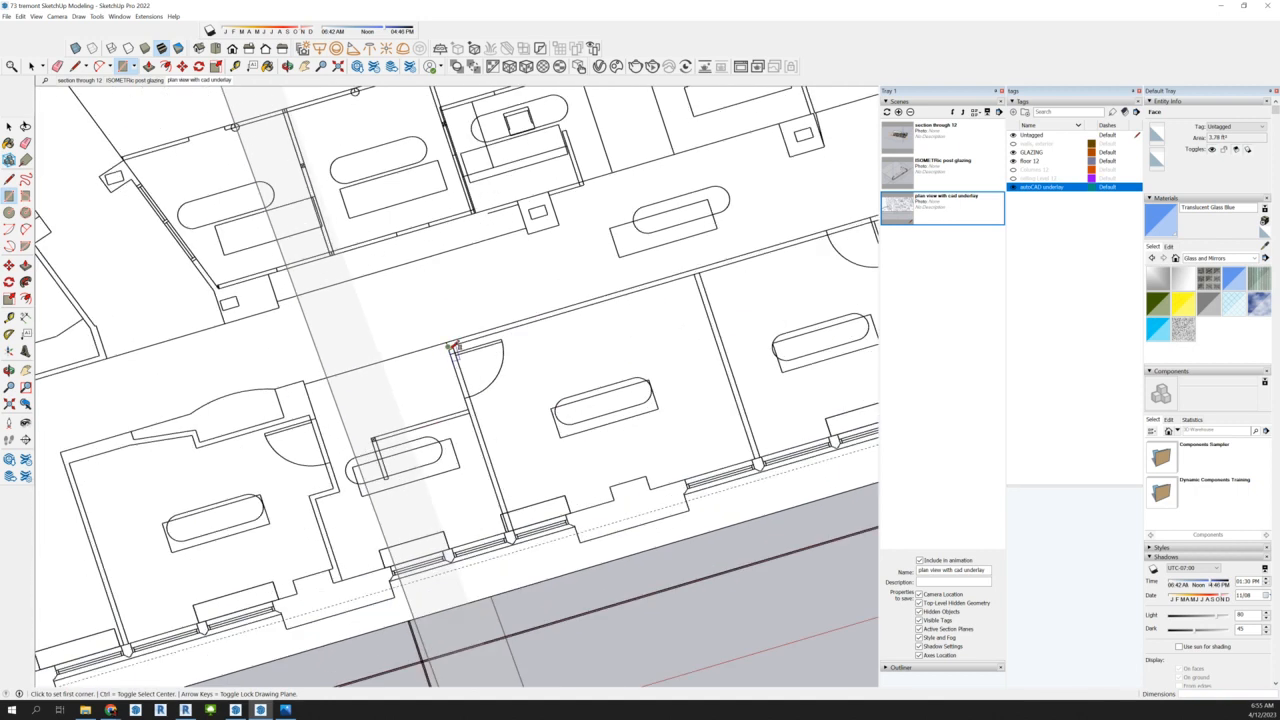
left_click(449, 344)
left_click(518, 548)
Hide the autoCAD underlay tag to examine the traced office walls on their own, and show it again
left_click(1012, 189)
scroll(323, 349, "down", 2)
scroll(358, 388, "up", 1)
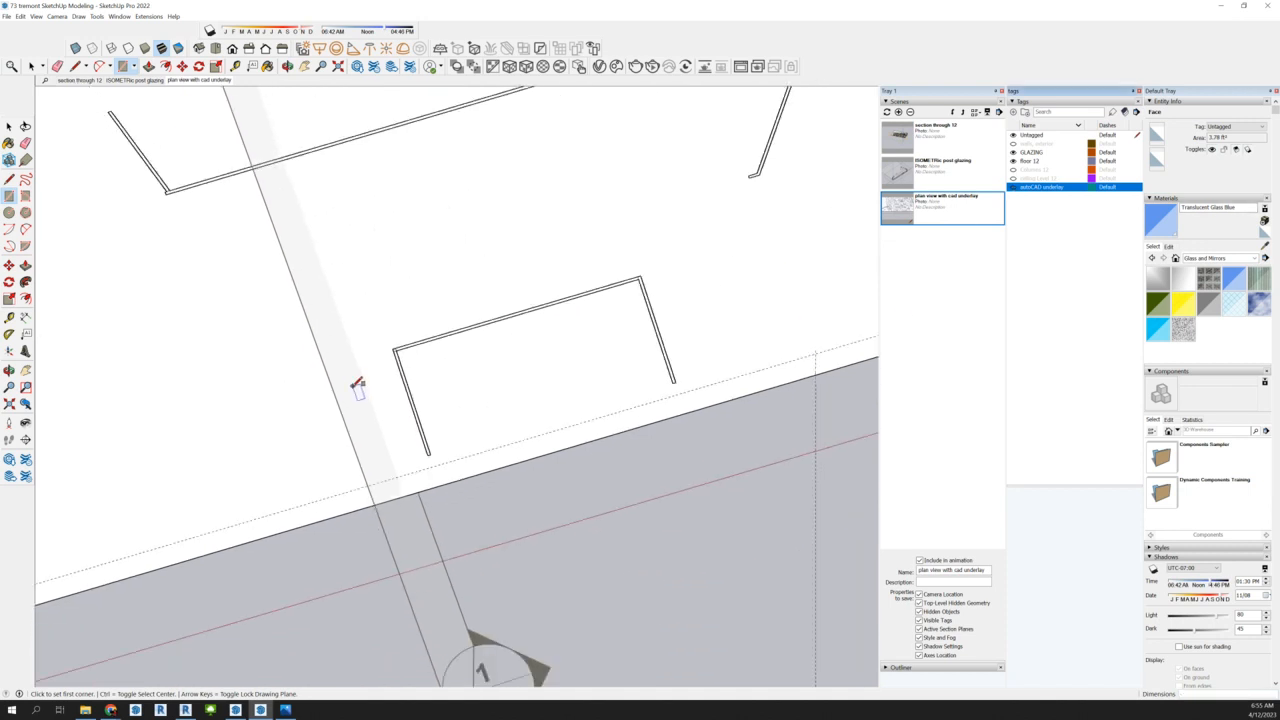
scroll(704, 530, "down", 2)
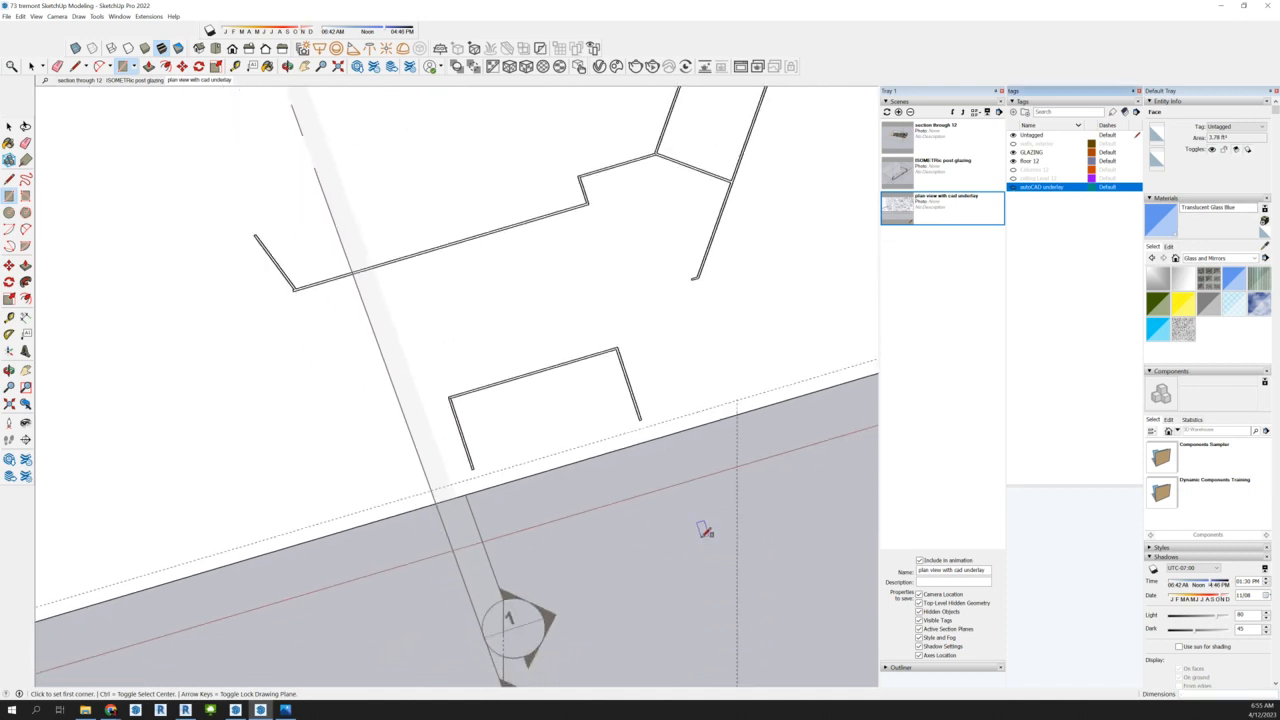
scroll(704, 530, "down", 2)
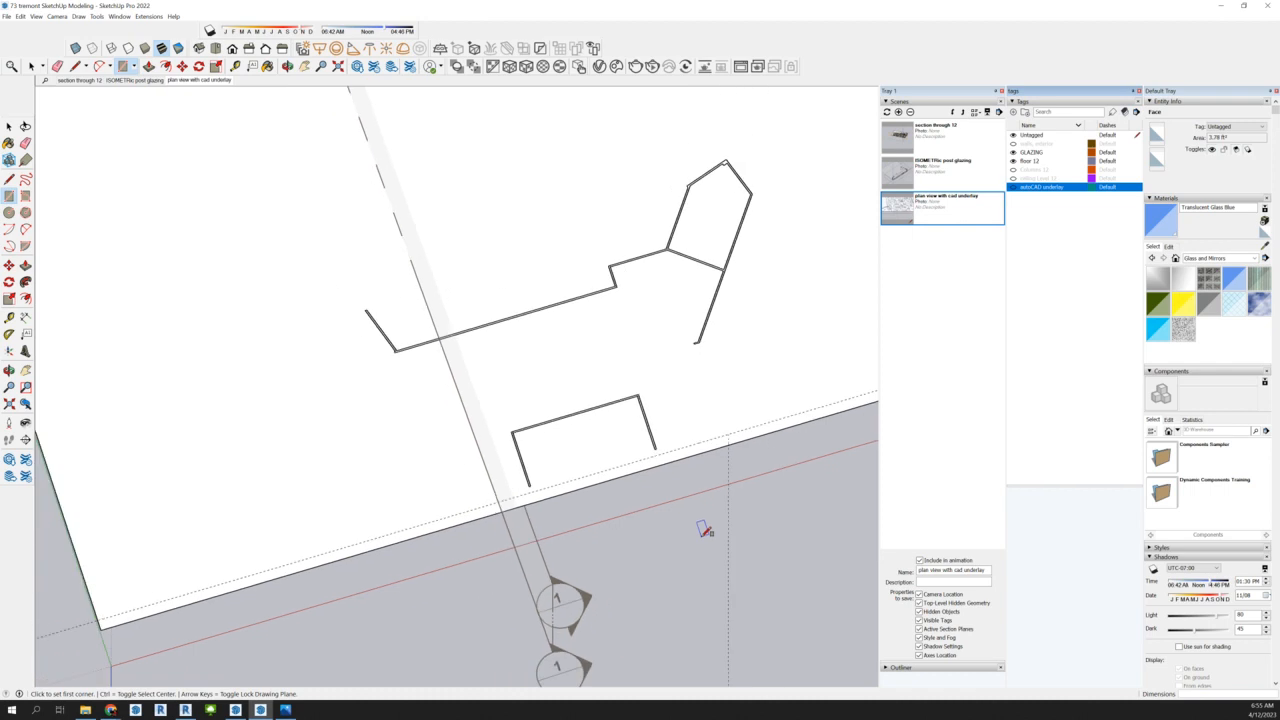
scroll(412, 290, "up", 1)
scroll(432, 288, "up", 1)
scroll(598, 312, "up", 1)
scroll(606, 307, "down", 2)
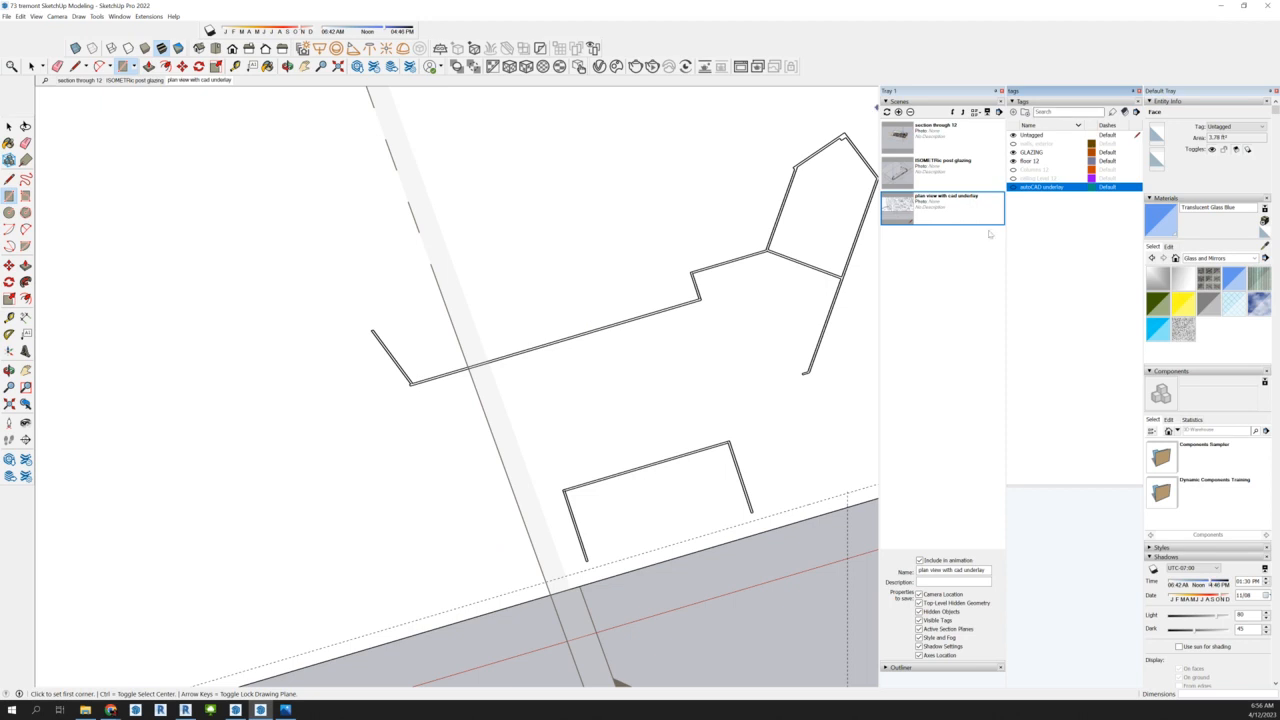
left_click(1013, 187)
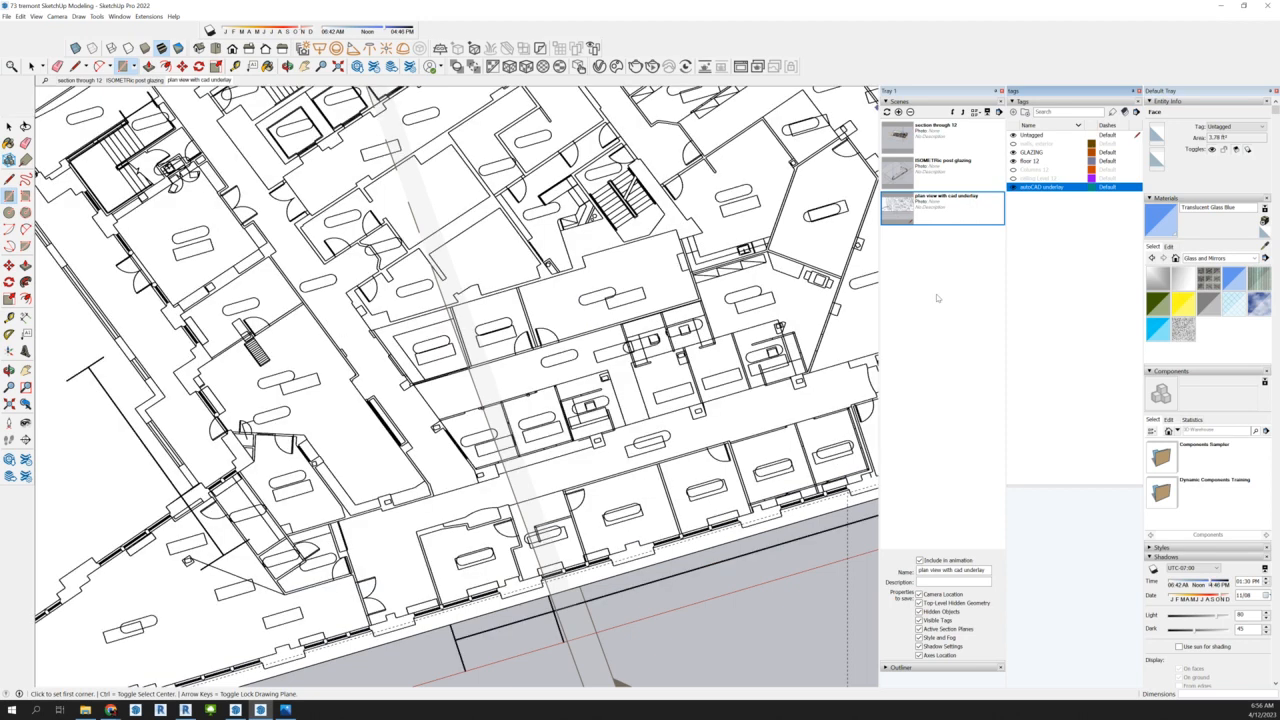
Trace the wall beside the next office's door with a rectangle about 7' 5" long, from the corridor to the jog
scroll(816, 402, "down", 2)
scroll(618, 470, "up", 2)
scroll(620, 467, "up", 3)
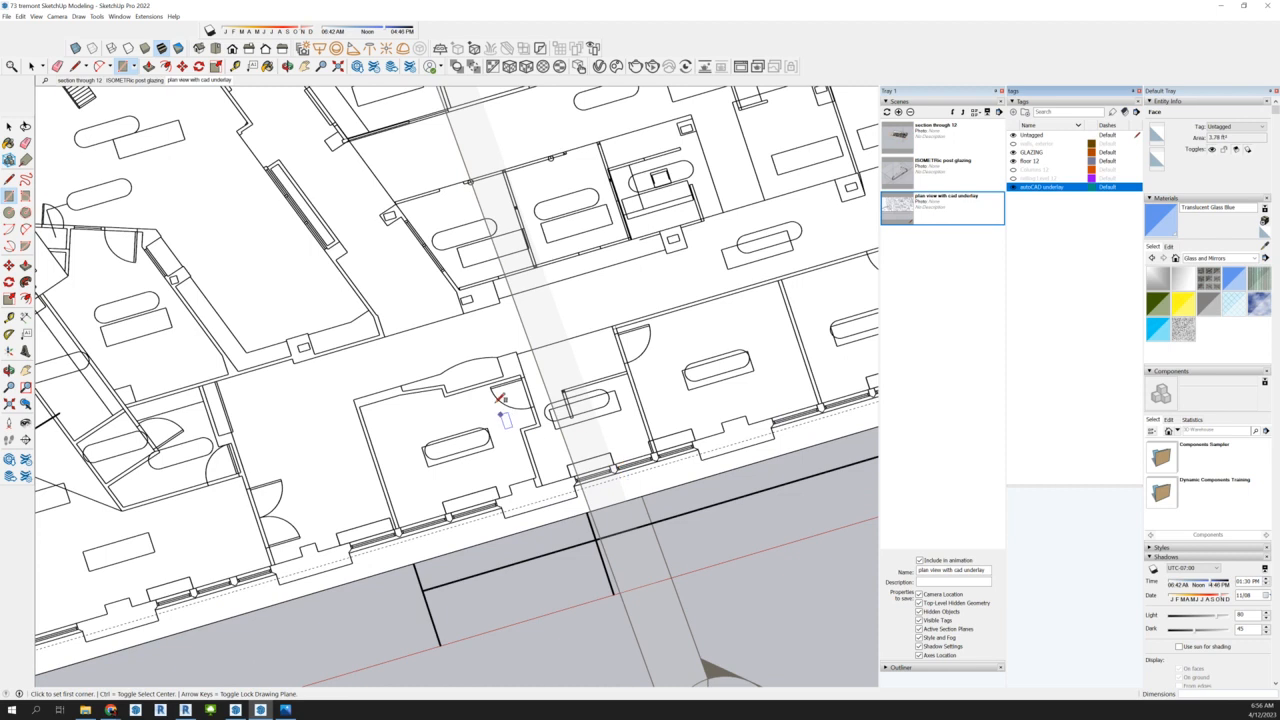
left_click(522, 350)
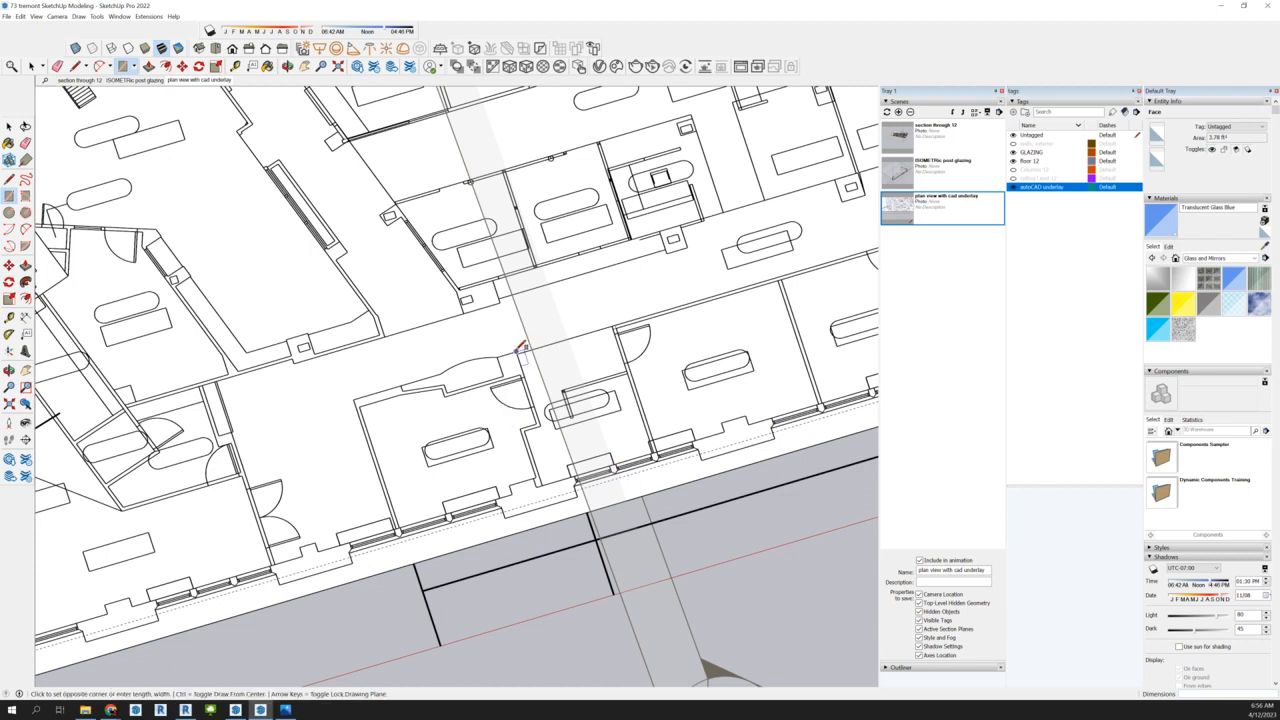
scroll(540, 428, "up", 2)
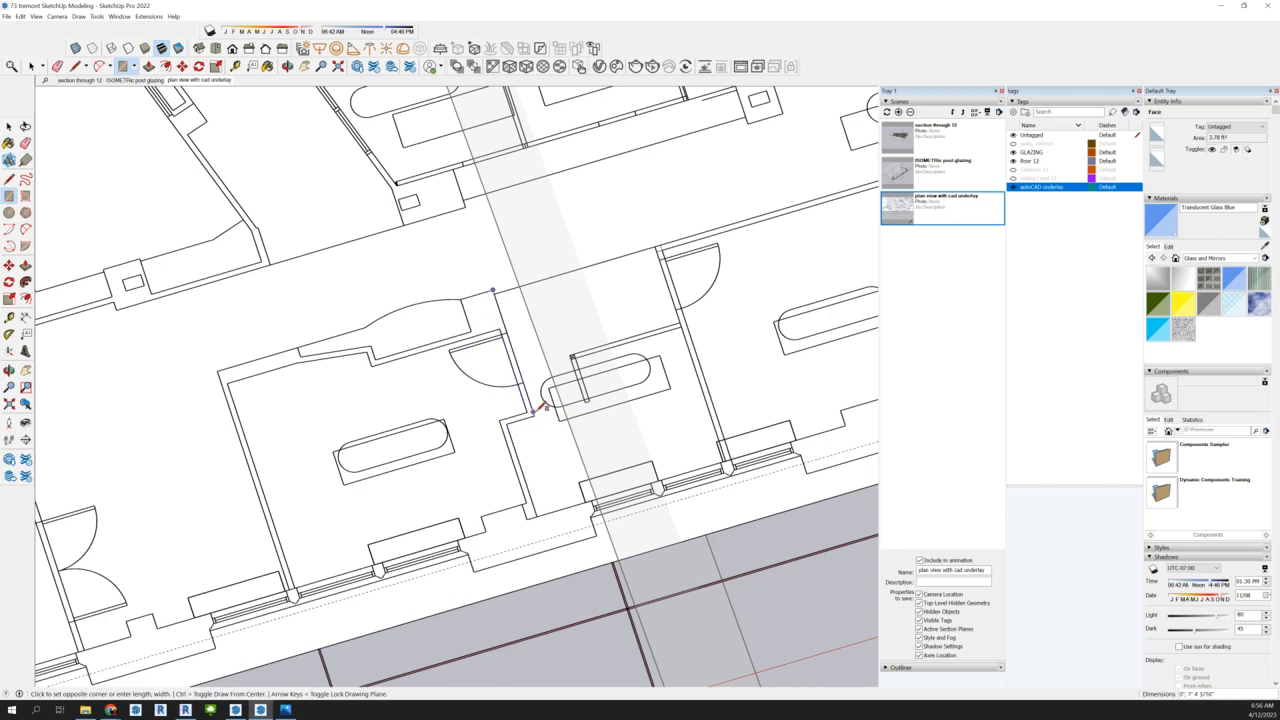
left_click(535, 410)
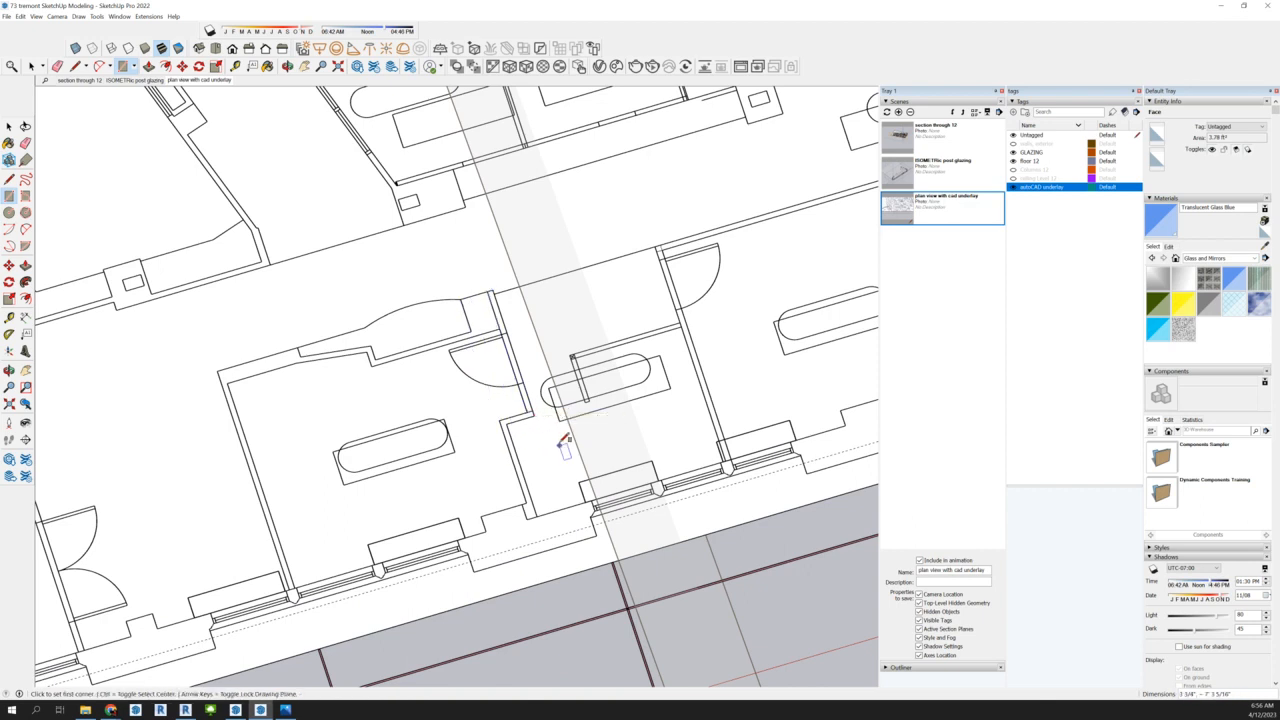
Trace the short wall jog, about 1' 10" long, and the offset wall continuing from it to the facade
left_click(534, 415)
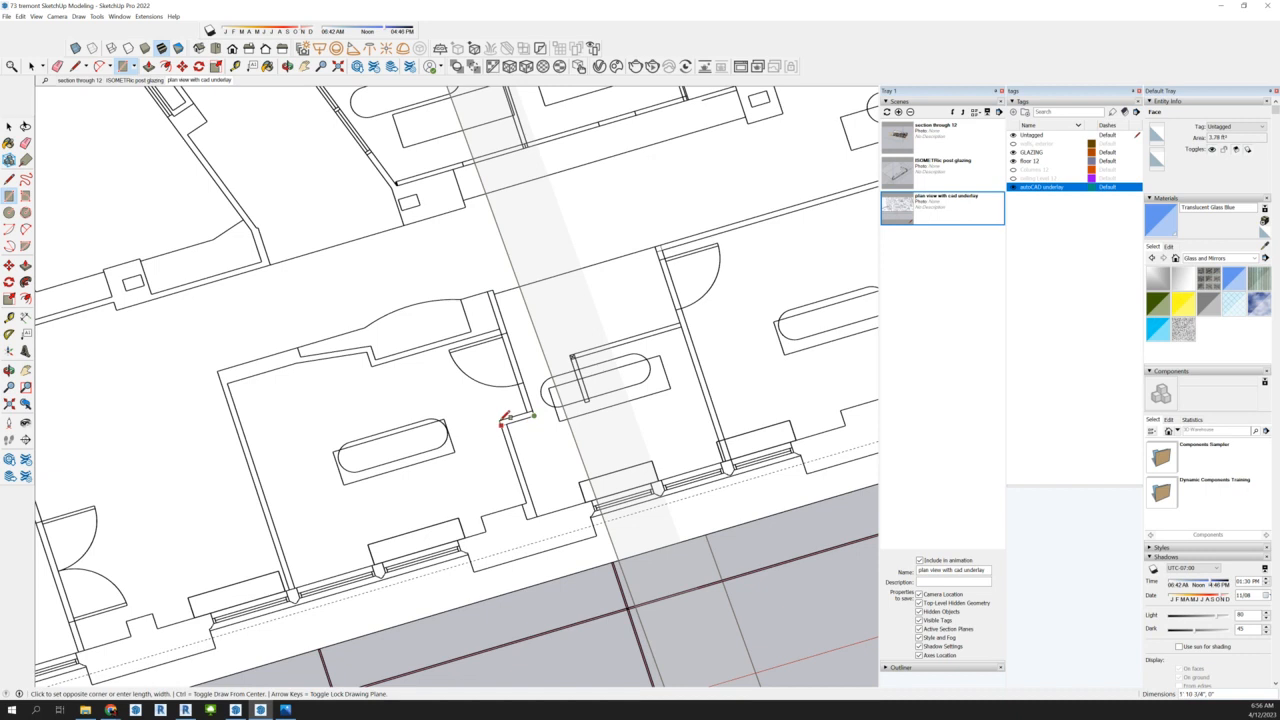
scroll(506, 420, "up", 2)
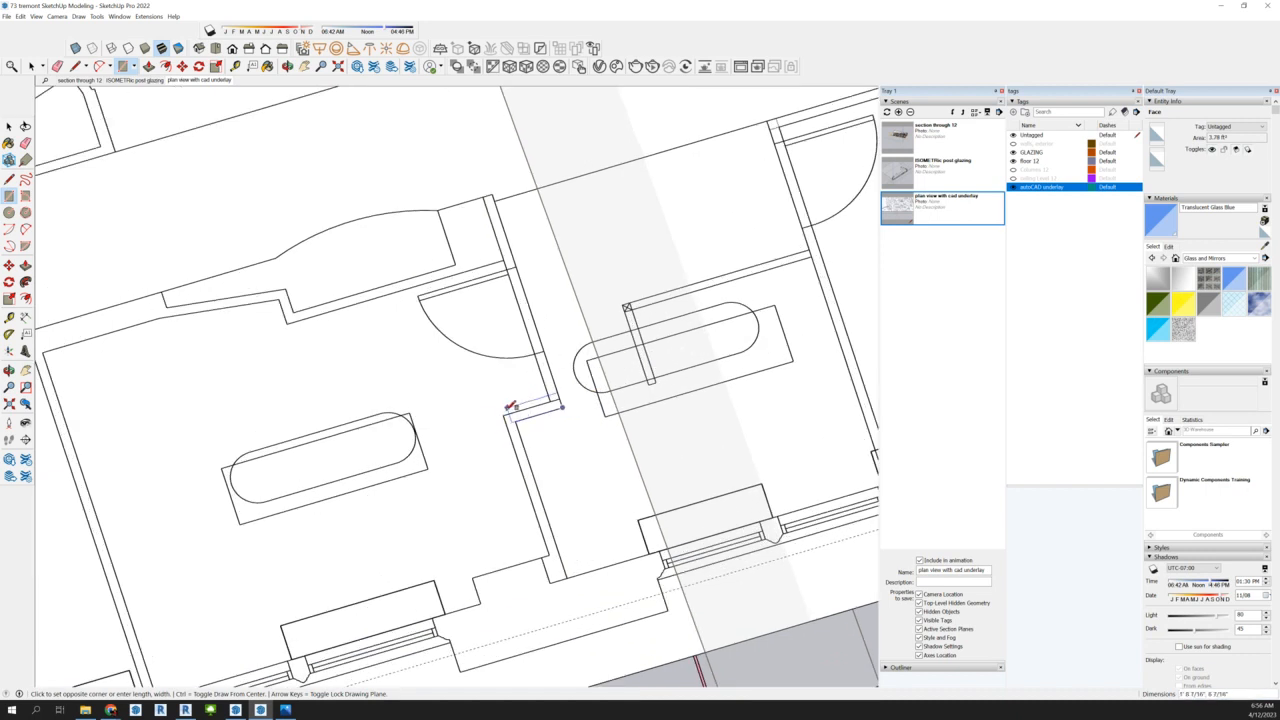
left_click(508, 412)
scroll(508, 410, "down", 2)
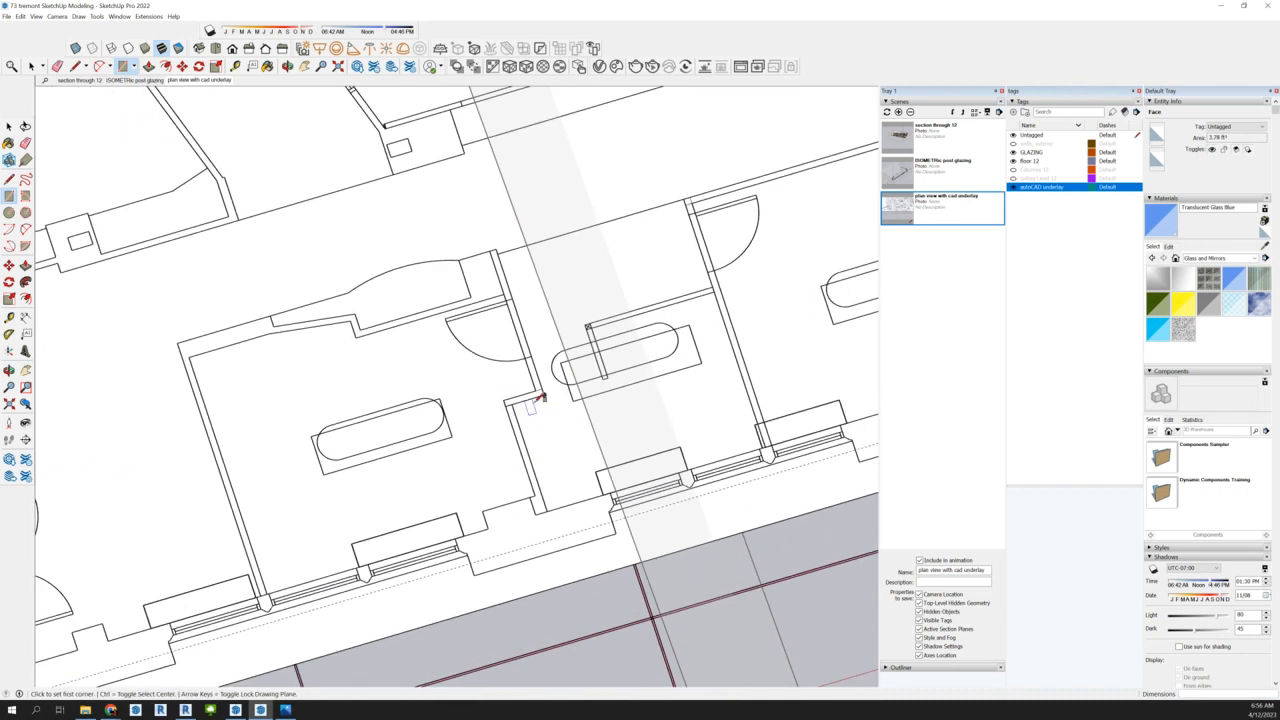
left_click(511, 404)
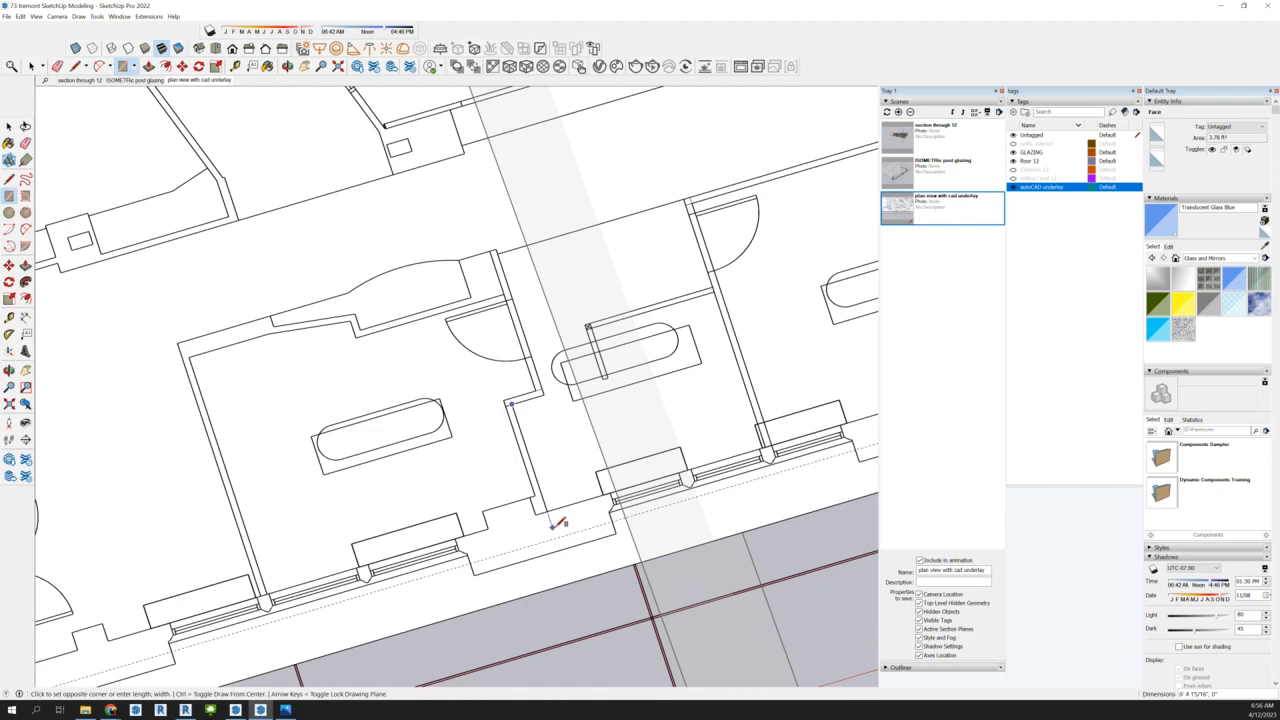
left_click(630, 490)
Trace the same office's far partition, about 12' 4" long, and draw a rectangle about 15' 8" by 2' 7" along its corridor front
scroll(709, 366, "down", 2)
scroll(365, 540, "up", 3)
left_click(375, 547)
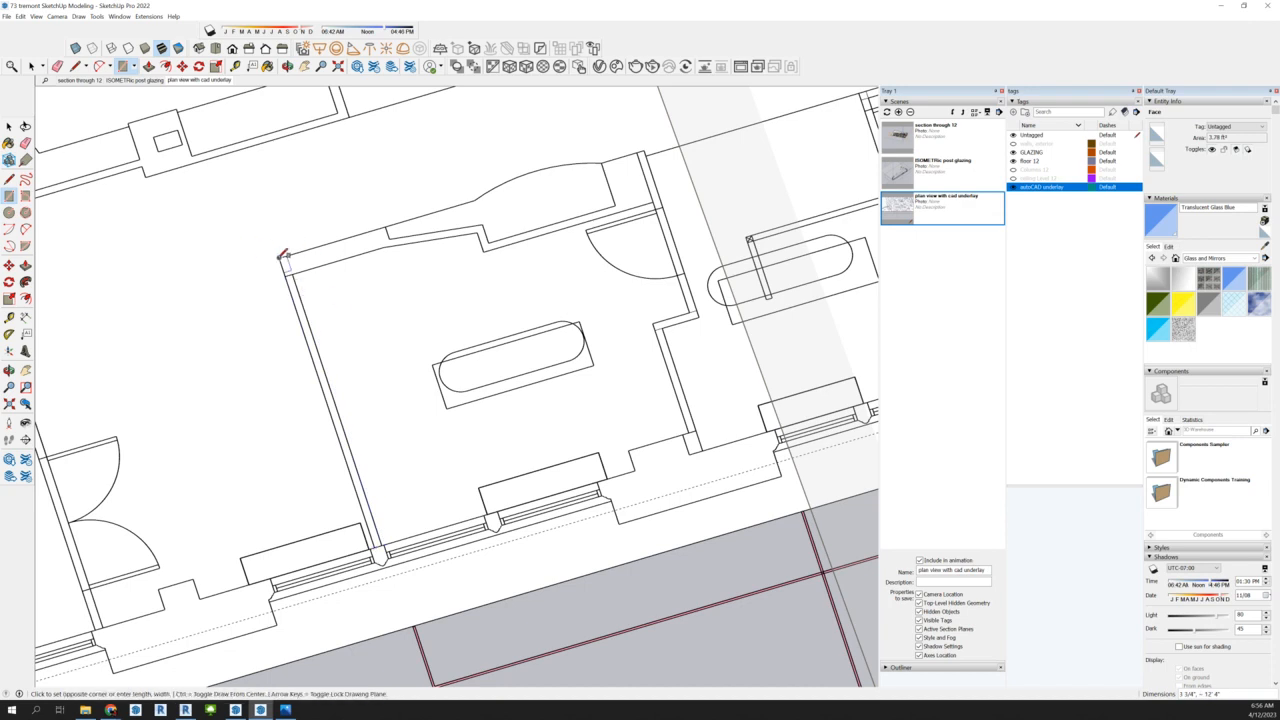
left_click(670, 204)
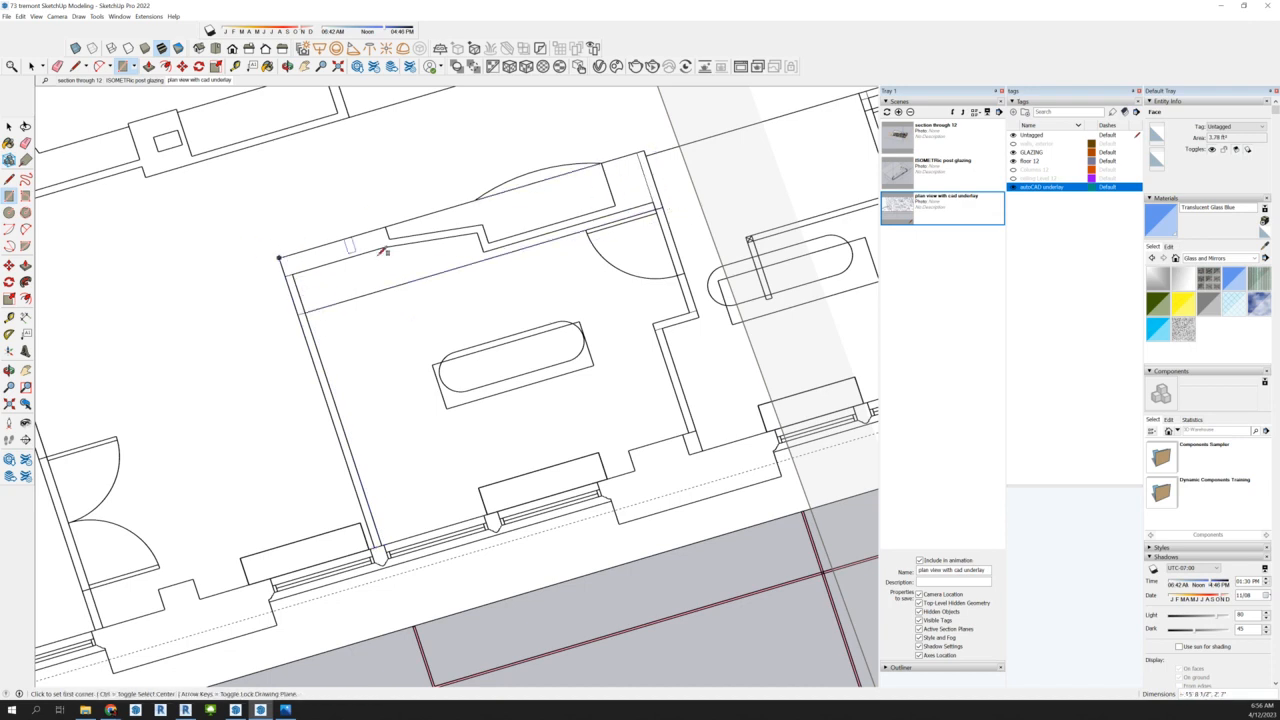
scroll(494, 334, "down", 5)
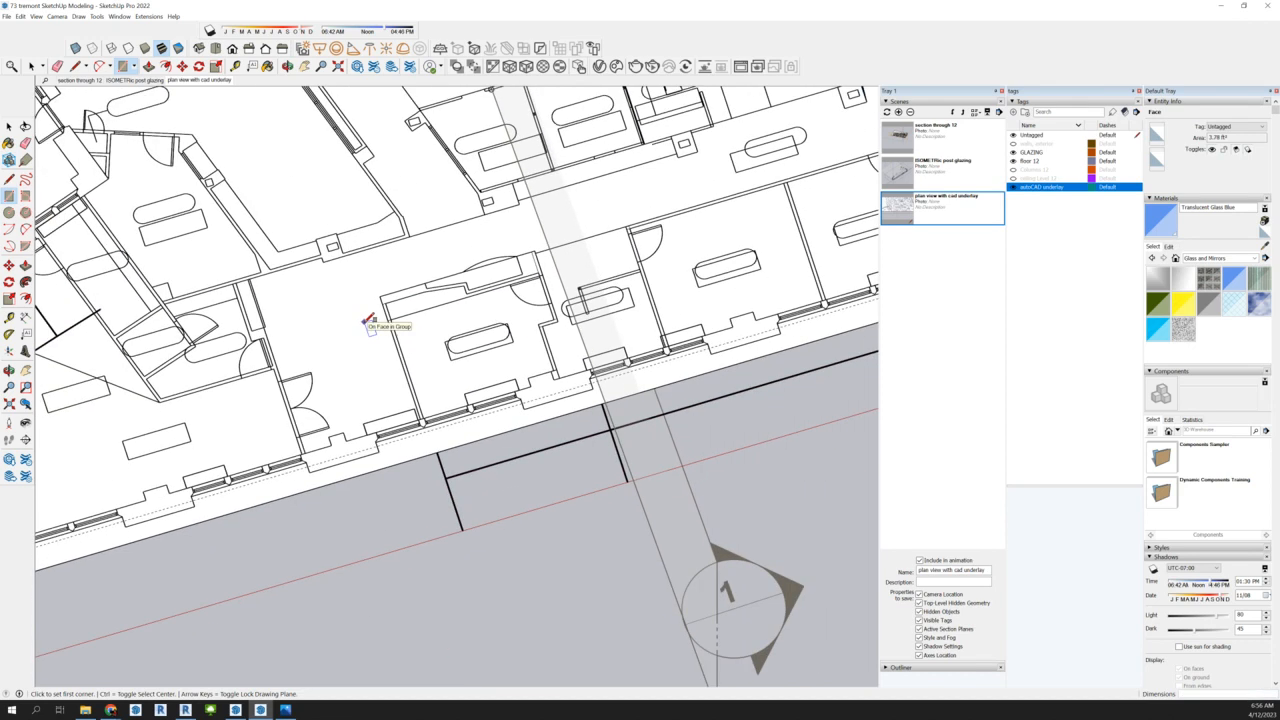
Trace the wall beside the double doors with a rectangle about 12' 6" by 4", from the facade to the adjoining room's door jamb
scroll(372, 325, "down", 3)
middle_click_drag(682, 318, 250, 349)
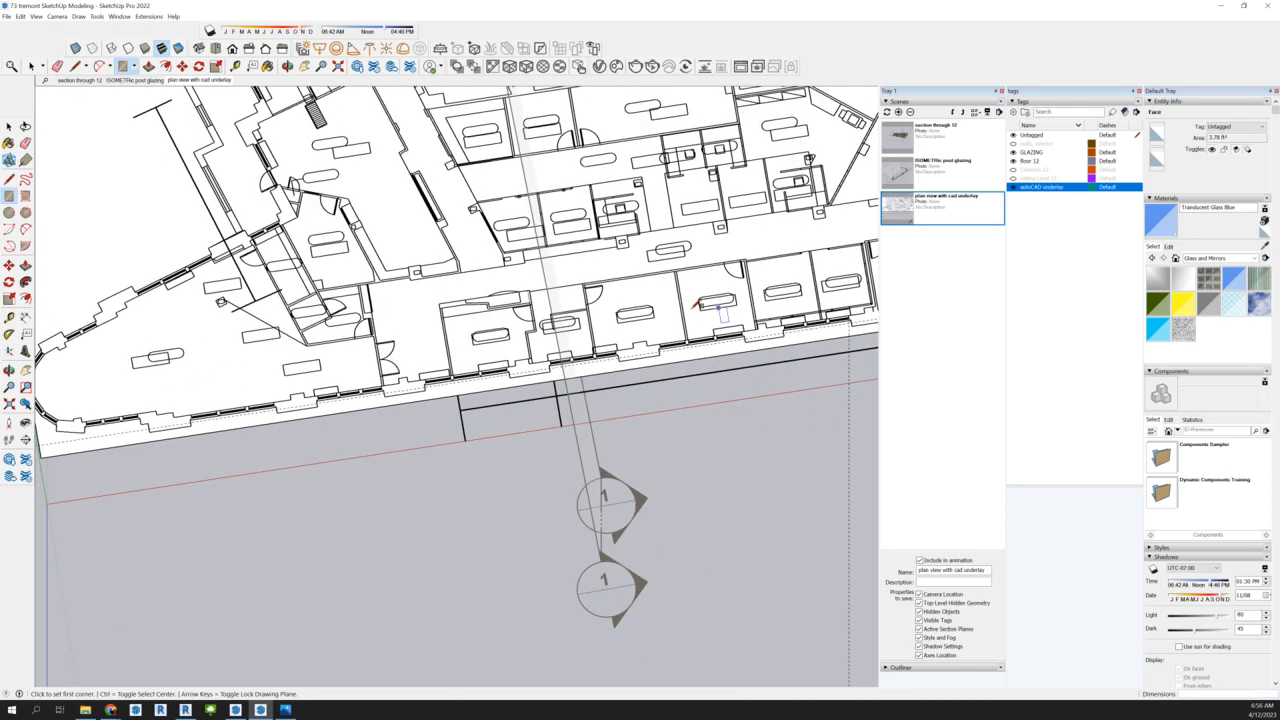
scroll(304, 345, "up", 3)
scroll(430, 415, "up", 4)
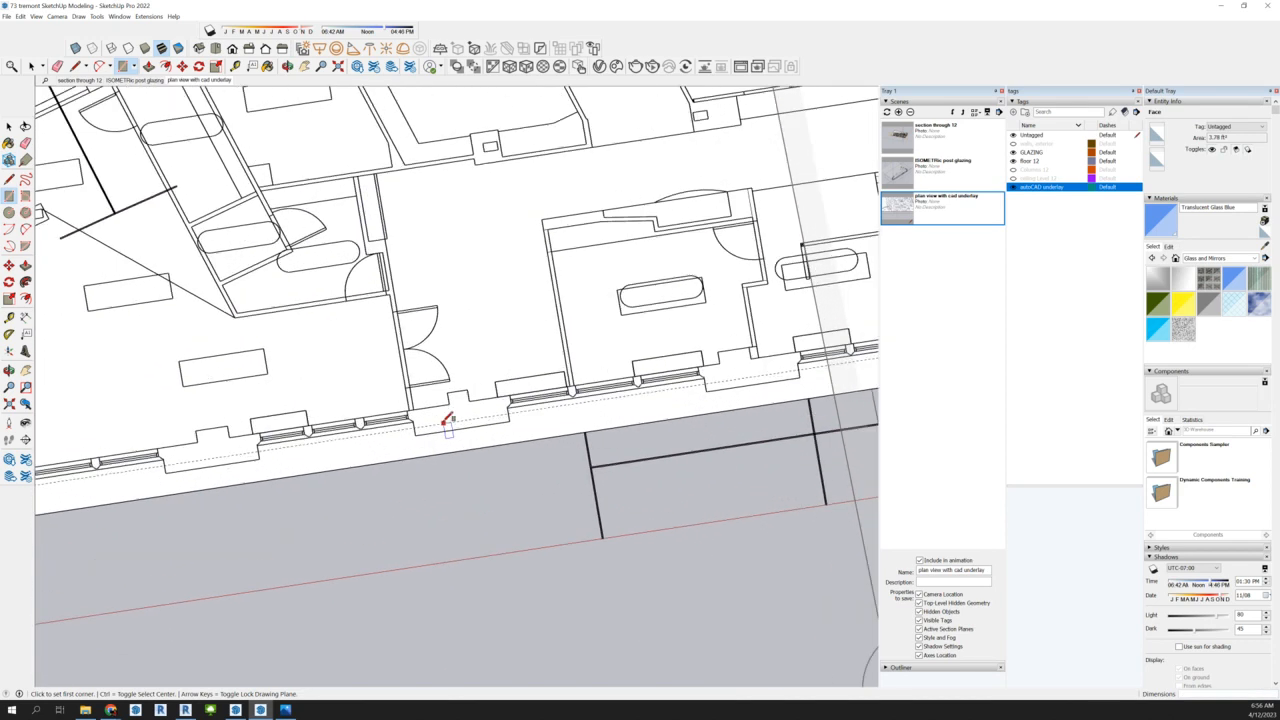
left_click(406, 406)
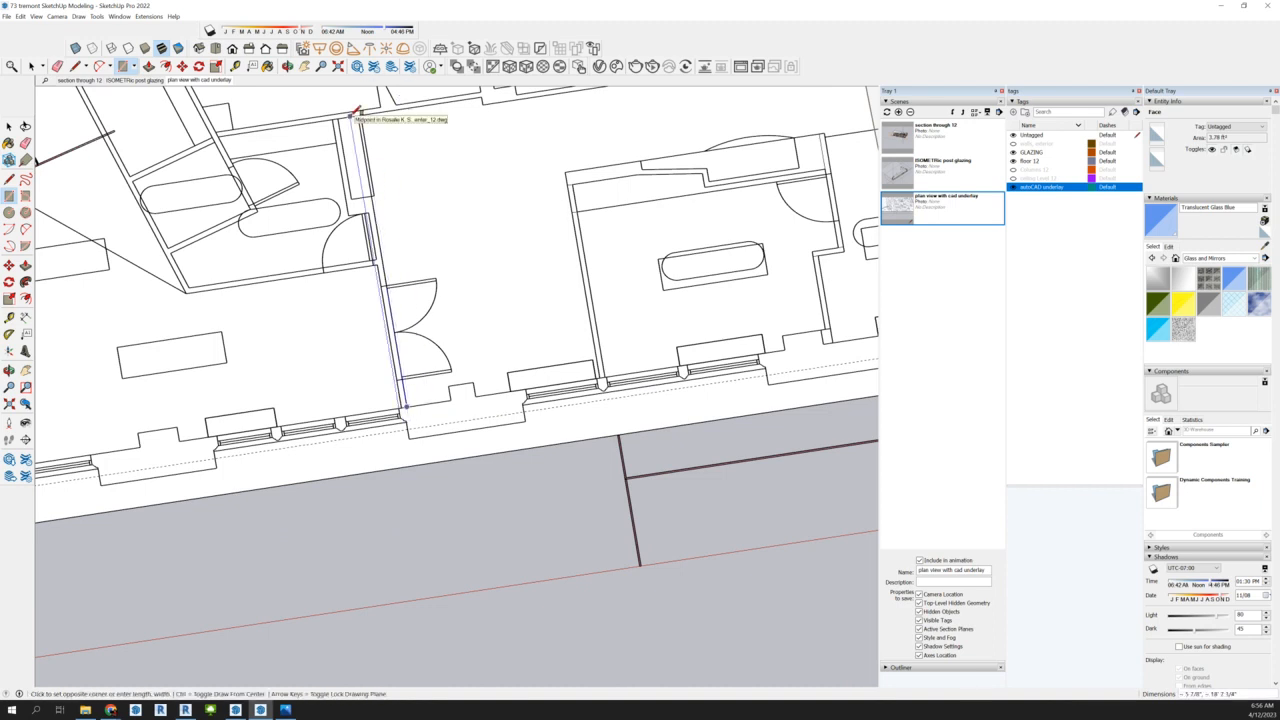
scroll(358, 112, "up", 2)
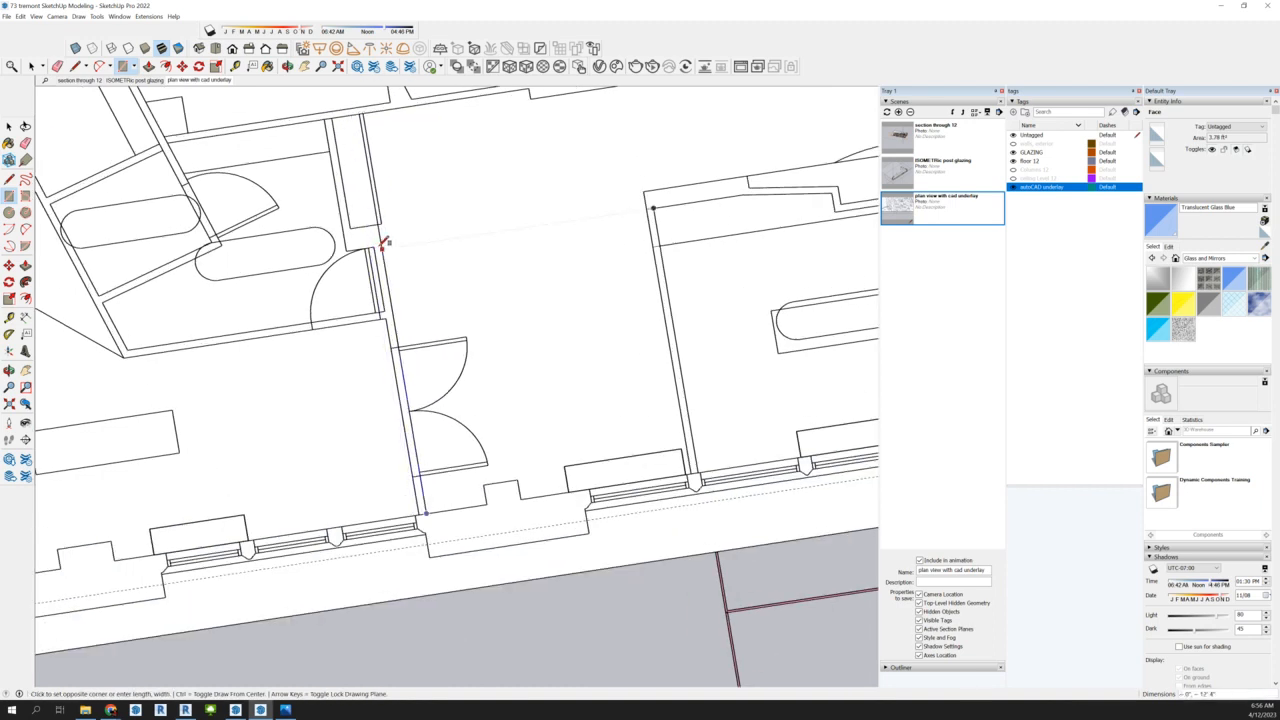
left_click(376, 244)
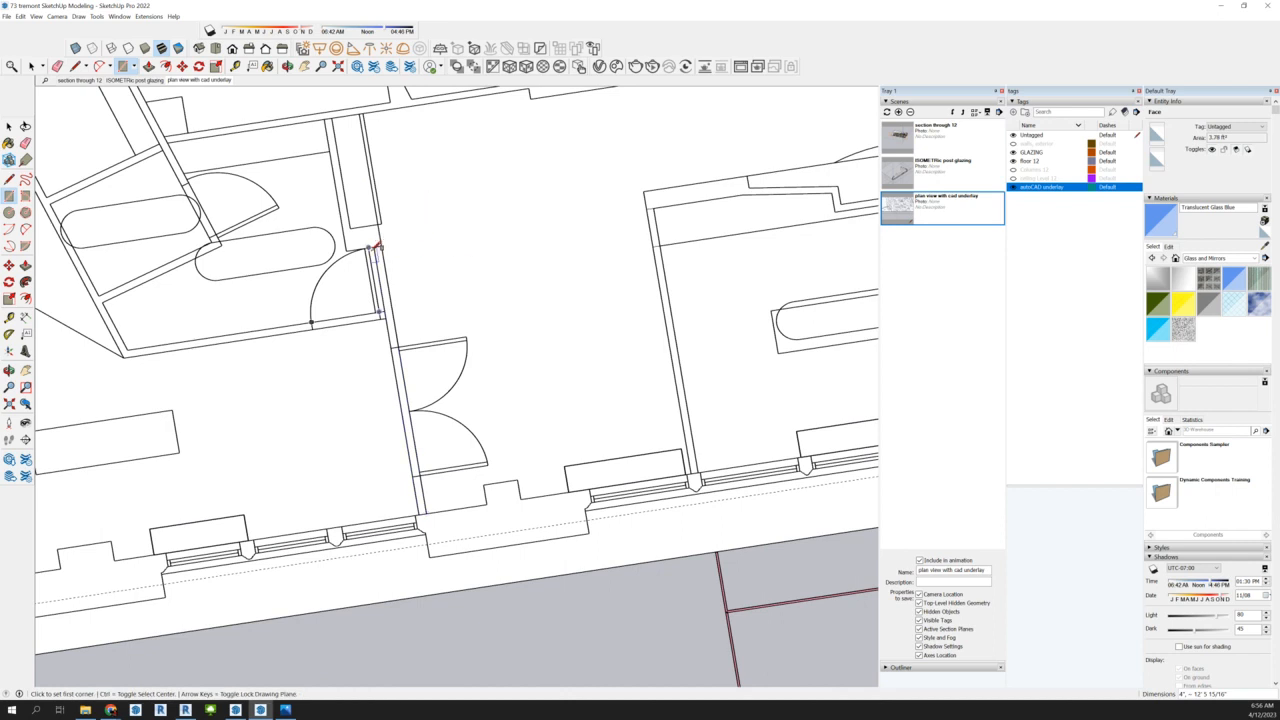
Draw a rectangle about 6' 2" by 1' 7" over the thicker wall section continuing from the door jamb to the corridor
left_click(381, 245)
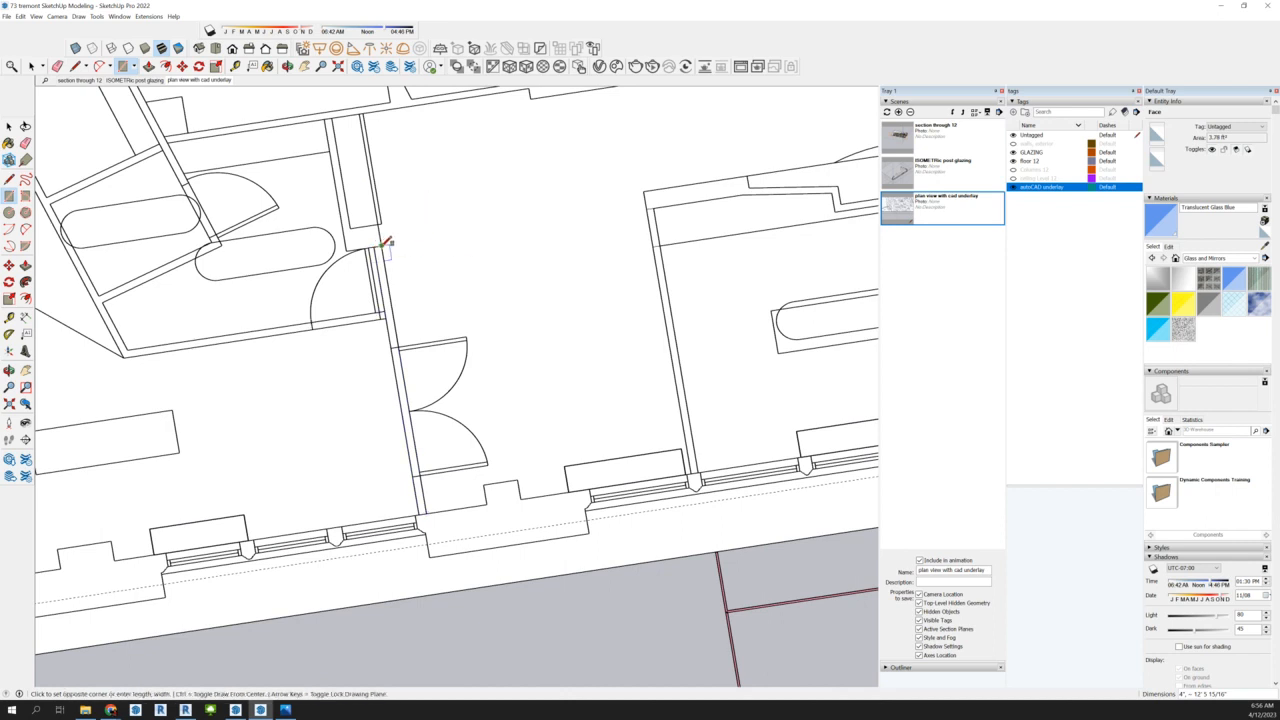
left_click(330, 118)
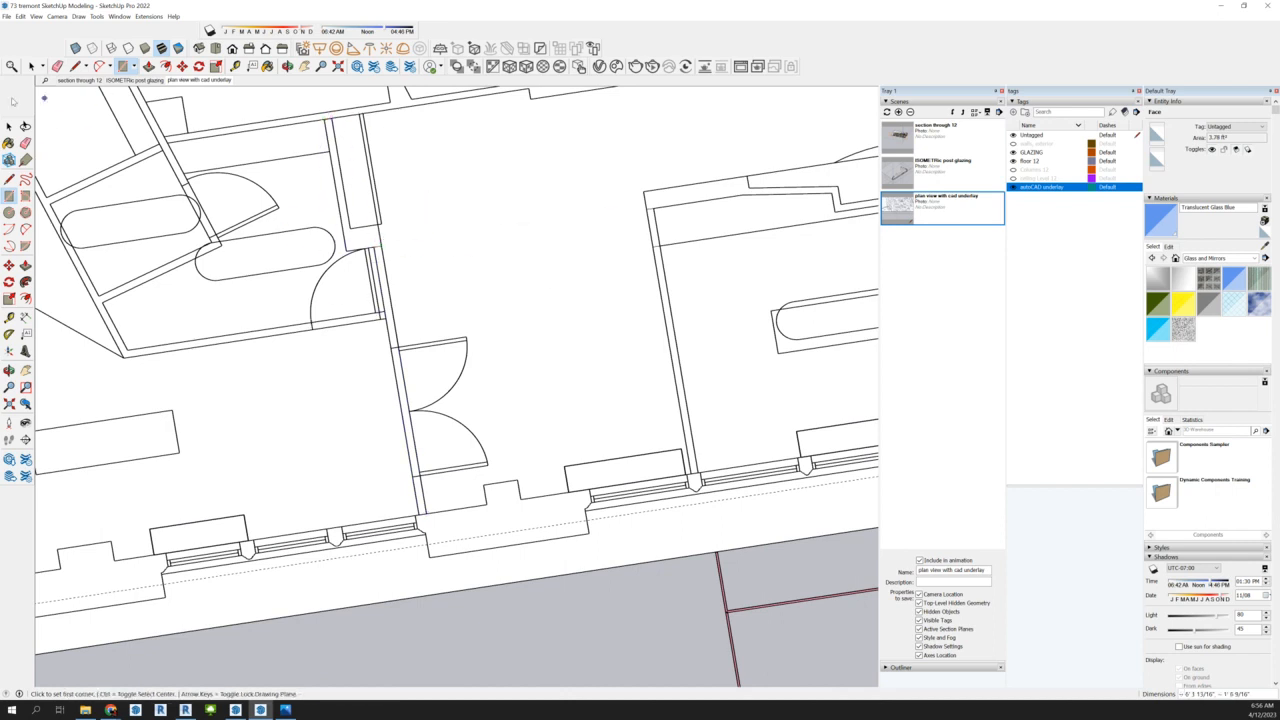
Hide and show the autoCAD underlay tag repeatedly to compare the traced walls with the floor plan and check which remain untraced
left_click(31, 68)
scroll(499, 240, "down", 6)
middle_click_drag(610, 323, 714, 407)
scroll(714, 407, "up", 1)
scroll(456, 445, "down", 4)
scroll(436, 163, "up", 2)
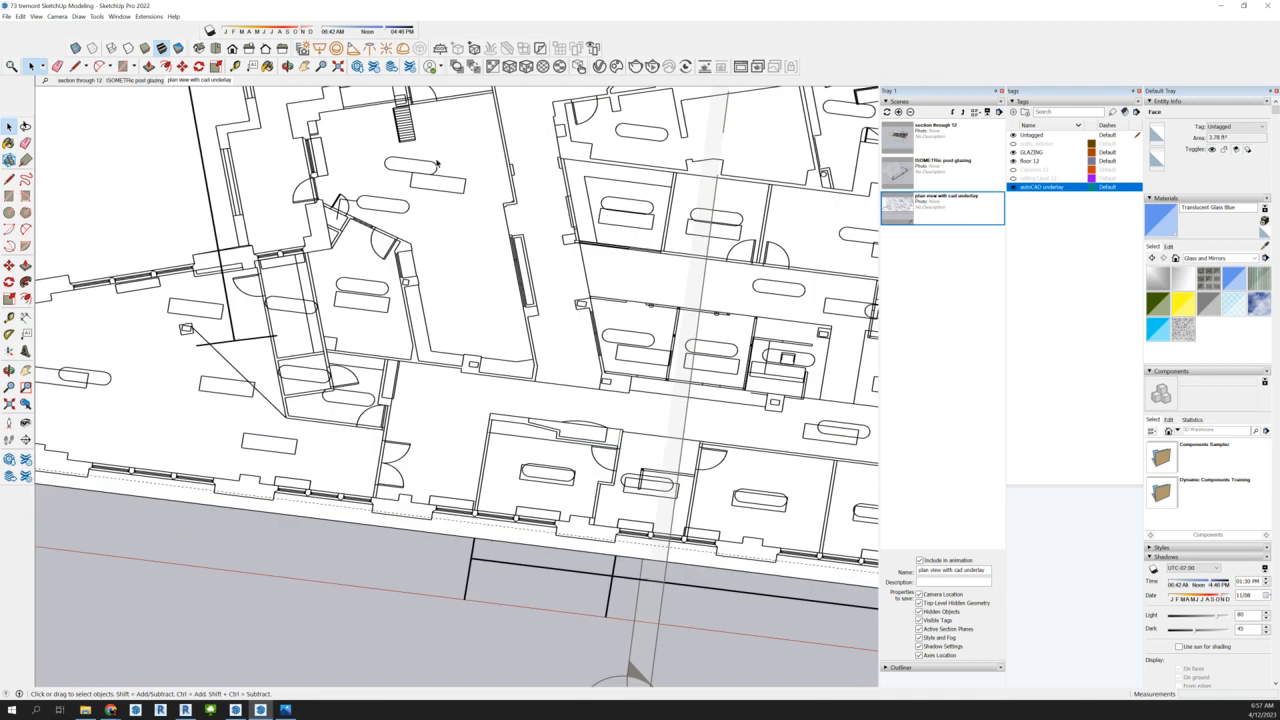
scroll(483, 193, "down", 2)
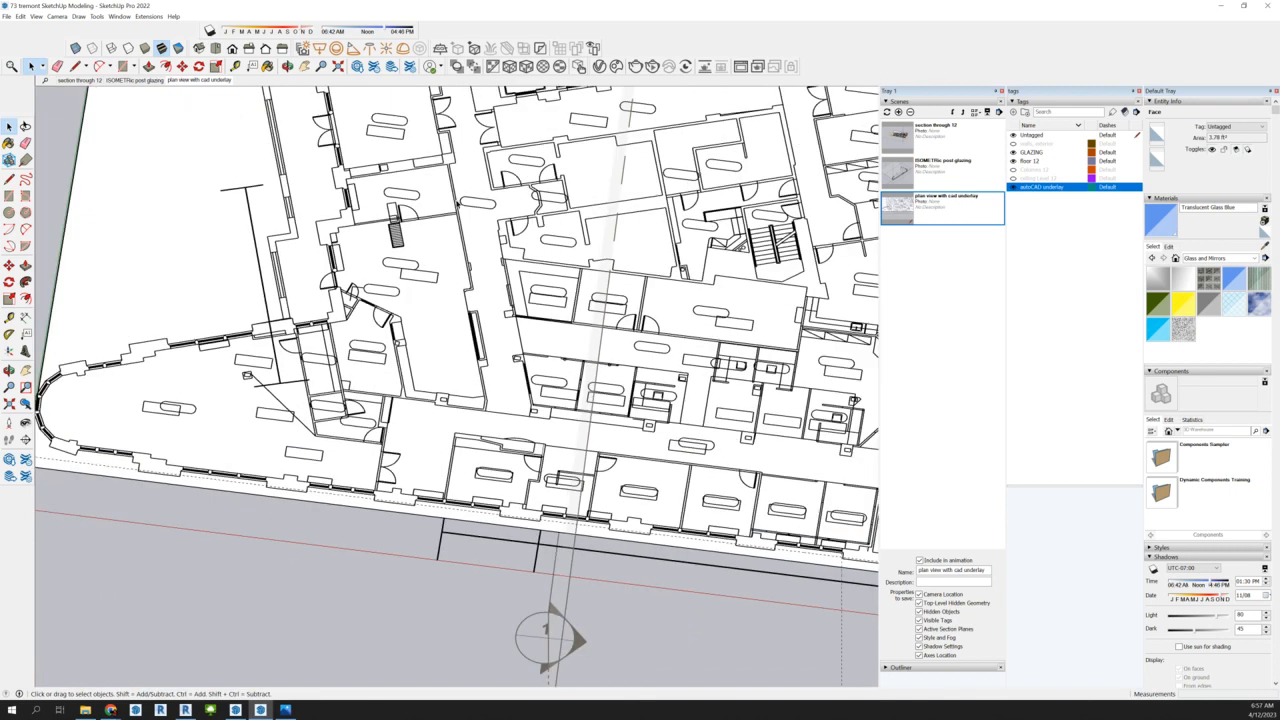
scroll(461, 210, "up", 1)
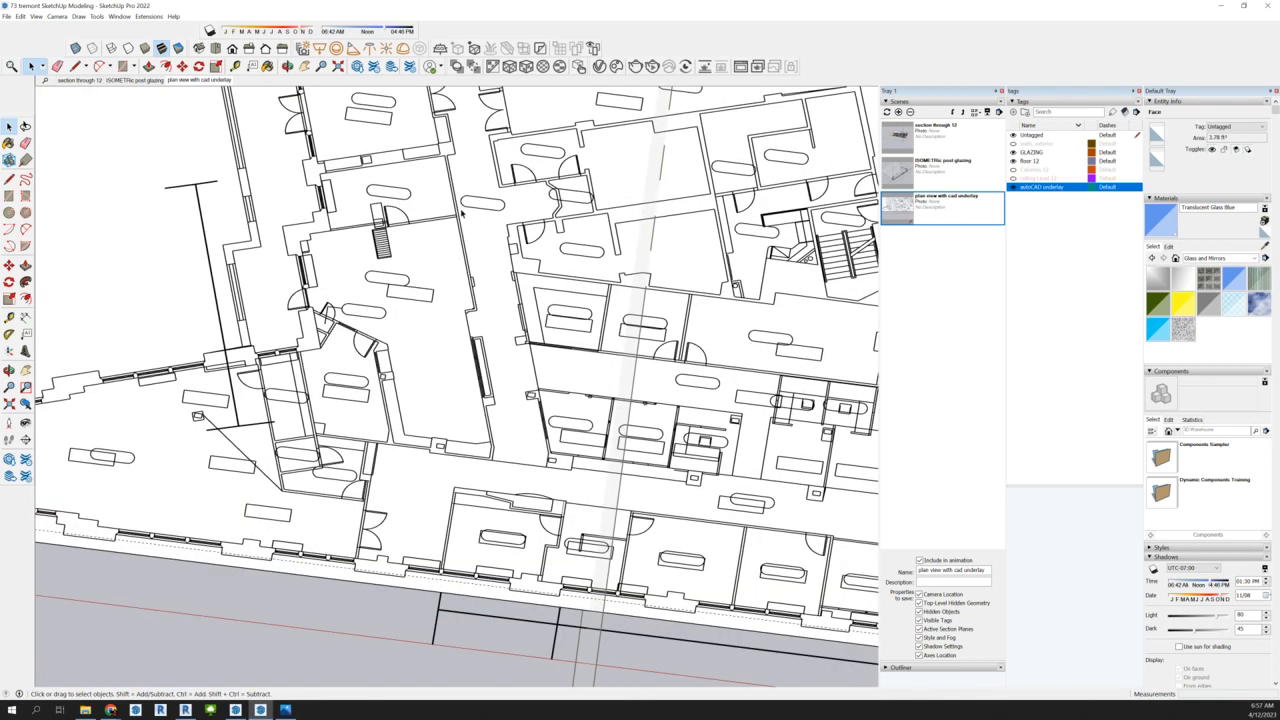
left_click(1014, 188)
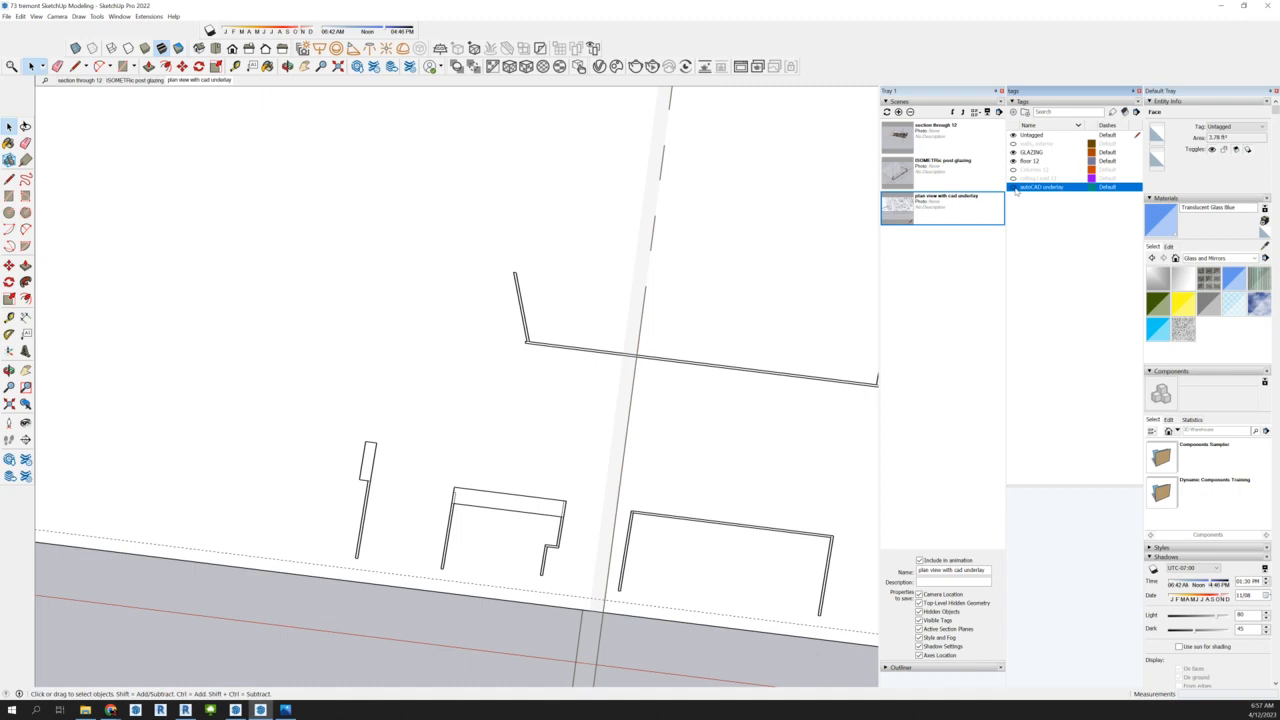
left_click(1014, 188)
left_click(1014, 188)
left_click(1014, 188)
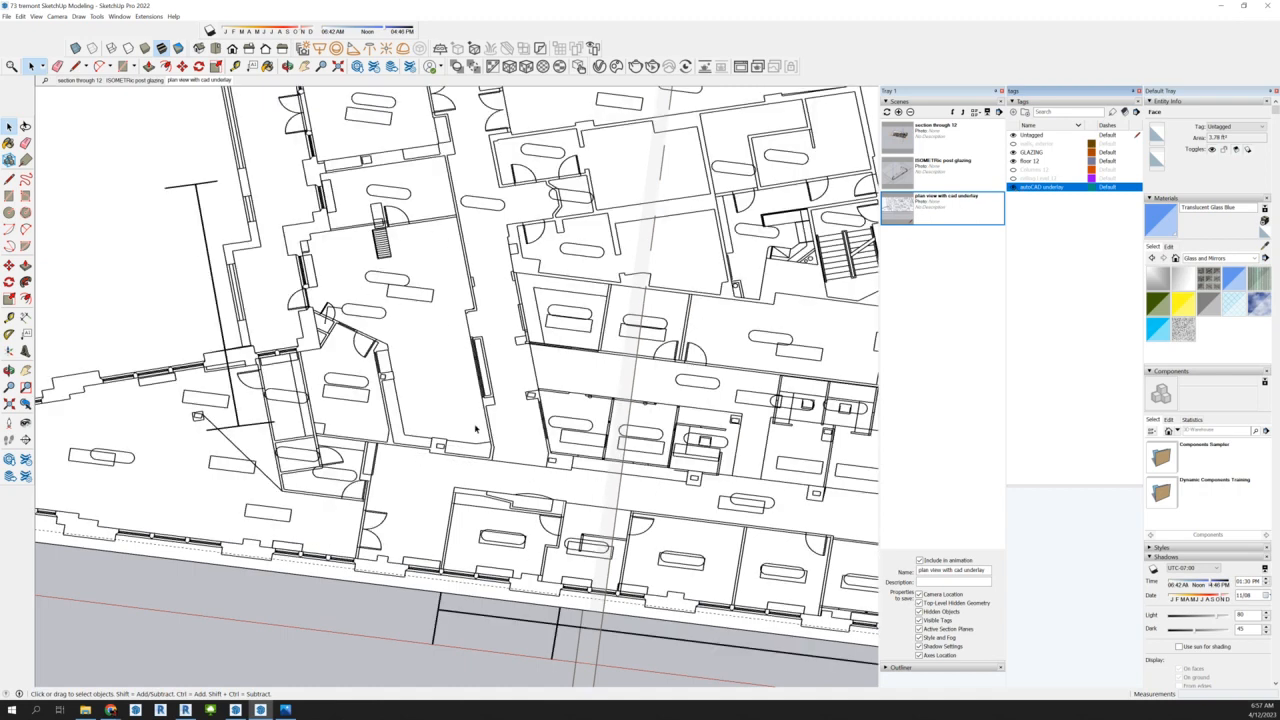
scroll(463, 465, "up", 2)
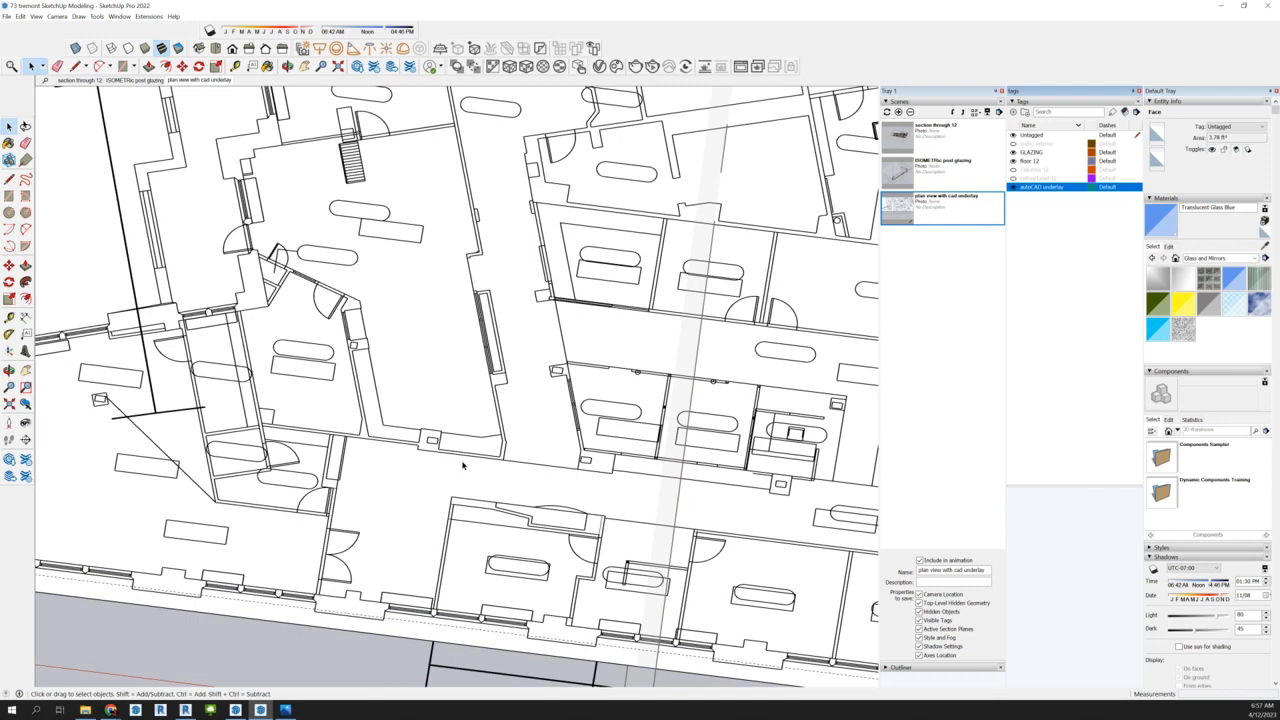
left_click(1014, 188)
left_click(1014, 188)
Trace the corridor wall with a thin rectangle about 7' 4" long, from the thick wall section to the boxed column
left_click(123, 66)
scroll(352, 438, "up", 3)
left_click(344, 440)
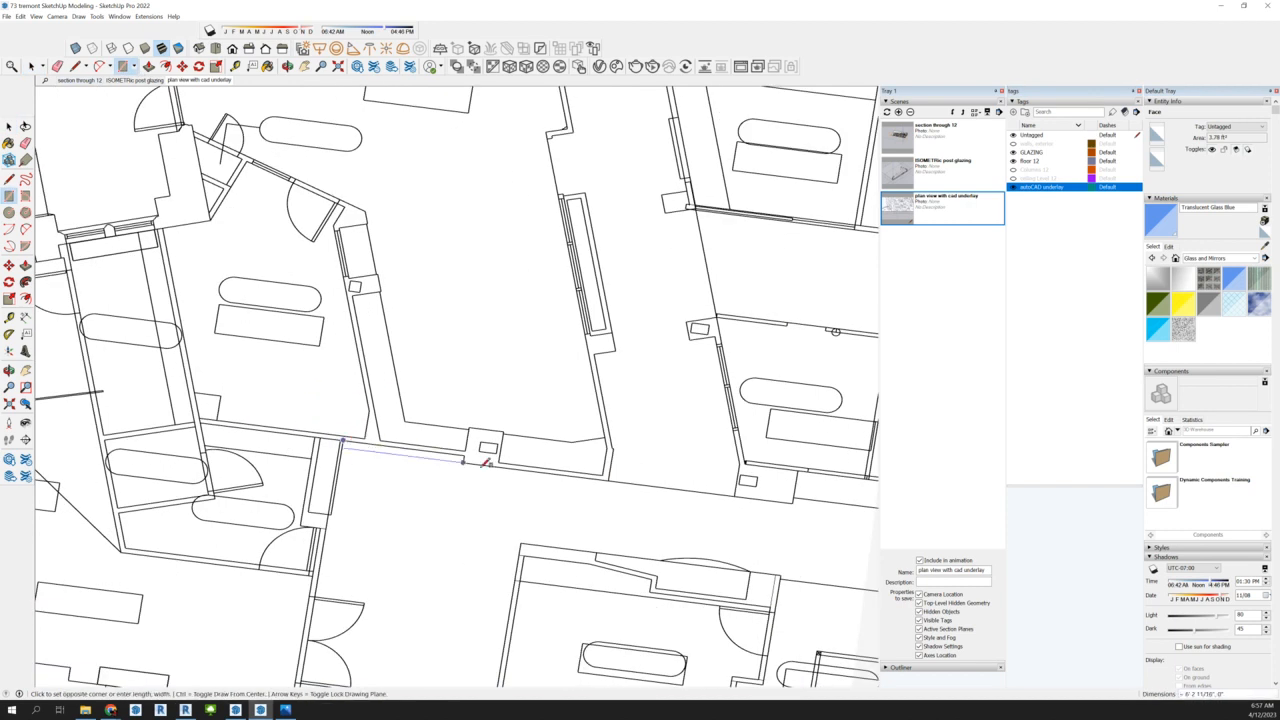
left_click(466, 448)
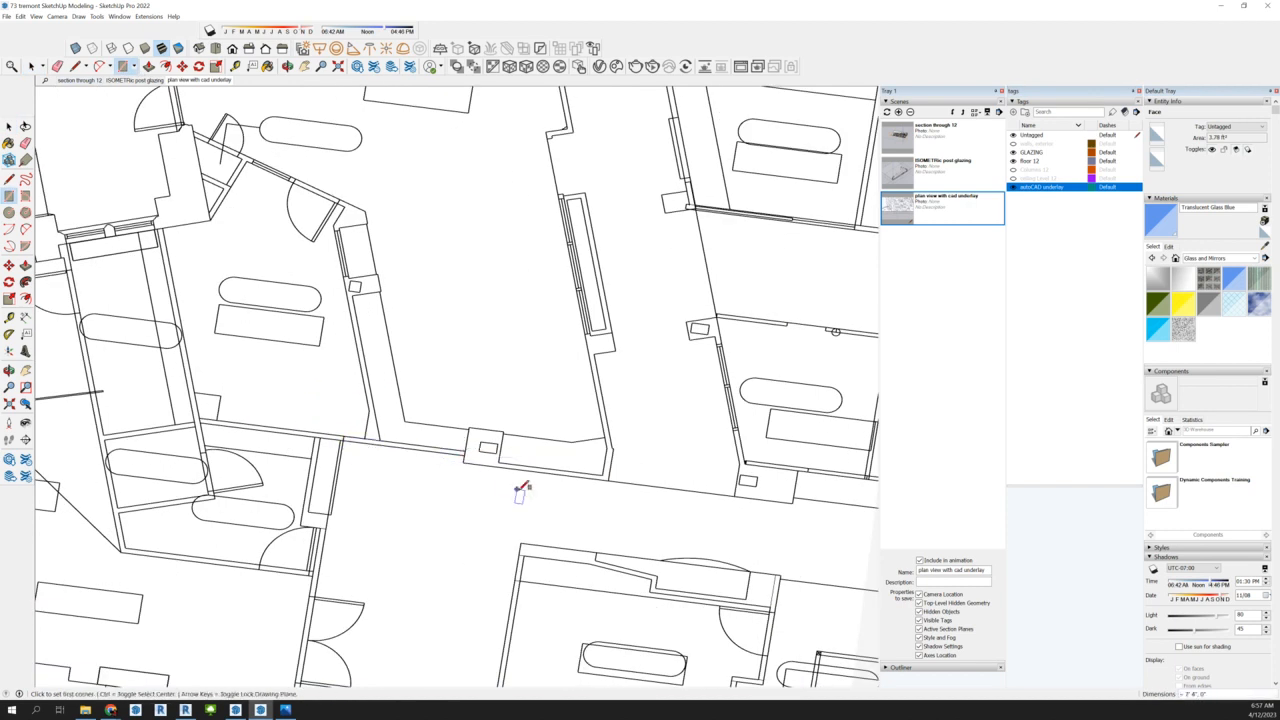
Trace the corridor wall from the boxed column to the large room's corner, and the wall's return, about 4 3/4" by 2' 2"
left_click(464, 461)
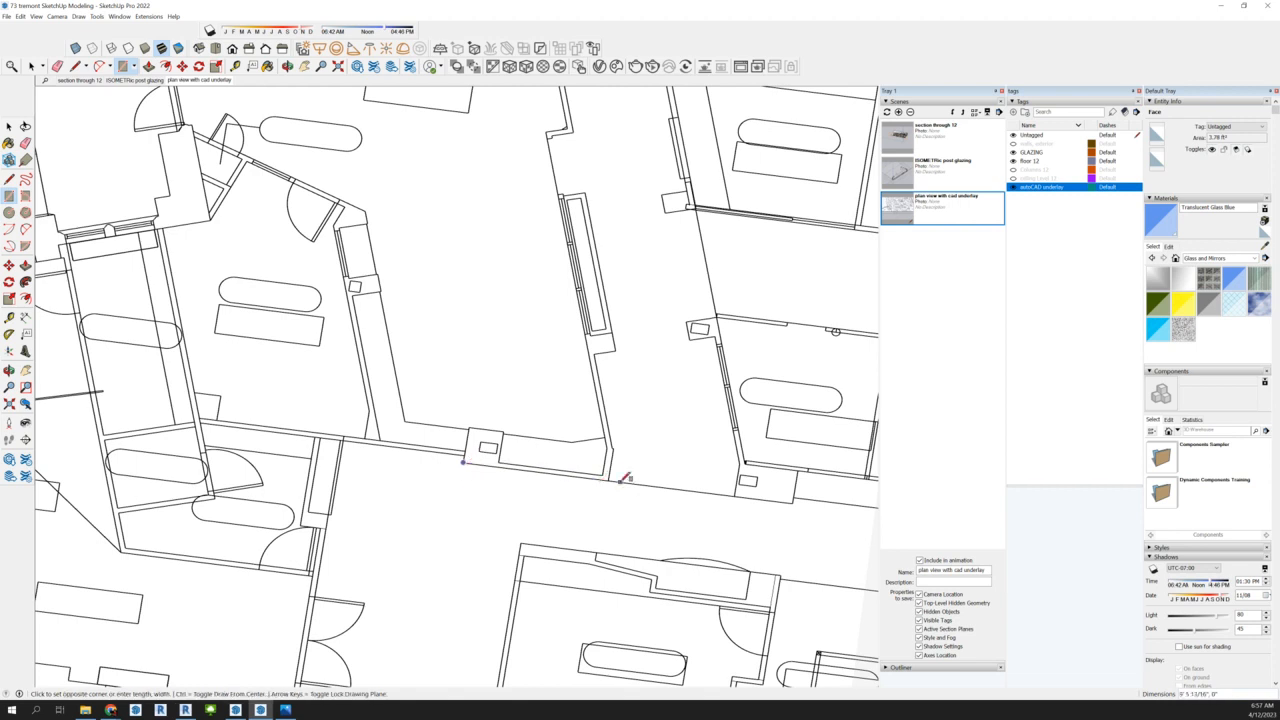
scroll(604, 476, "up", 3)
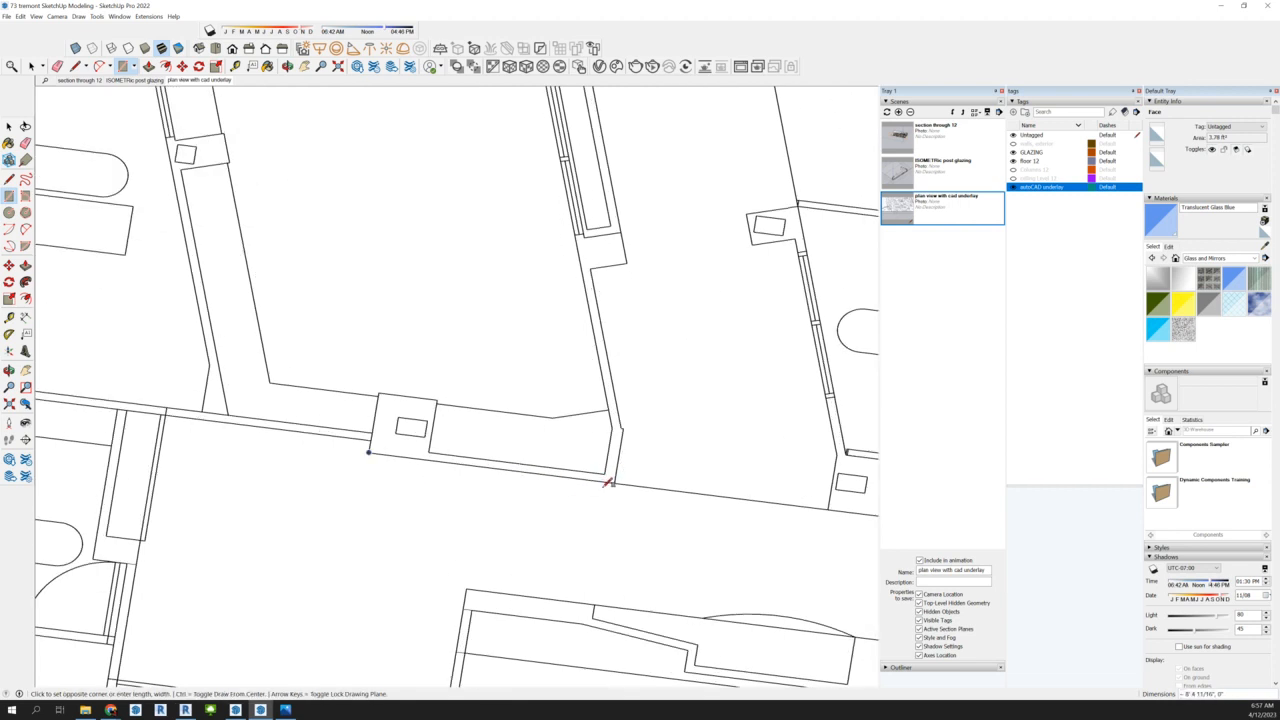
left_click(624, 484)
left_click(615, 480)
left_click(613, 428)
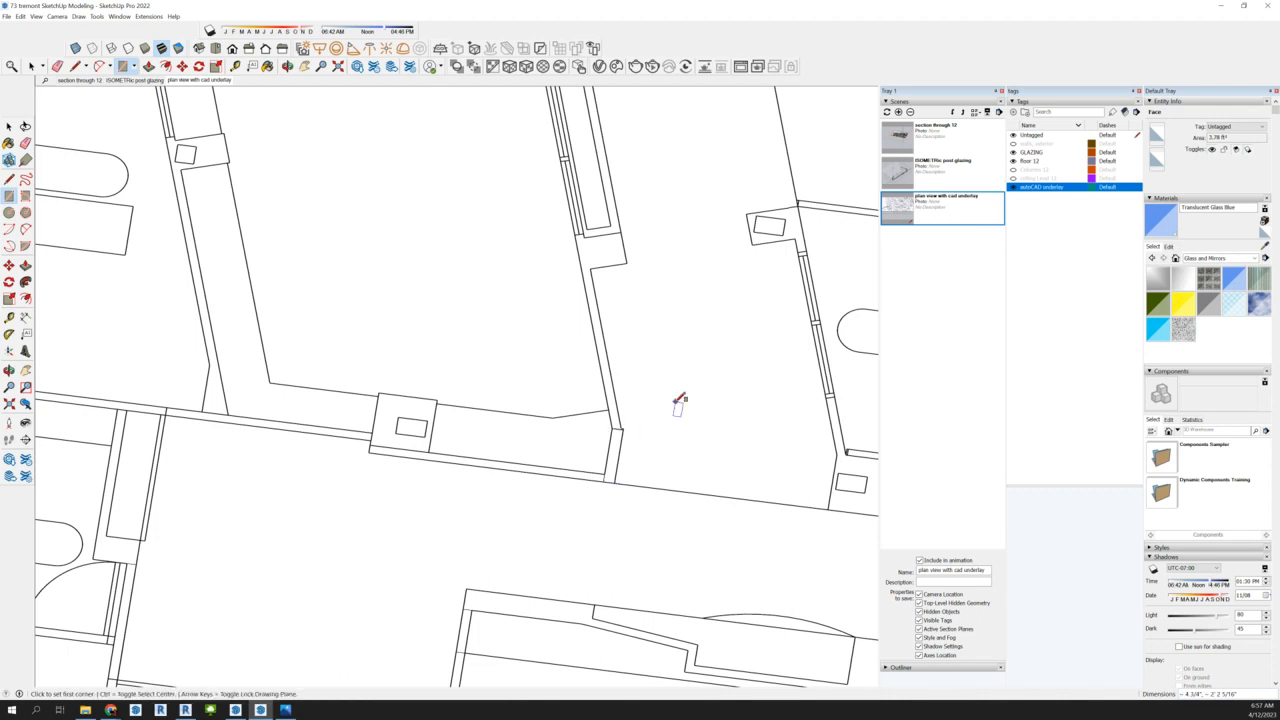
Draw the large room's long wall with lines from the partition junction, around the jog, to the start of the glazed recess
scroll(560, 440, "down", 2)
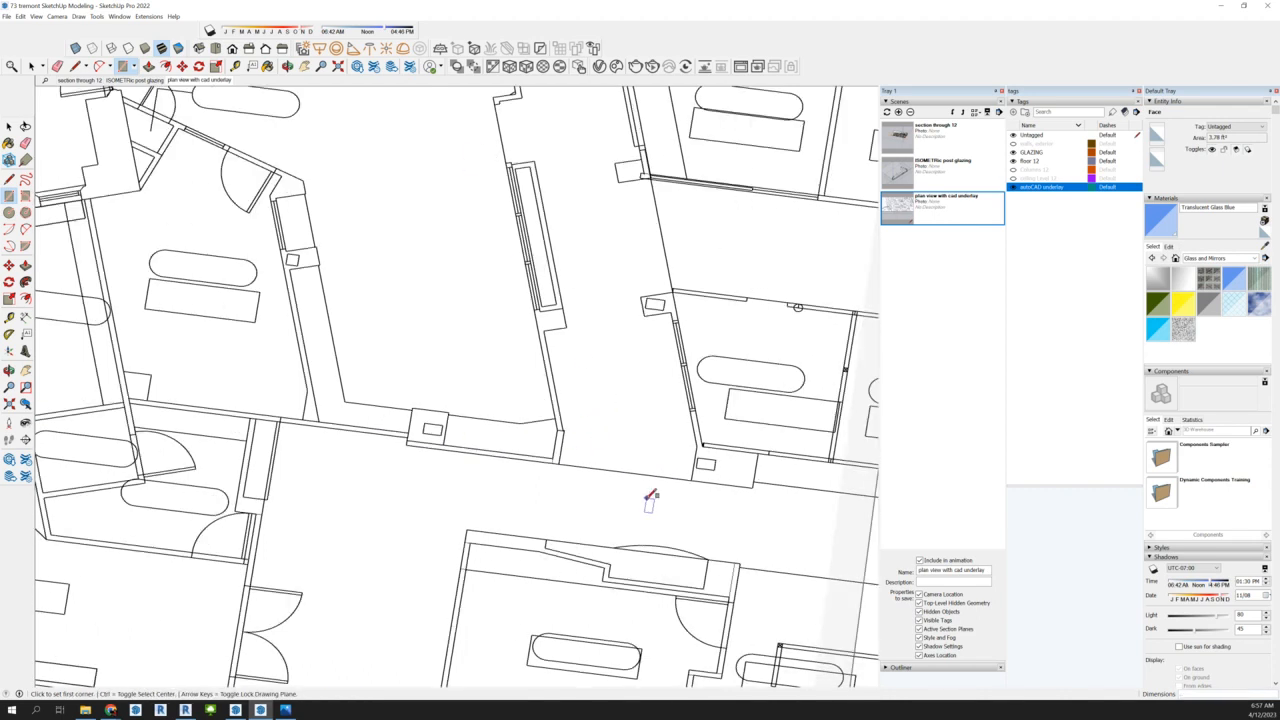
scroll(645, 495, "down", 2)
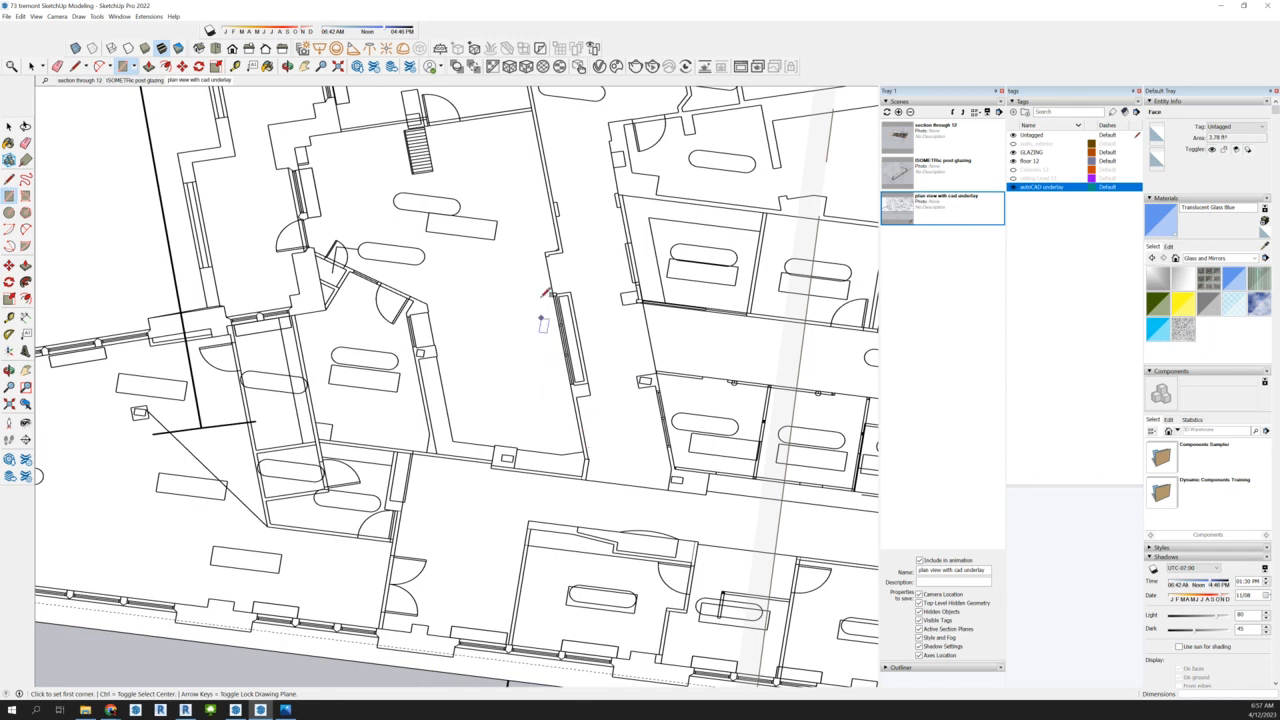
scroll(497, 440, "down", 2)
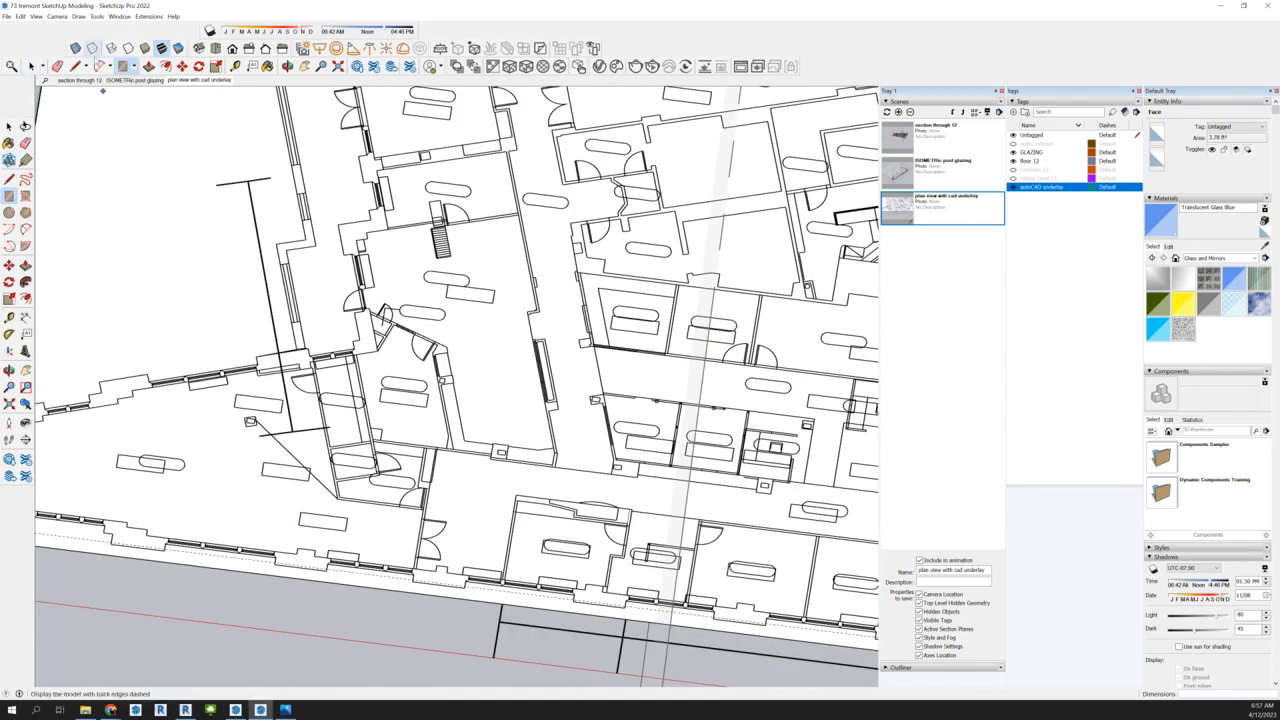
left_click(75, 66)
scroll(503, 222, "up", 3)
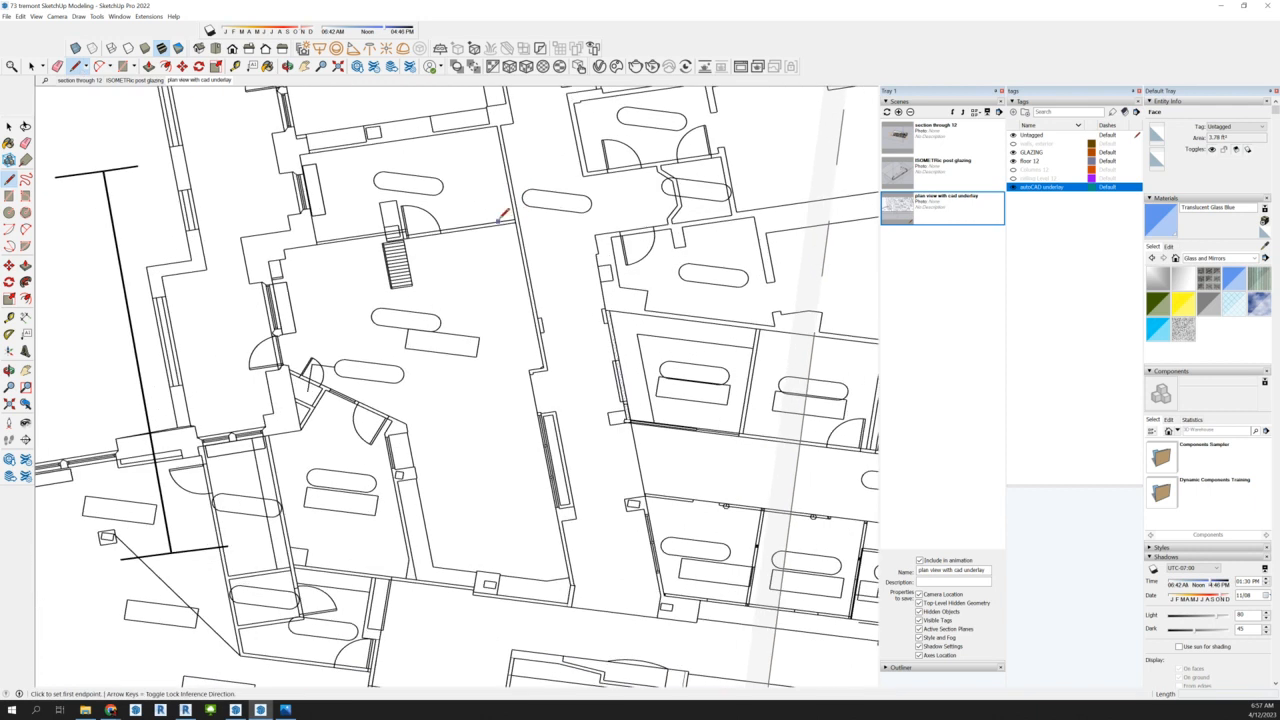
left_click(517, 210)
scroll(514, 218, "up", 2)
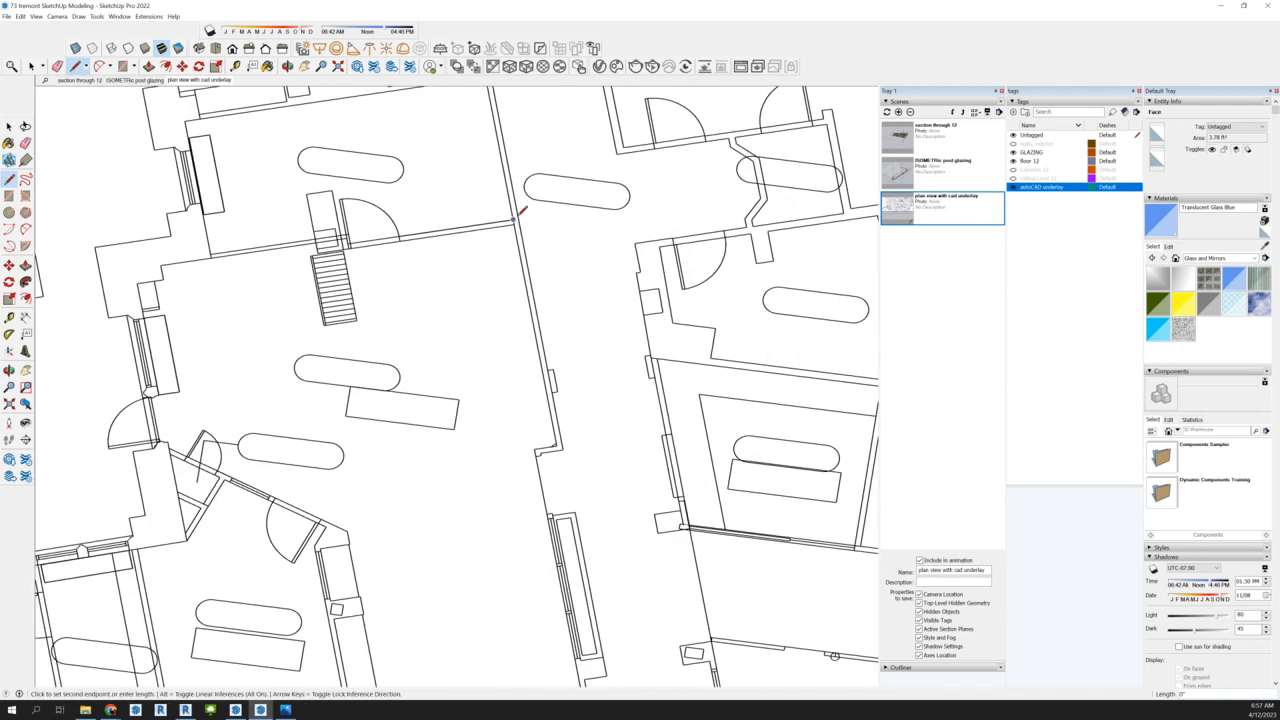
scroll(517, 220, "up", 2)
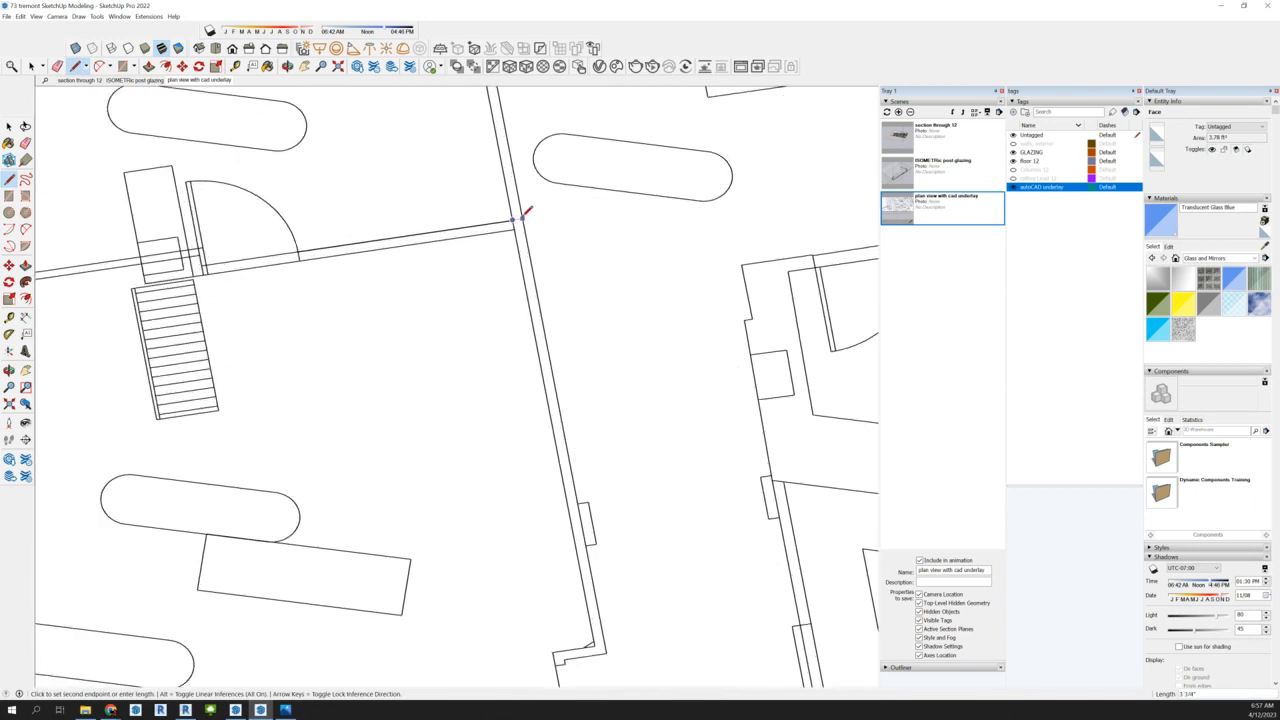
scroll(513, 118, "down", 3)
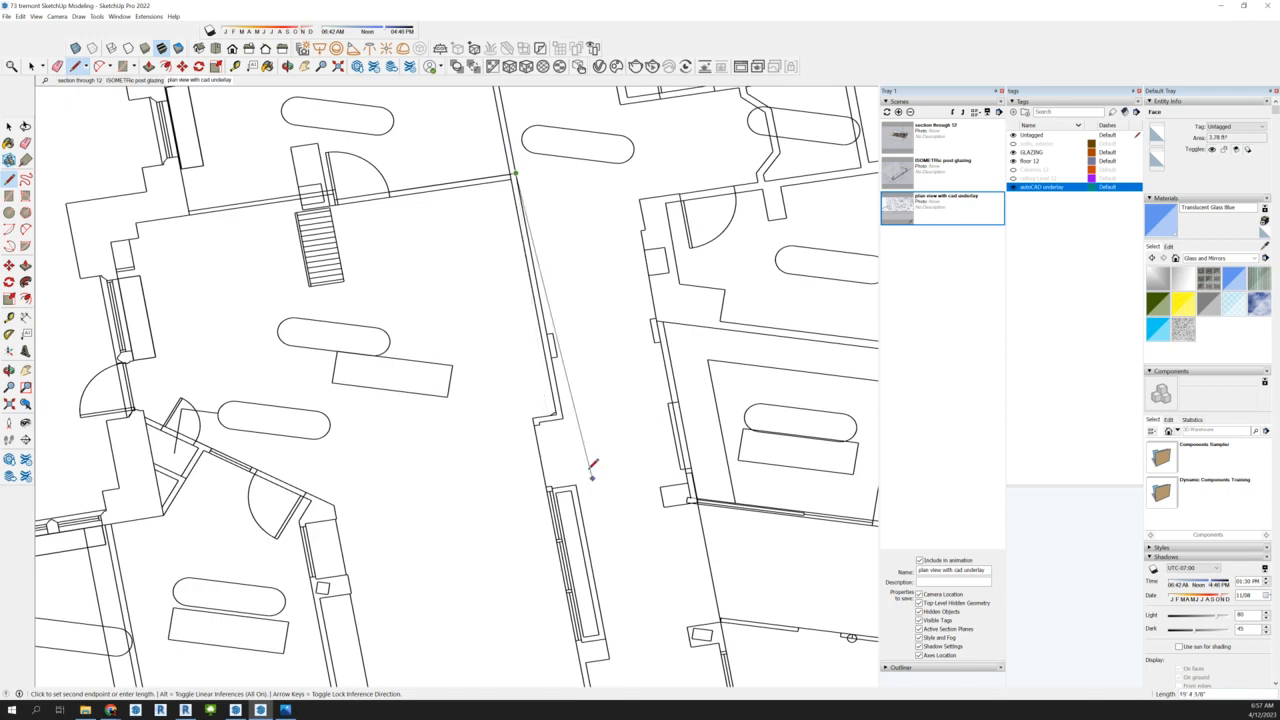
scroll(552, 420, "up", 2)
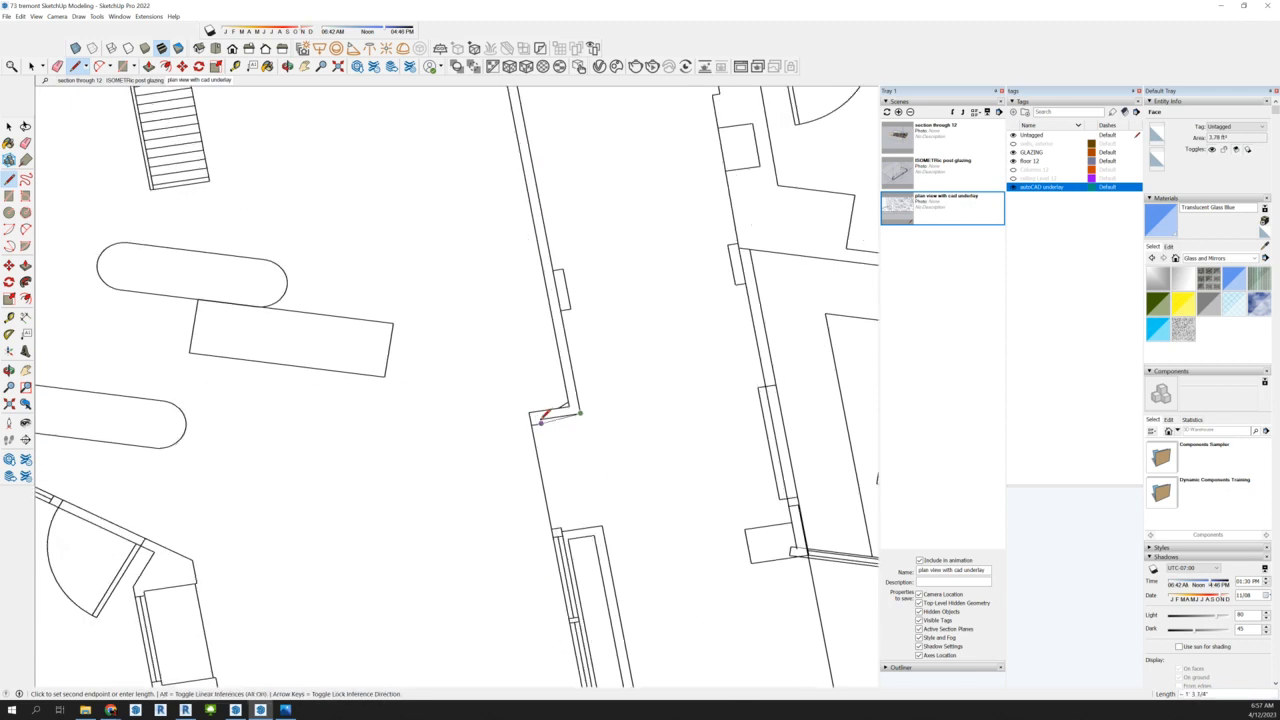
left_click(561, 531)
Continue the line outline around the projecting recess to its far end
scroll(601, 524, "down", 5)
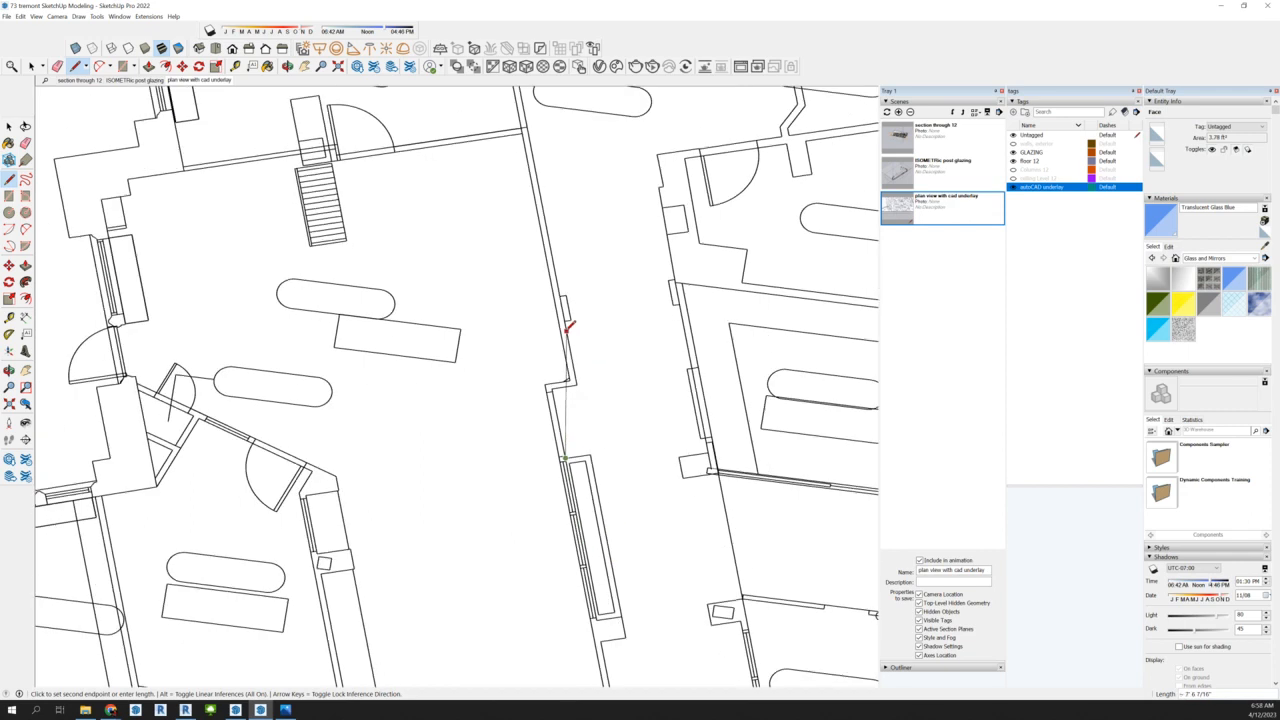
scroll(598, 494, "up", 3)
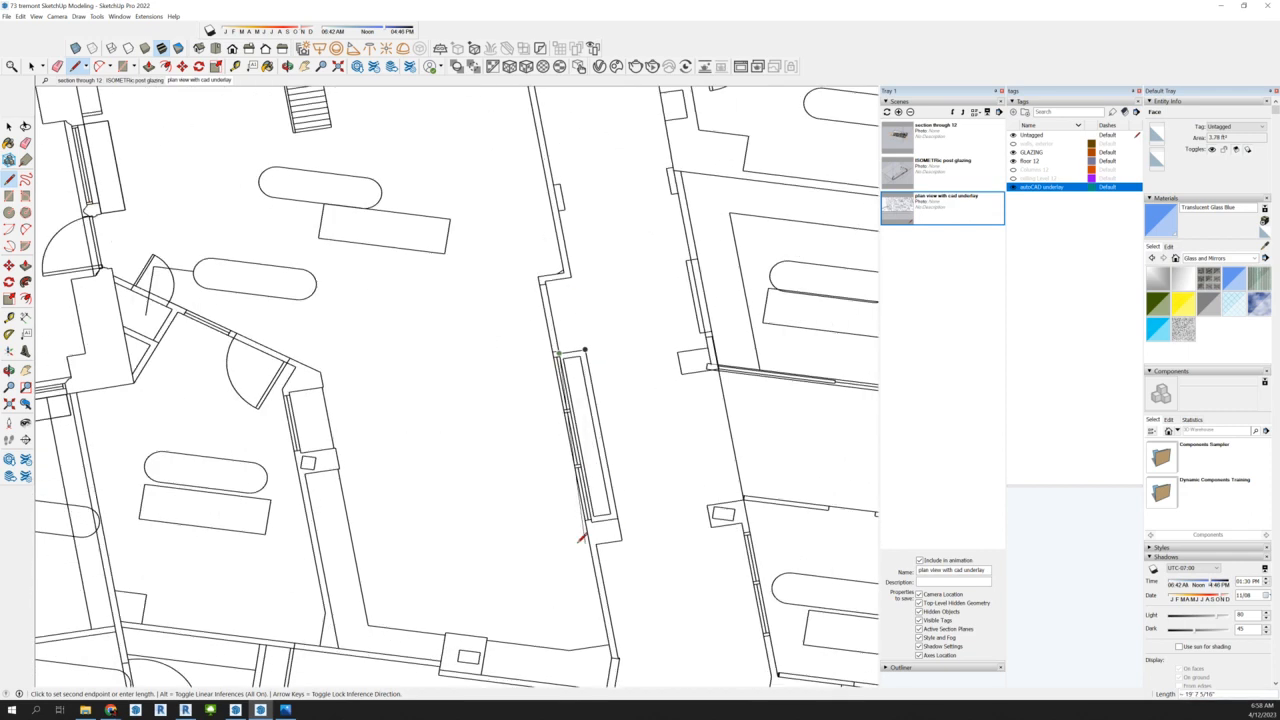
left_click(587, 327)
left_click(593, 519)
left_click(622, 516)
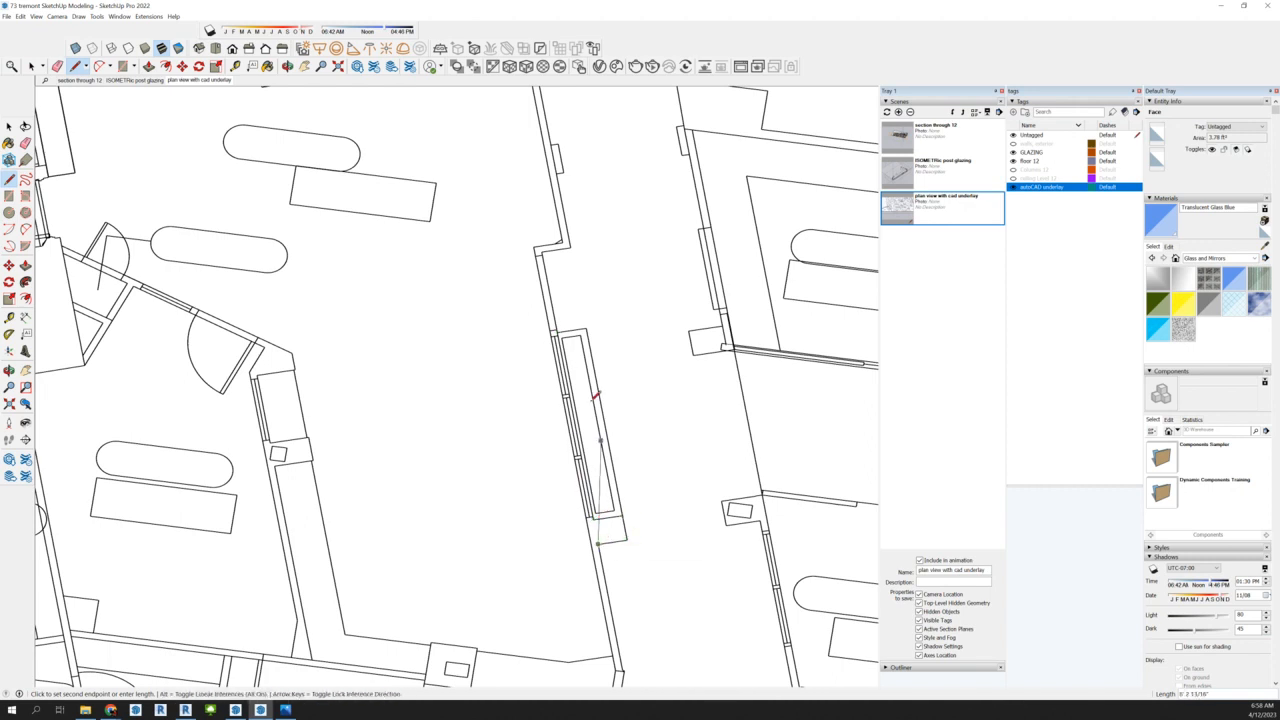
Continue the wall outline about 6' 11" from the recess to the short return, and draw a line across the wall's thickness there
scroll(600, 548, "down", 2)
scroll(600, 514, "up", 5)
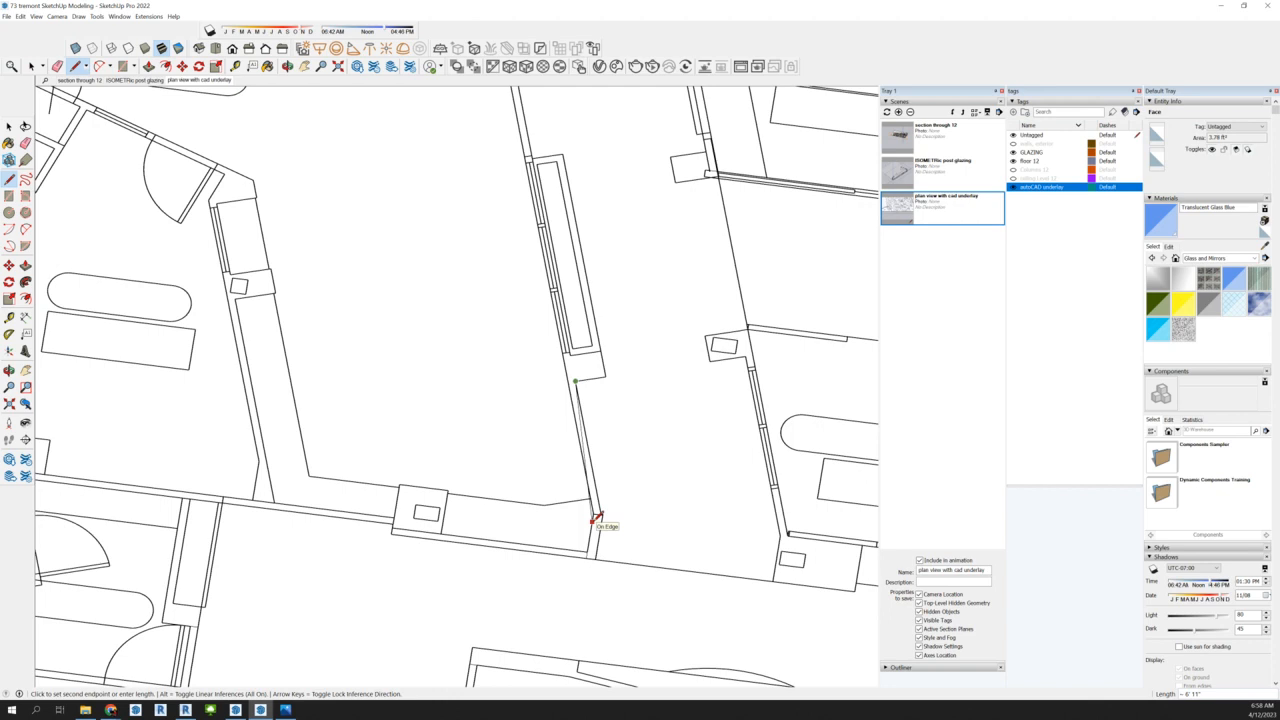
left_click(620, 495)
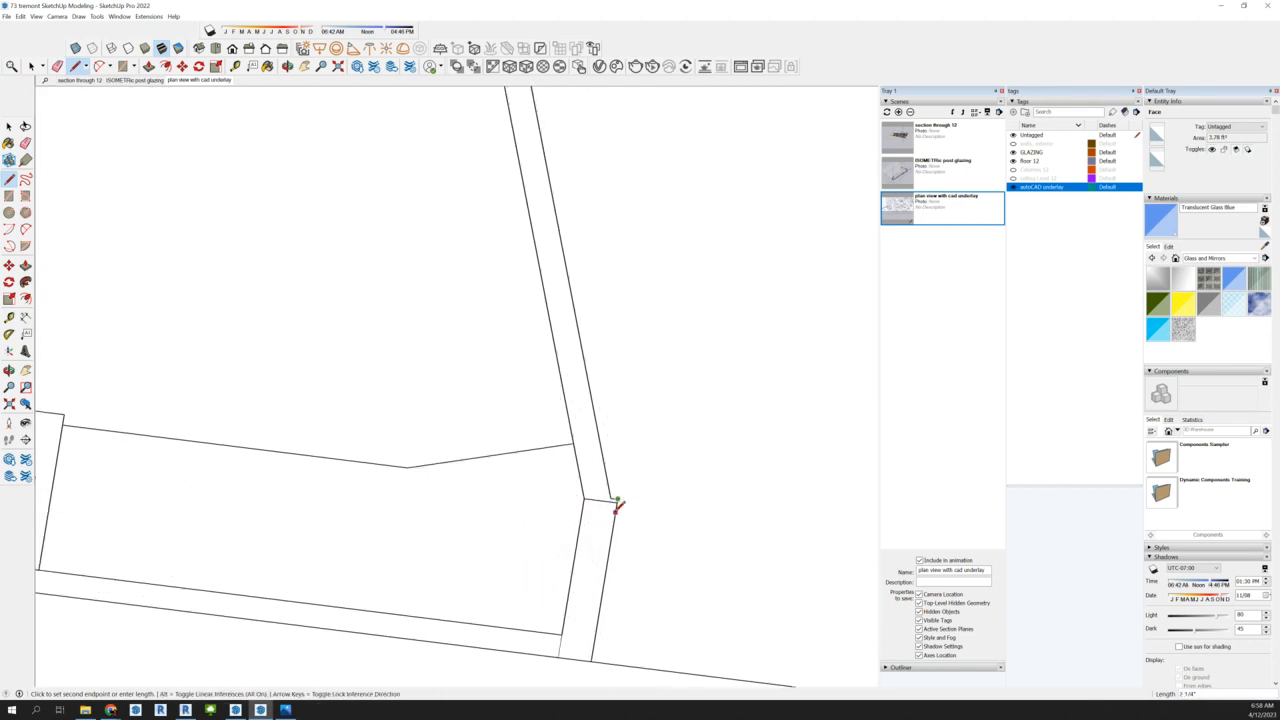
left_click(584, 497)
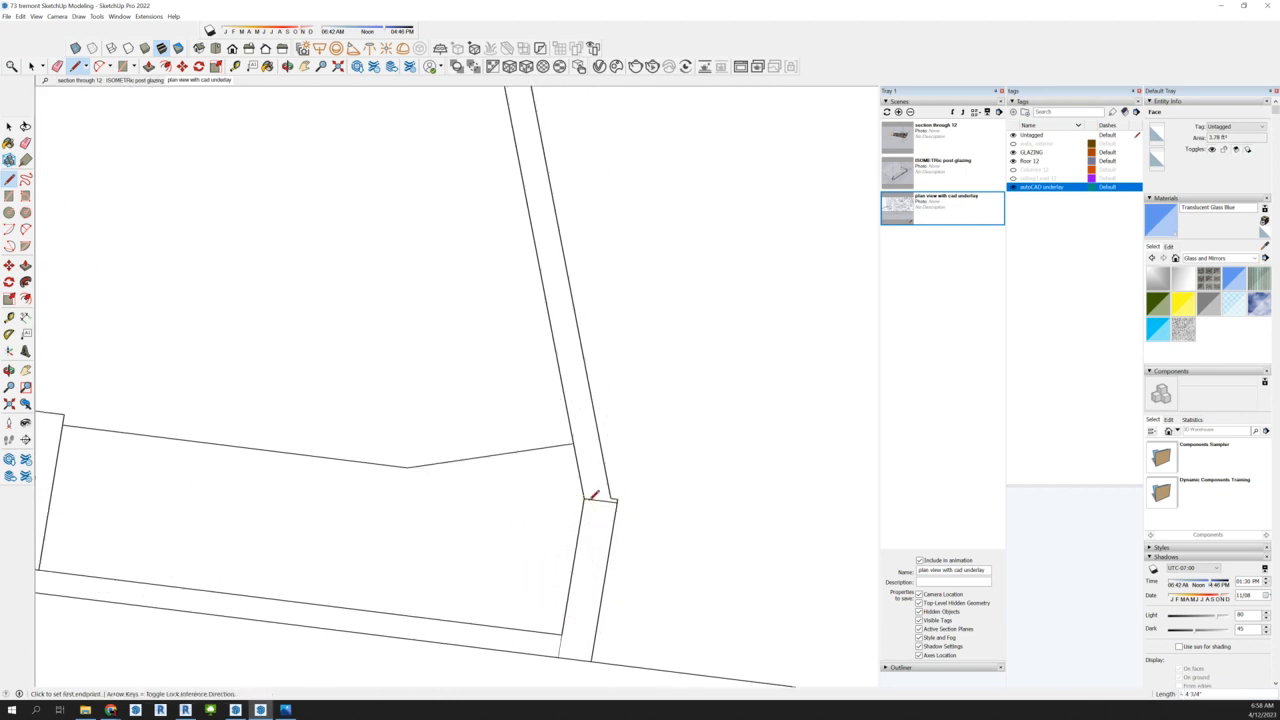
Trace the other face of the large room's long wall from its short return, past the glazed recess and around the jog, to the partition junction
scroll(579, 537, "down", 3)
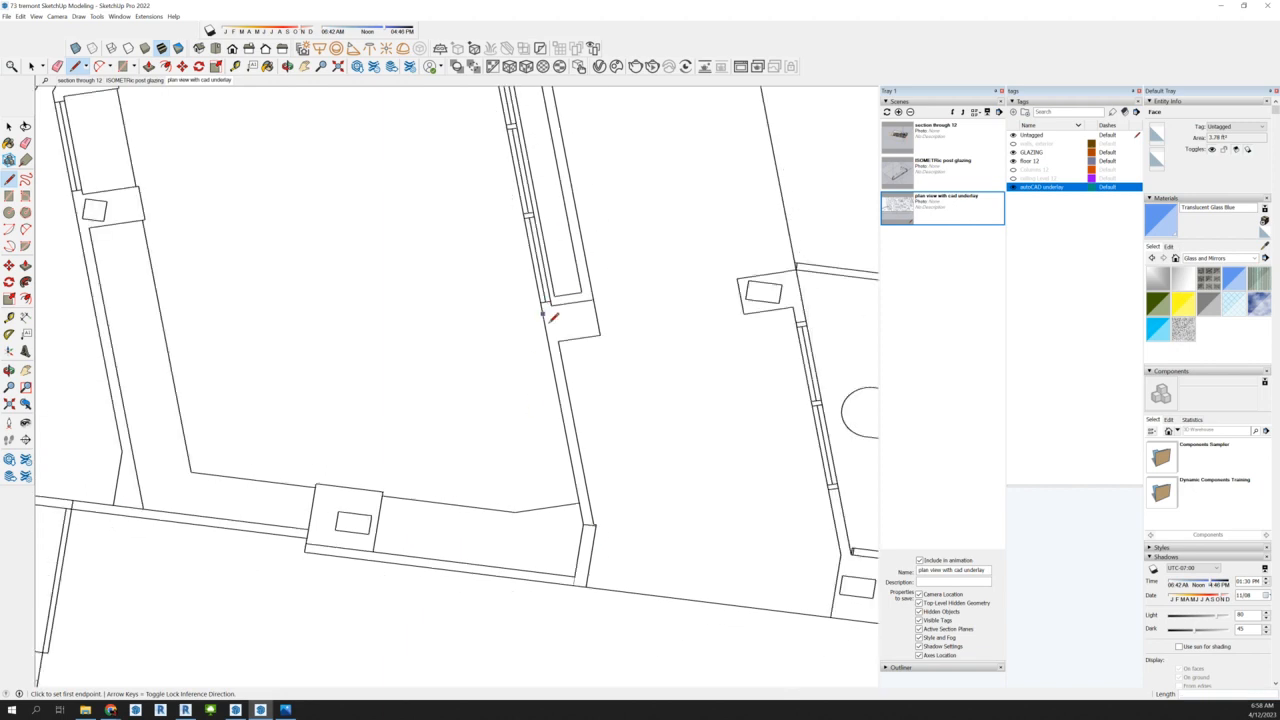
left_click(583, 521)
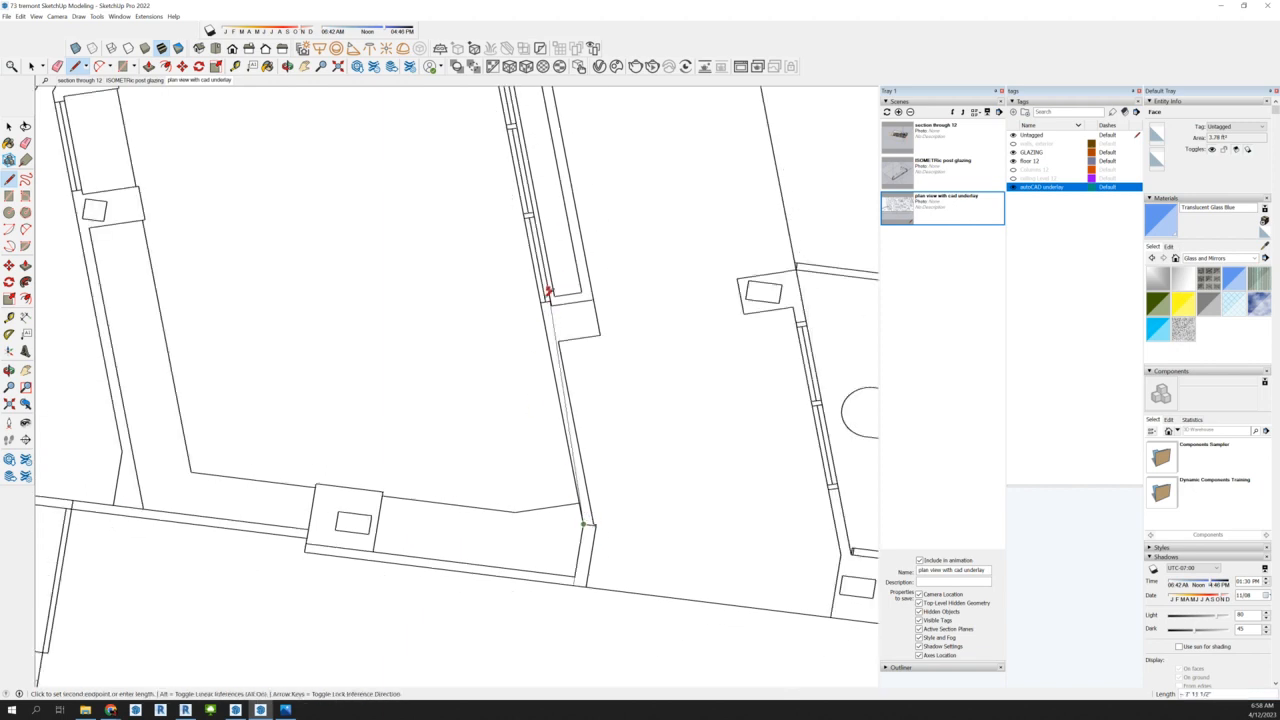
scroll(551, 398, "down", 2)
scroll(570, 438, "down", 3)
scroll(520, 224, "up", 3)
left_click(514, 231)
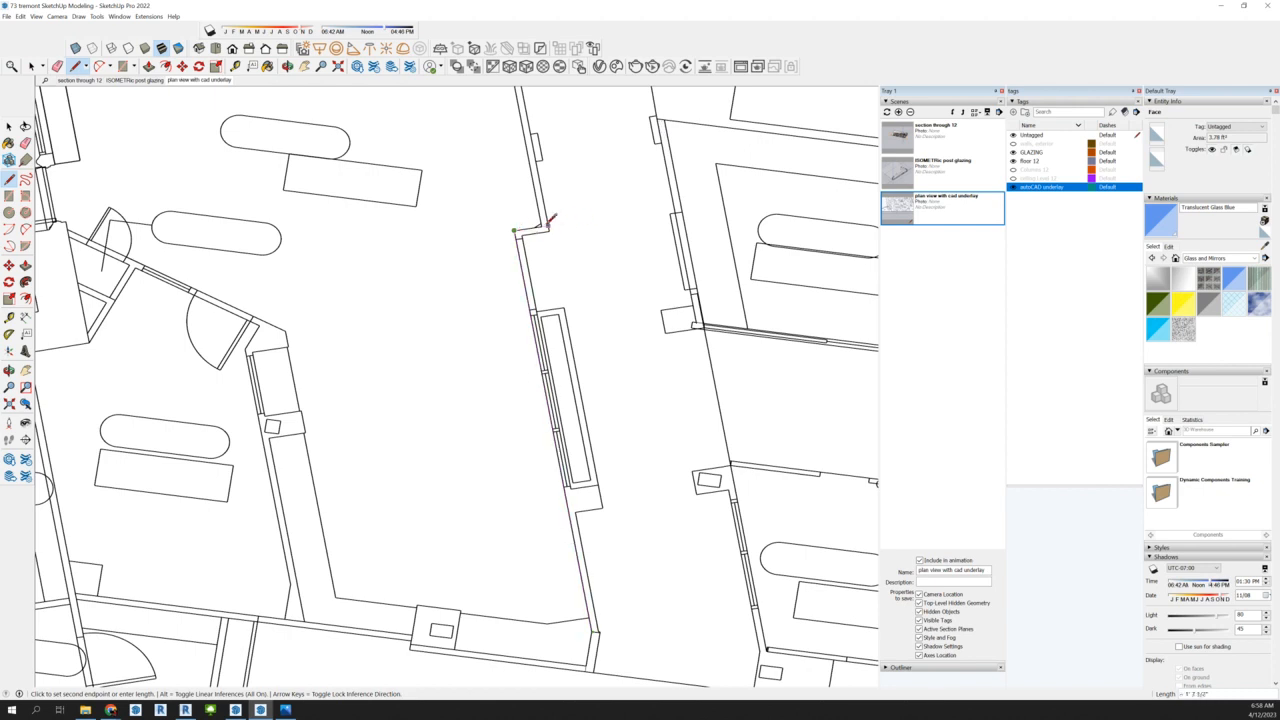
scroll(554, 243, "down", 3)
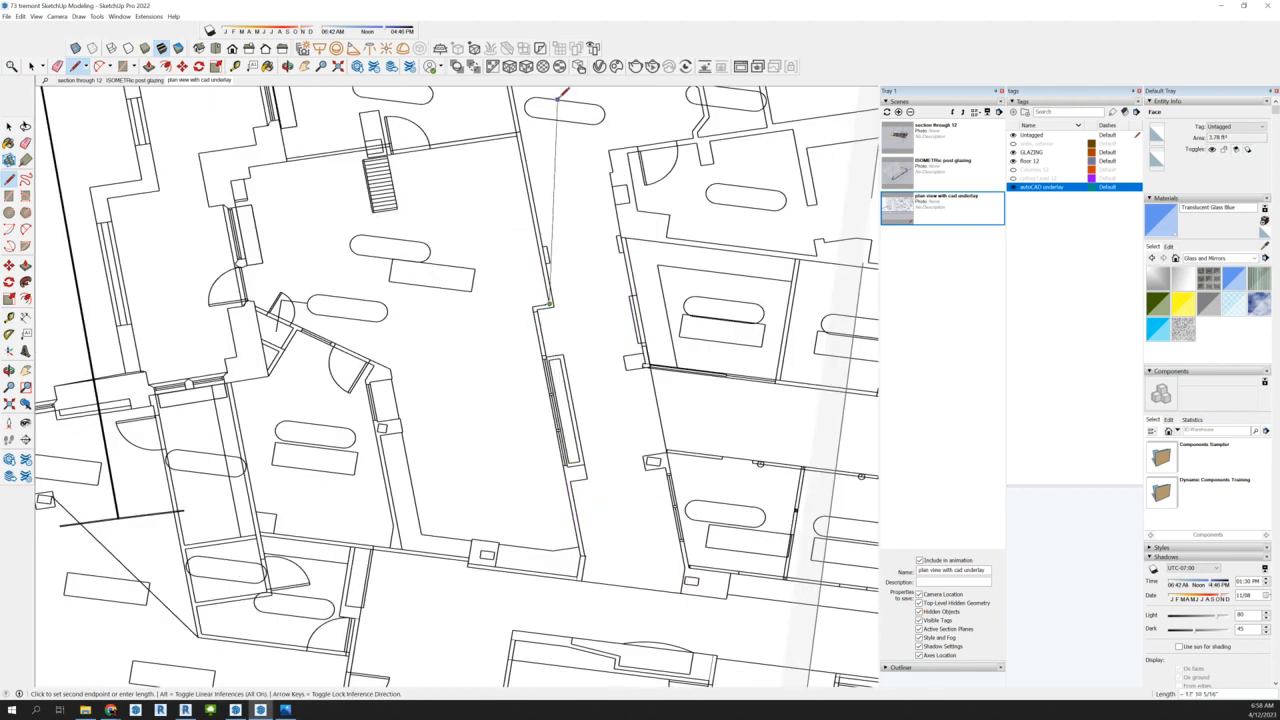
scroll(513, 152, "up", 2)
scroll(514, 150, "up", 1)
left_click(518, 123)
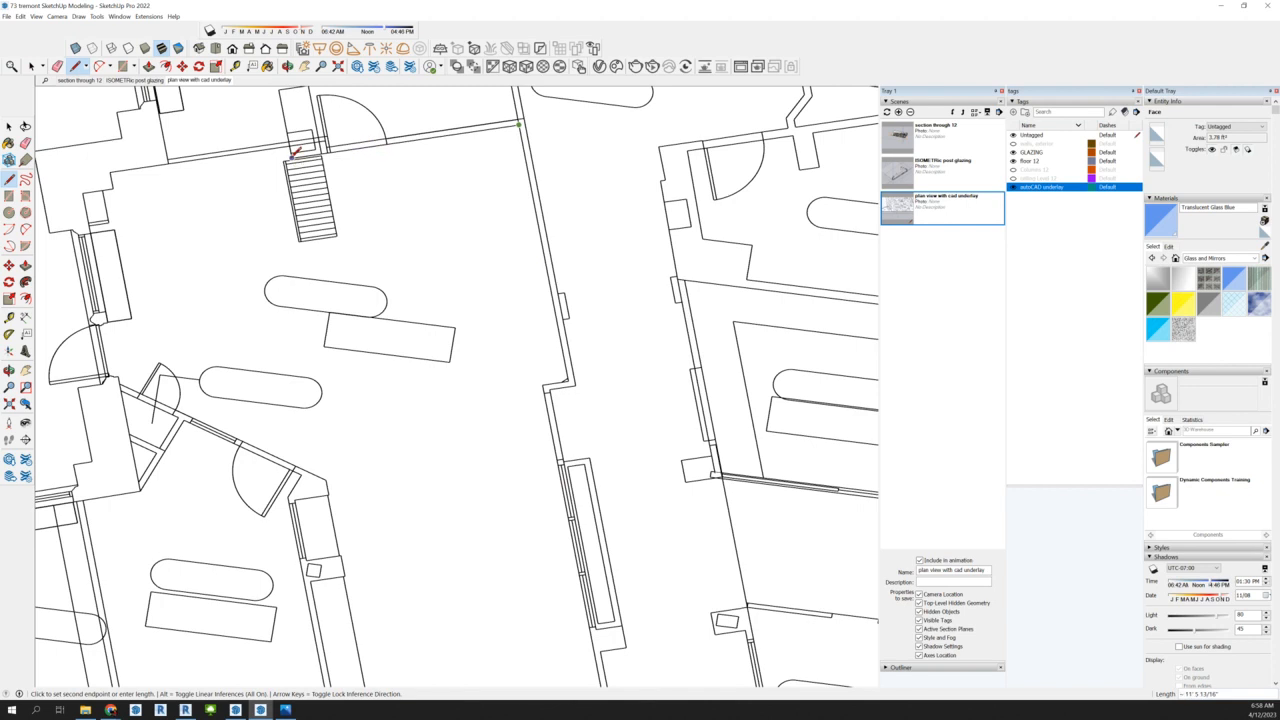
Outline the partition from the long wall to the door beside the stair, and back along its other face to close the wall
scroll(293, 155, "up", 2)
left_click(349, 147)
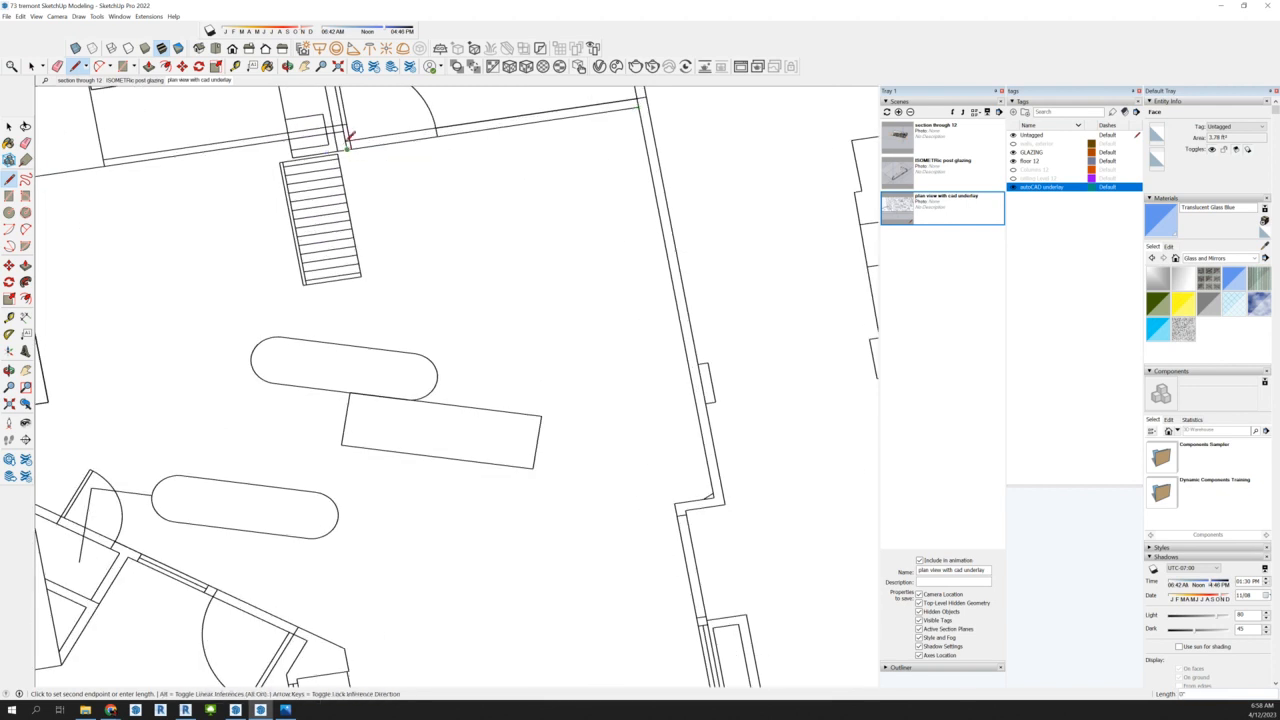
scroll(343, 141, "up", 2)
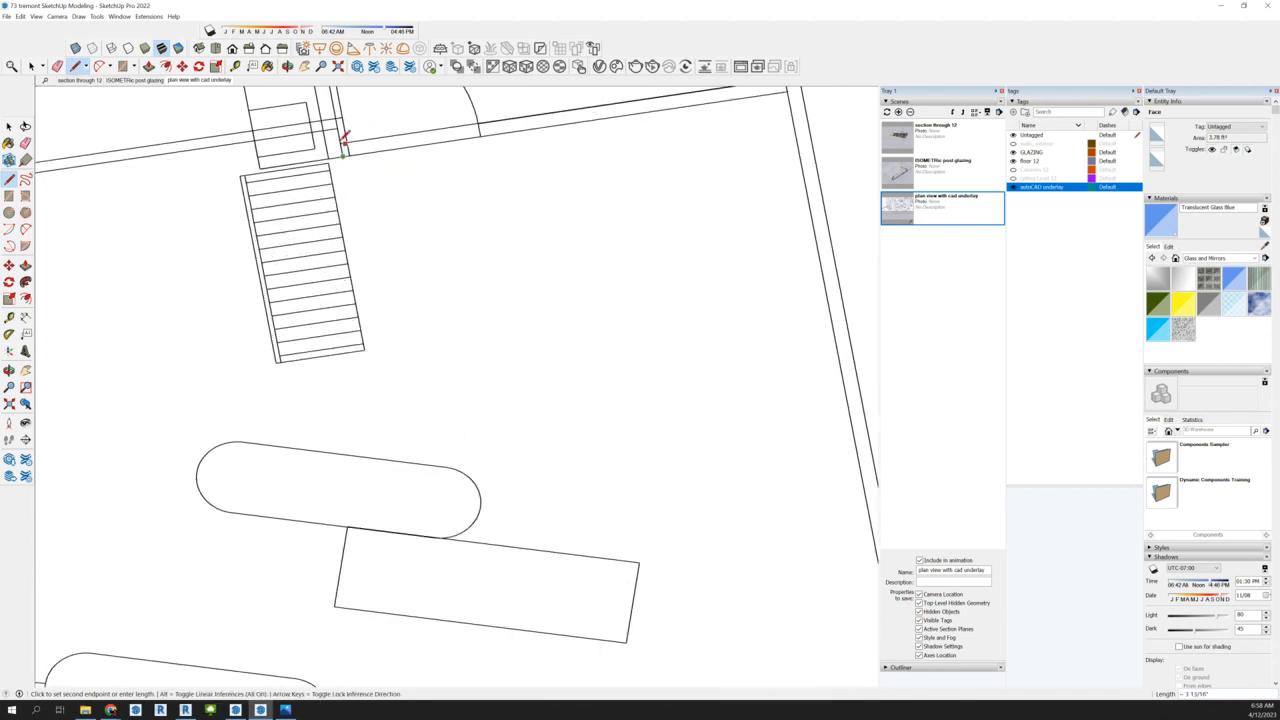
scroll(200, 210, "down", 3)
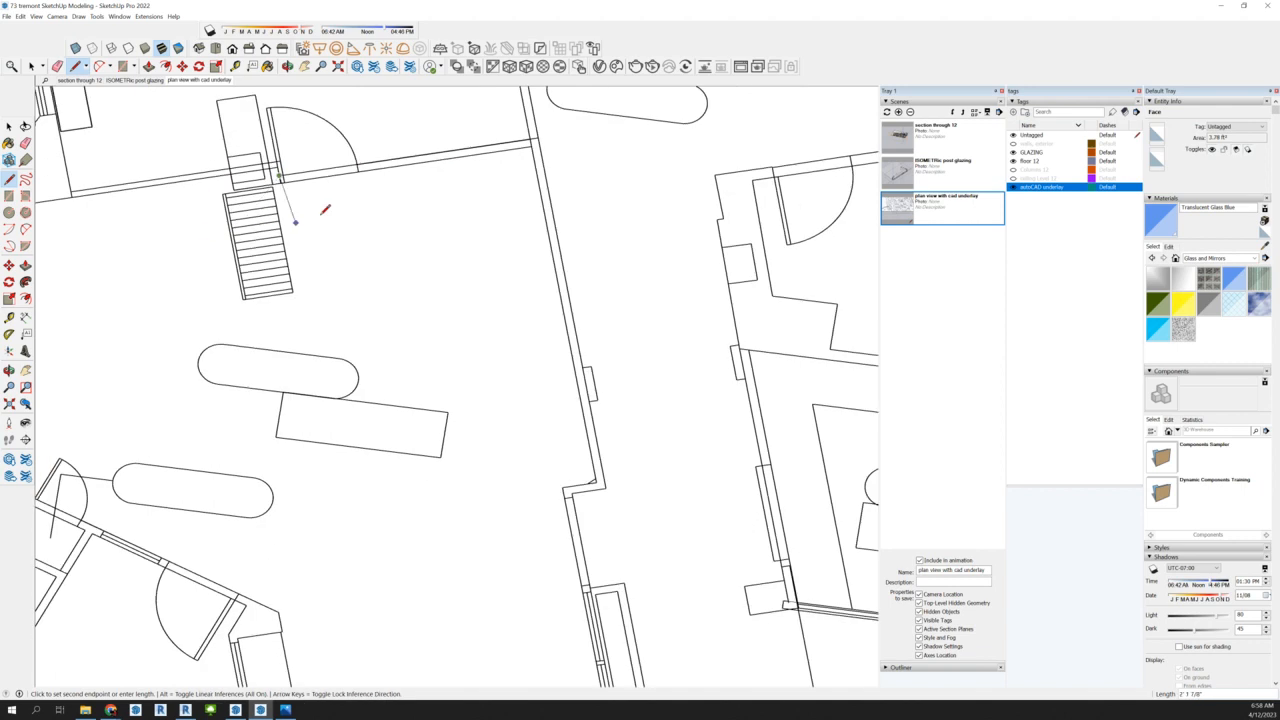
left_click(535, 142)
left_click(31, 66)
Hide the autoCAD underlay tag and examine the traced walls for gaps around the corridor and large room's corner
scroll(770, 270, "down", 2)
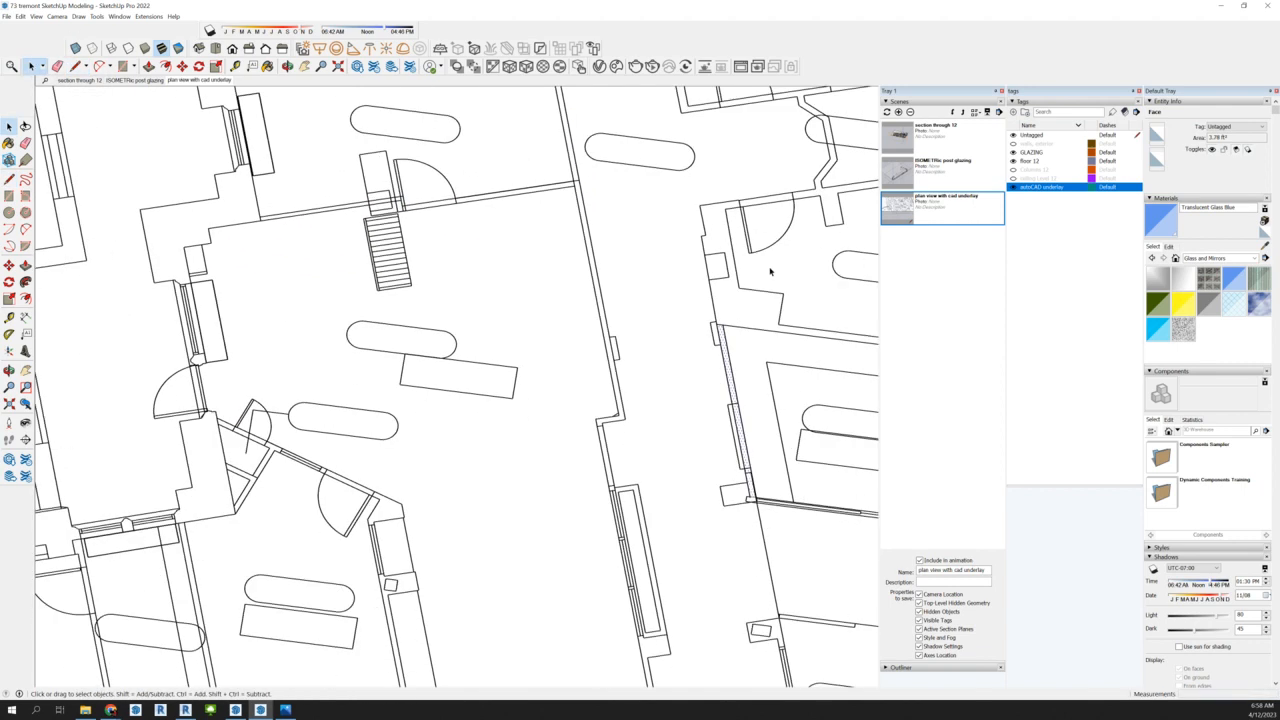
left_click(1013, 189)
middle_click_drag(250, 140, 562, 187)
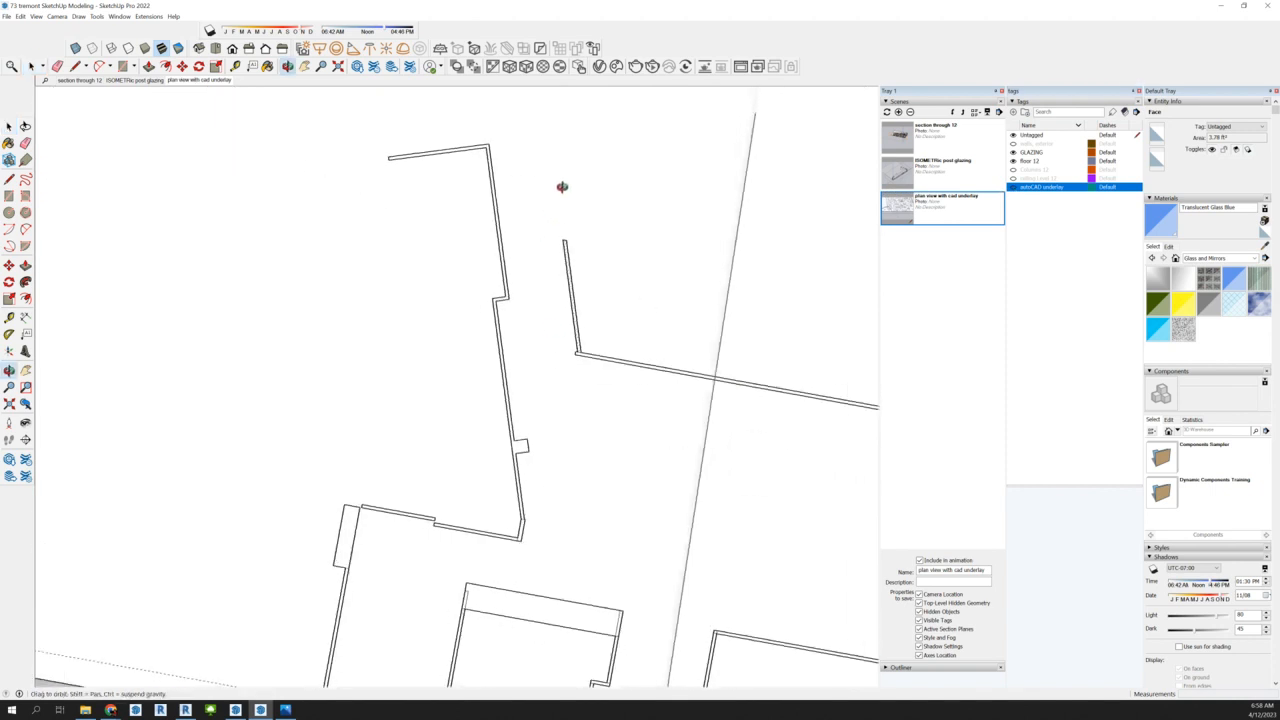
scroll(371, 200, "down", 2)
scroll(411, 511, "up", 7)
scroll(396, 487, "up", 1)
scroll(431, 477, "up", 3)
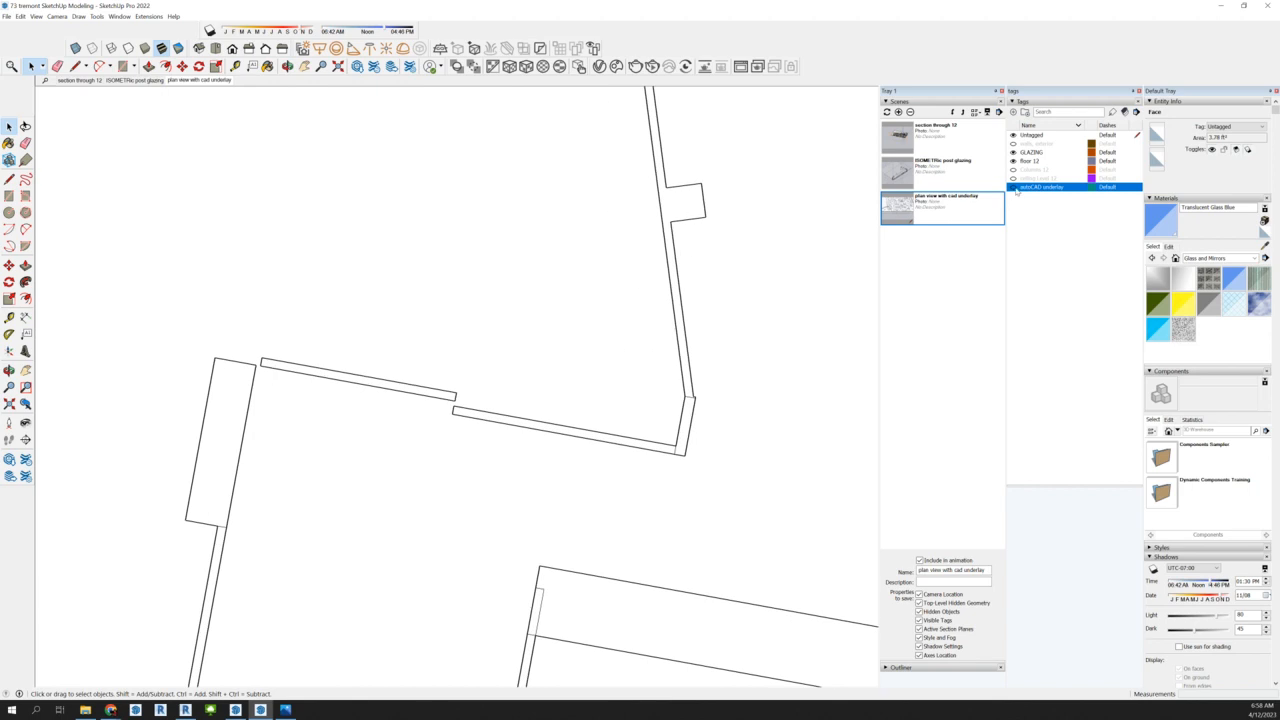
scroll(531, 380, "up", 3)
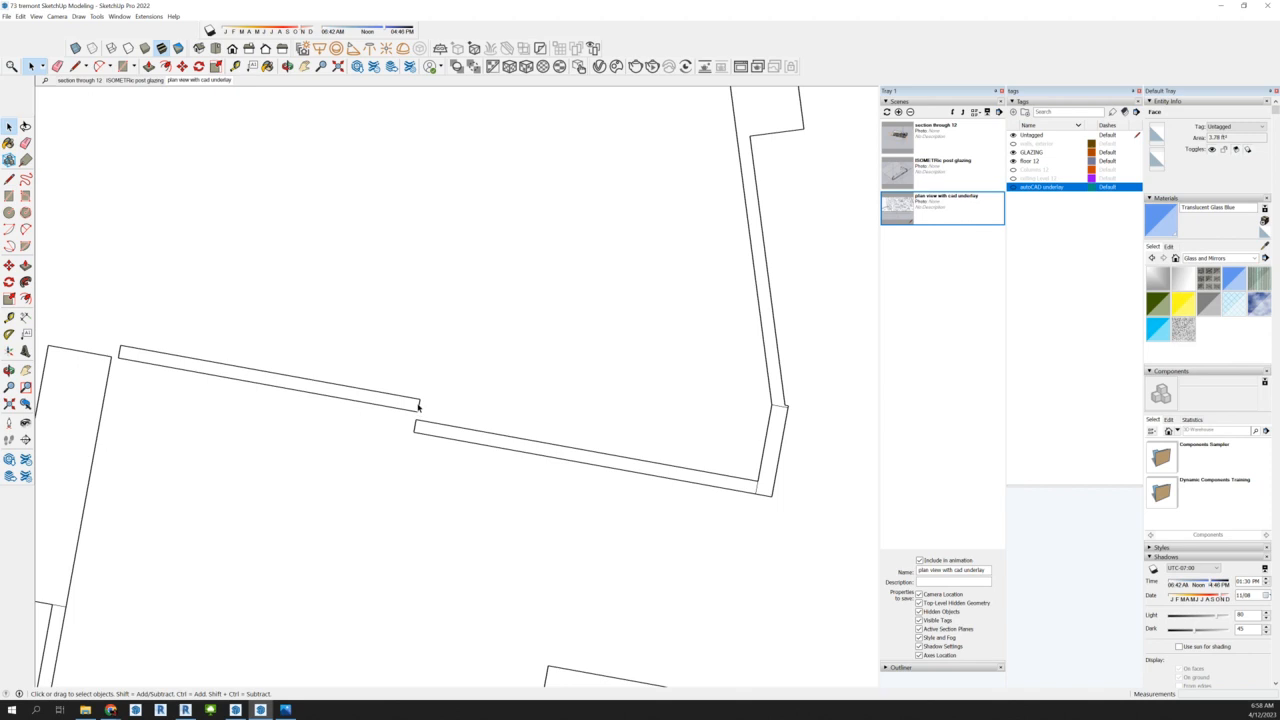
Compare the gap between the two corridor wall segments with the autoCAD underlay and Columns 12 tags, leaving both tags hidden
left_click(1014, 188)
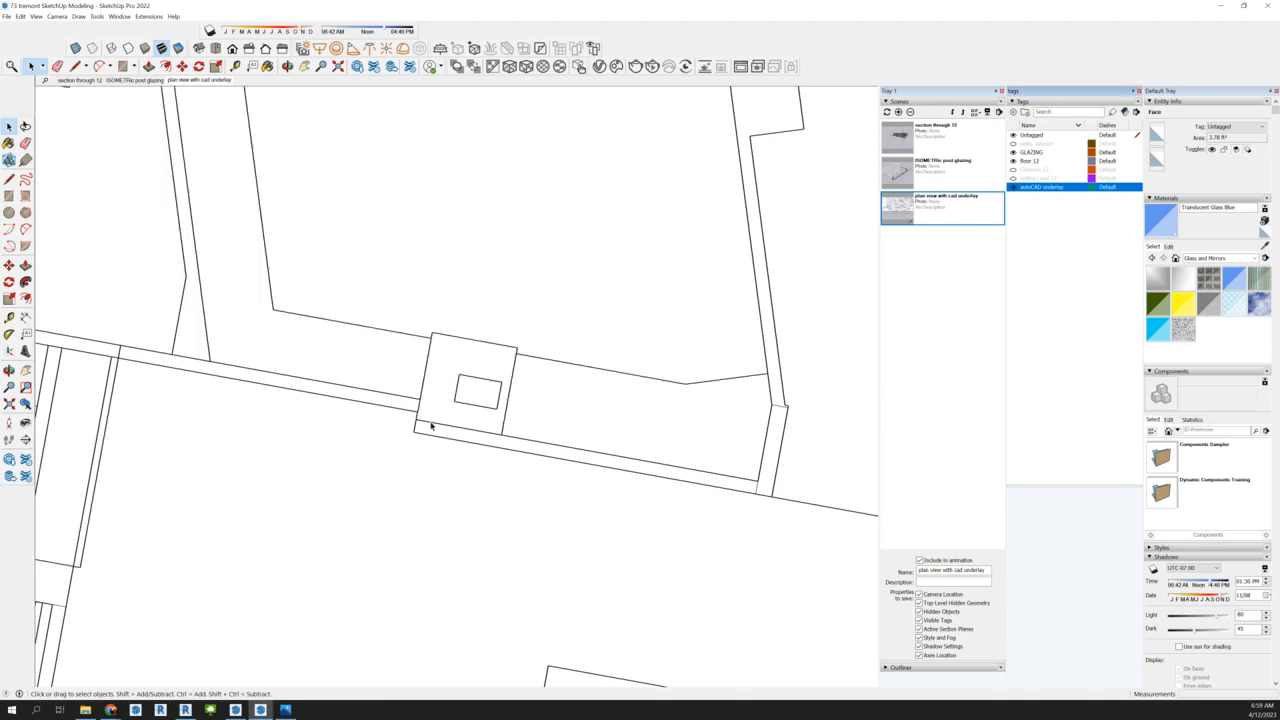
left_click(1014, 170)
left_click(1014, 170)
scroll(843, 337, "down", 8)
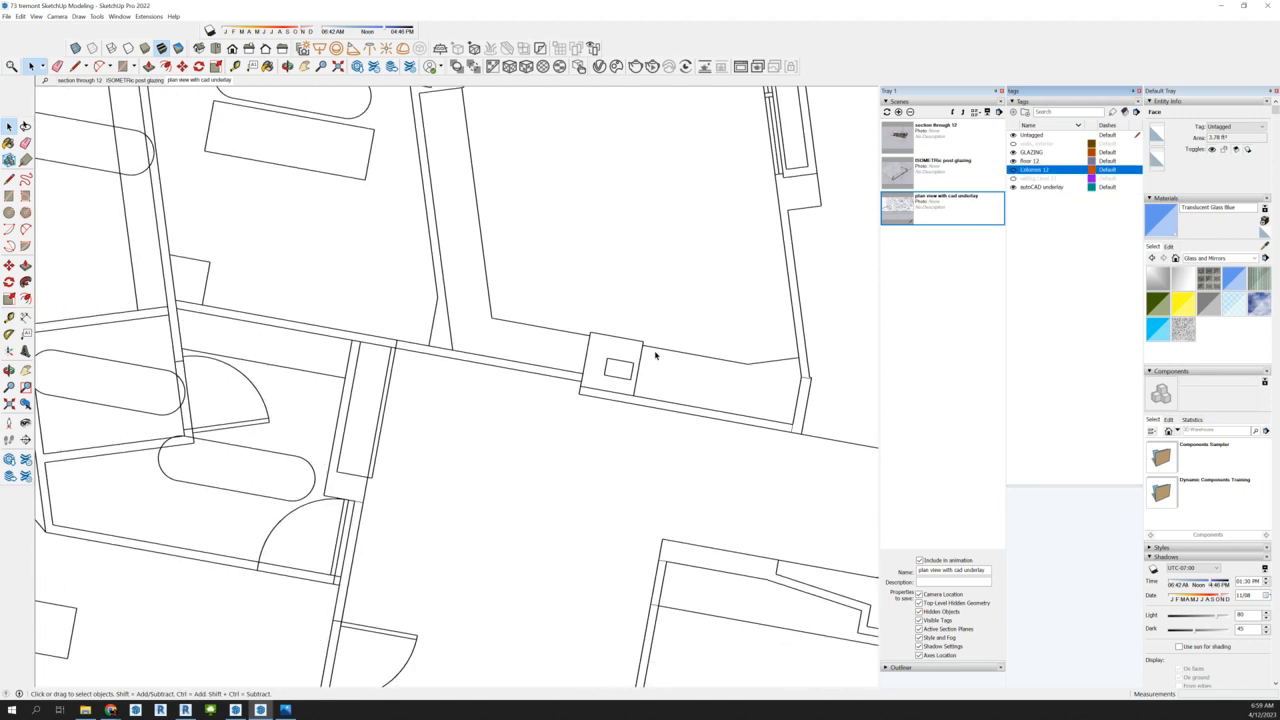
left_click(1014, 187)
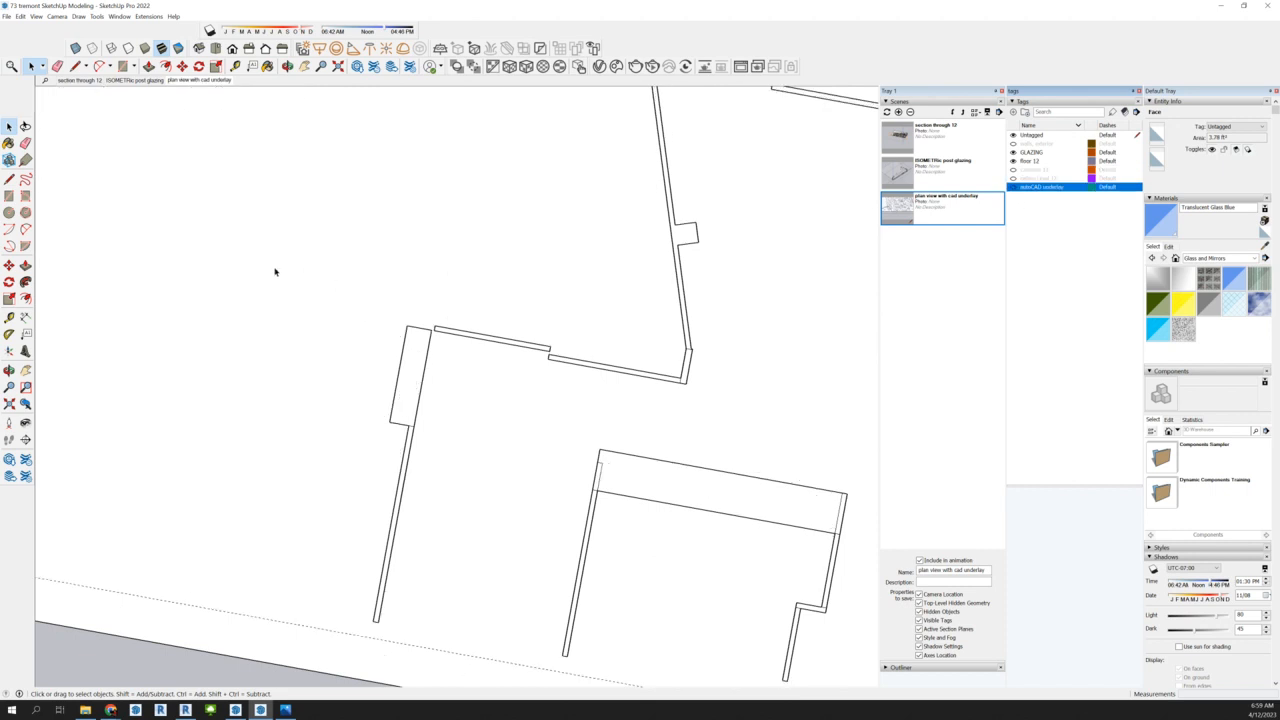
Bridge the gap between the two offset corridor wall segments with lines forming a stepped join about 6" wide
scroll(451, 418, "up", 3)
scroll(346, 541, "up", 2)
scroll(514, 274, "down", 2)
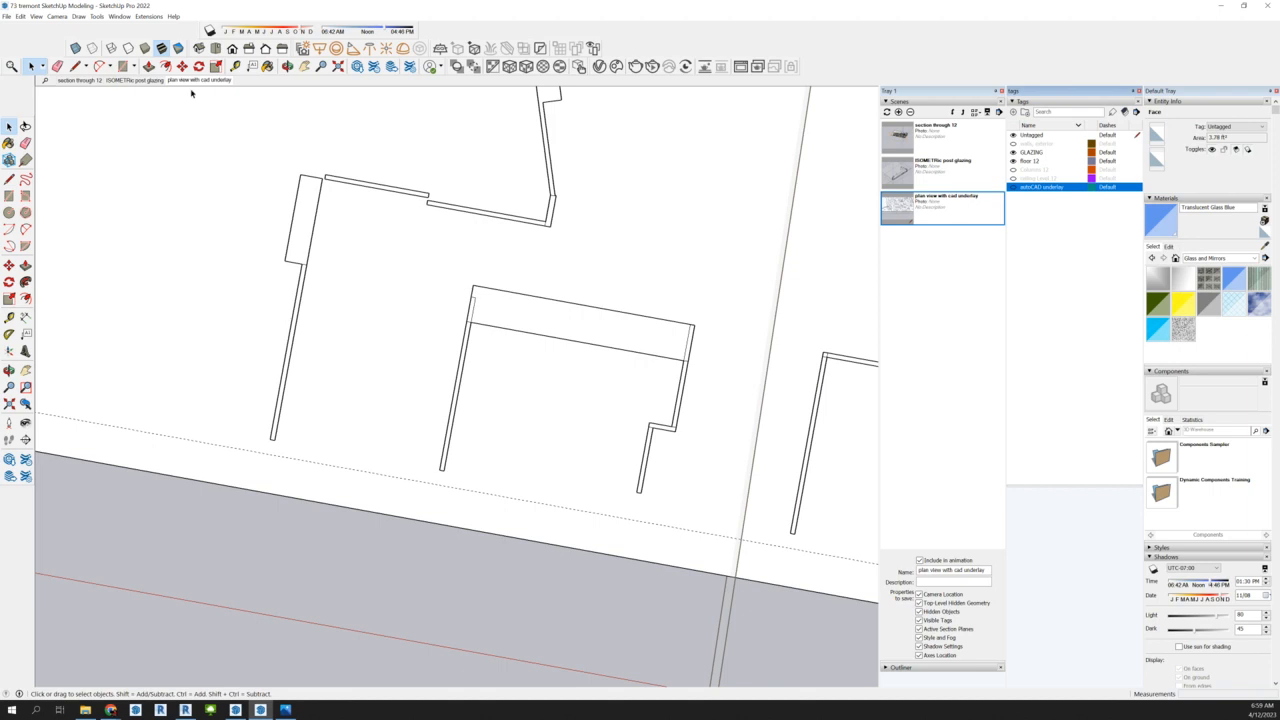
scroll(423, 183, "up", 3)
scroll(386, 208, "up", 2)
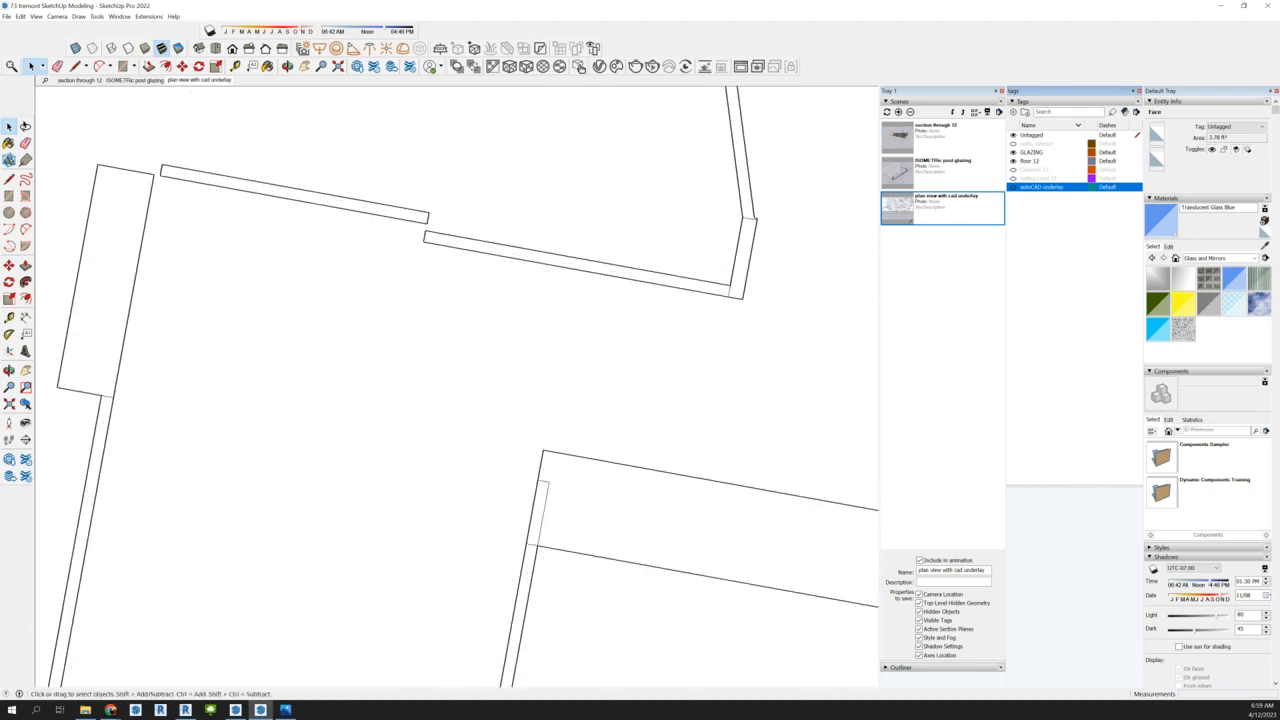
left_click(75, 66)
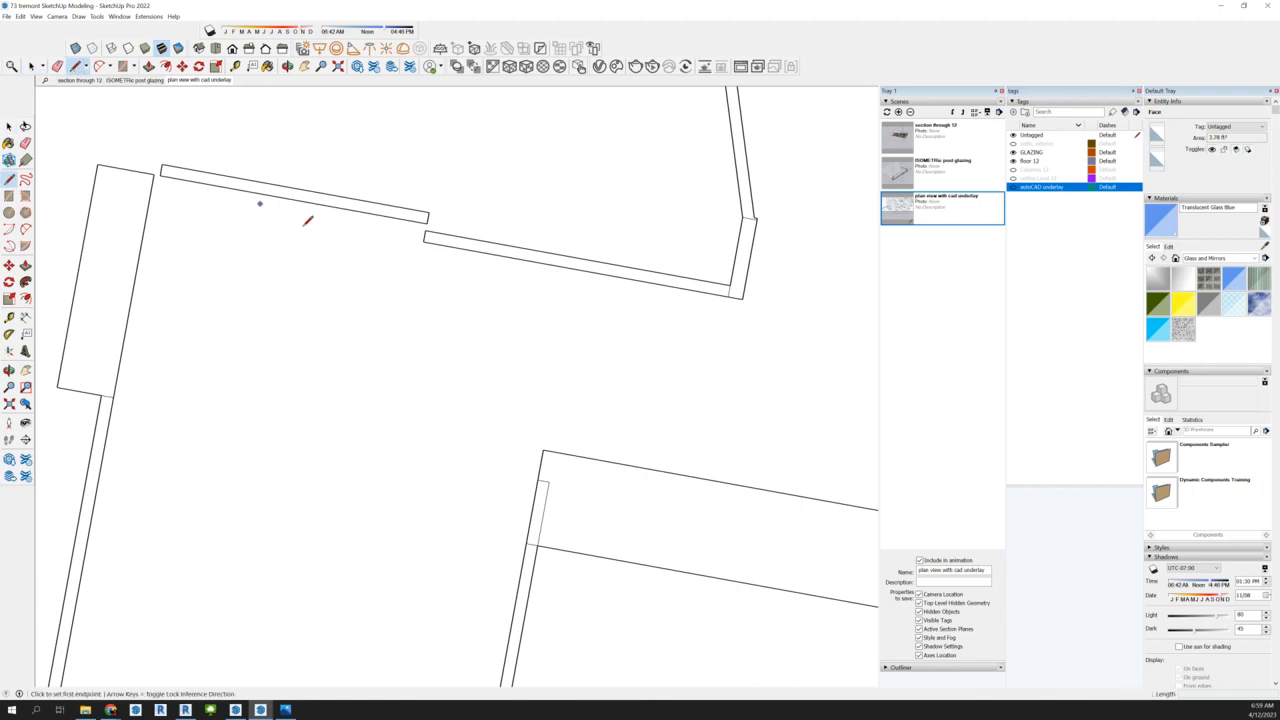
left_click(428, 223)
left_click(427, 238)
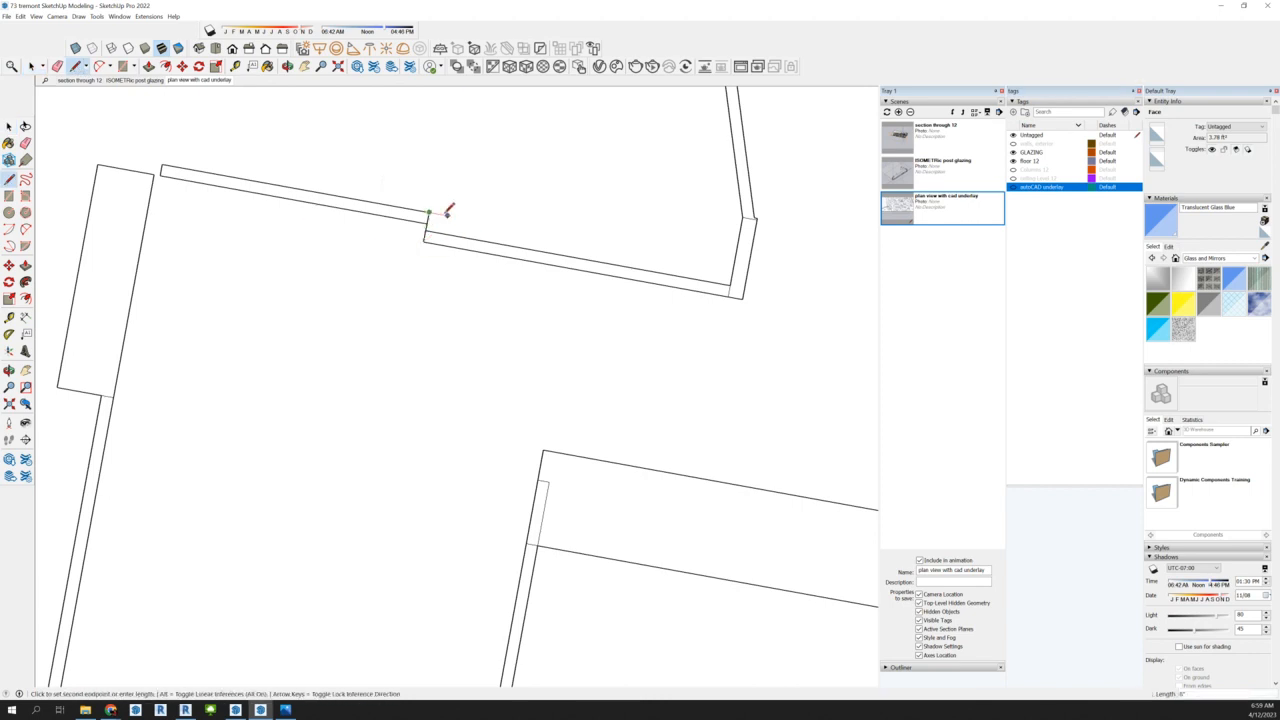
left_click(447, 215)
scroll(444, 233, "up", 2)
left_click(447, 230)
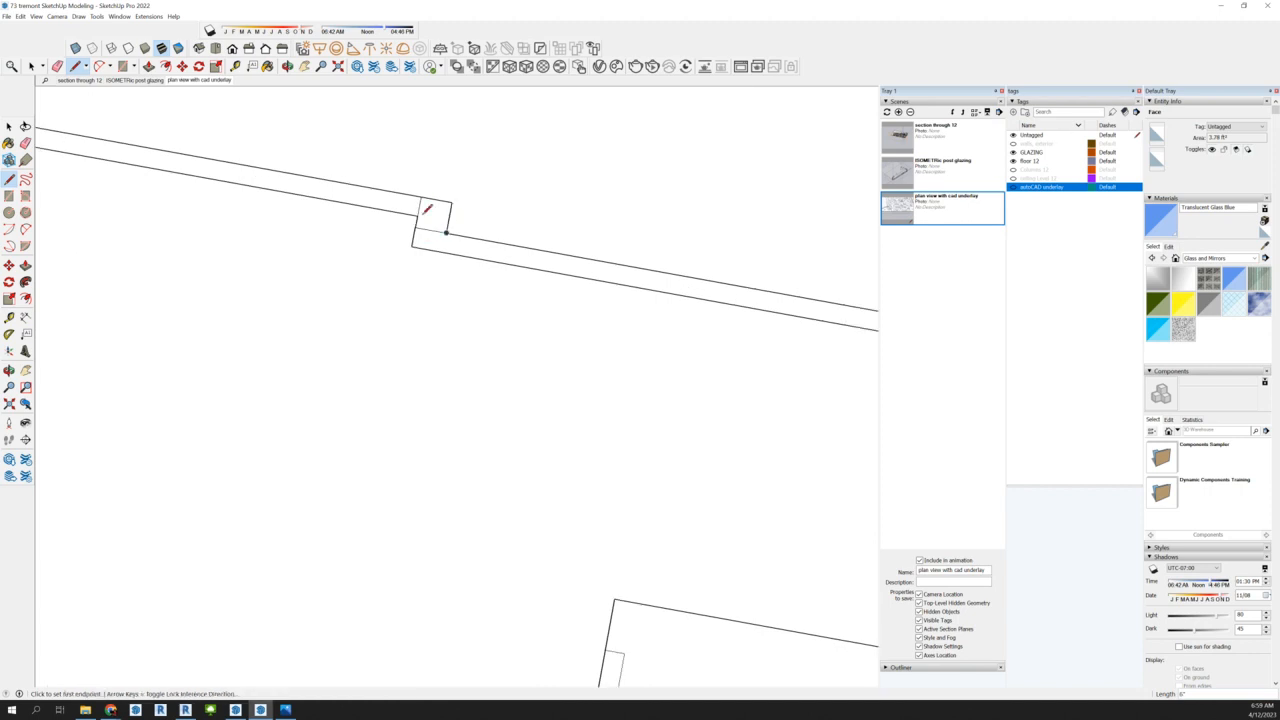
Erase the leftover wall-end lines inside the stepped join to merge the two corridor wall segments
key("e")
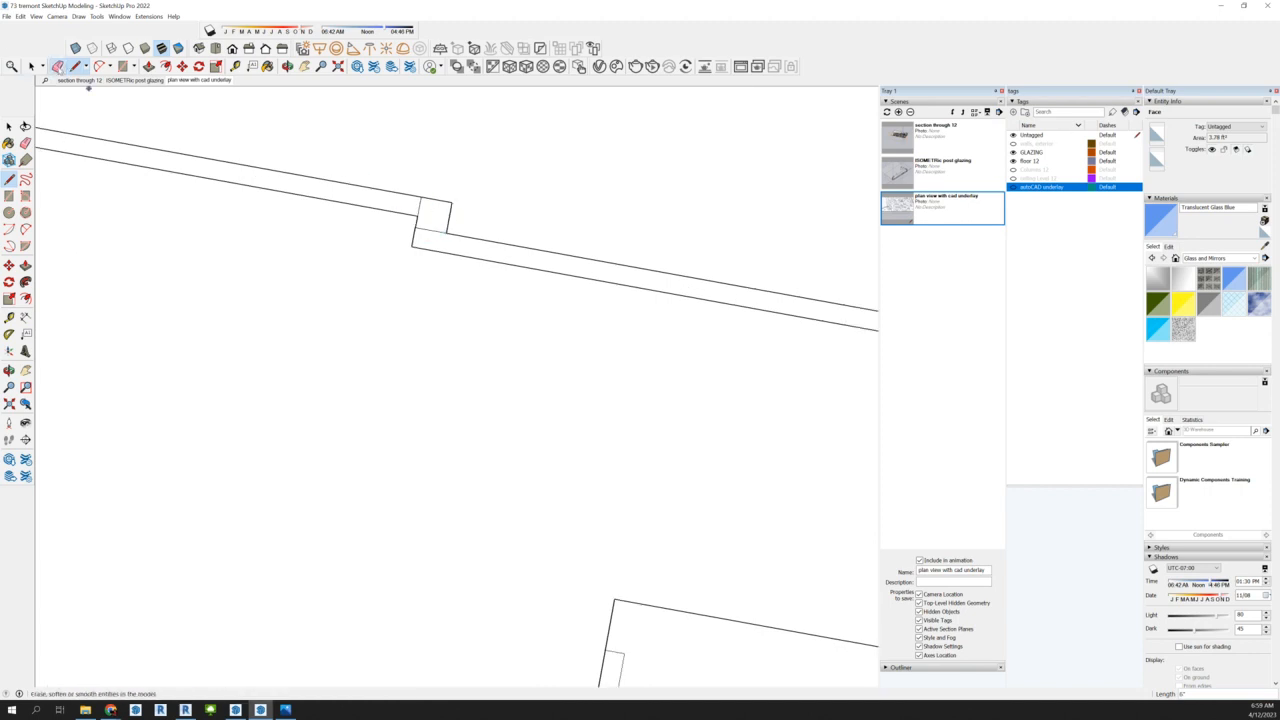
left_click(430, 222)
scroll(476, 181, "down", 5)
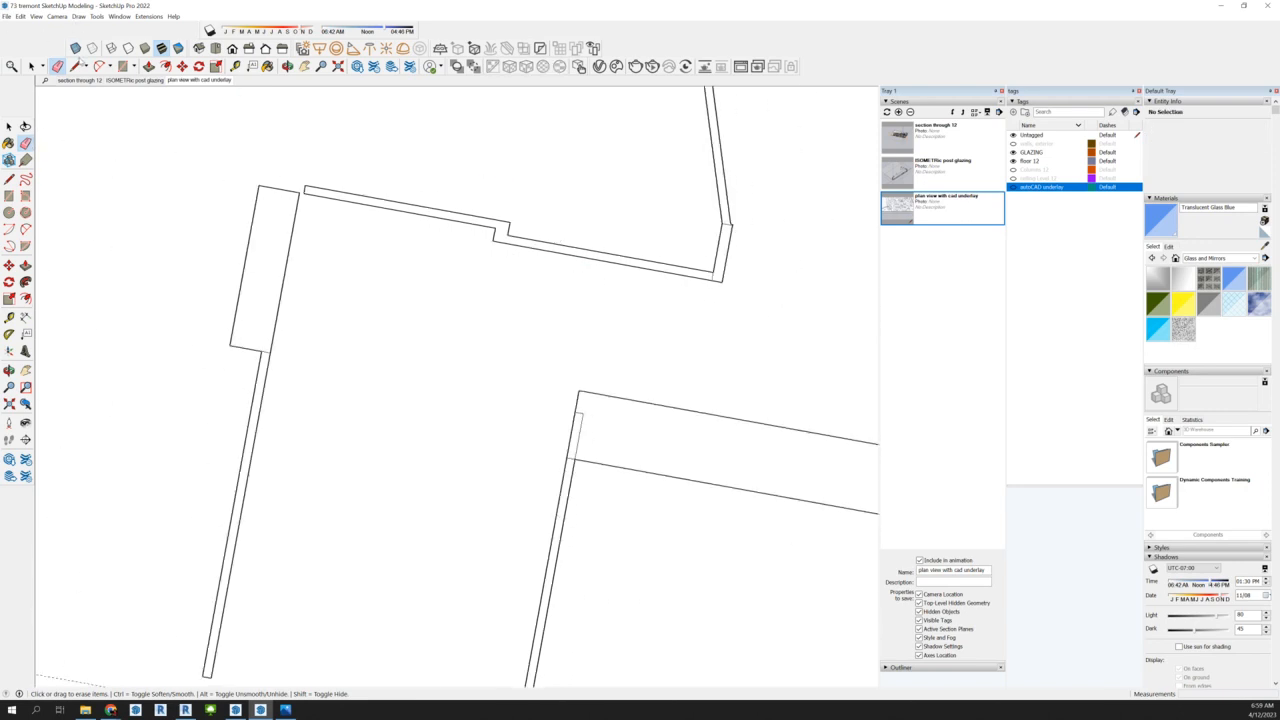
Connect the corridor wall to the thick corner block, extending its outer face about 8" and closing it onto the block's end
left_click(75, 66)
scroll(267, 155, "up", 2)
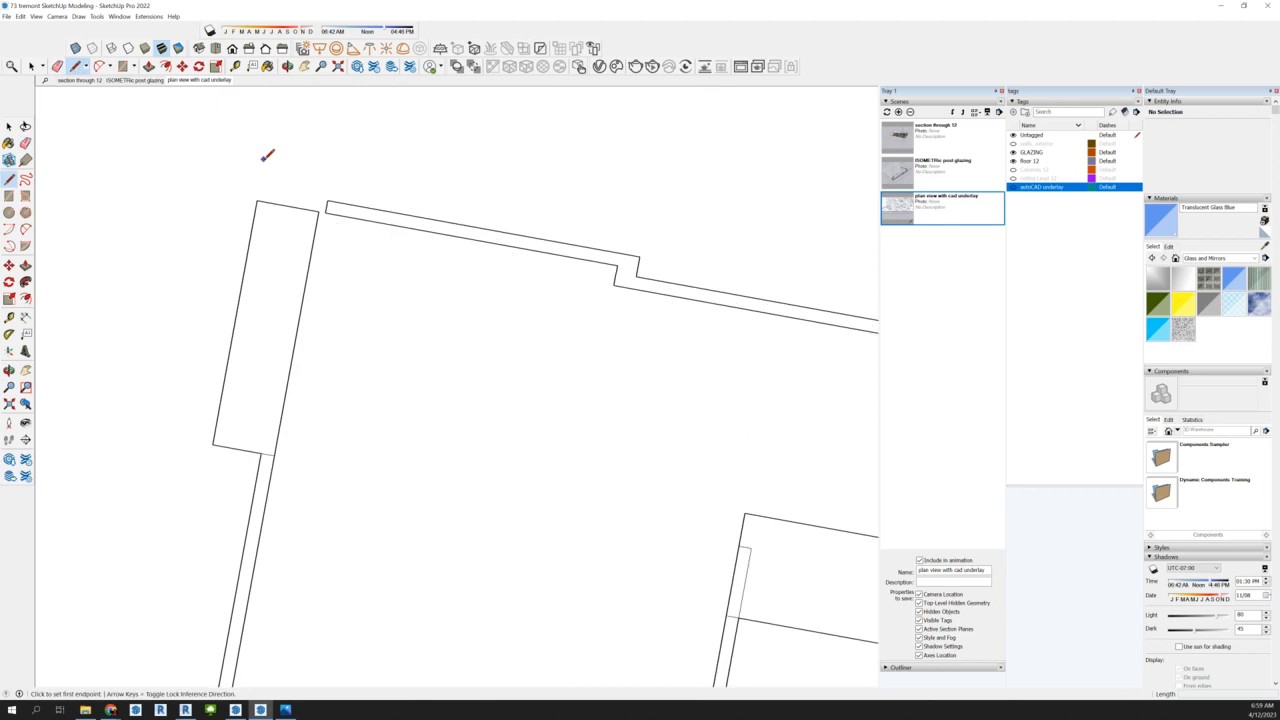
left_click(321, 205)
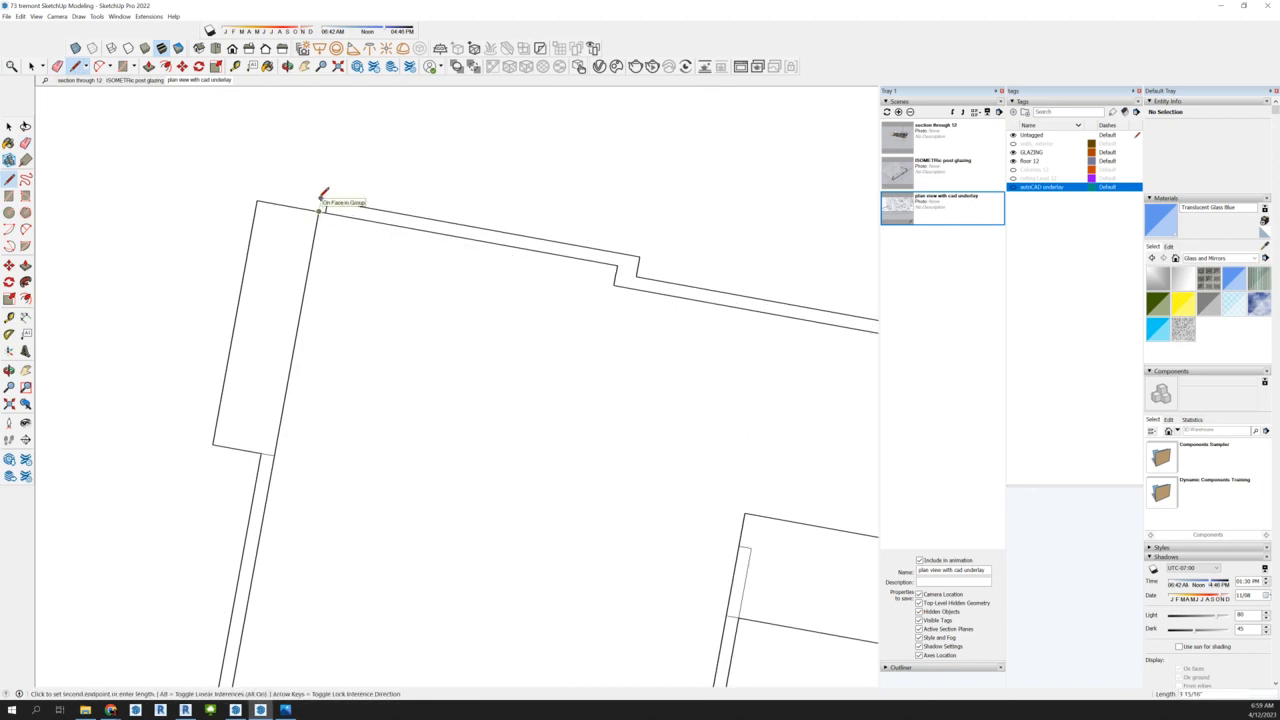
key("space")
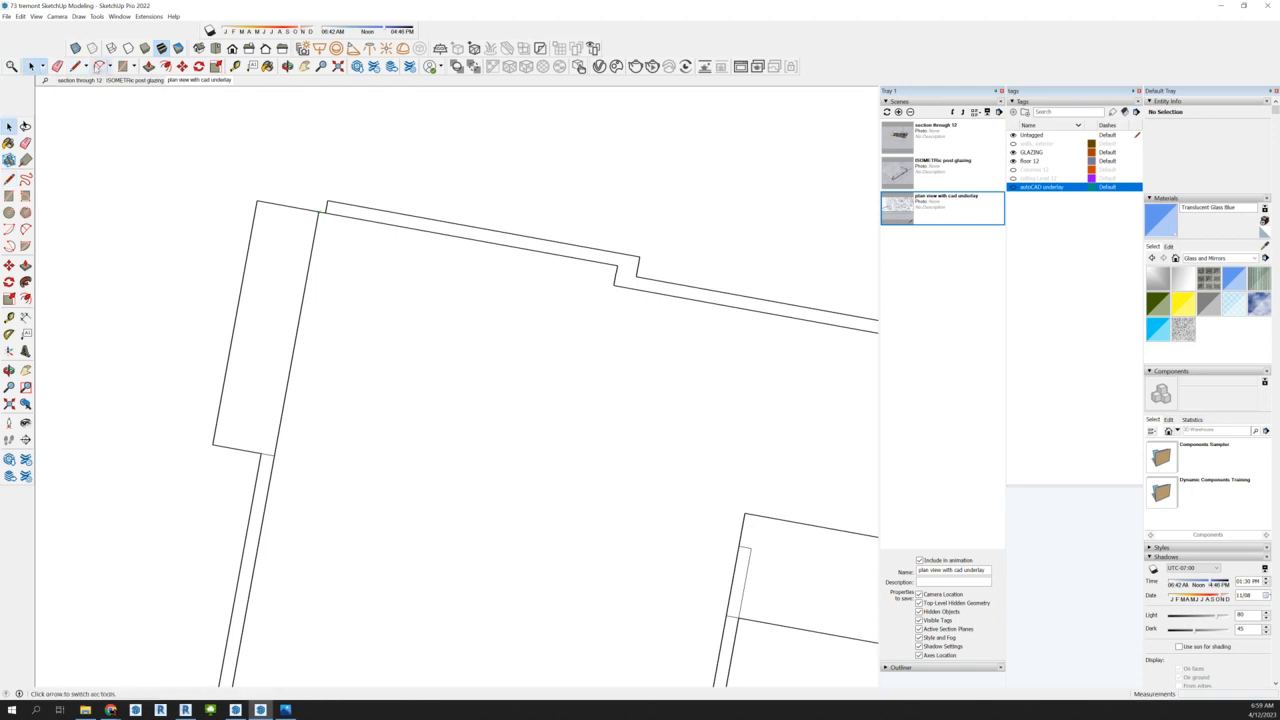
key("l")
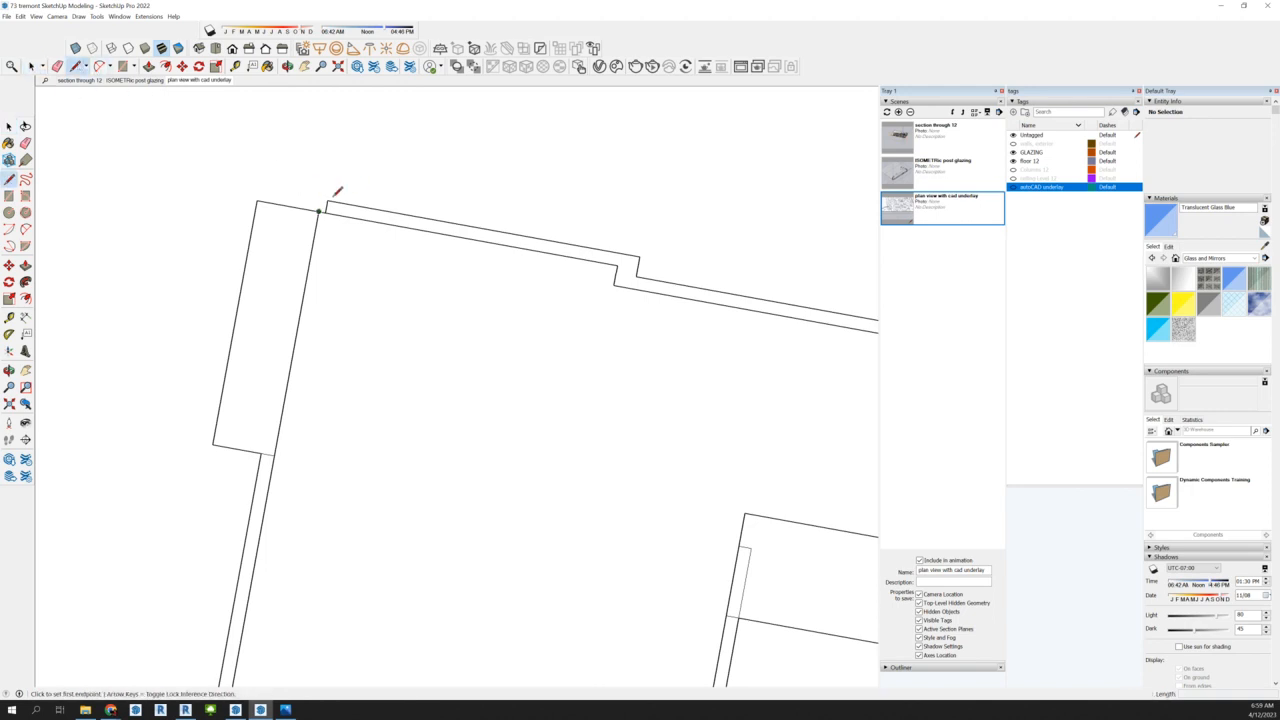
left_click(327, 201)
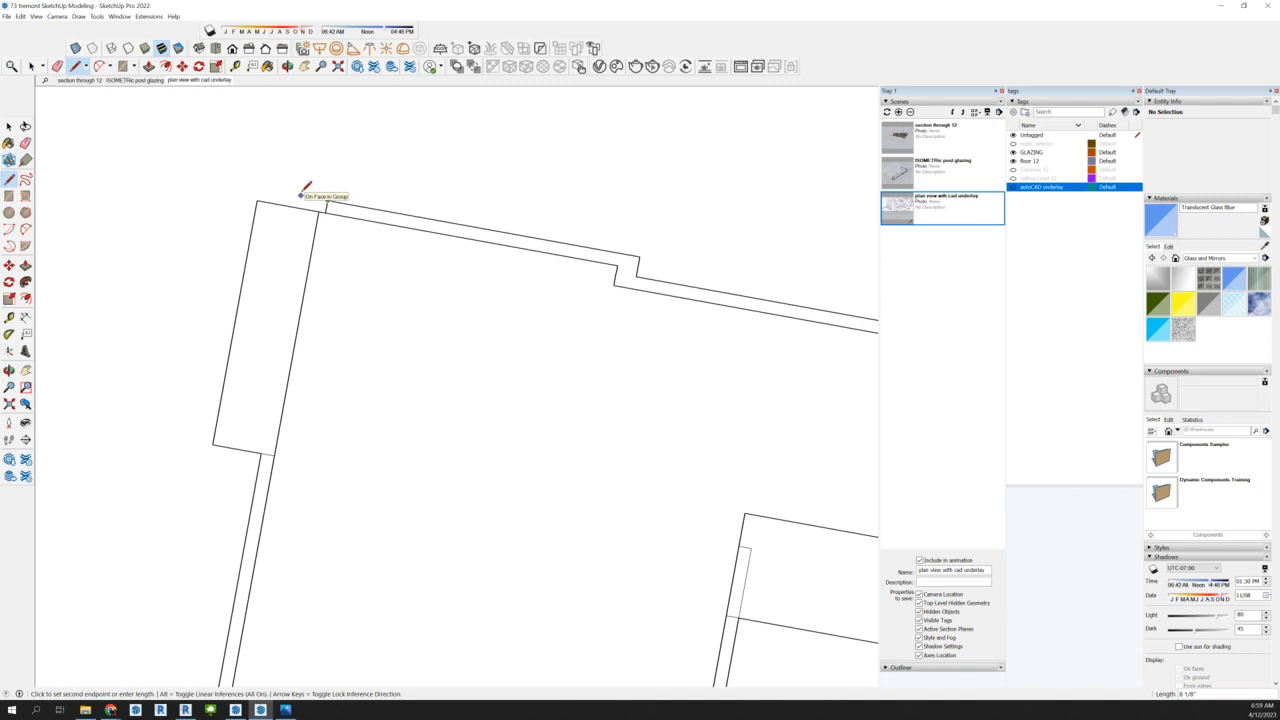
left_click(303, 205)
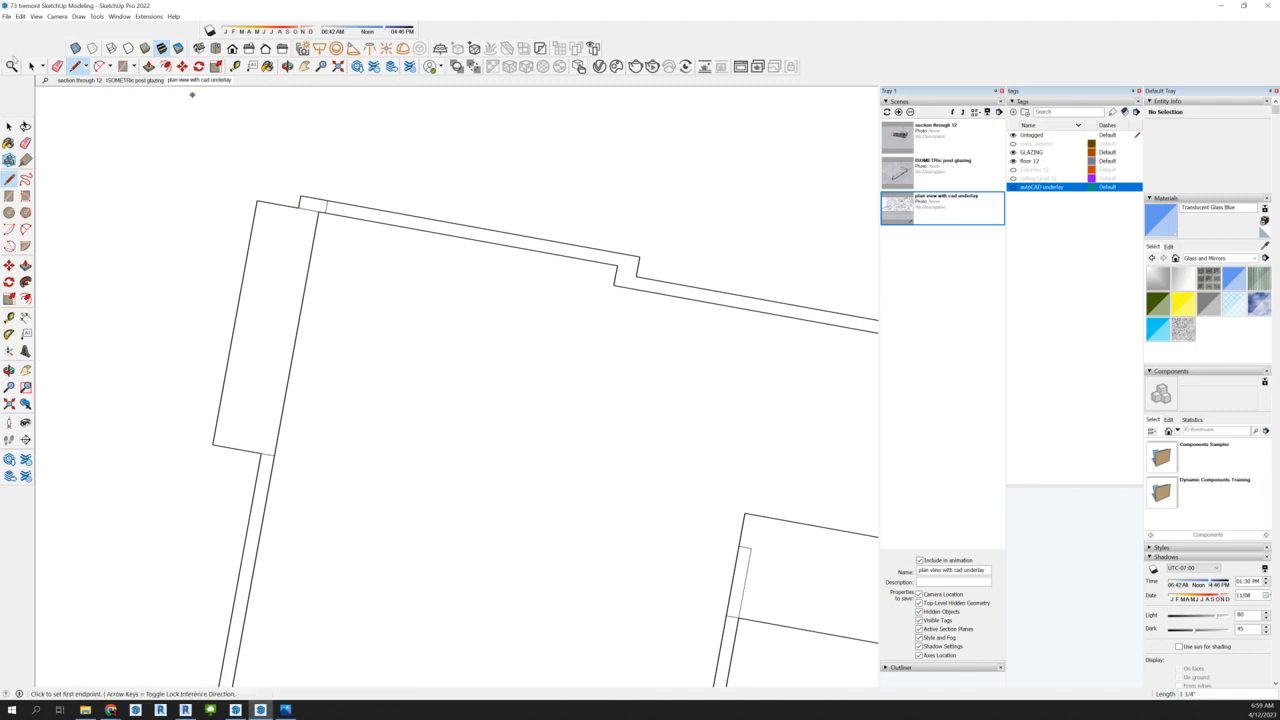
Erase the leftover dividing lines where the extended corridor wall meets the thick corner block
key("e")
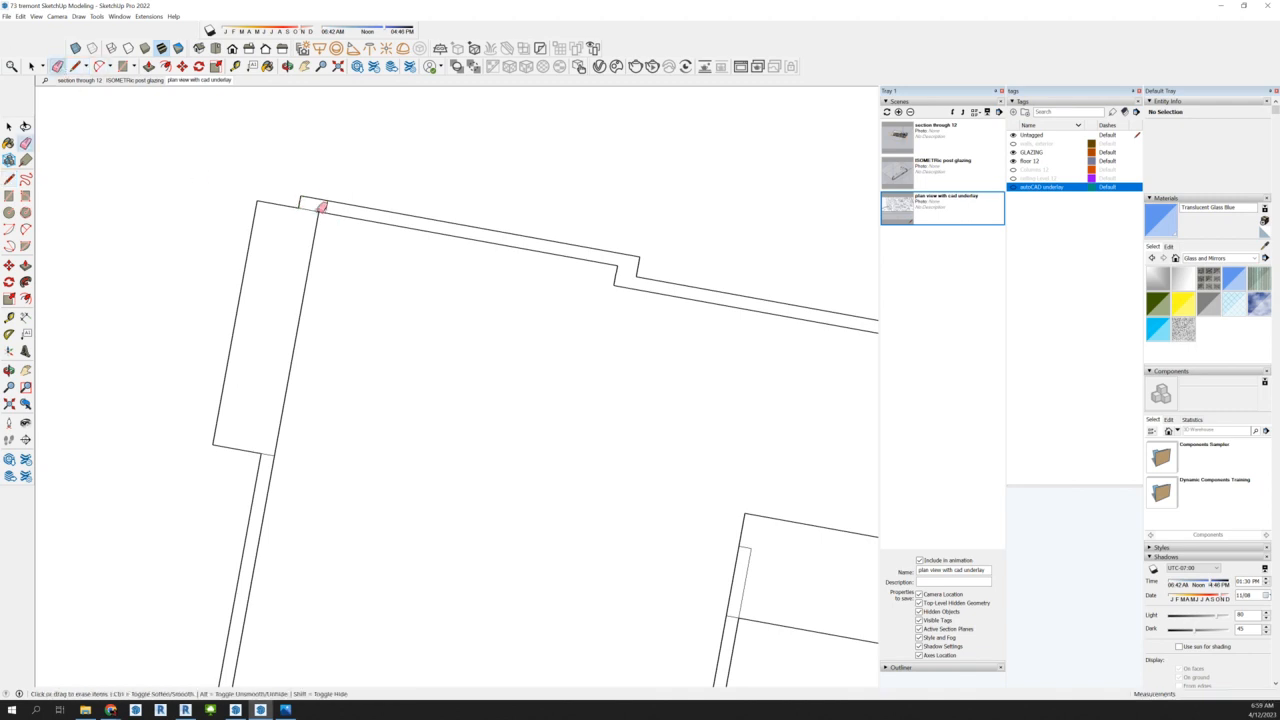
left_click(310, 206)
scroll(263, 180, "down", 2)
scroll(474, 234, "up", 2)
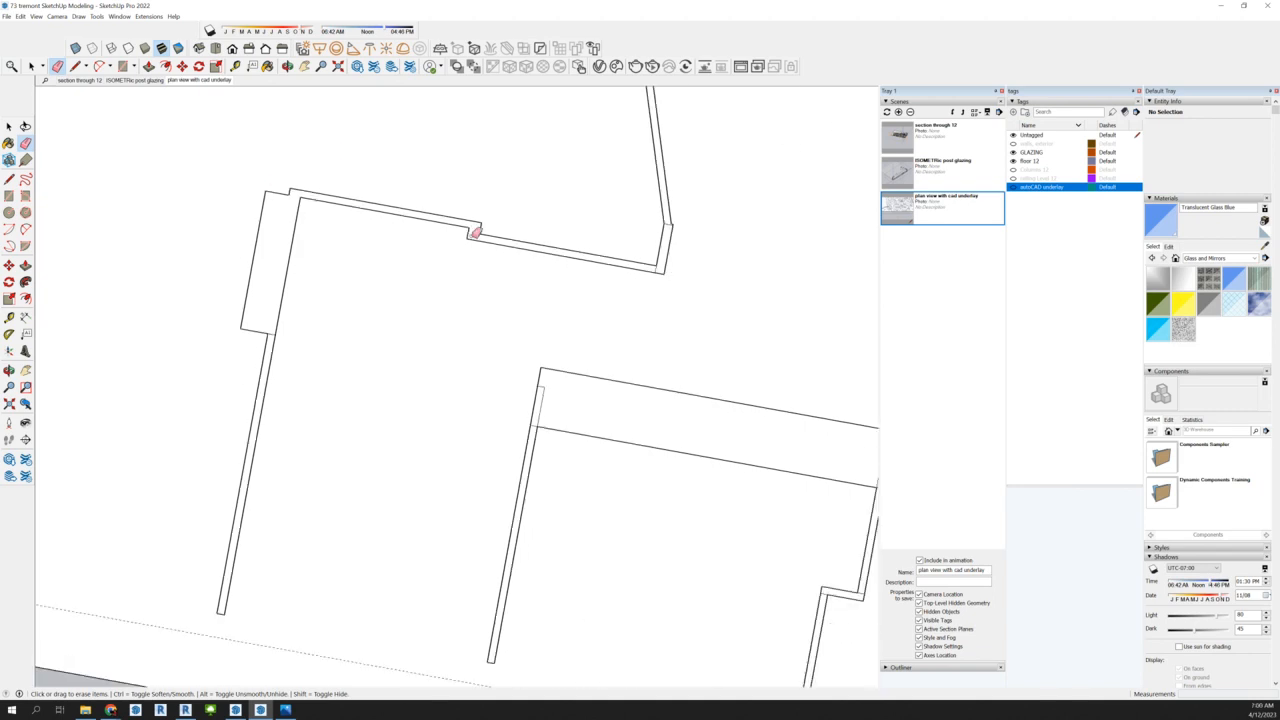
Erase the dividing lines across the large room's wall corner and where the thick block meets the long thin wall
scroll(622, 258, "up", 2)
left_click(620, 259)
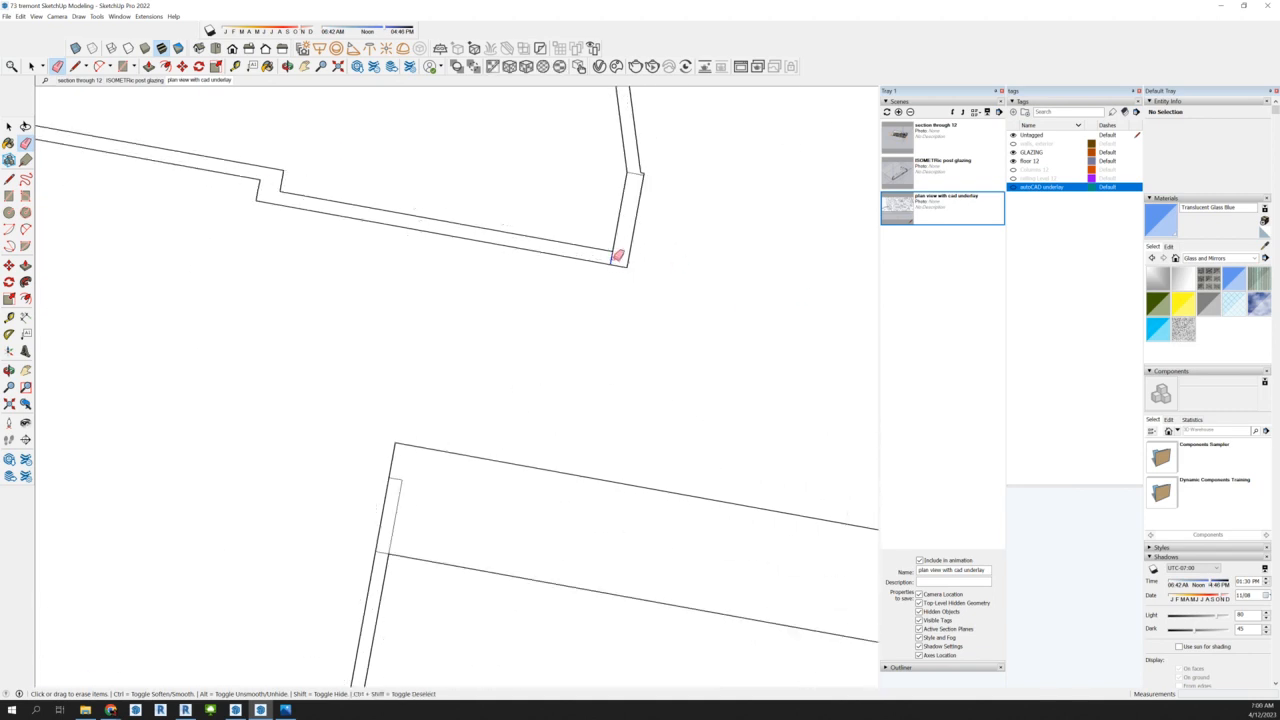
scroll(700, 235, "down", 4)
scroll(310, 305, "up", 3)
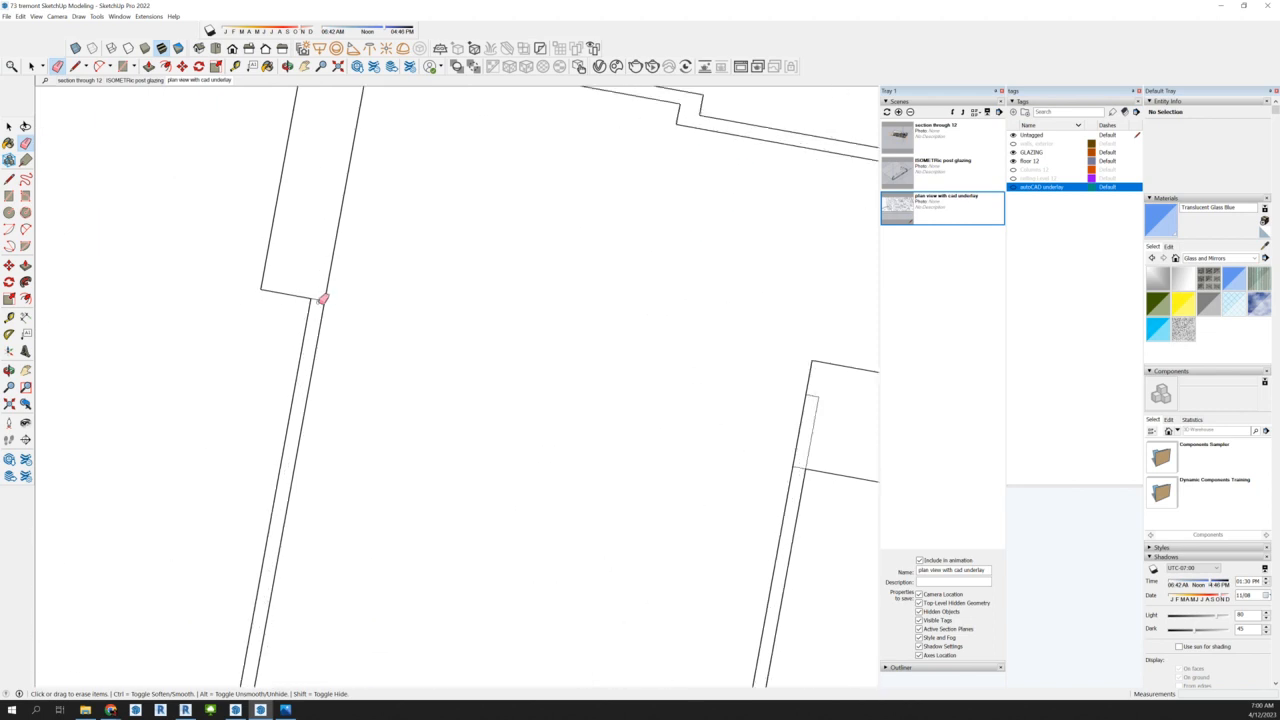
scroll(250, 255, "down", 4)
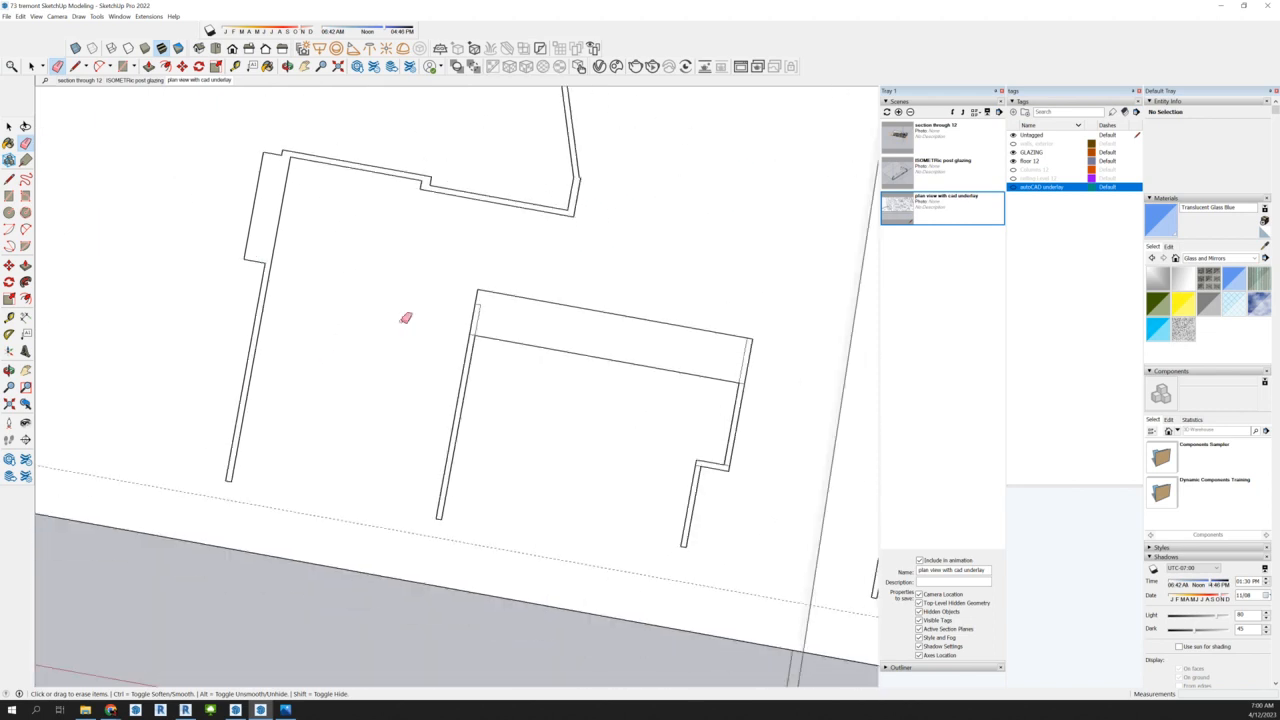
Erase the stray inner outline and dividing line where the neighbouring room's thick wall band meets the long thin side wall nearest the corridor
scroll(537, 341, "up", 4)
left_click(450, 295)
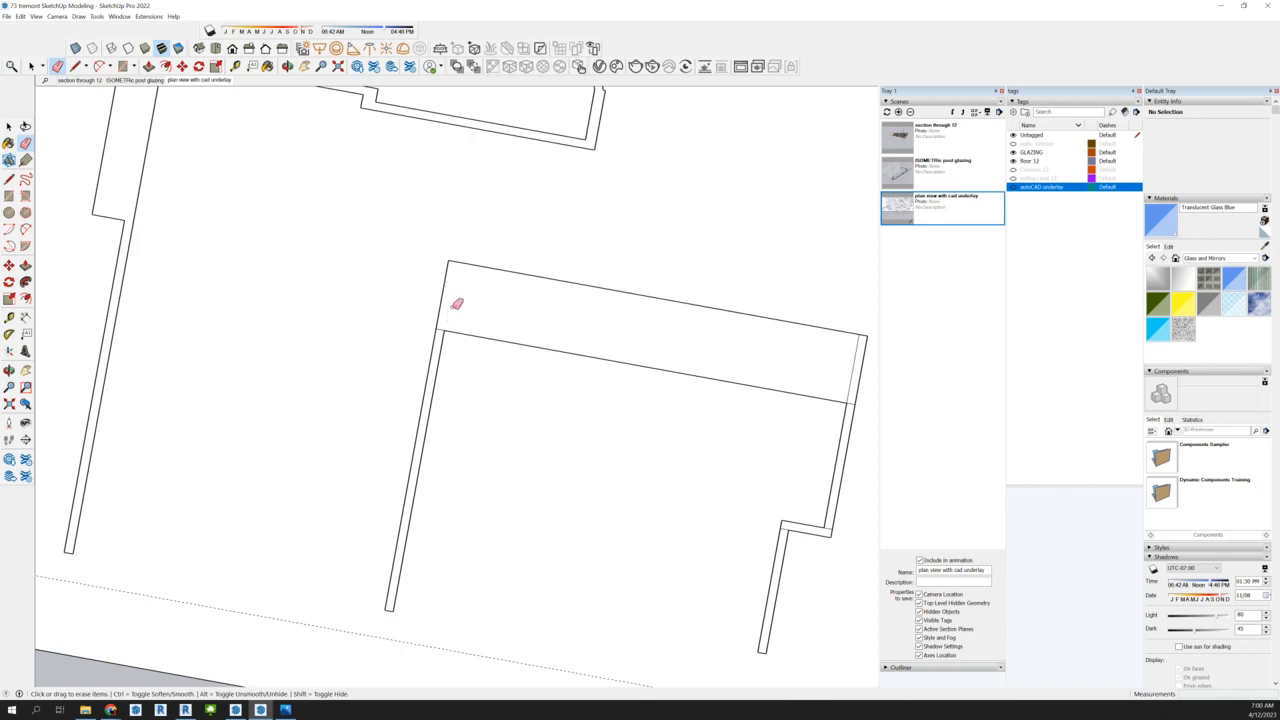
scroll(234, 309, "down", 2)
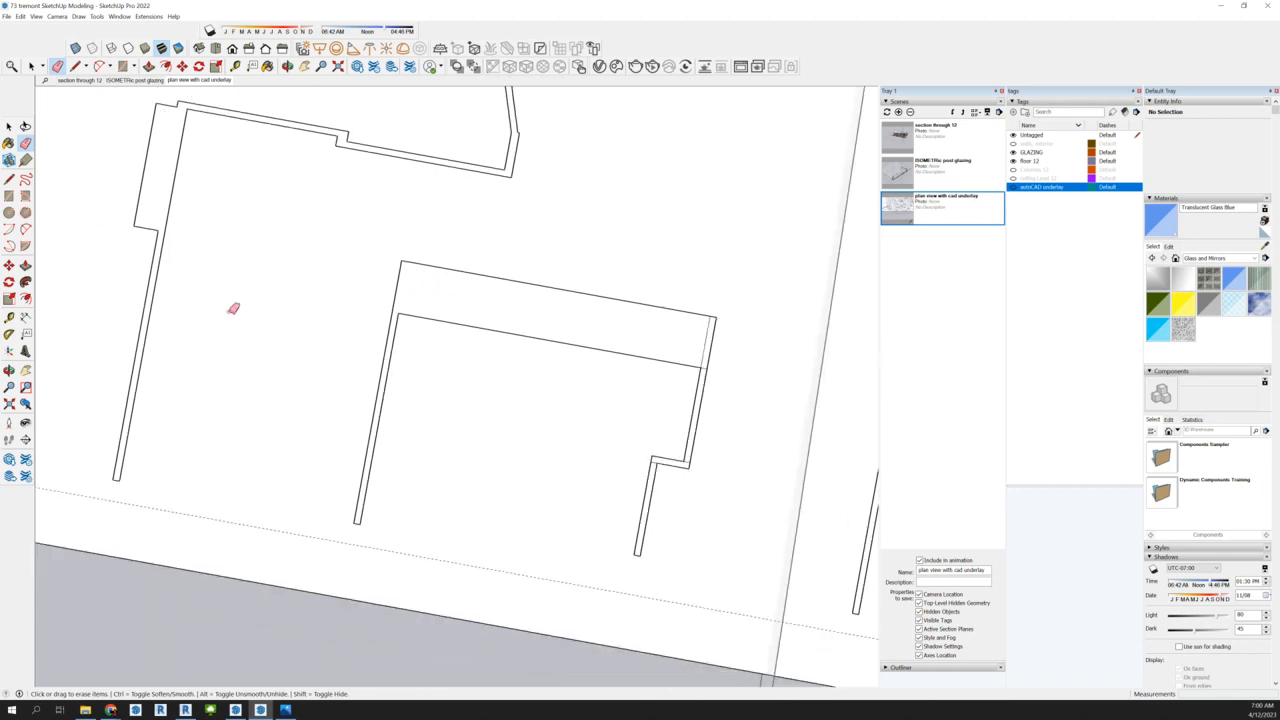
Erase the dividing lines at the end of the room's thick wall band and along the jogged side wall attached to it
scroll(711, 377, "up", 2)
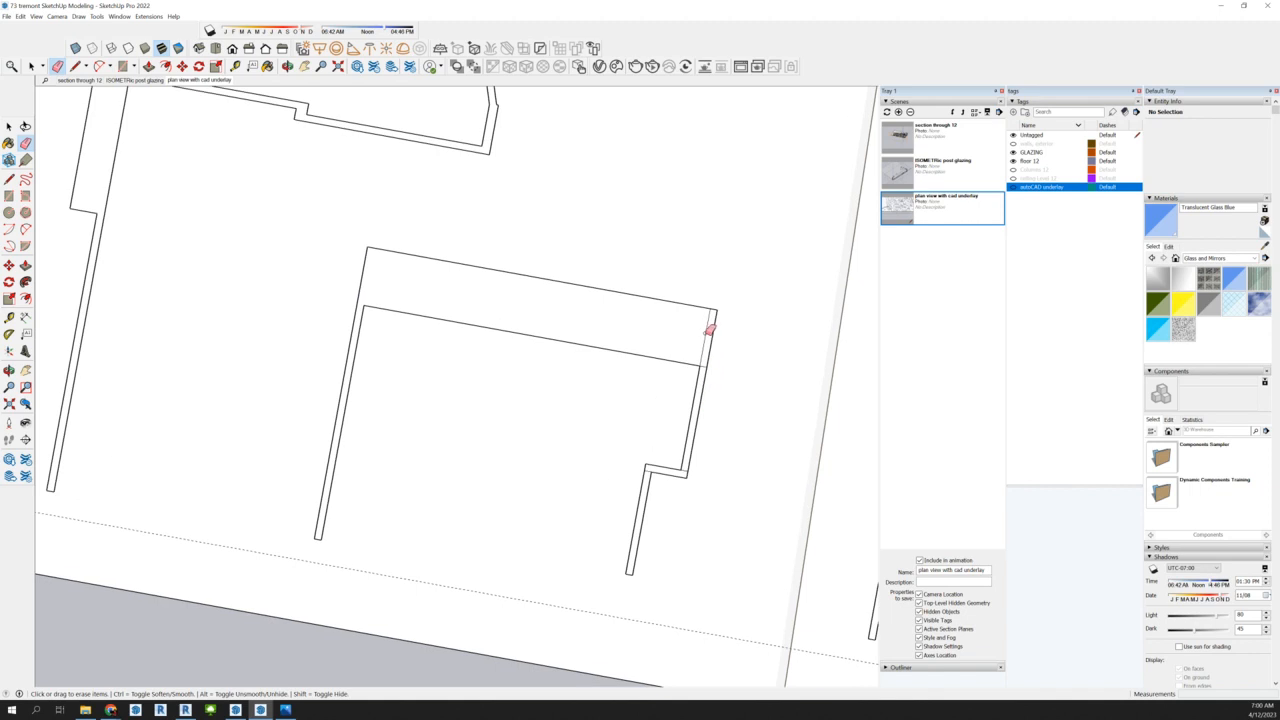
left_click(709, 334)
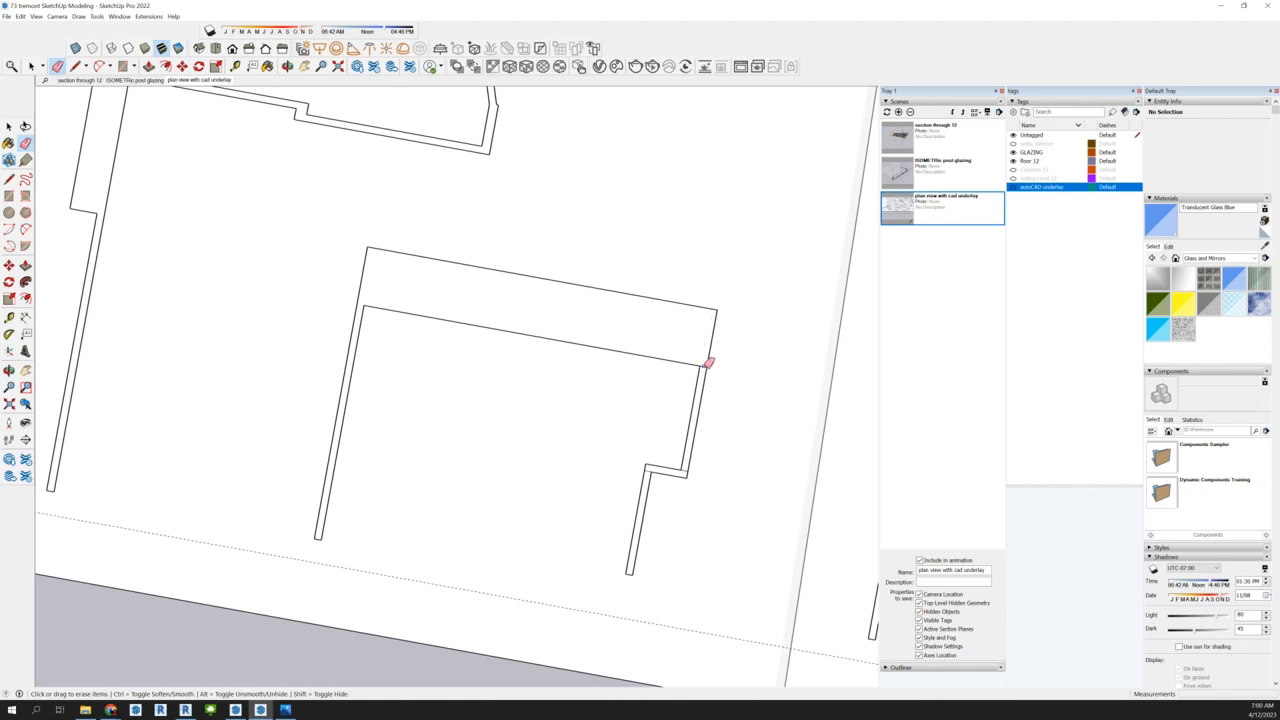
scroll(686, 472, "up", 1)
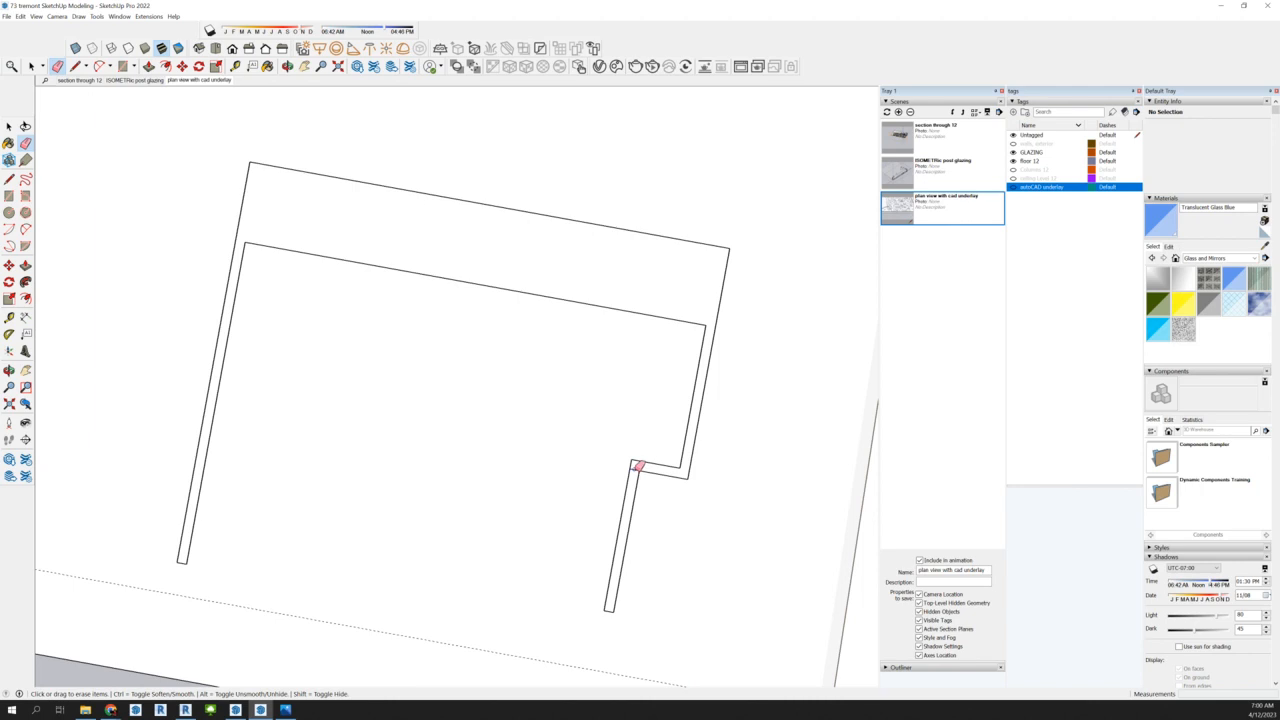
scroll(416, 326, "down", 1)
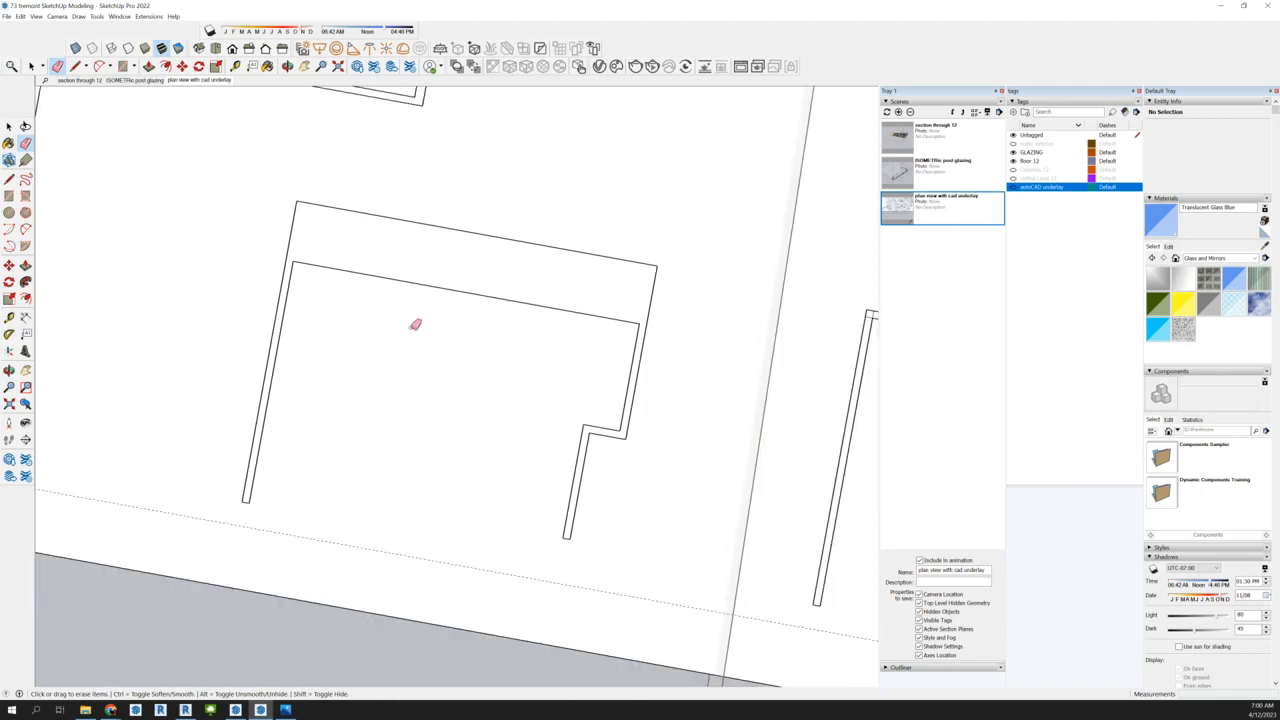
scroll(417, 313, "down", 1)
scroll(393, 367, "down", 1)
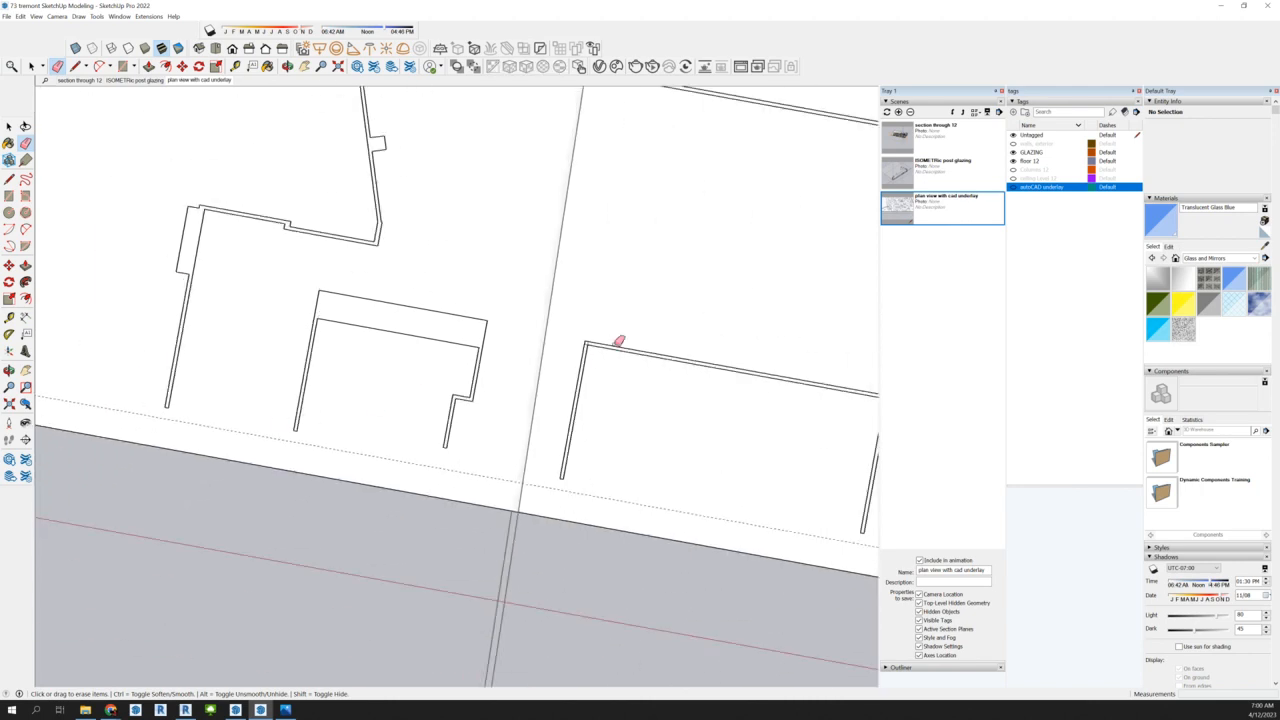
Erase the dividing lines at both corners of the three-sided room beside the thick-banded room
scroll(619, 341, "up", 2)
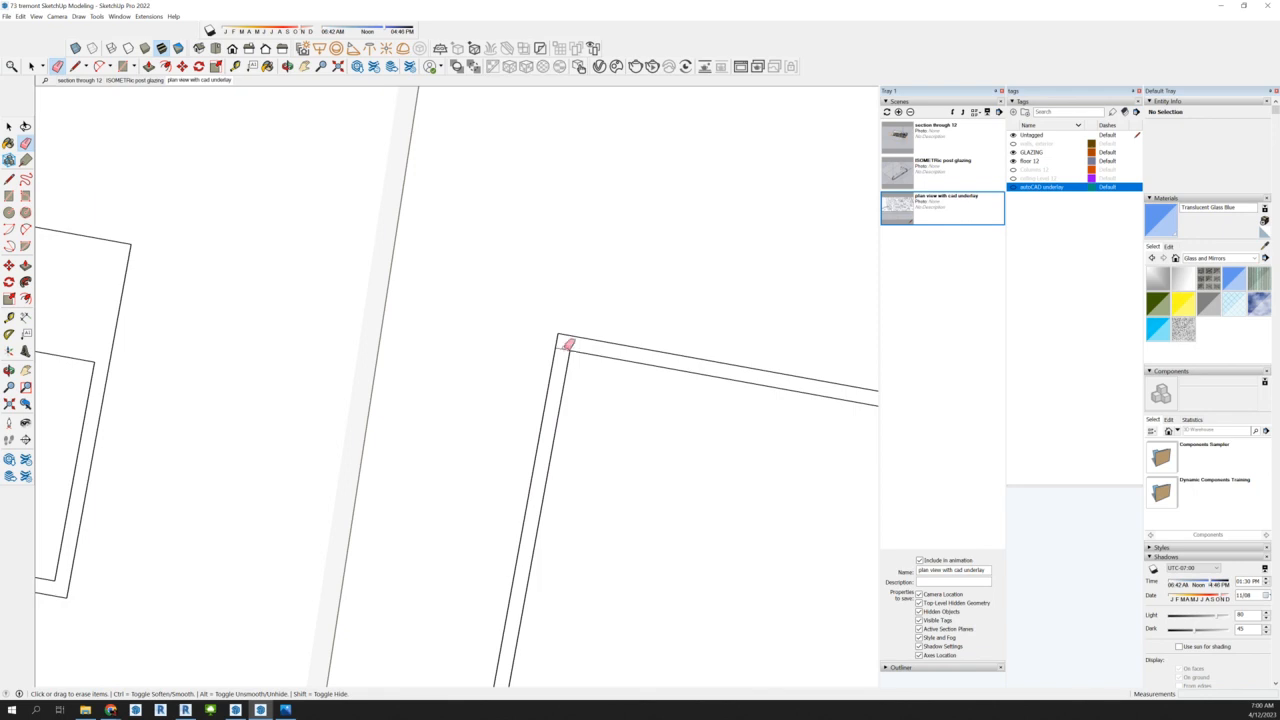
scroll(331, 231, "down", 2)
scroll(415, 292, "down", 3)
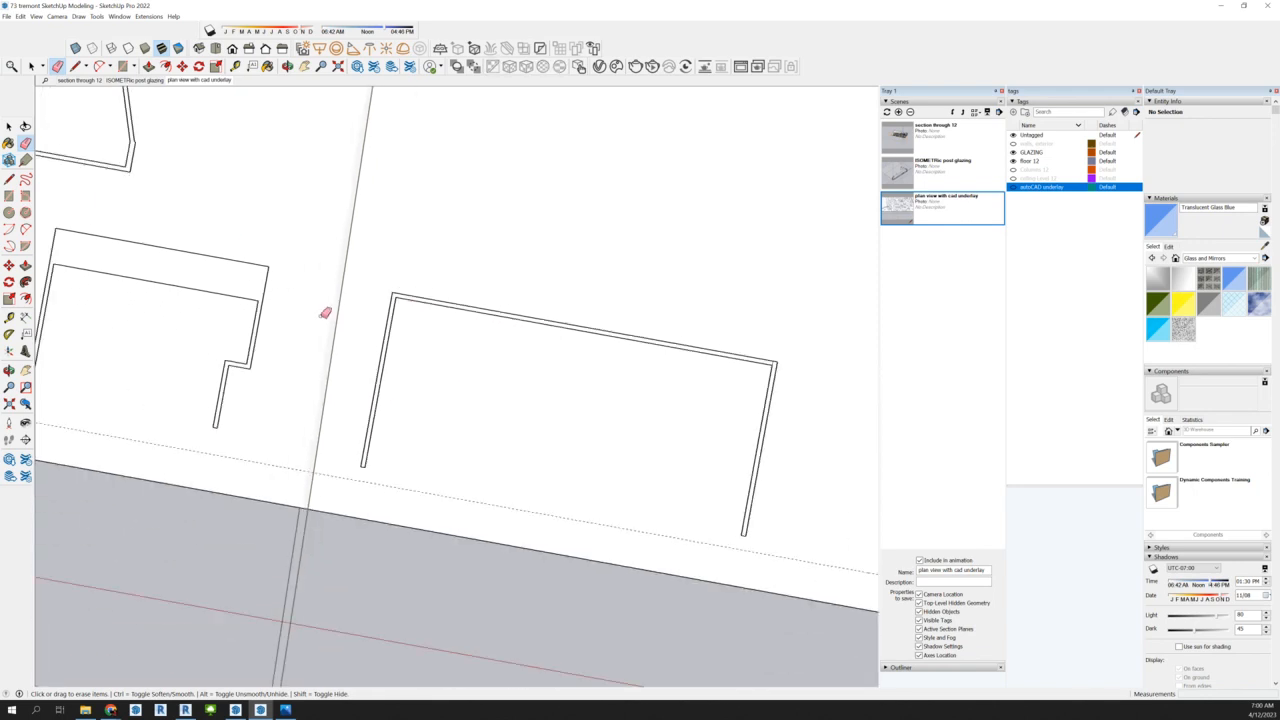
scroll(686, 350, "up", 4)
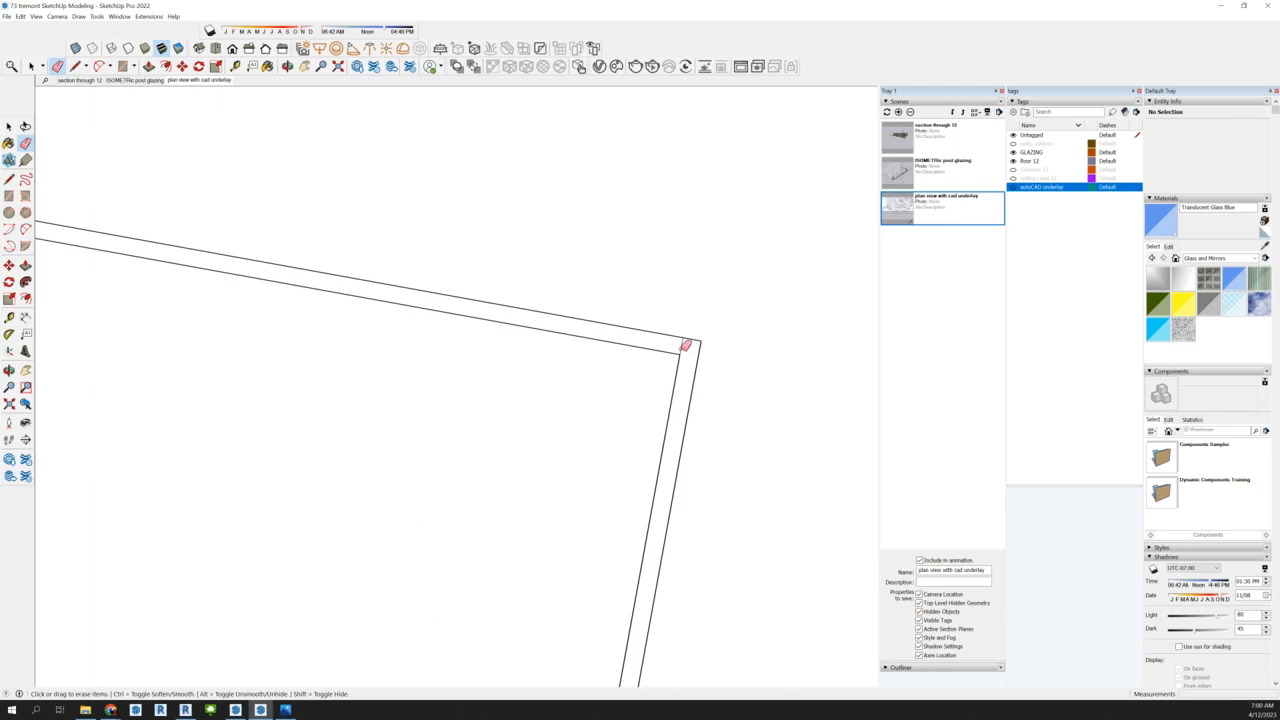
scroll(609, 336, "down", 3)
scroll(656, 352, "down", 3)
scroll(531, 402, "down", 3)
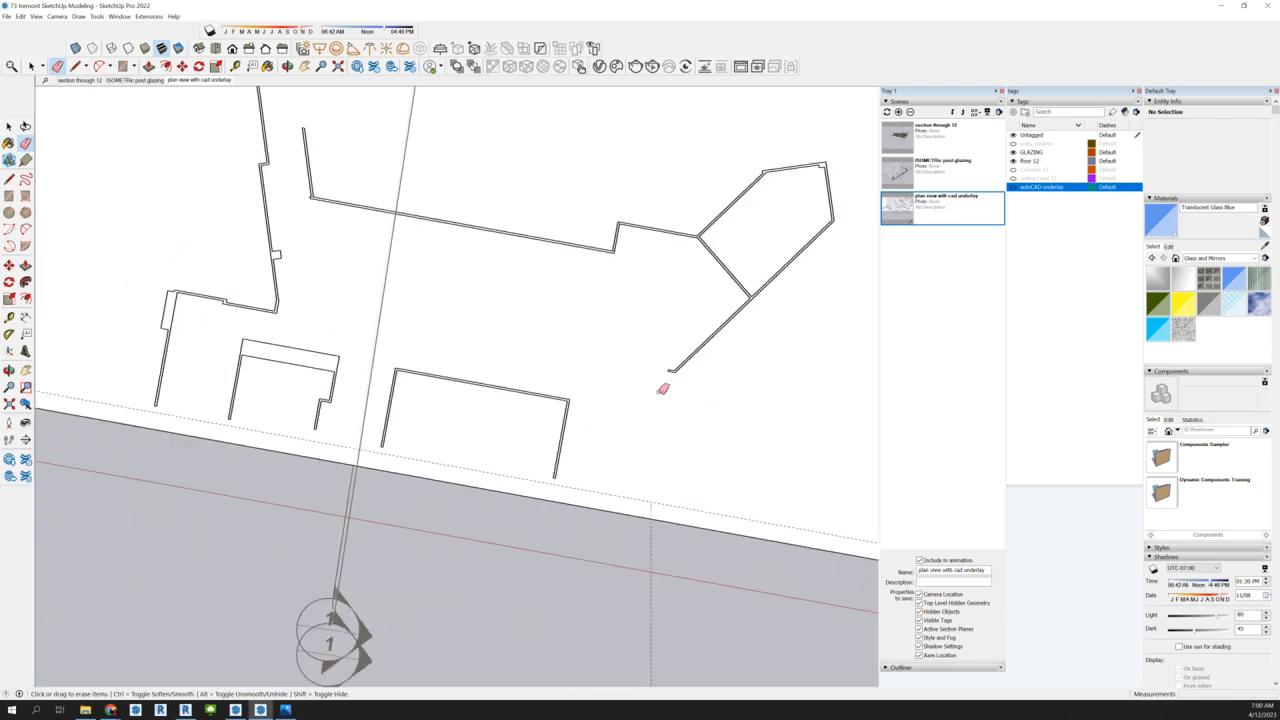
Erase the dividing lines along the angled wall, at the long corridor wall's jog and at its junctions with the angled room
scroll(714, 321, "up", 6)
scroll(714, 321, "down", 3)
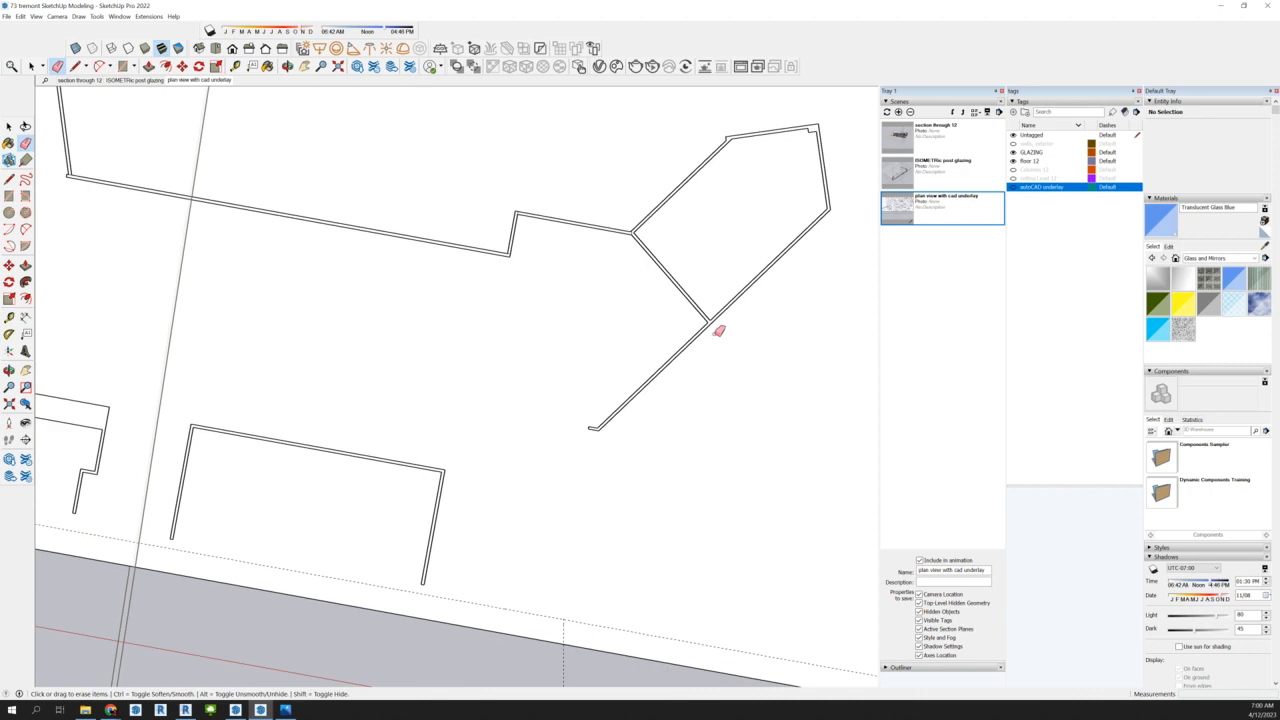
scroll(517, 200, "up", 5)
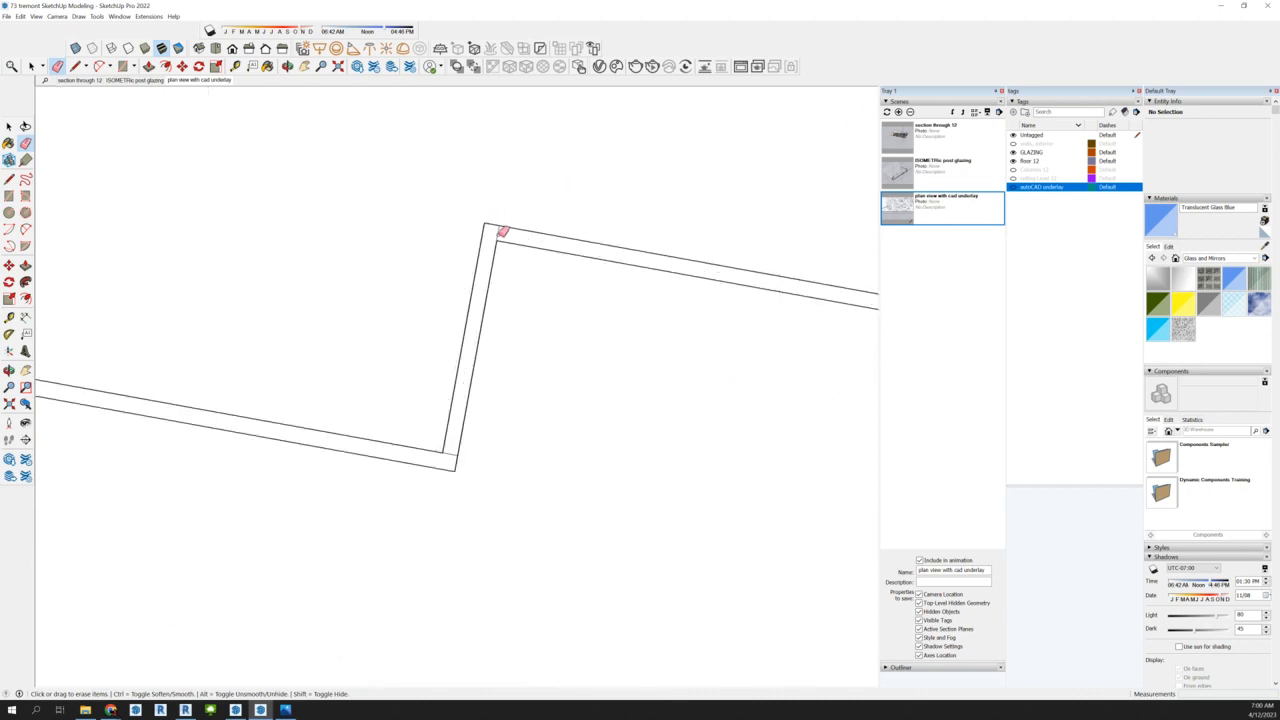
left_click(449, 454)
scroll(194, 221, "down", 3)
scroll(386, 291, "down", 3)
scroll(747, 298, "up", 1)
scroll(748, 296, "up", 2)
scroll(340, 330, "down", 5)
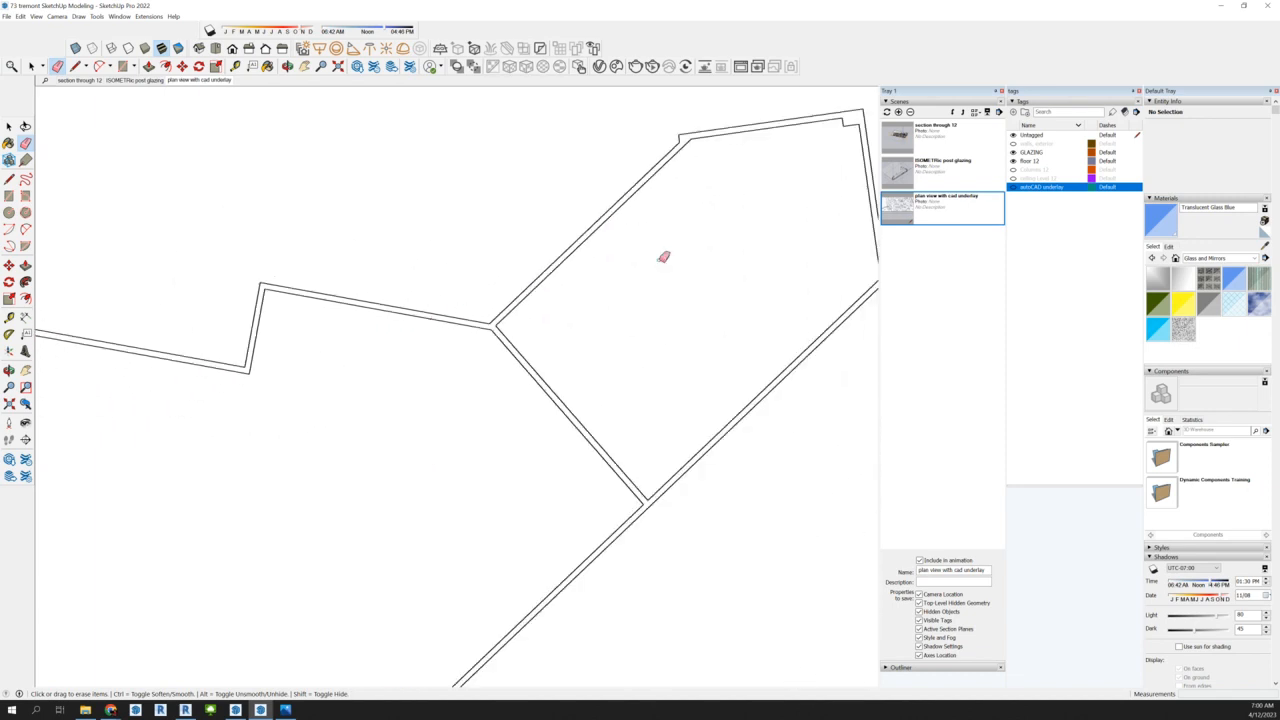
scroll(705, 235, "down", 2)
scroll(770, 240, "down", 2)
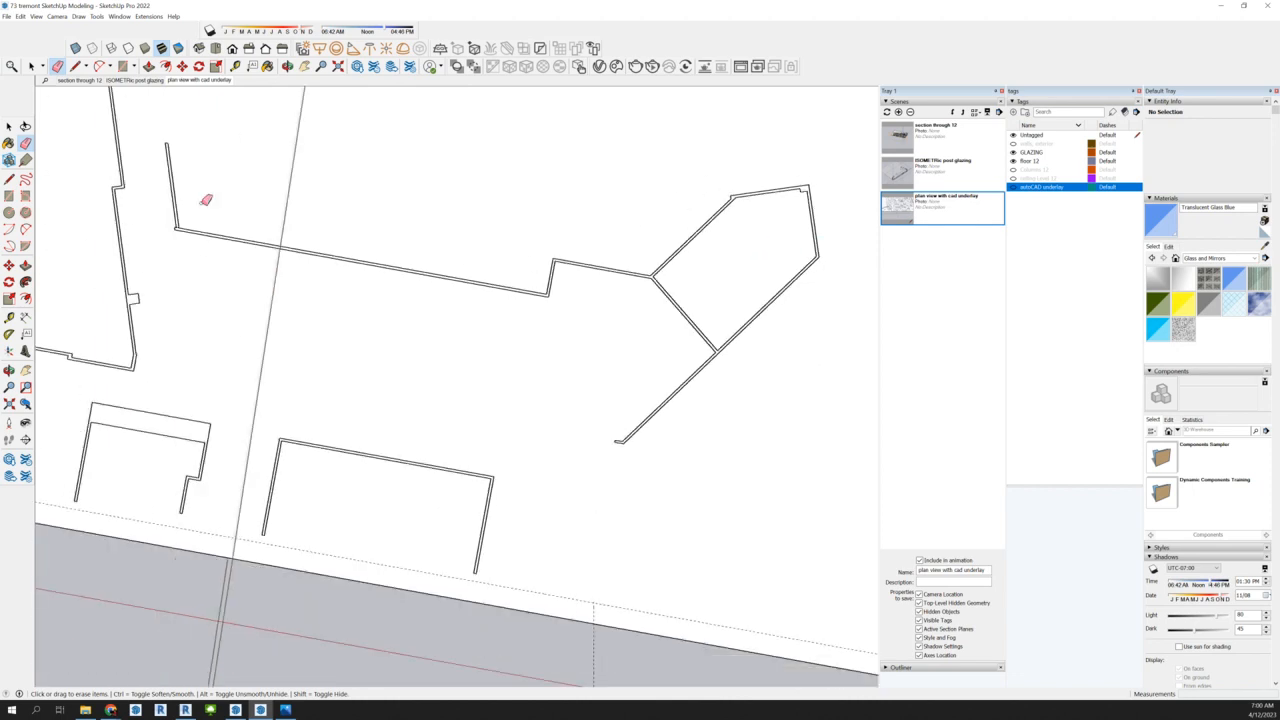
Erase the dividing lines where the long corridor wall meets the short slanted wall at its far end
scroll(112, 224, "up", 4)
scroll(163, 229, "up", 4)
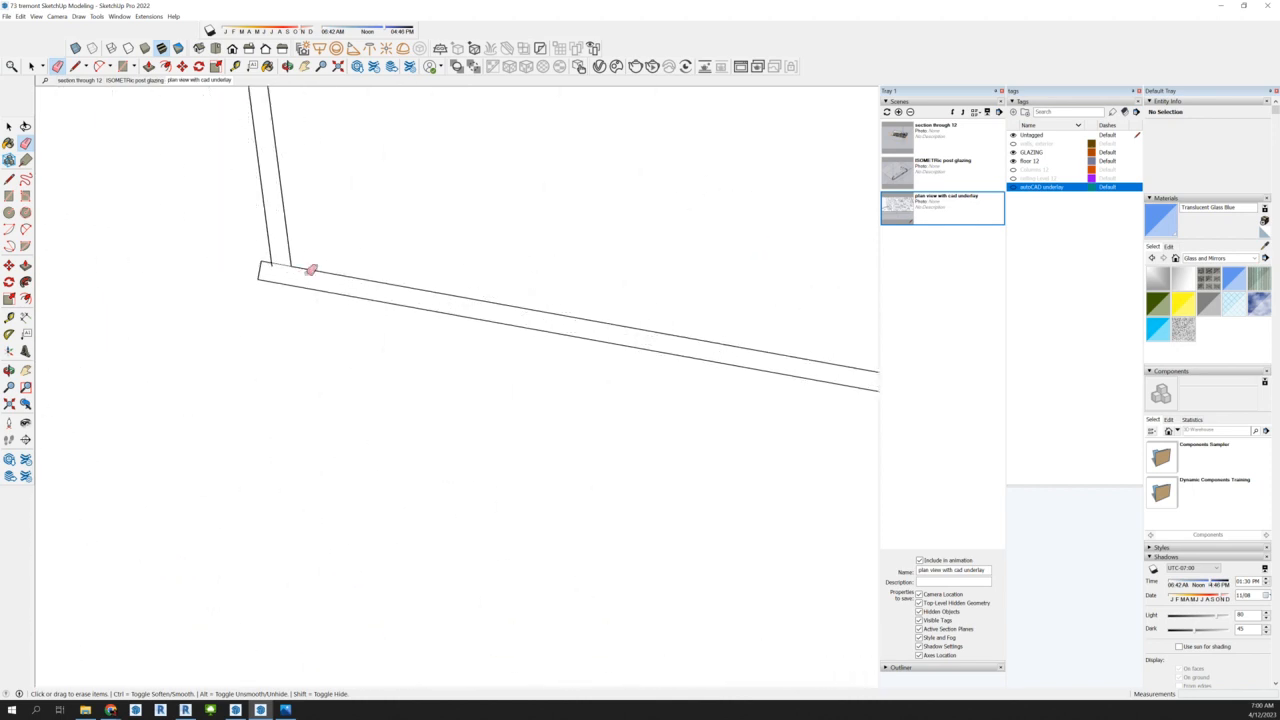
scroll(275, 255, "up", 4)
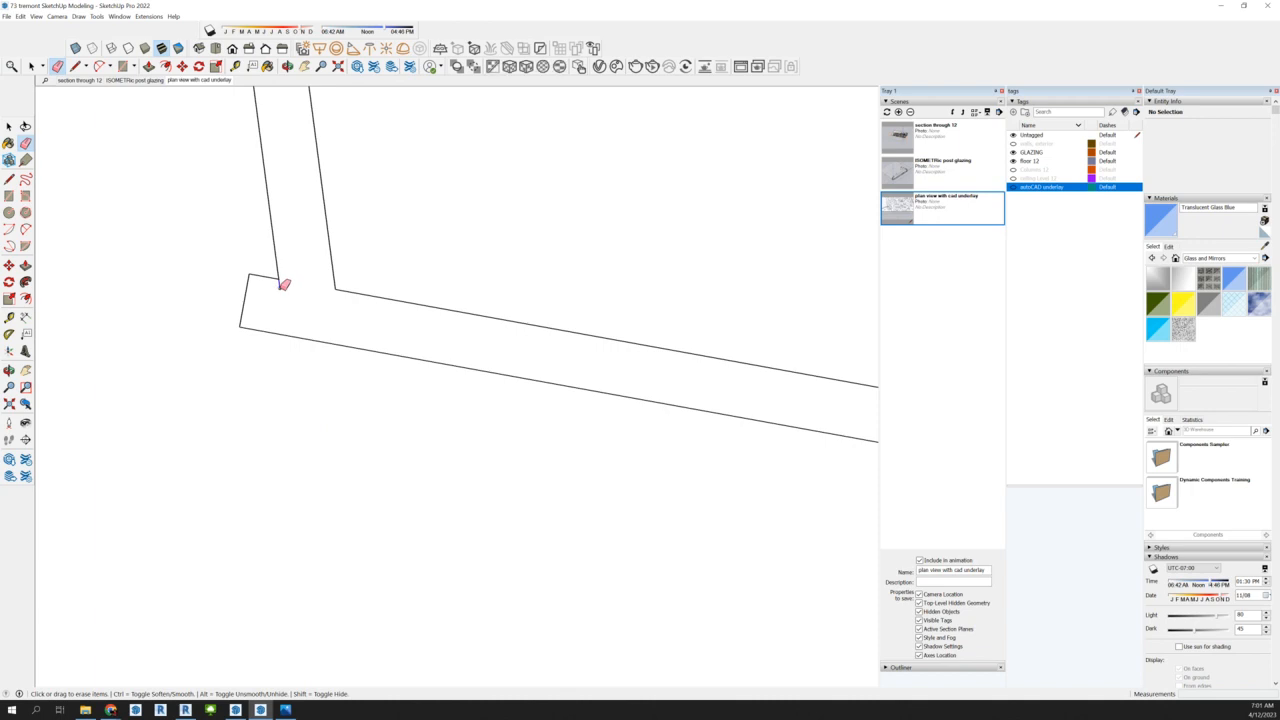
scroll(288, 283, "down", 3)
scroll(517, 331, "down", 6)
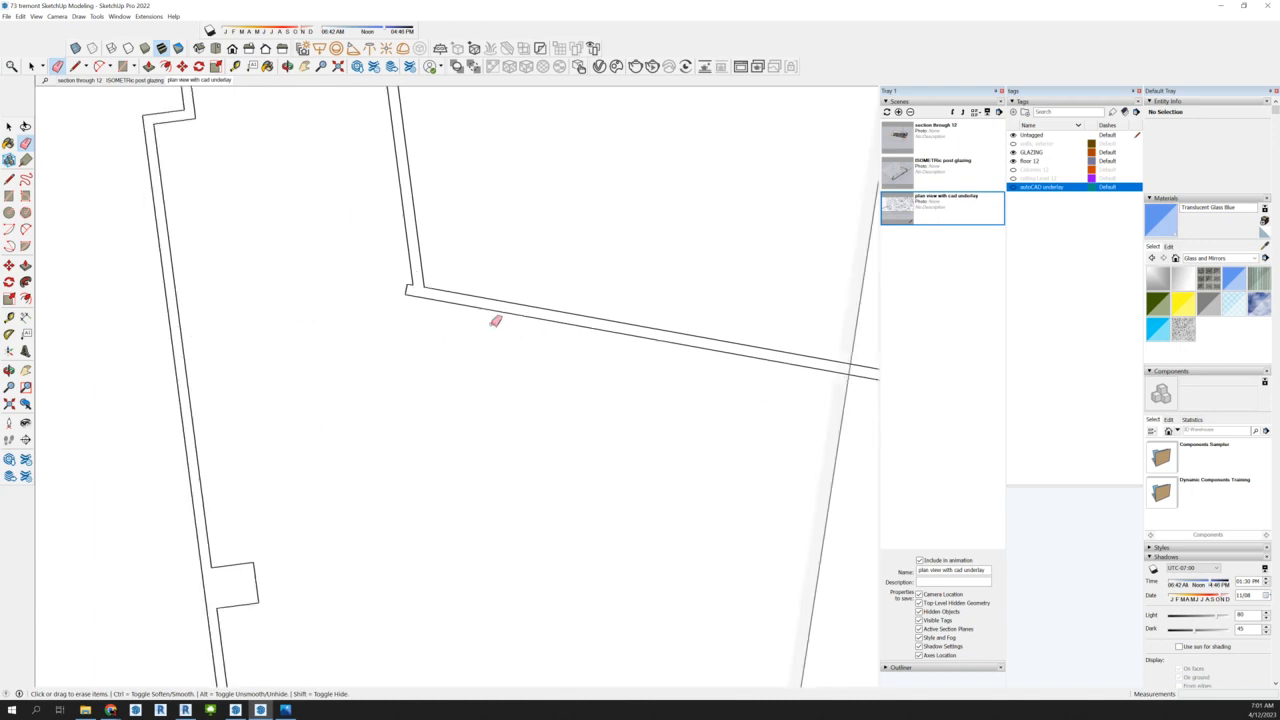
Select the long corridor wall's footprint and check that its face runs continuously through to the angled room
middle_click_drag(505, 385, 543, 151)
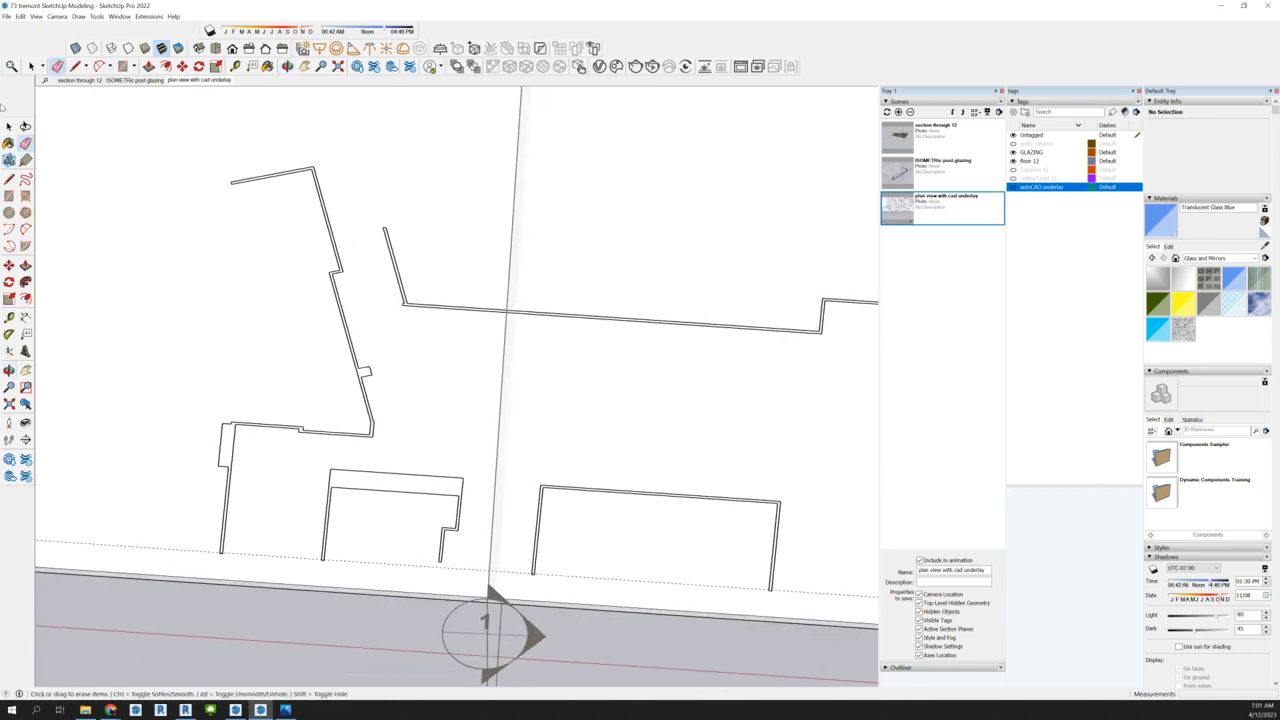
left_click(9, 126)
scroll(449, 274, "up", 4)
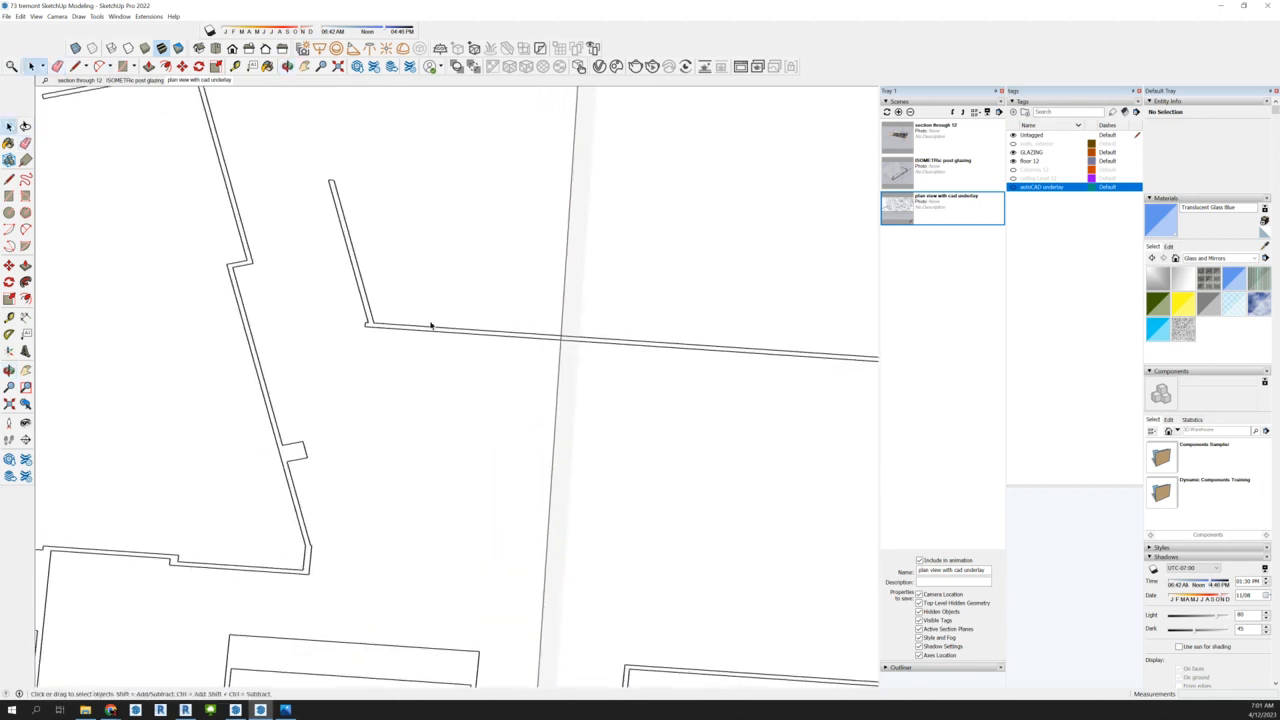
left_click(429, 332)
scroll(257, 180, "down", 3)
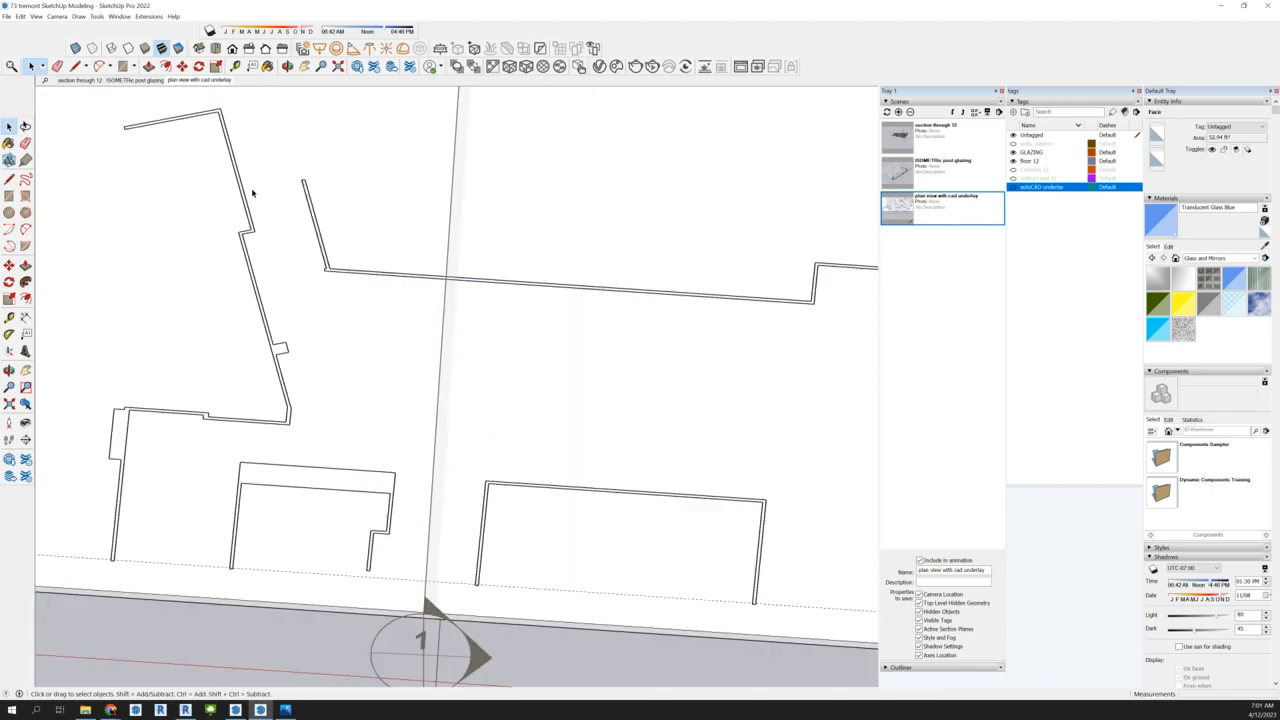
scroll(130, 225, "down", 2)
scroll(666, 237, "up", 4)
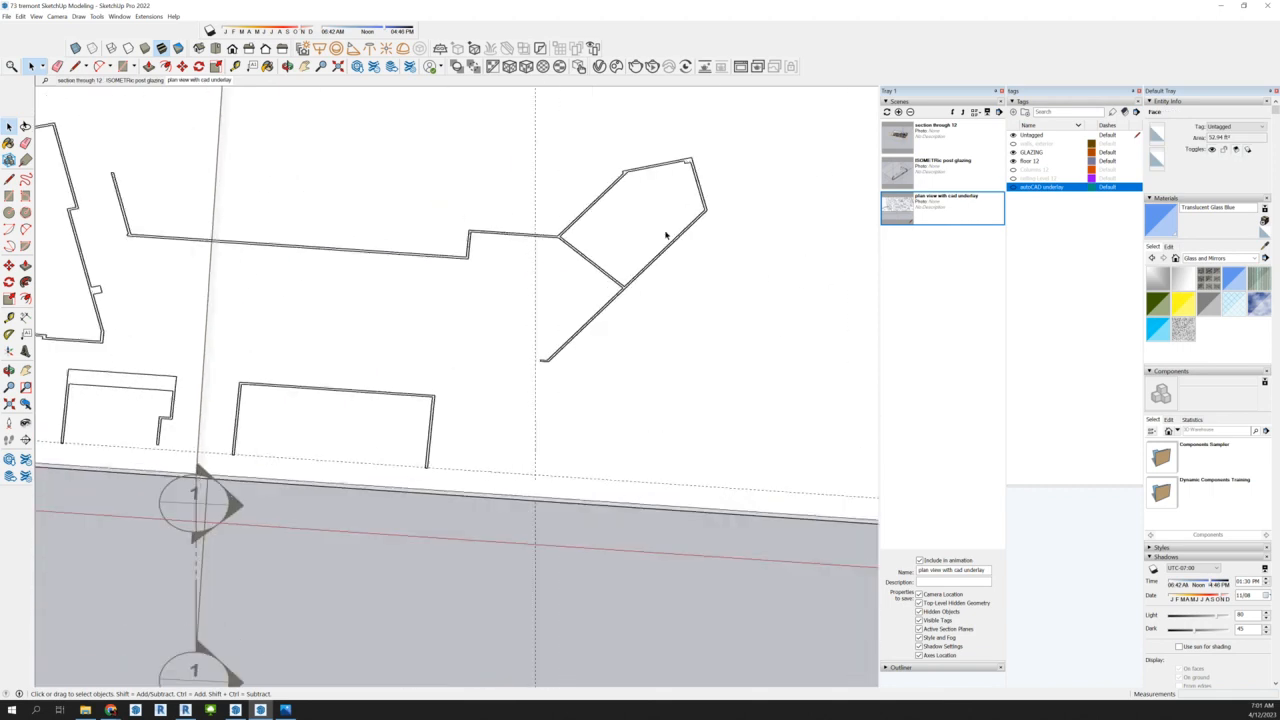
scroll(645, 235, "down", 2)
scroll(715, 280, "down", 2)
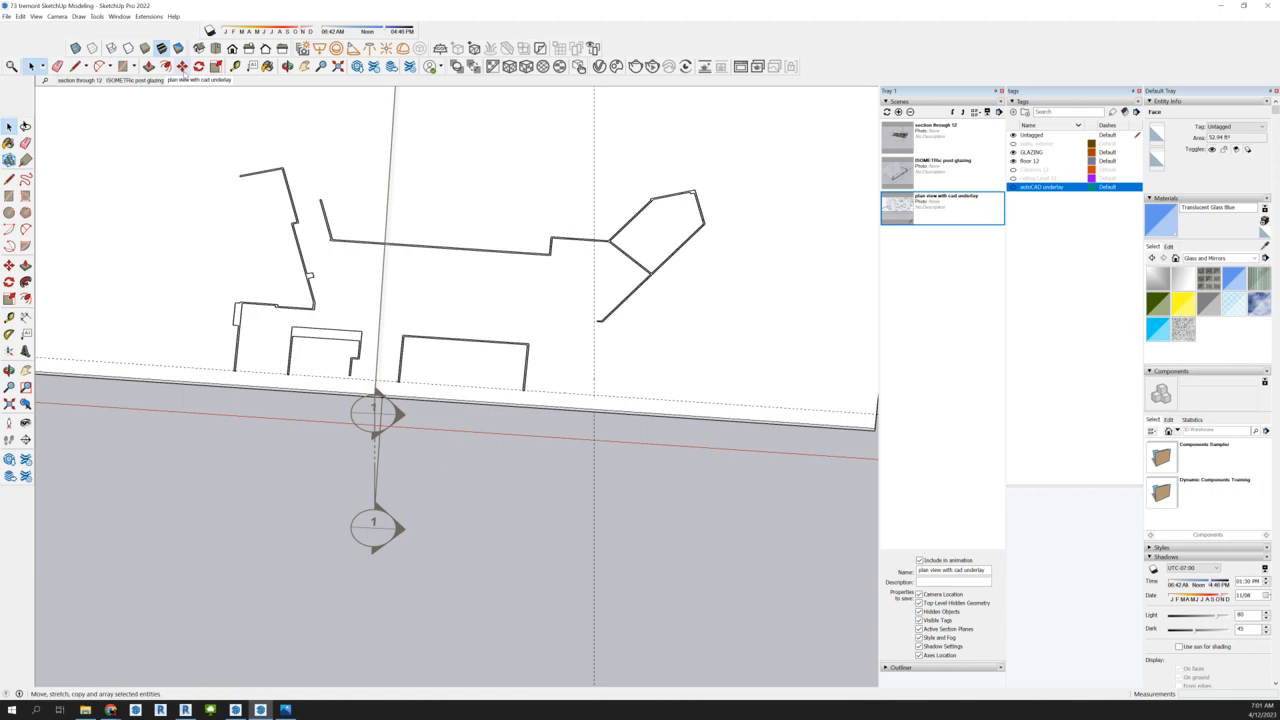
Extrude the long corridor and angled-room wall footprint upward by 12' with Push/Pull
left_click(150, 67)
left_click(504, 256)
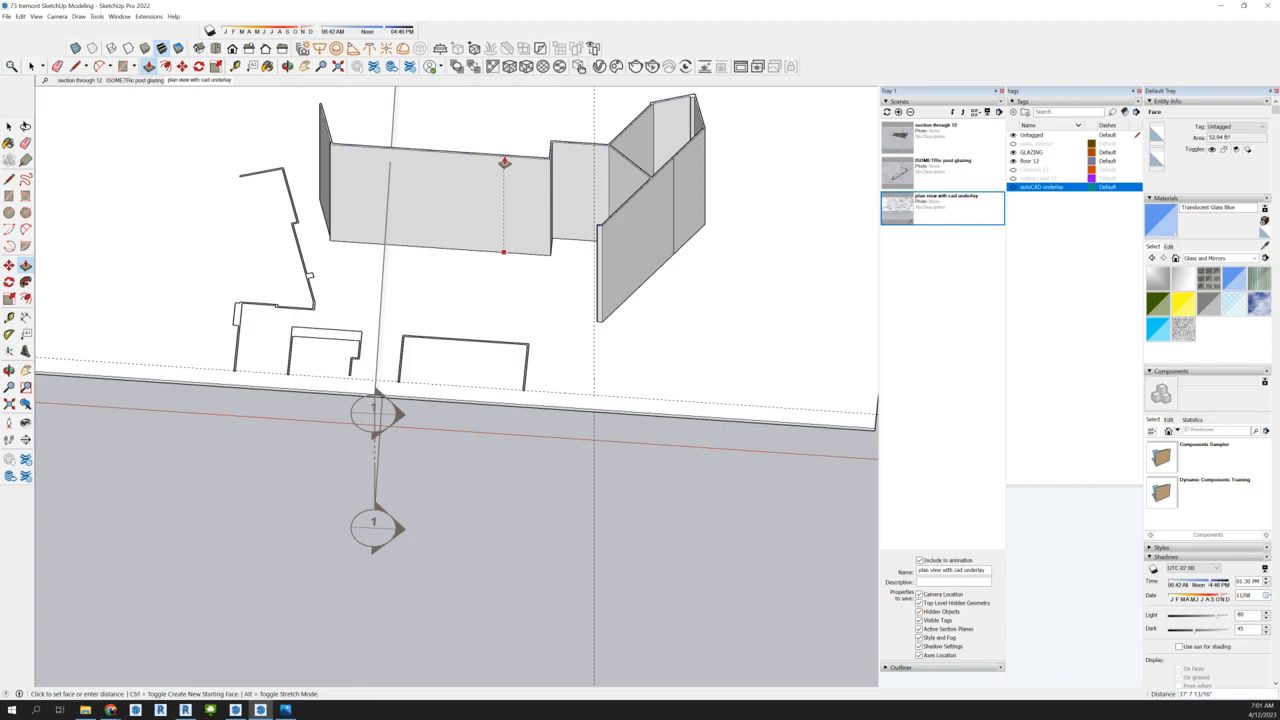
key("Return")
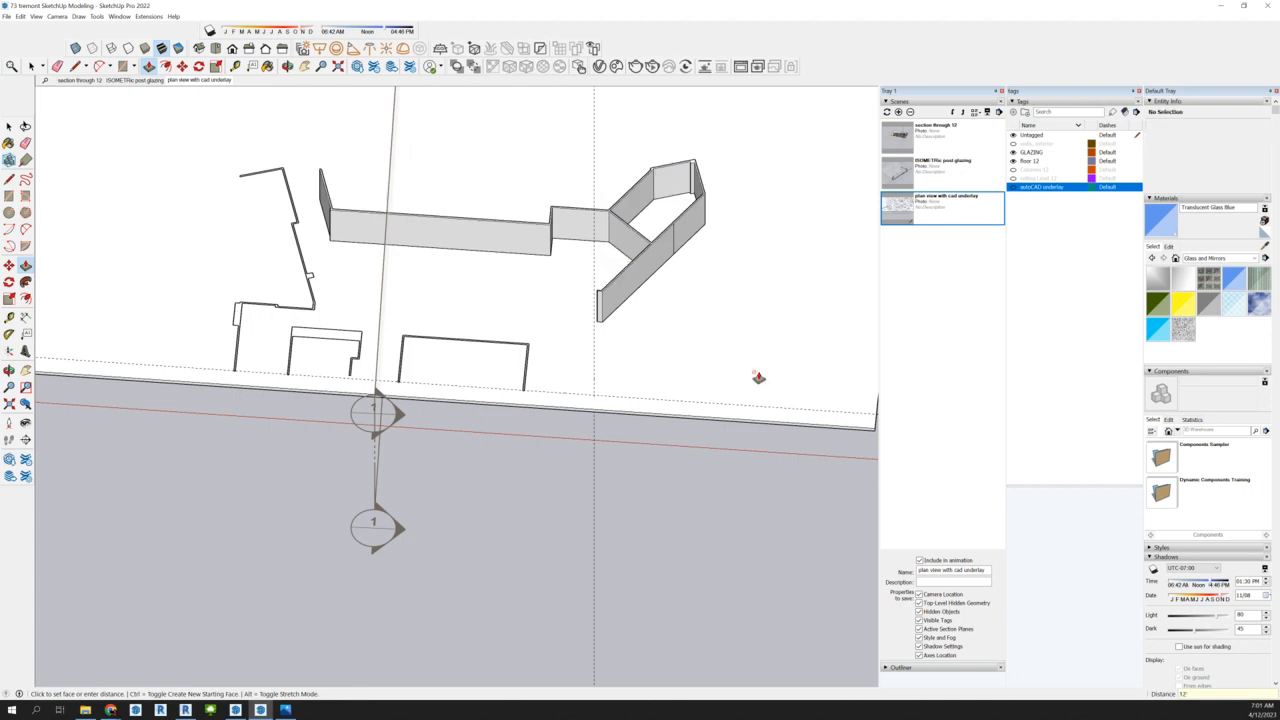
Extrude the remaining wall footprints, the three-sided room, the thick-banded room and the large room's wall, to the same 12' height
scroll(758, 377, "down", 1)
scroll(471, 349, "up", 5)
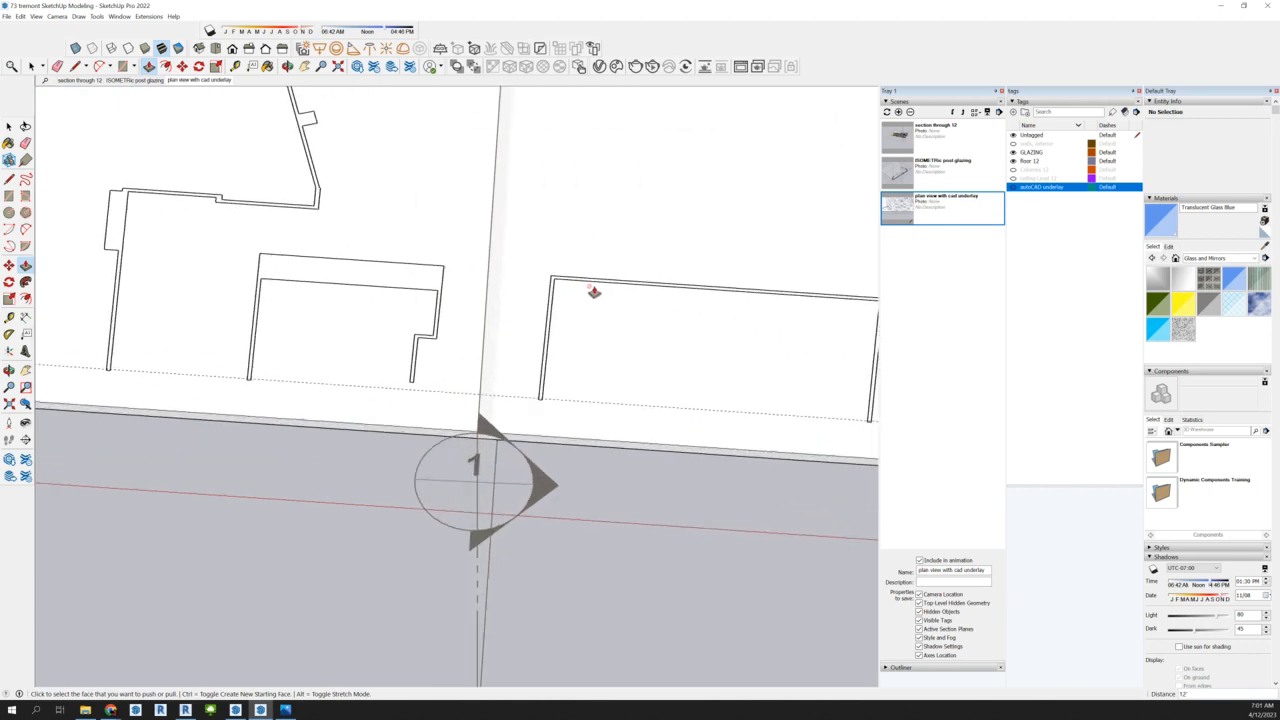
left_click(600, 287)
double_click(601, 286)
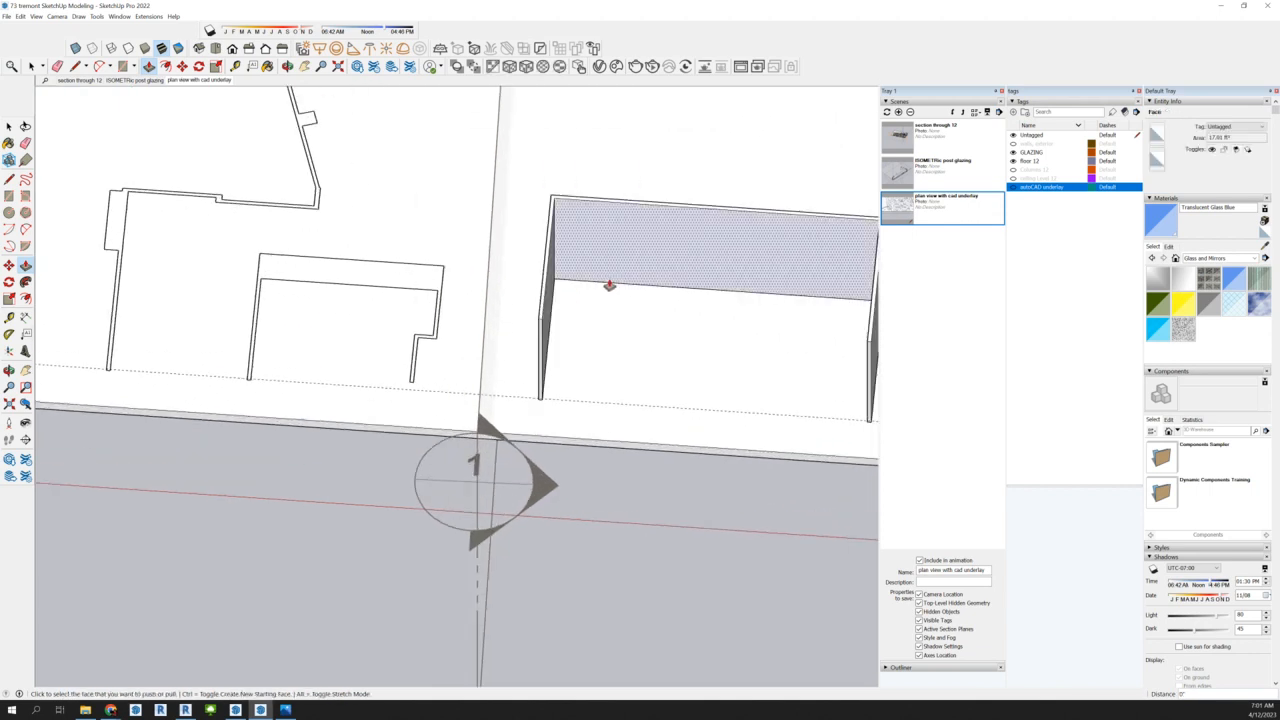
double_click(386, 277)
scroll(740, 240, "down", 2)
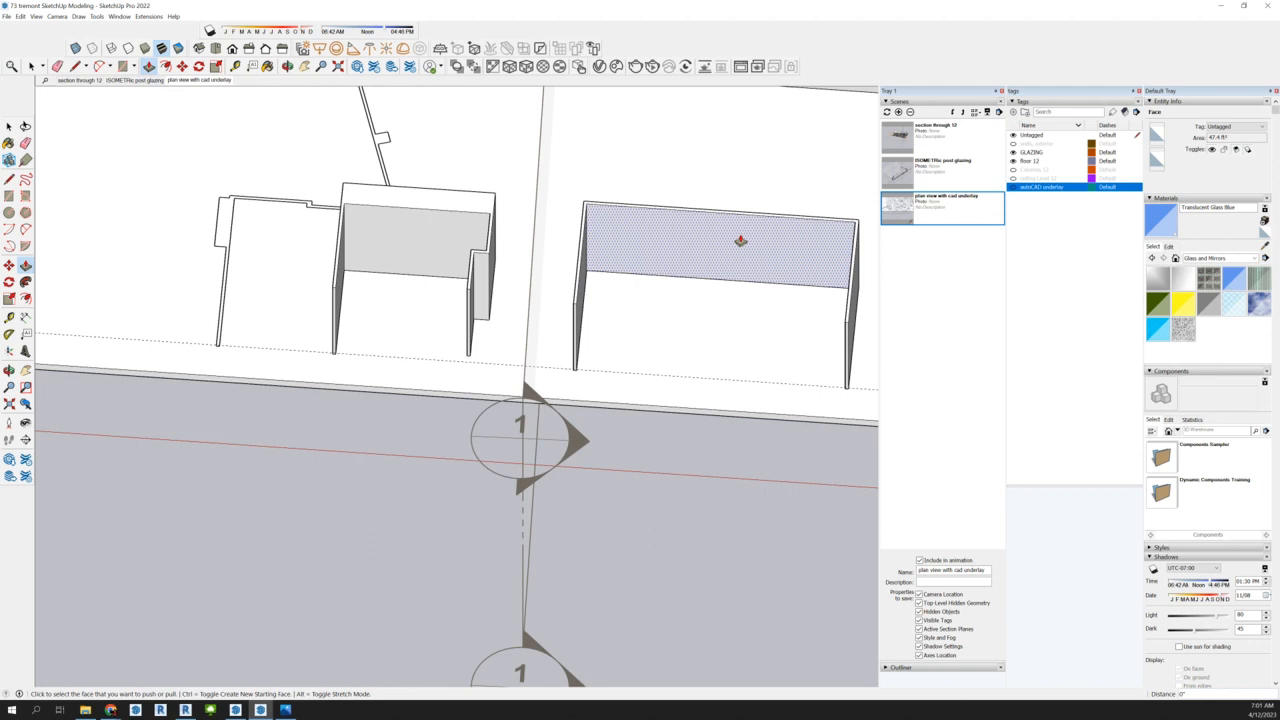
scroll(740, 240, "down", 2)
scroll(350, 218, "up", 3)
scroll(406, 451, "down", 4)
scroll(296, 474, "down", 1)
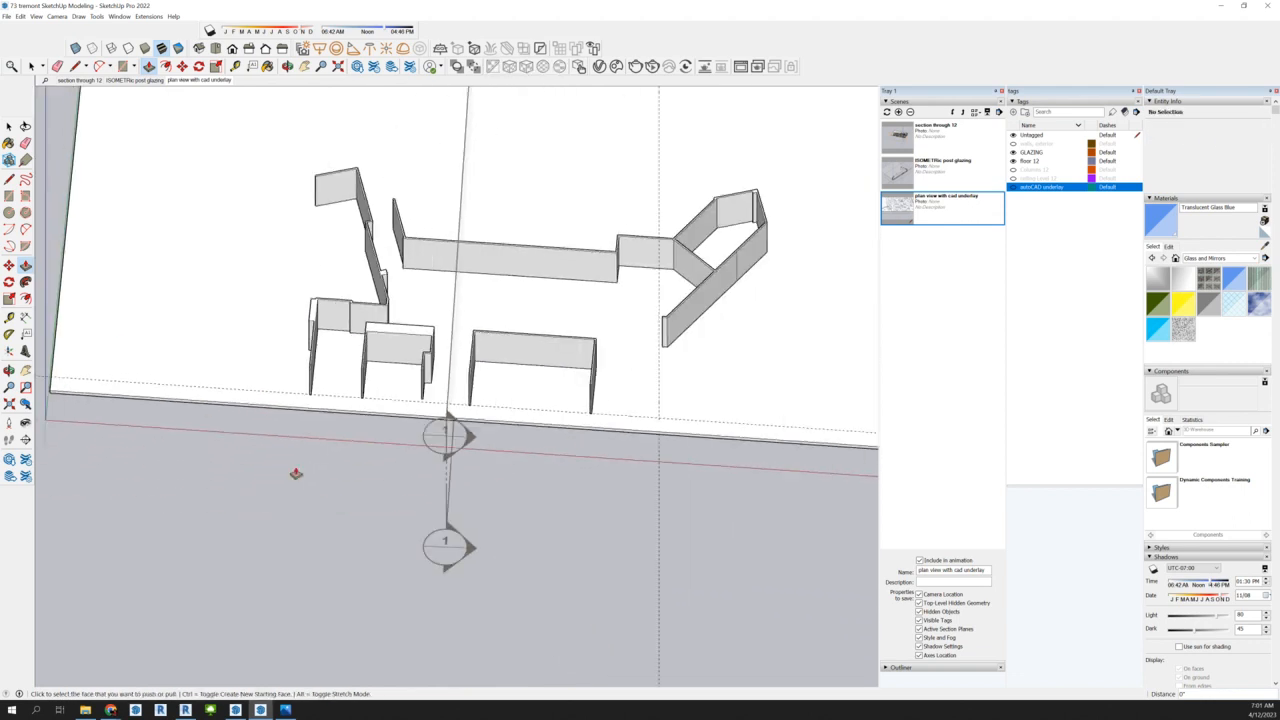
Select all the extruded interior walls and make them into one group
middle_click_drag(297, 449, 598, 506)
scroll(502, 494, "down", 2)
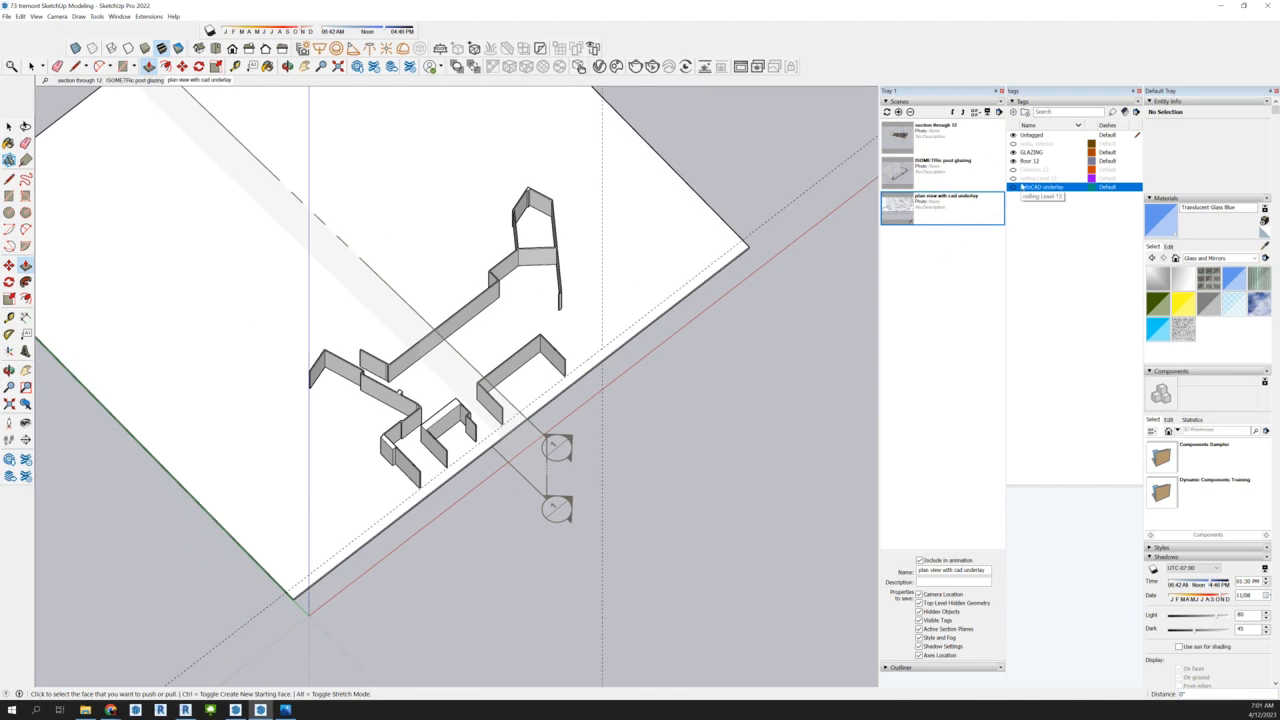
left_click(9, 126)
scroll(650, 415, "down", 3)
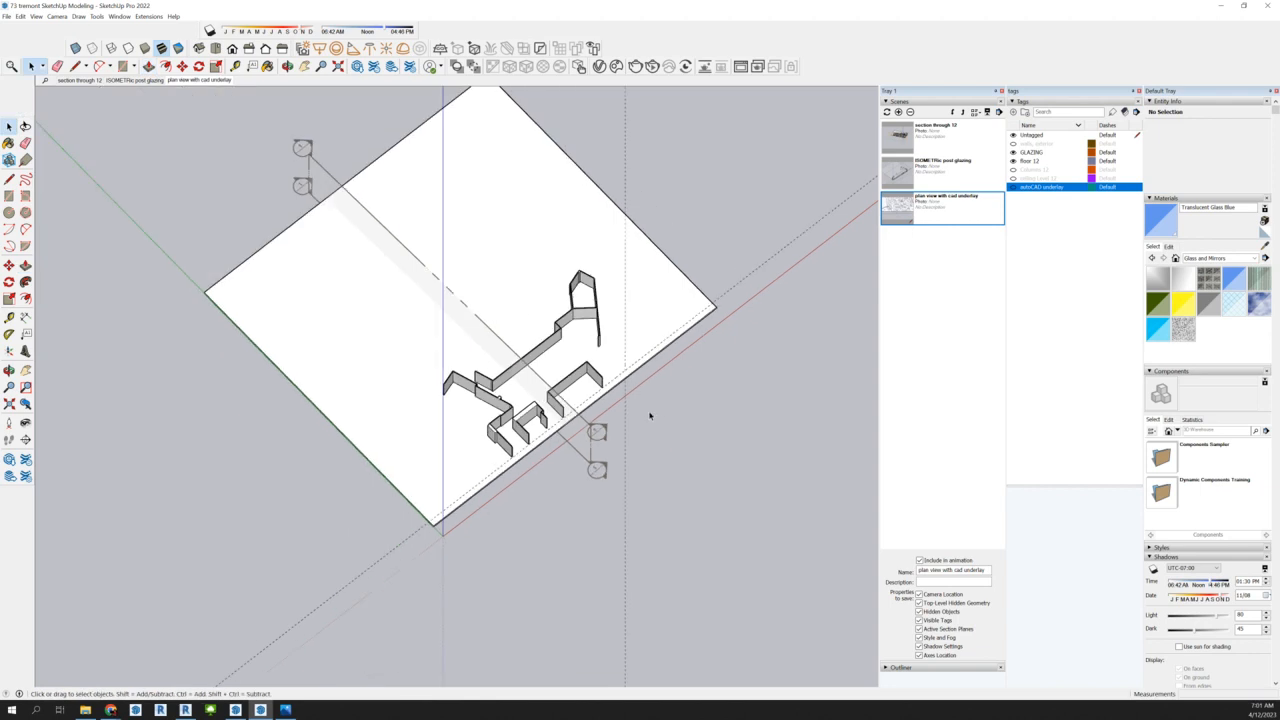
left_click_drag(398, 192, 630, 470)
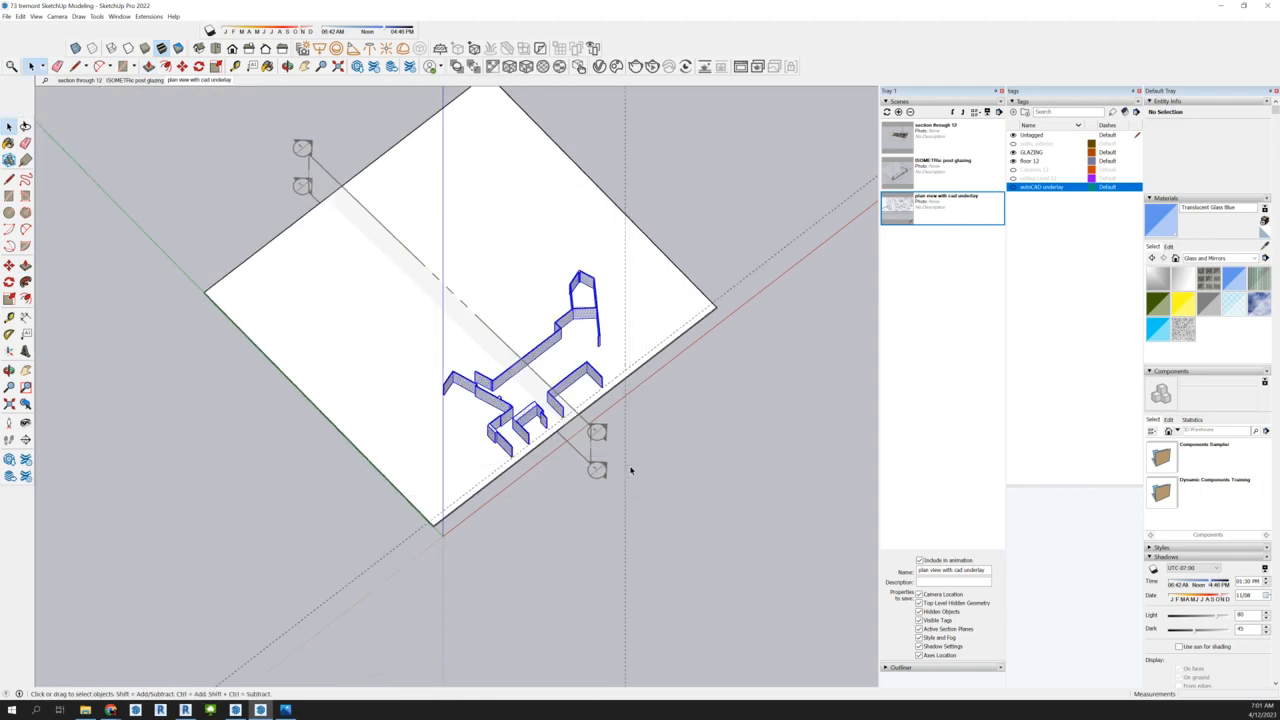
left_click(21, 17)
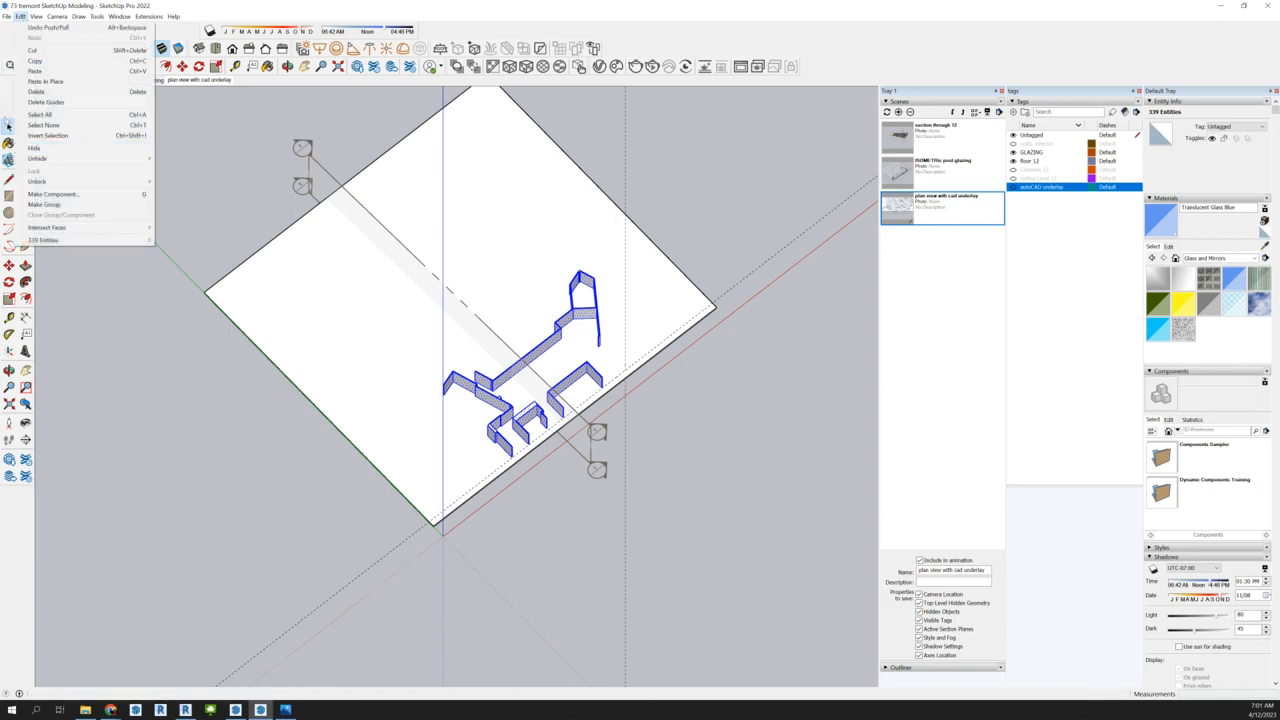
left_click(58, 205)
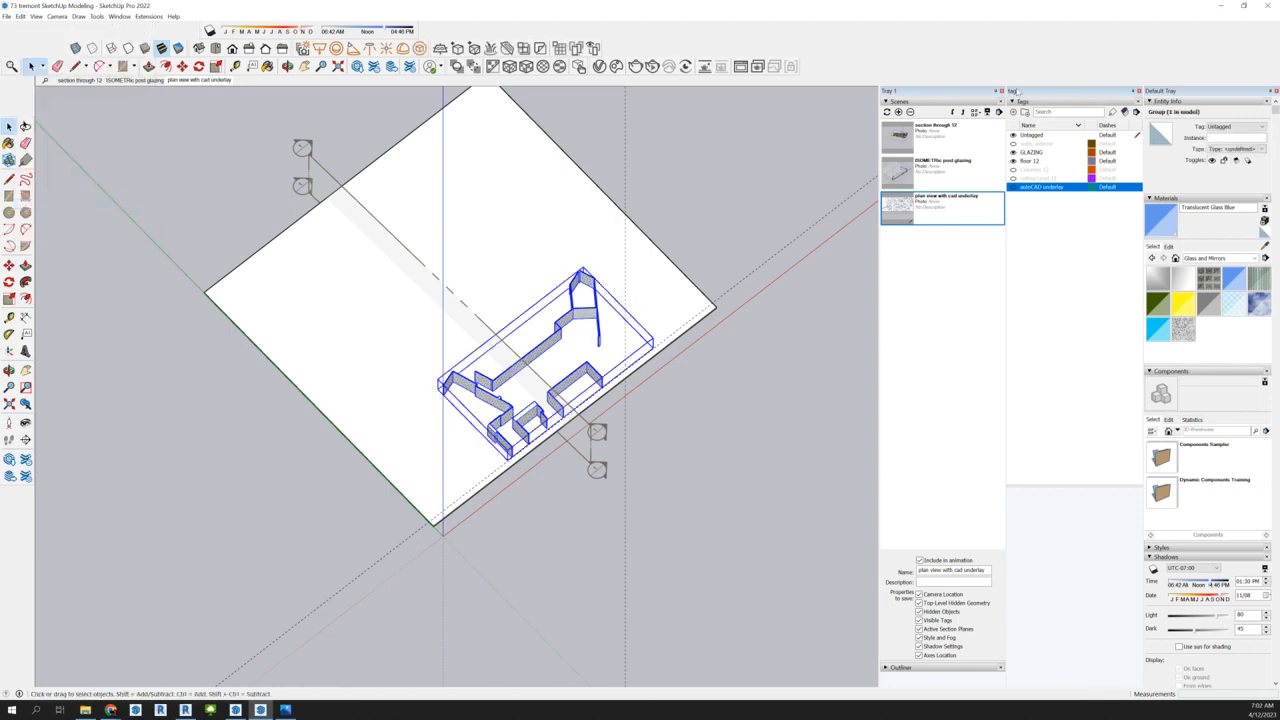
Create a tag named "walls, interior" and assign the grouped interior walls to it
left_click(1014, 113)
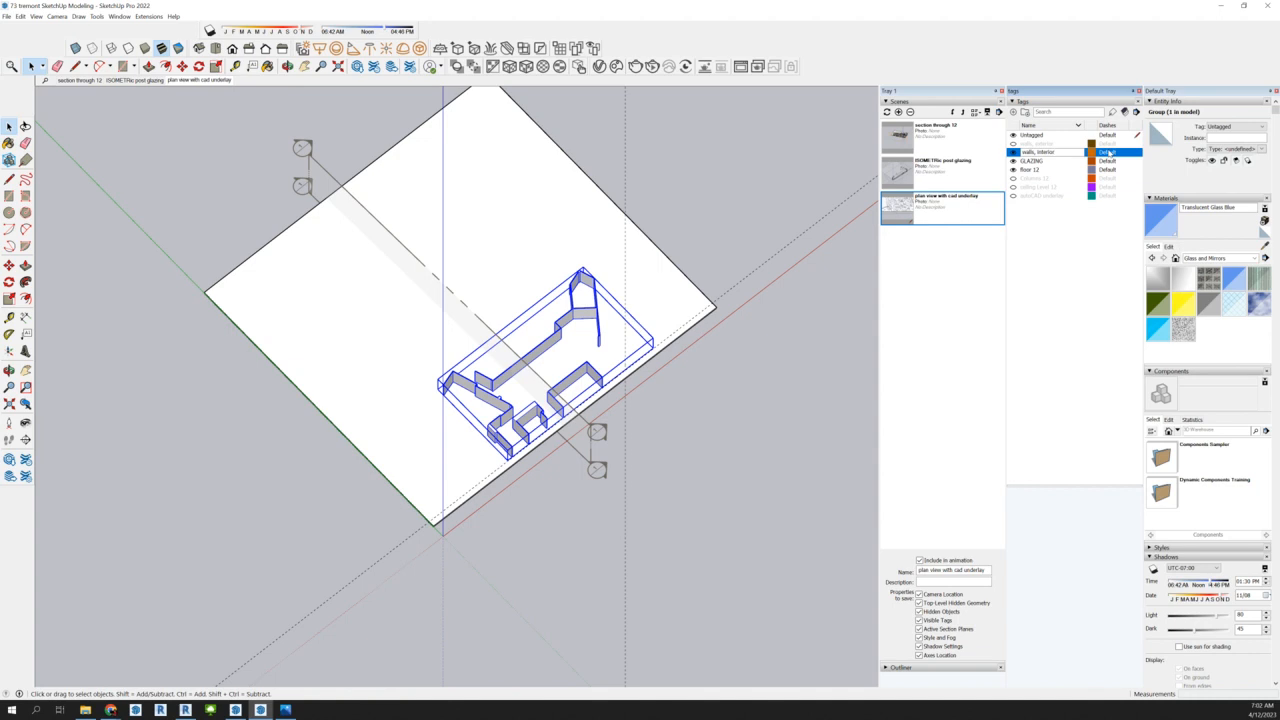
key("Return")
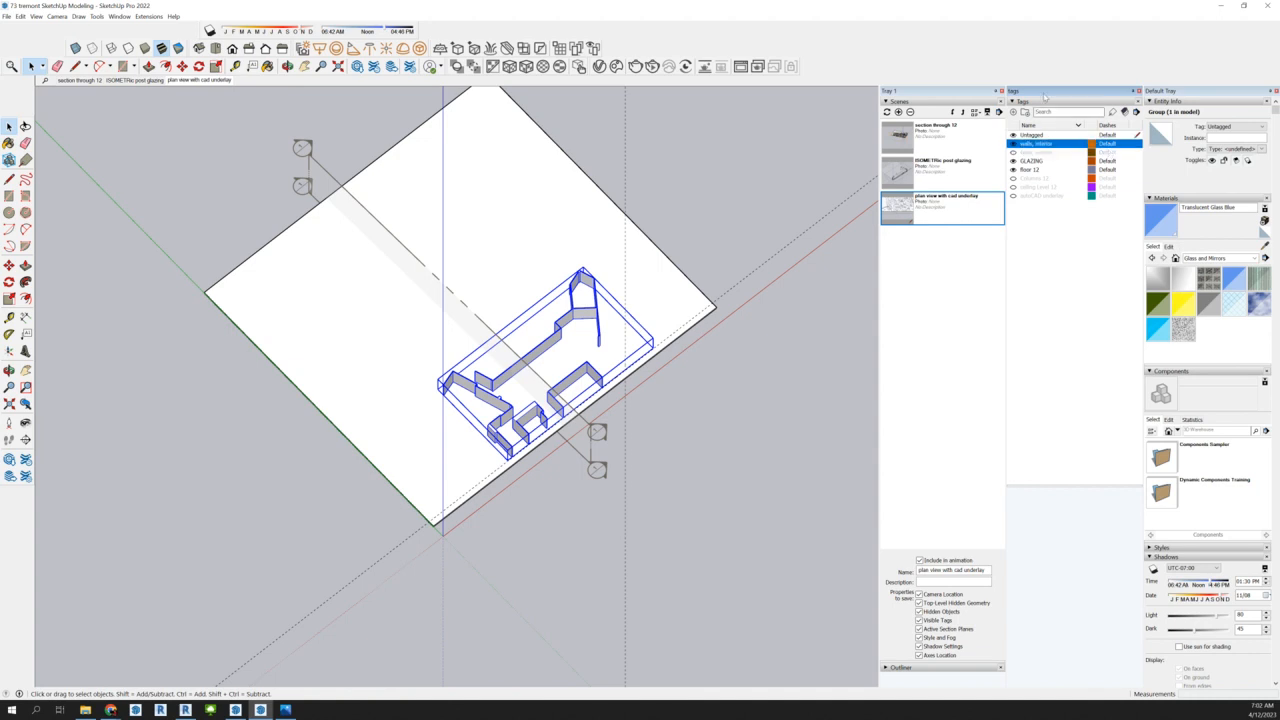
left_click(1257, 127)
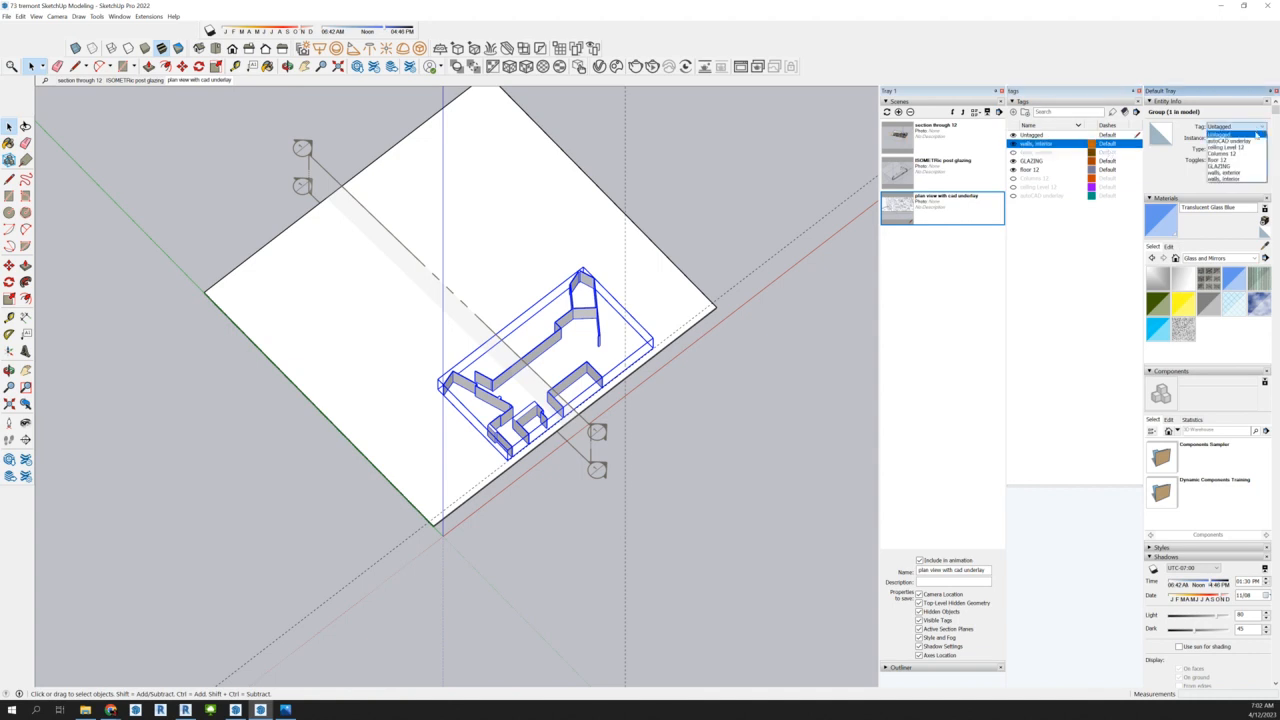
left_click(1238, 180)
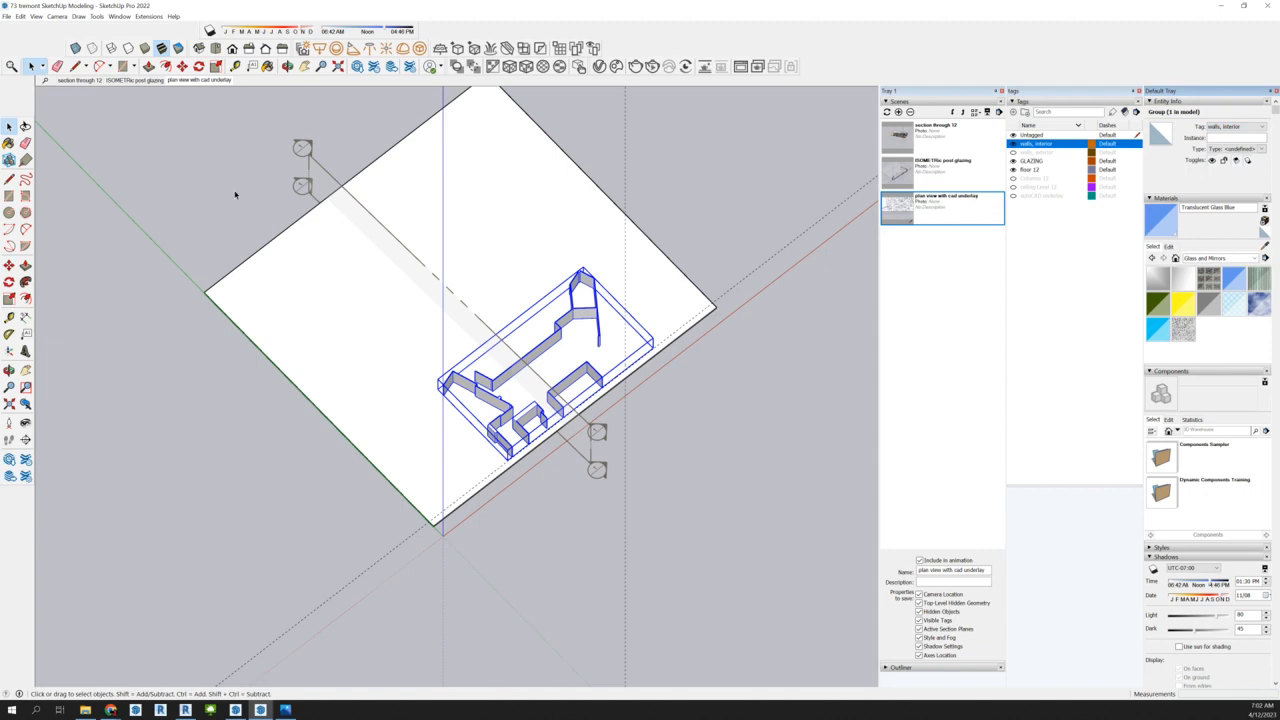
middle_click_drag(711, 540, 821, 499)
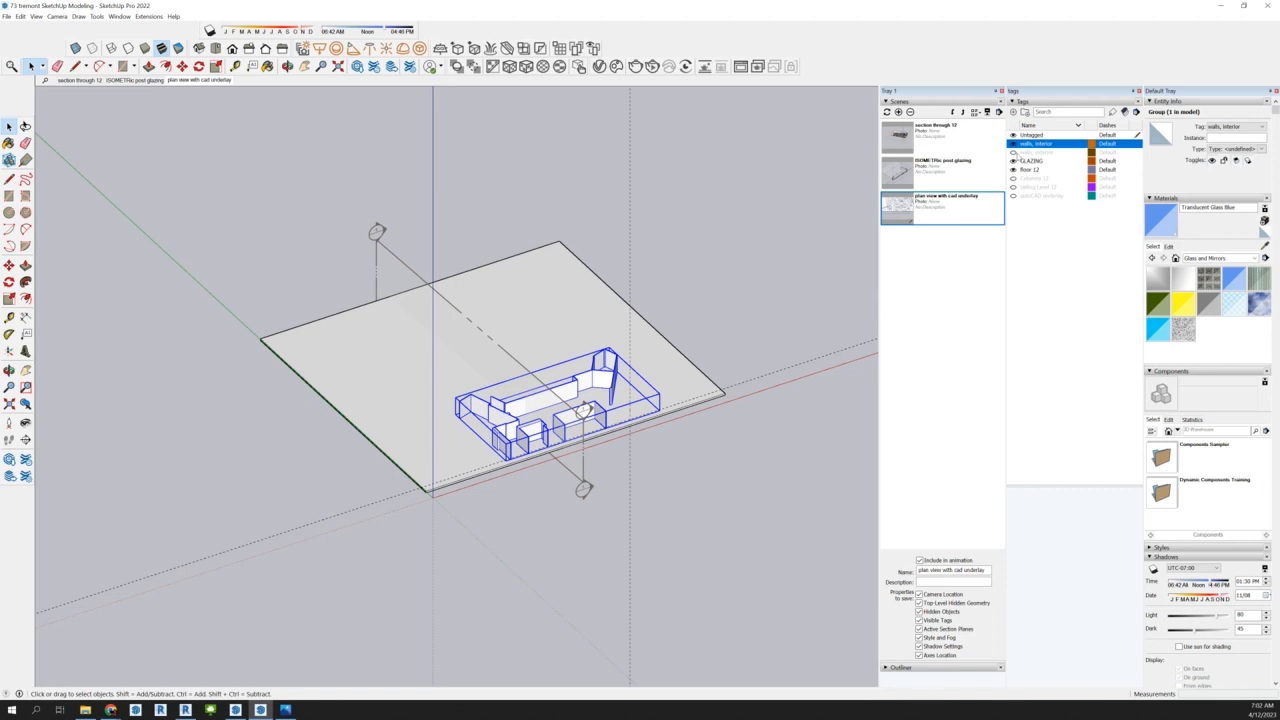
Make the exterior walls and Columns 12 tags visible around the new interior walls
left_click(1013, 152)
scroll(587, 424, "up", 2)
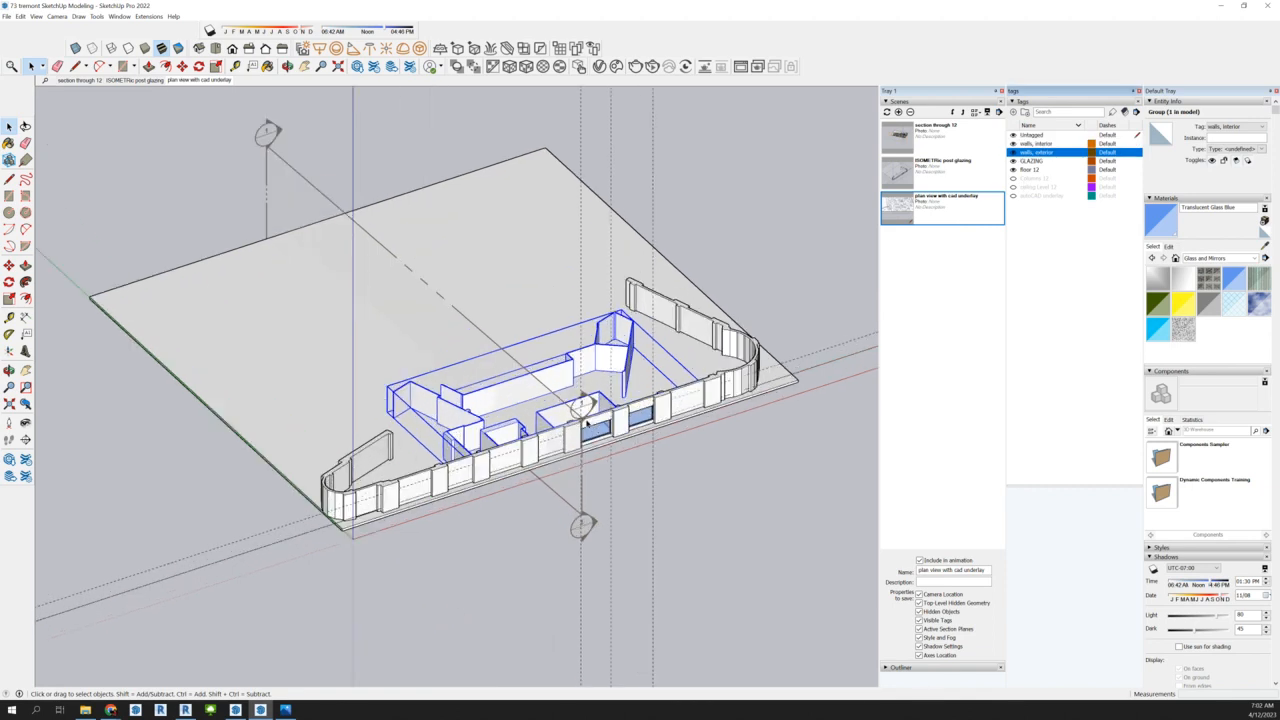
middle_click_drag(744, 517, 653, 537)
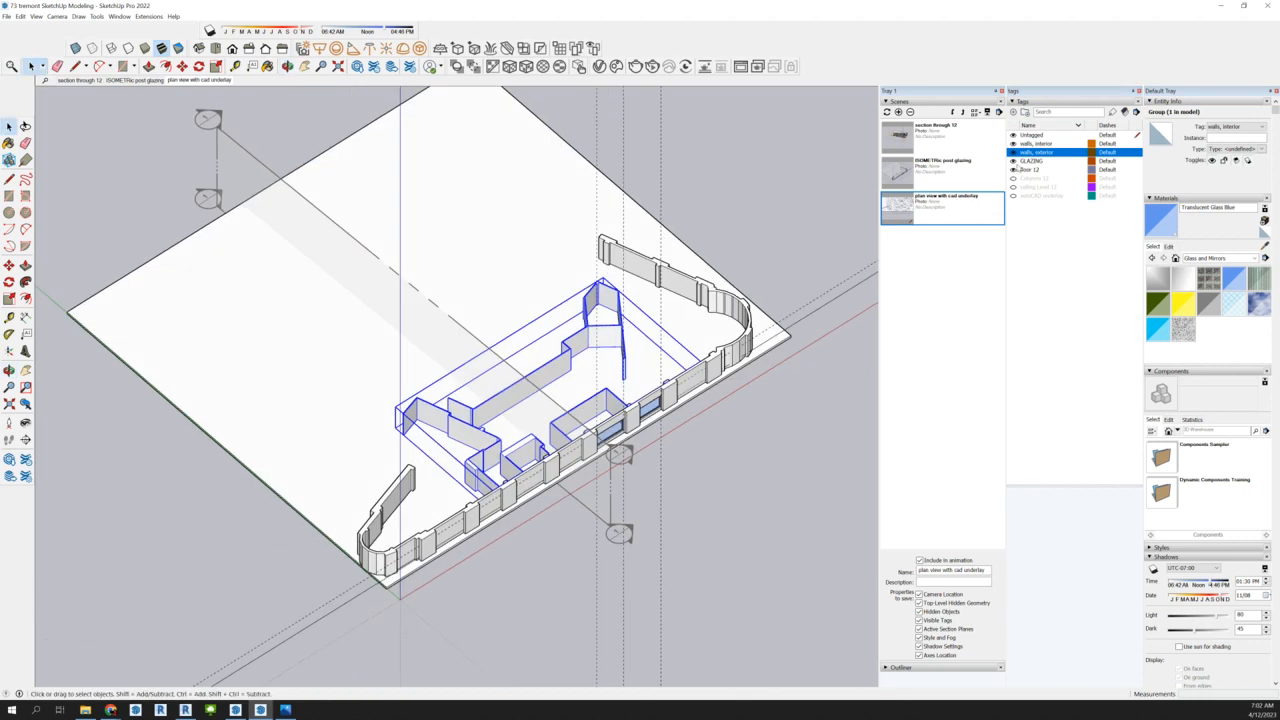
left_click(1013, 179)
middle_click_drag(749, 409, 591, 554)
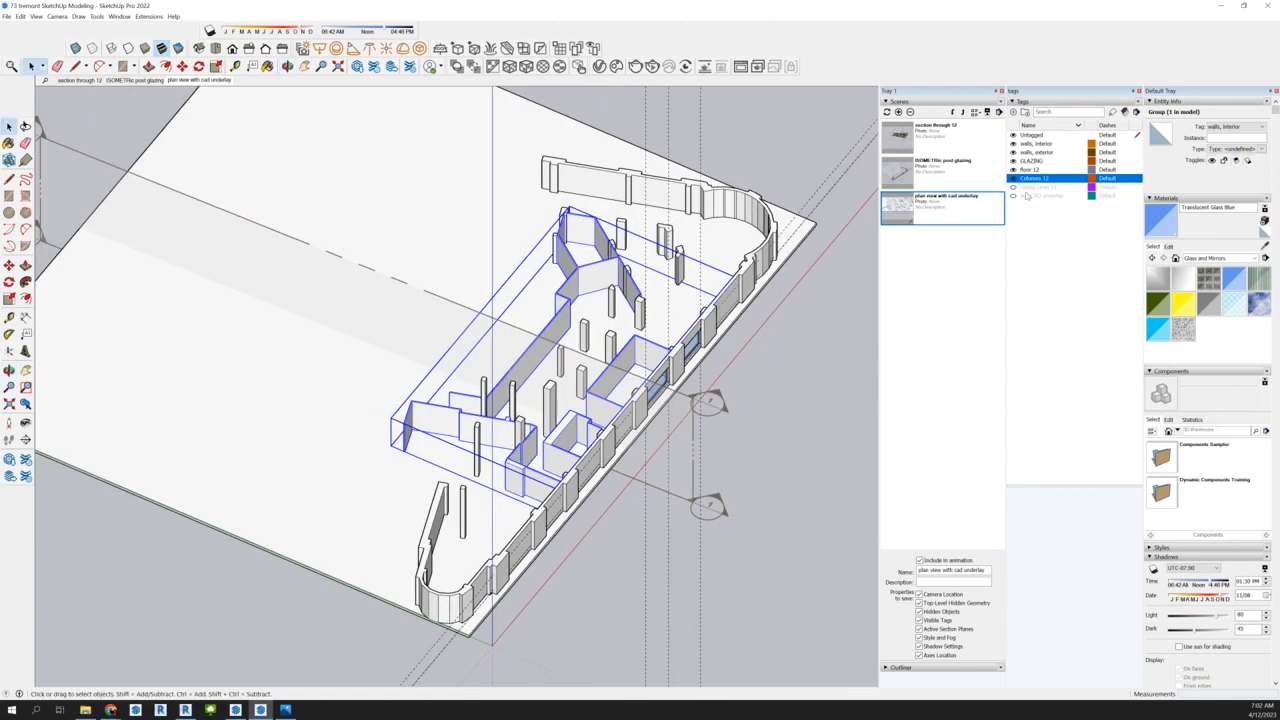
Show and hide the ceiling Level 12 tag over the walls, leaving it hidden, and switch the model to X-ray display
left_click(1013, 187)
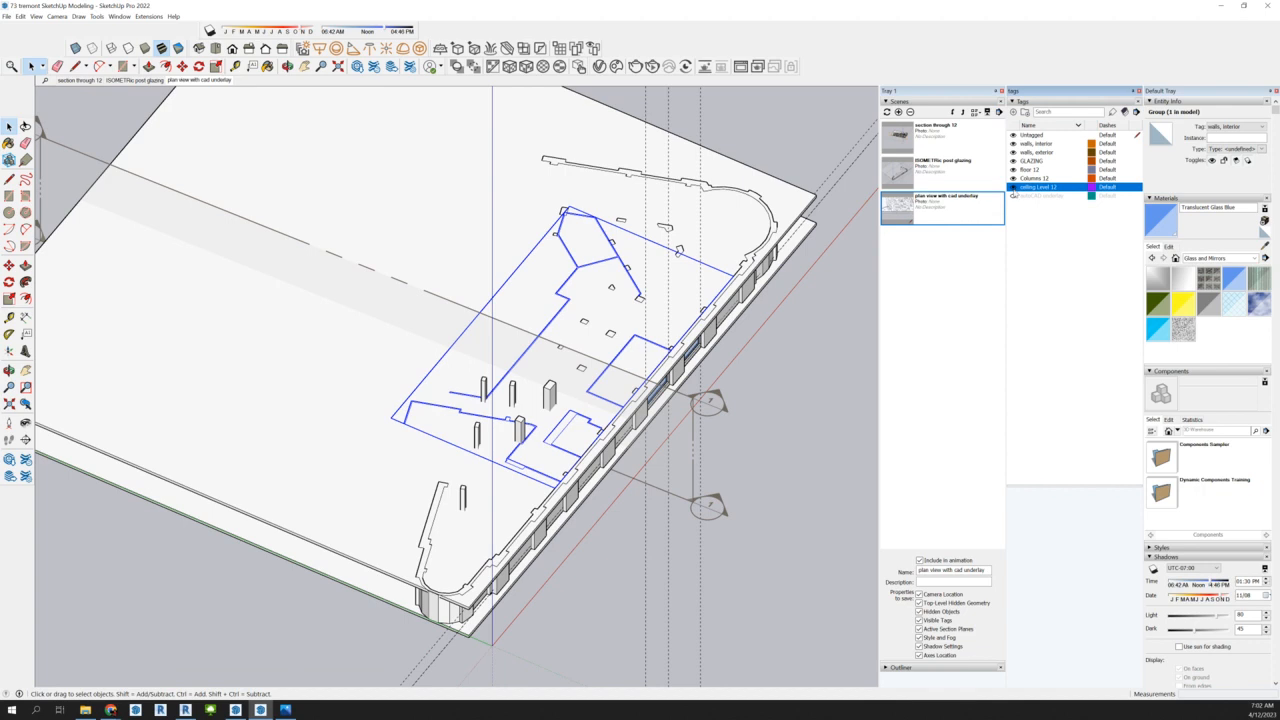
left_click(1013, 188)
left_click(1013, 187)
left_click(1013, 188)
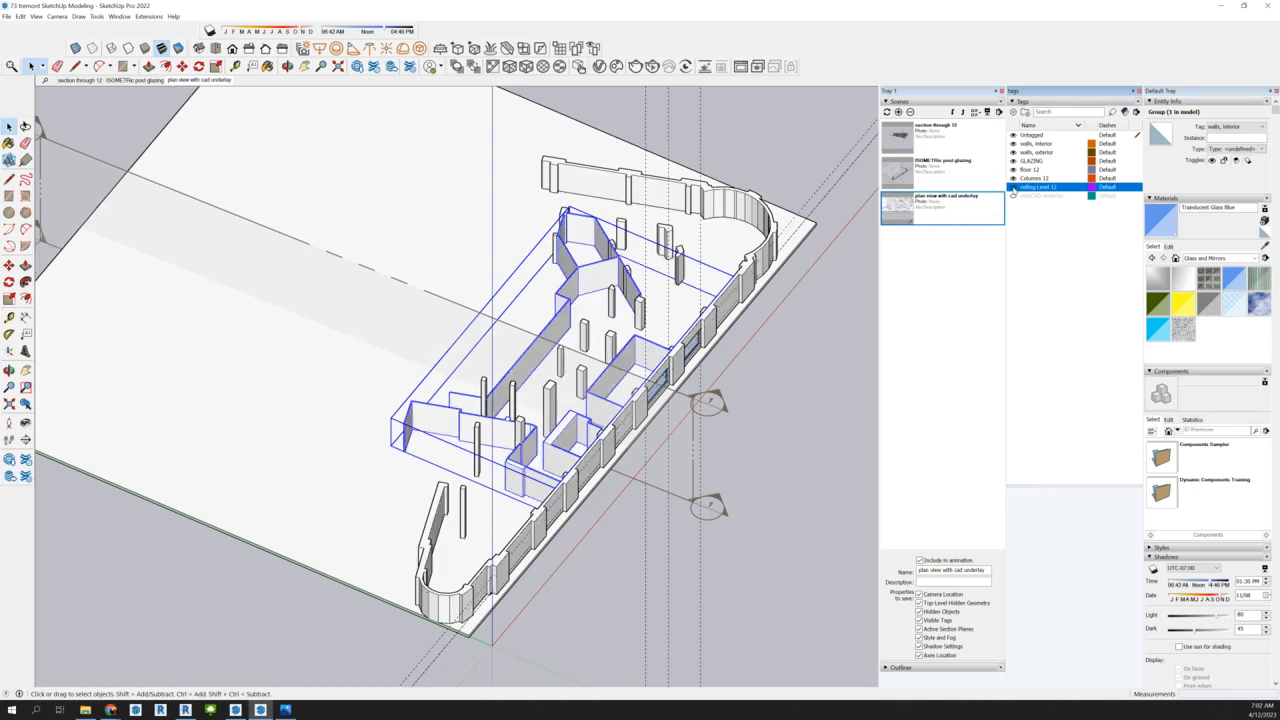
left_click(75, 48)
middle_click_drag(600, 280, 658, 255)
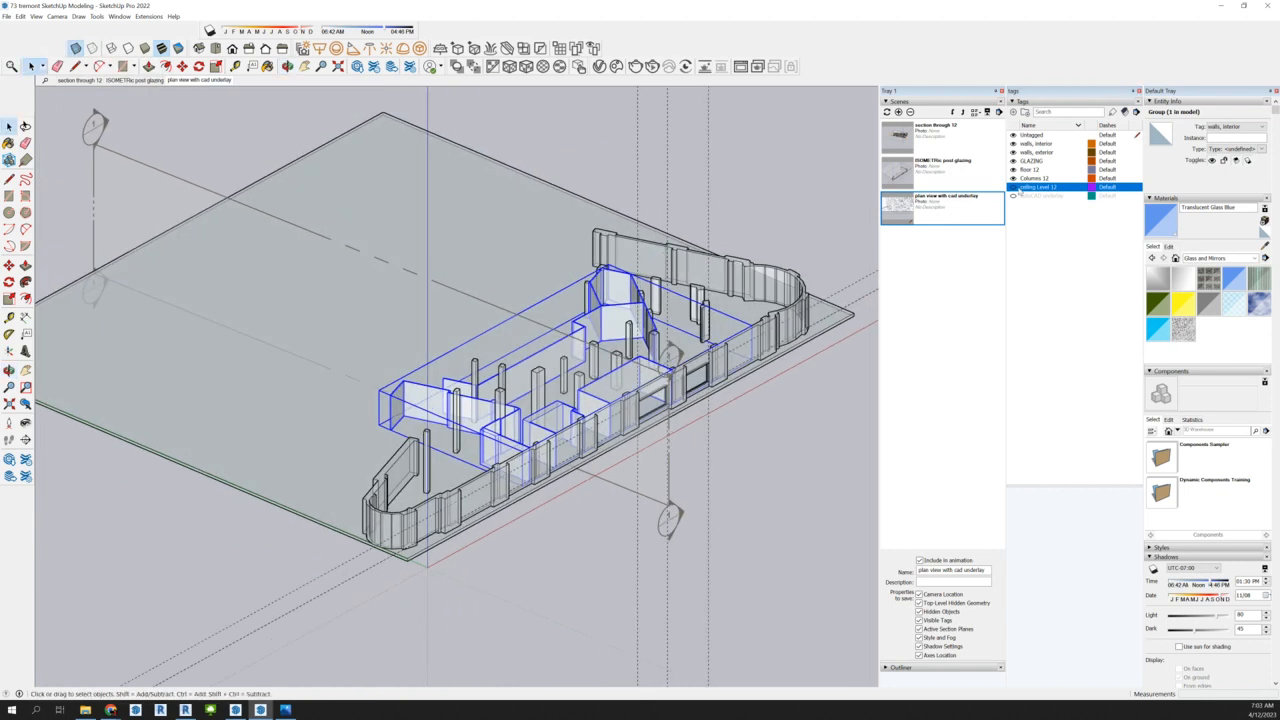